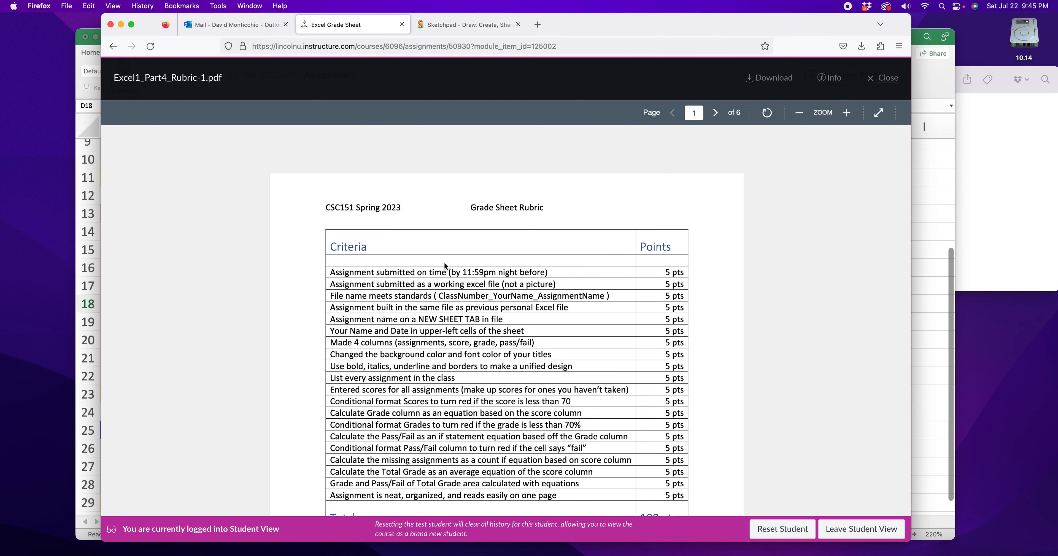
- Review the assignment rubric, switch to the Excel workbook, and add a new sheet named Grade Sheet followed by the student's surname
{"action": "scroll", "coordinate": [514, 259], "scroll_direction": "down", "scroll_amount": 10}
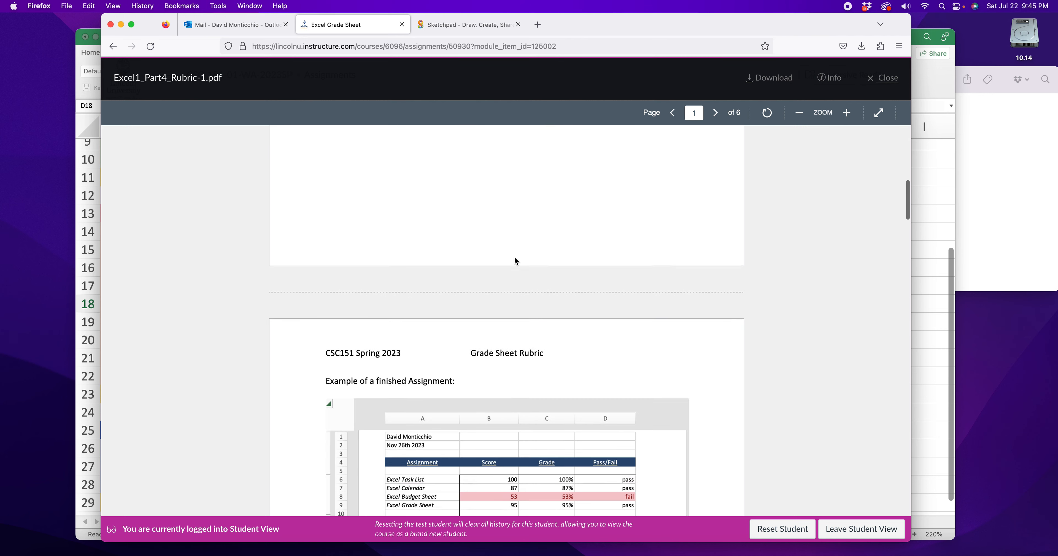
{"action": "scroll", "coordinate": [514, 258], "scroll_direction": "down", "scroll_amount": 10}
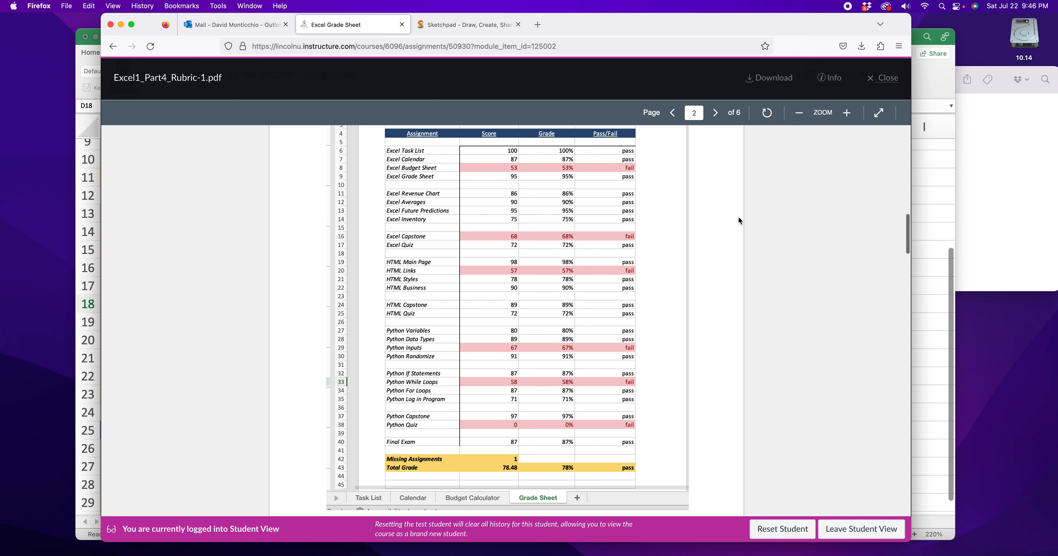
{"action": "left_click", "coordinate": [920, 215]}
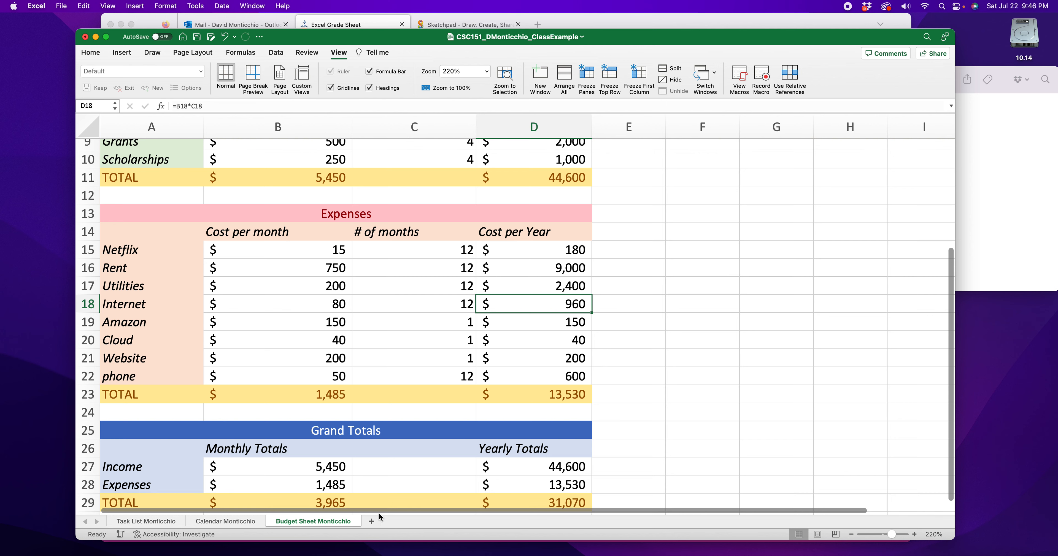
{"action": "left_click", "coordinate": [371, 525]}
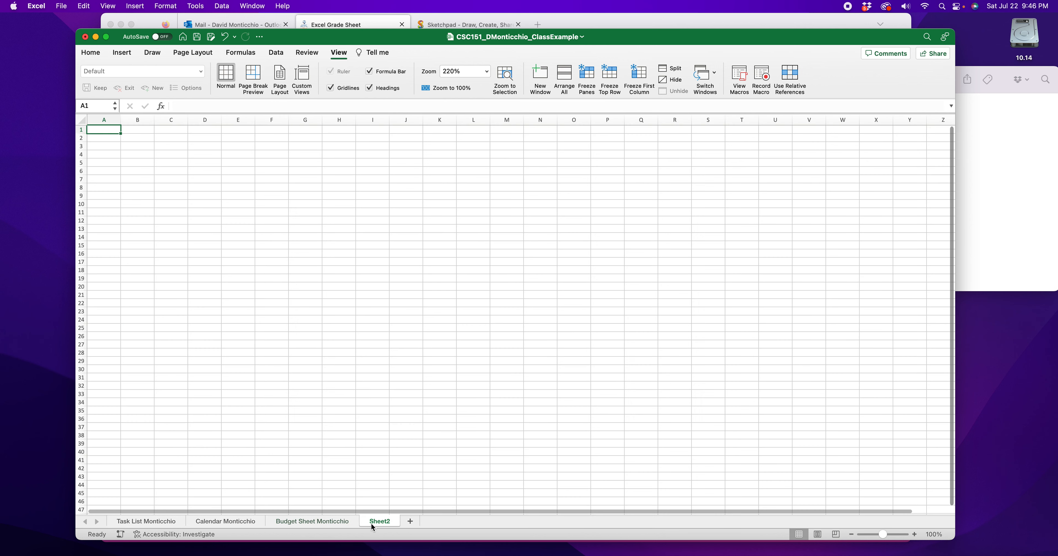
{"action": "double_click", "coordinate": [379, 522]}
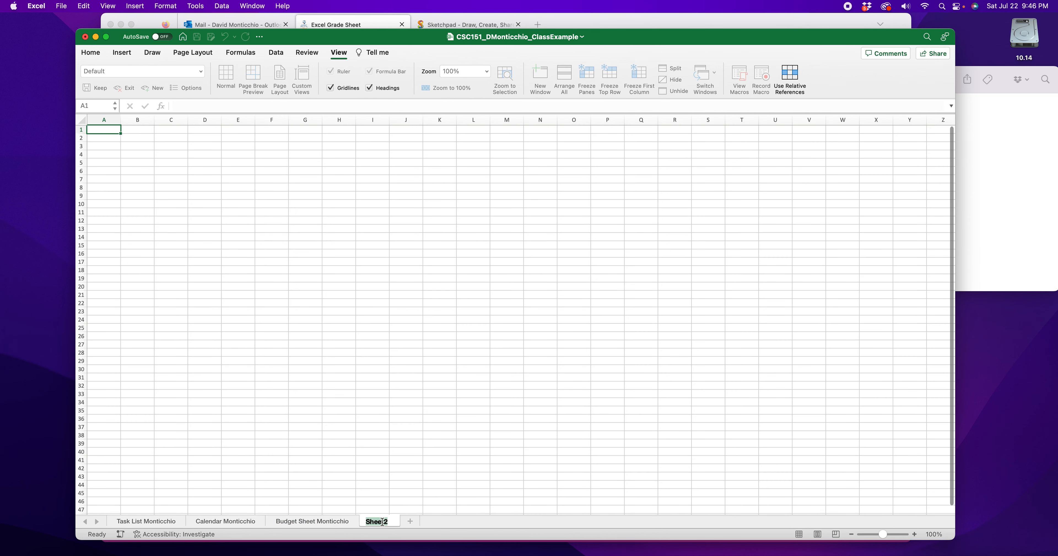
{"action": "type", "text": "Grade Sheet Monticchio"}
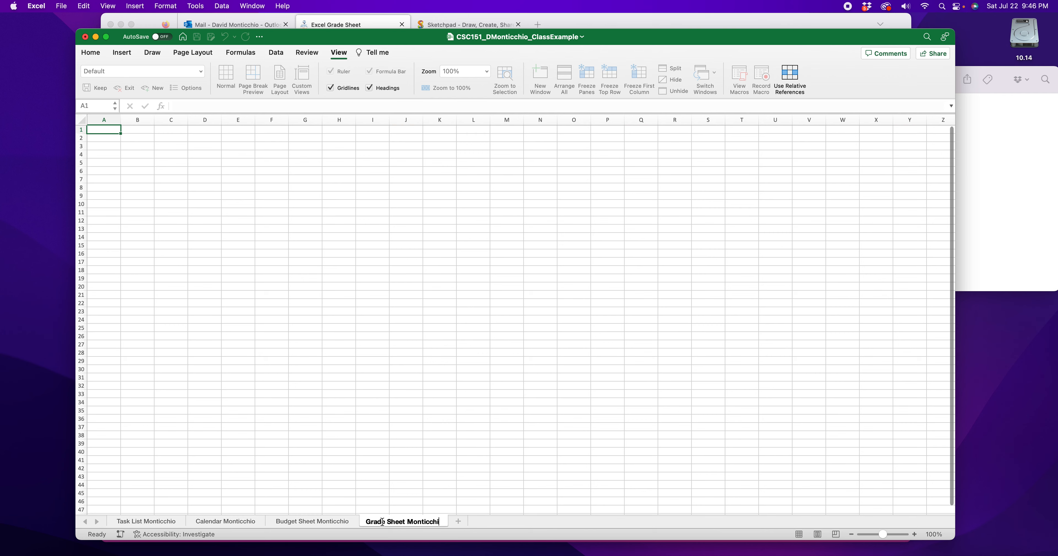
- Enter the student's full name in A1 and the date 7/22/23 in A2, and save the workbook
{"action": "left_click", "coordinate": [99, 131]}
{"action": "left_click_drag", "start_coordinate": [883, 534], "coordinate": [897, 535]}
{"action": "double_click", "coordinate": [131, 153]}
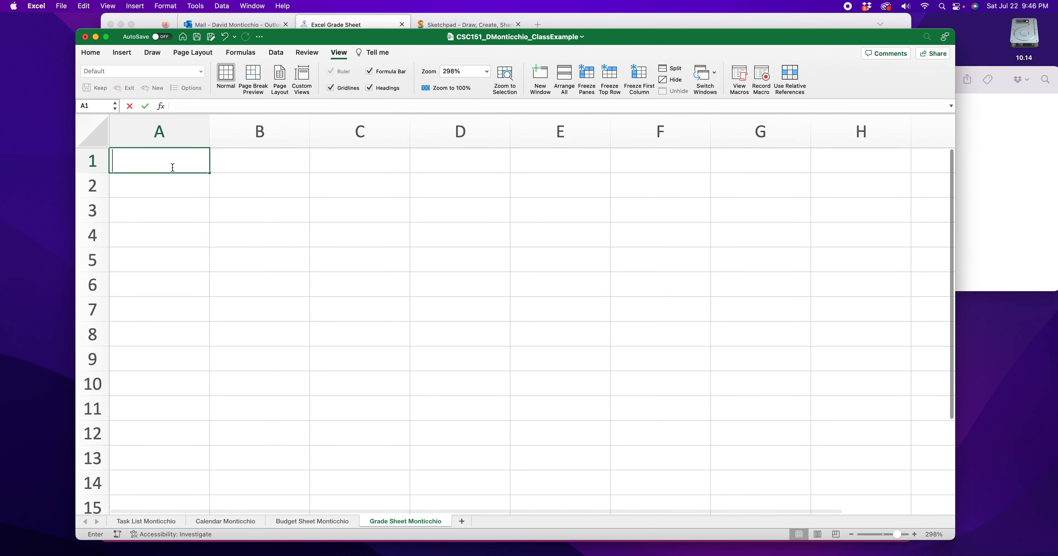
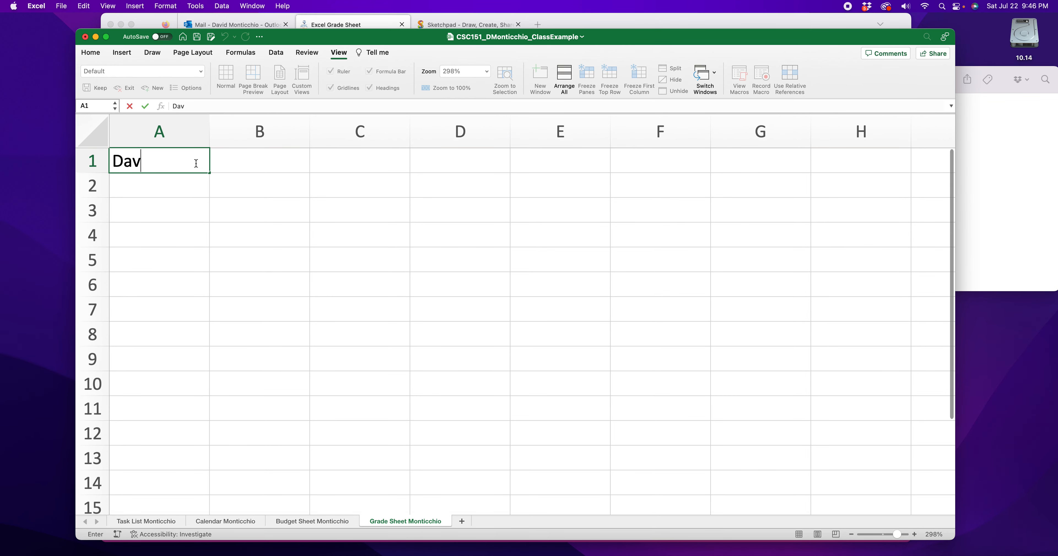
{"action": "key", "text": "Return"}
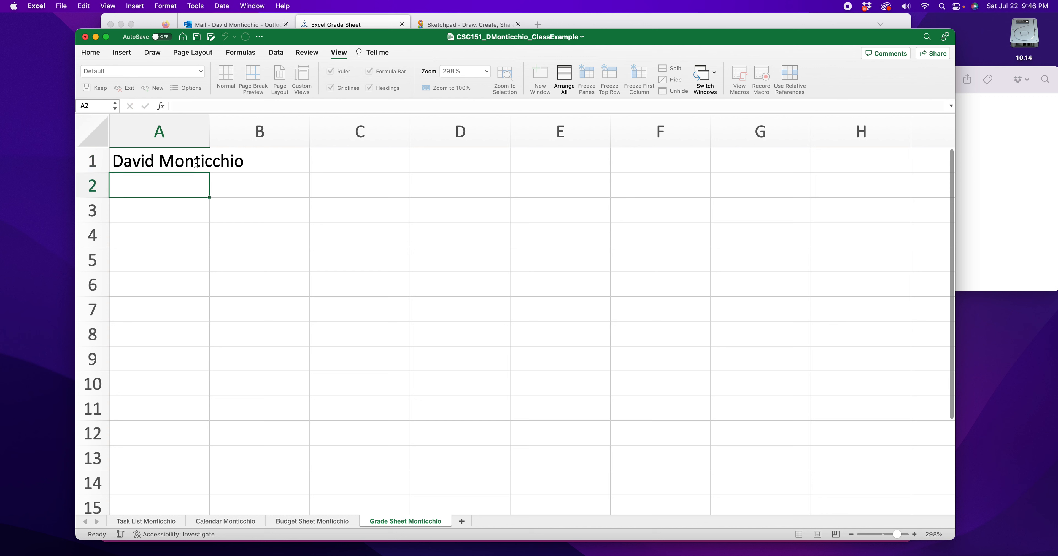
{"action": "type", "text": "7/22/23"}
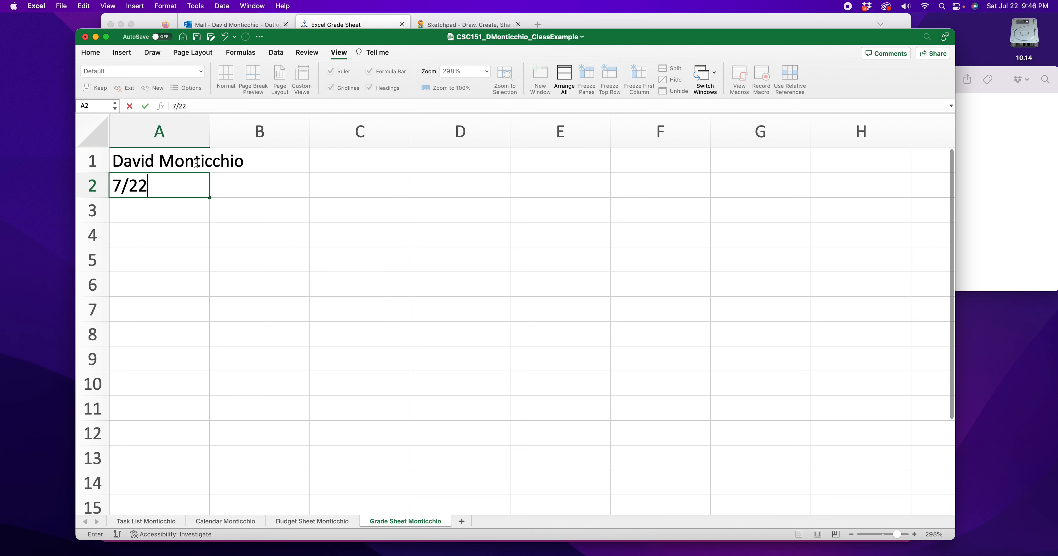
{"action": "key", "text": "Return"}
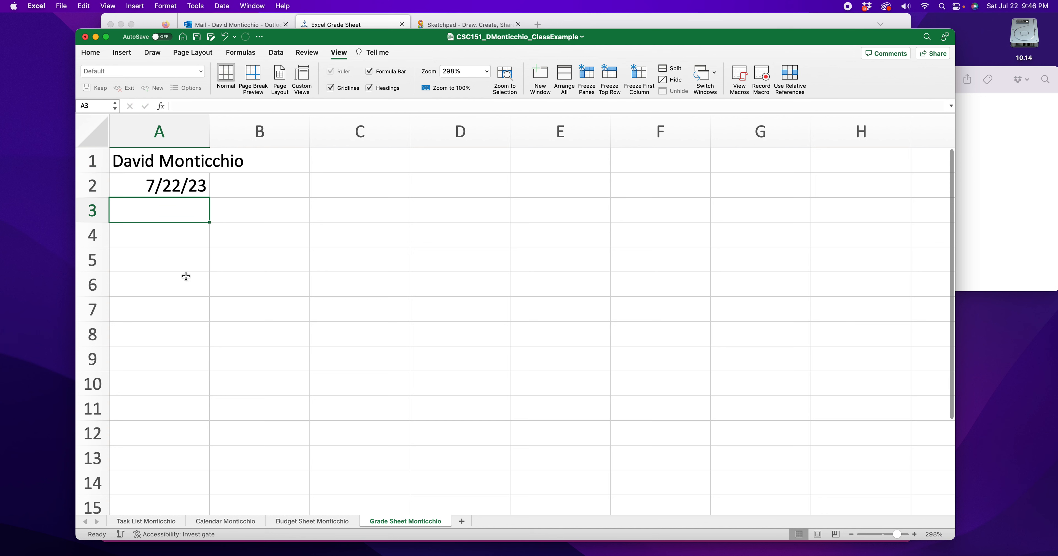
{"action": "key", "text": "super+s"}
{"action": "scroll", "coordinate": [409, 165], "scroll_direction": "down", "scroll_amount": 3}
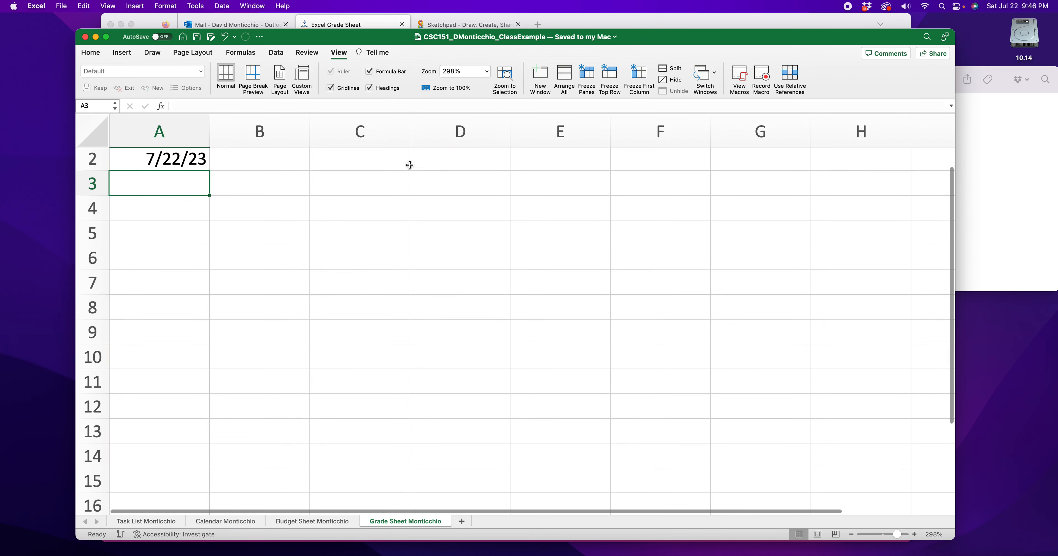
{"action": "scroll", "coordinate": [343, 223], "scroll_direction": "up", "scroll_amount": 3}
{"action": "scroll", "coordinate": [603, 20], "scroll_direction": "down", "scroll_amount": 1}
- Switch to Firefox and examine the finished grade sheet example on page 2 of the rubric, including its columns and assignment list
{"action": "left_click", "coordinate": [601, 21]}
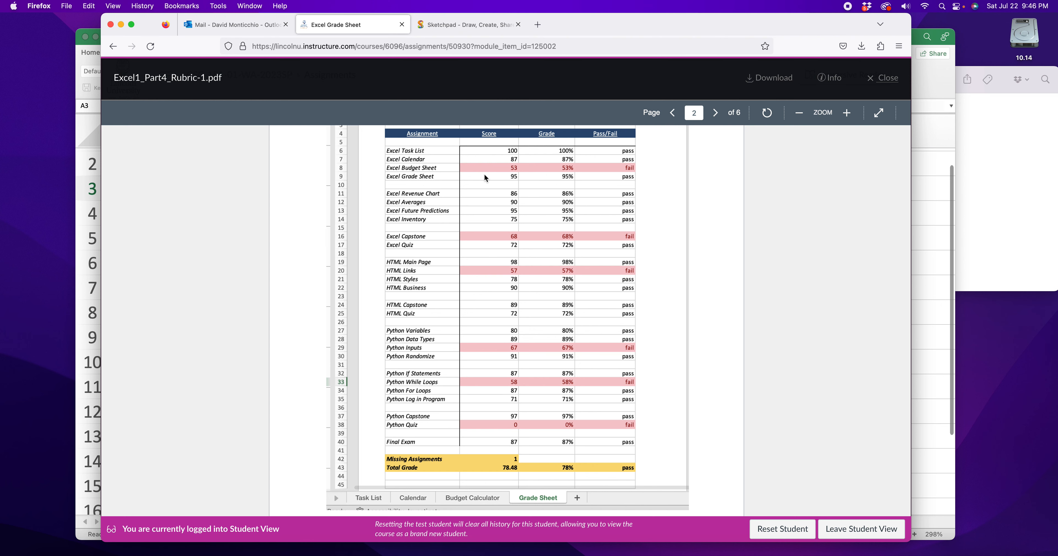
{"action": "left_click", "coordinate": [842, 121]}
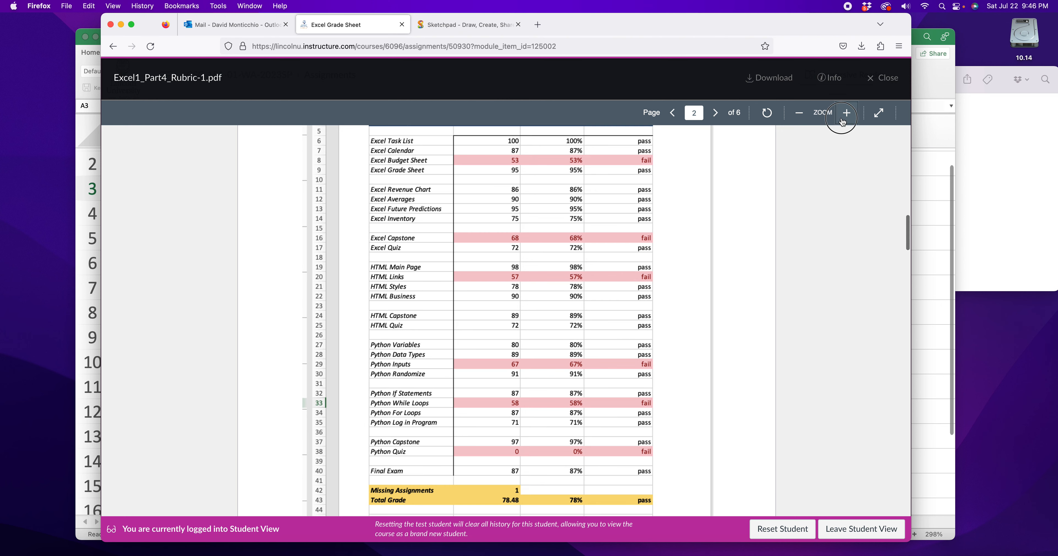
{"action": "scroll", "coordinate": [533, 284], "scroll_direction": "up", "scroll_amount": 5}
{"action": "scroll", "coordinate": [532, 289], "scroll_direction": "down", "scroll_amount": 2}
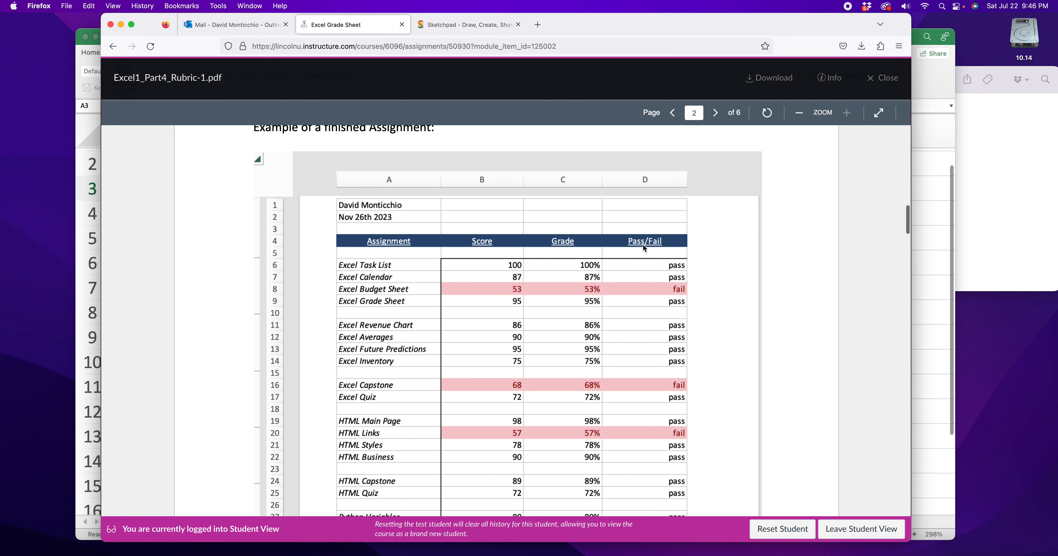
{"action": "scroll", "coordinate": [642, 245], "scroll_direction": "down", "scroll_amount": 1}
{"action": "scroll", "coordinate": [491, 242], "scroll_direction": "down", "scroll_amount": 1}
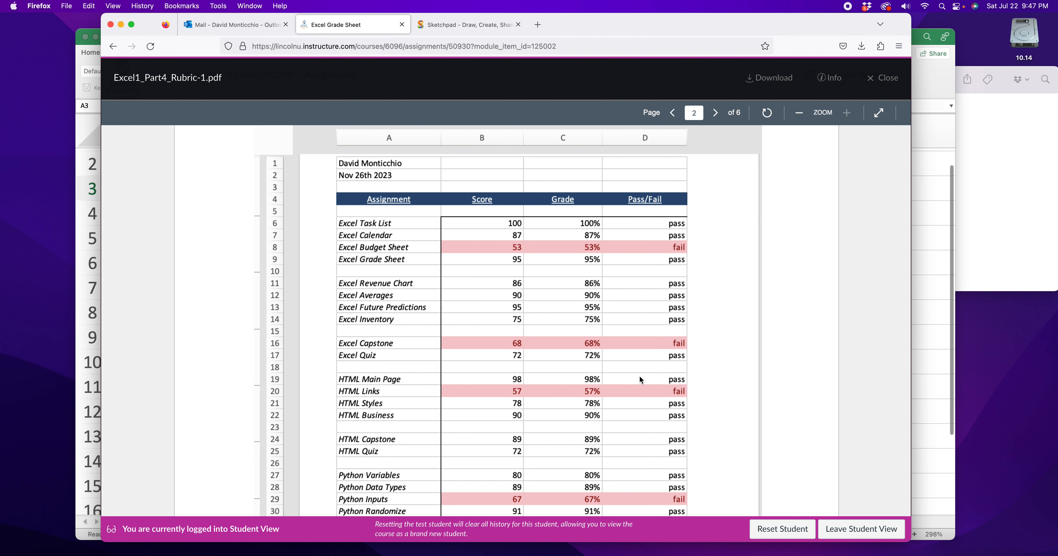
{"action": "left_click_drag", "start_coordinate": [581, 299], "coordinate": [601, 311]}
{"action": "left_click", "coordinate": [645, 320]}
{"action": "left_click", "coordinate": [549, 404]}
{"action": "left_click", "coordinate": [633, 384]}
{"action": "left_click", "coordinate": [598, 385]}
- Switch back to Excel and enter the headers Assignment, Score, Percent and Pass/Fail in cells A4 to D4
{"action": "left_click", "coordinate": [943, 335]}
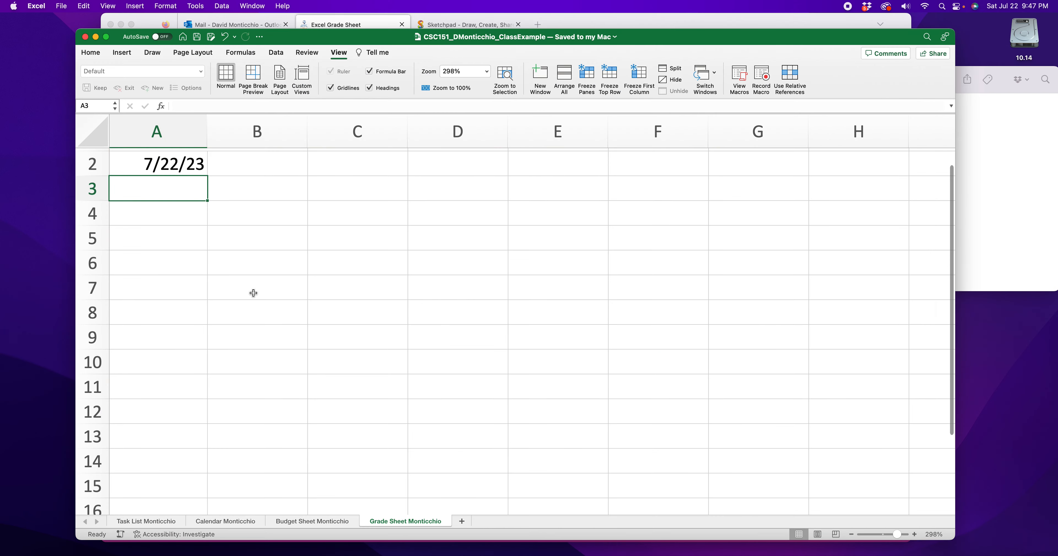
{"action": "left_click", "coordinate": [181, 222]}
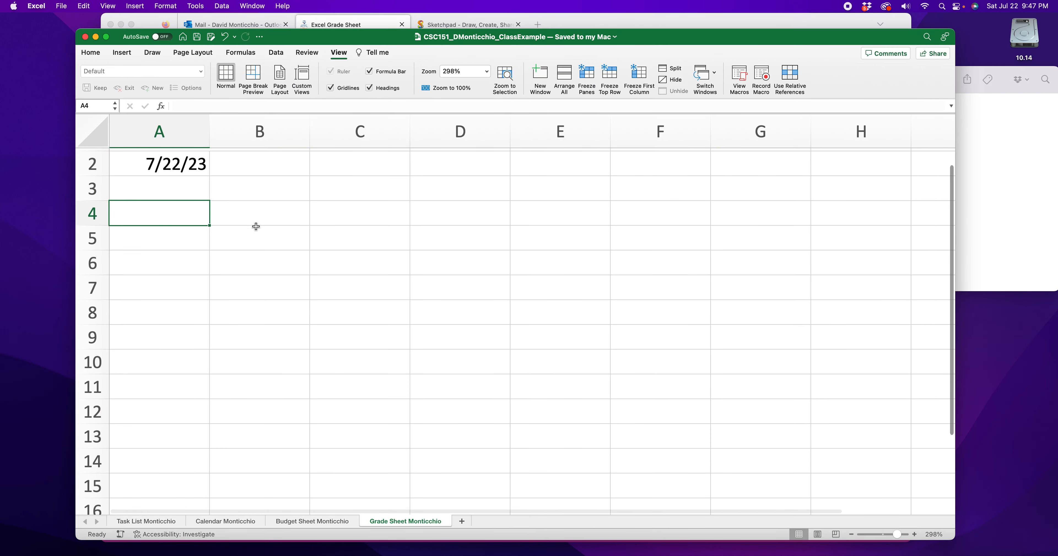
{"action": "type", "text": "Assignment"}
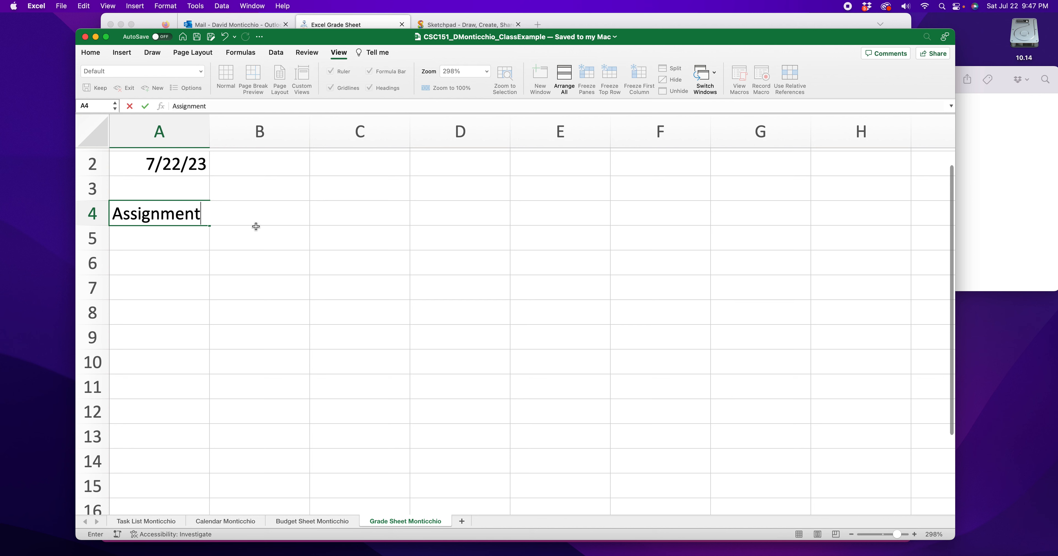
{"action": "left_click", "coordinate": [256, 227]}
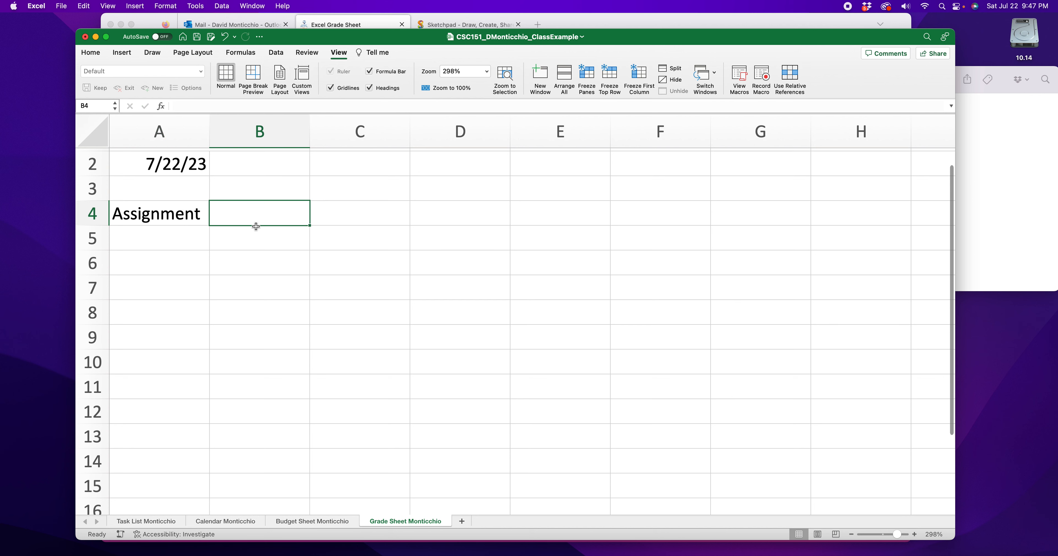
{"action": "type", "text": "Score"}
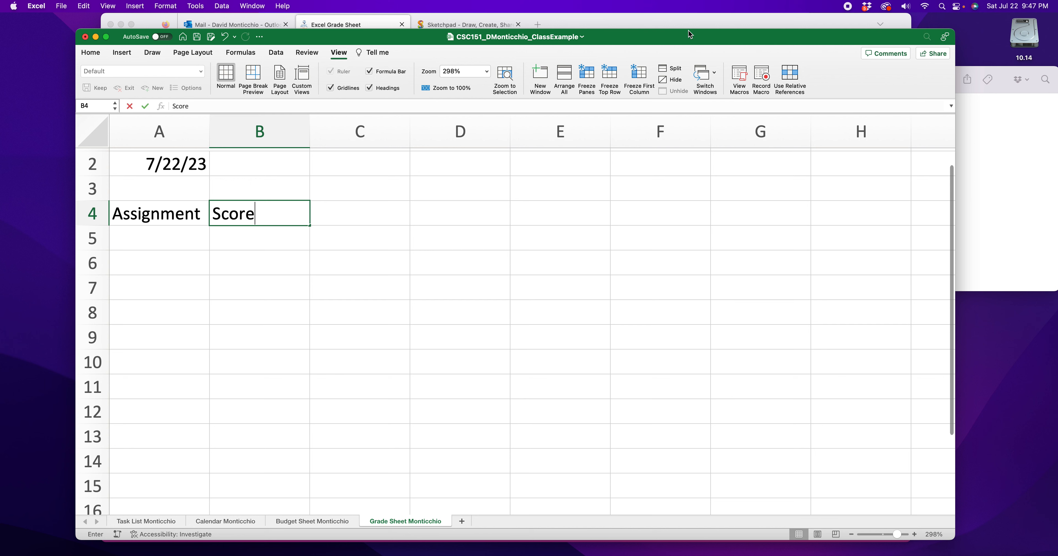
{"action": "key", "text": "Tab"}
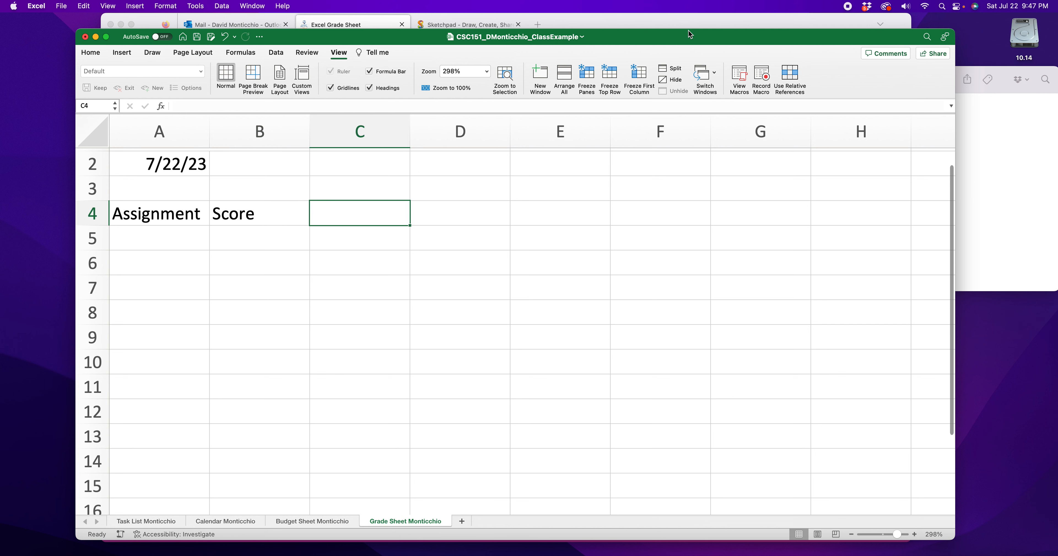
{"action": "type", "text": "Percenta"}
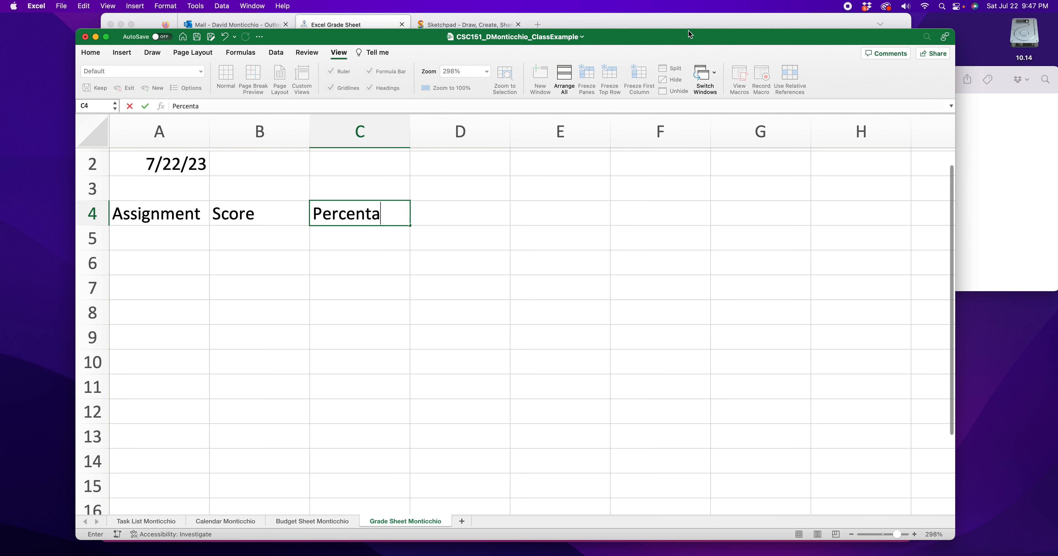
{"action": "key", "text": "BackSpace"}
{"action": "key", "text": "Tab"}
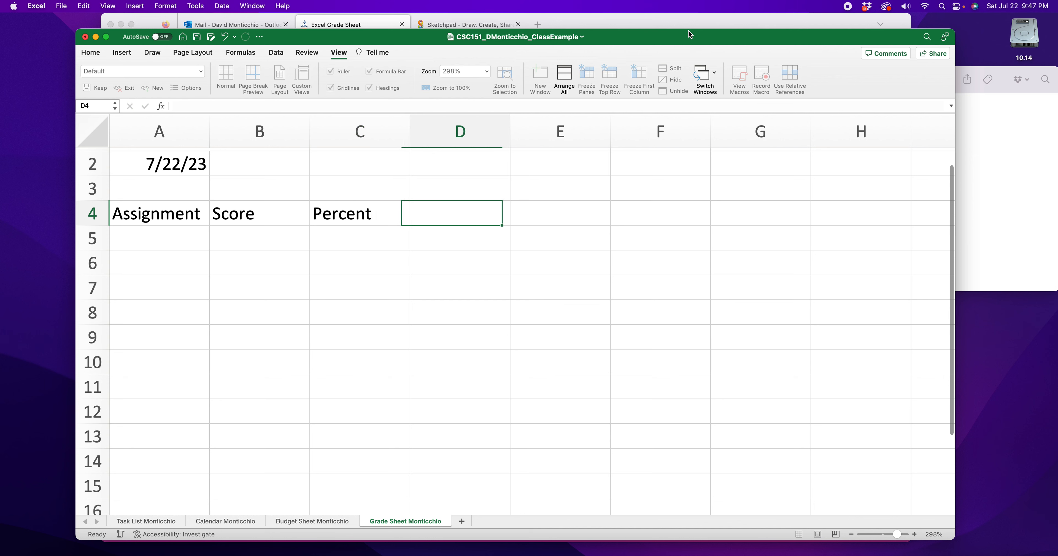
{"action": "type", "text": "Pass/Fail"}
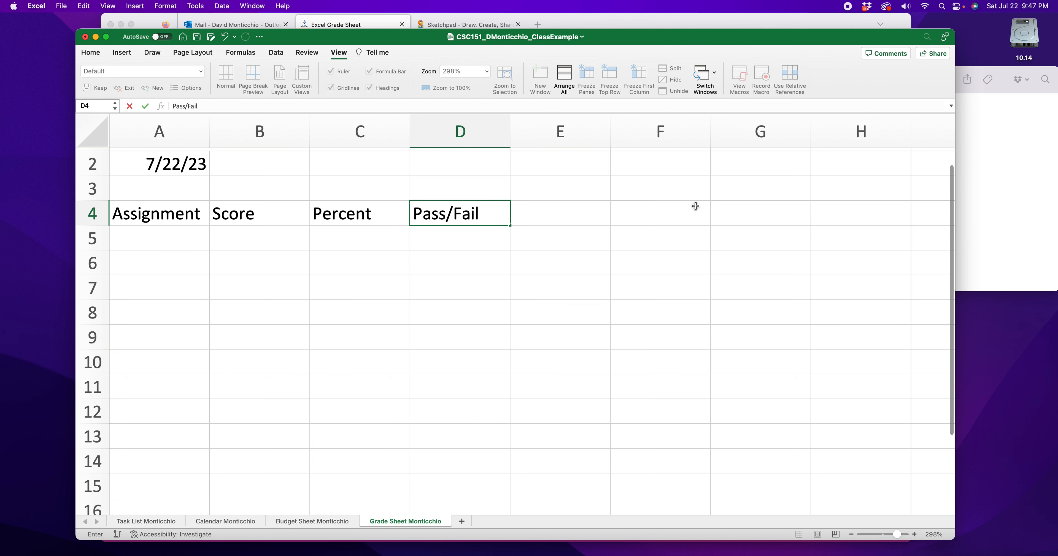
- Check the rubric's example in Firefox again, return to Excel, and widen columns A and B
{"action": "left_click", "coordinate": [728, 24]}
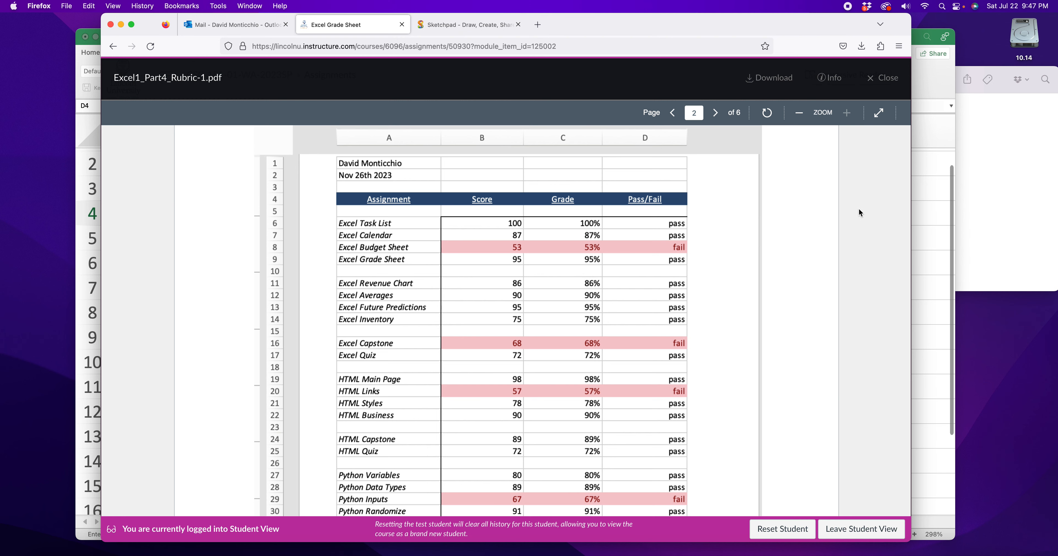
{"action": "left_click", "coordinate": [929, 214]}
{"action": "left_click", "coordinate": [406, 259]}
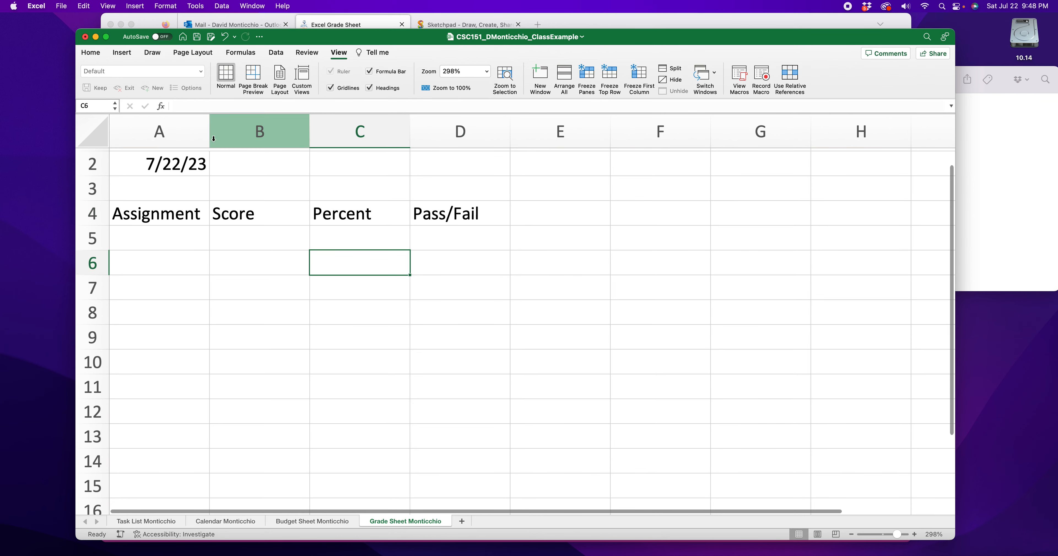
{"action": "left_click_drag", "start_coordinate": [208, 139], "coordinate": [252, 136]}
{"action": "left_click_drag", "start_coordinate": [353, 137], "coordinate": [368, 138]}
- Center the headers in A4:D4 and make them bold and underlined
{"action": "left_click_drag", "start_coordinate": [222, 216], "coordinate": [529, 213]}
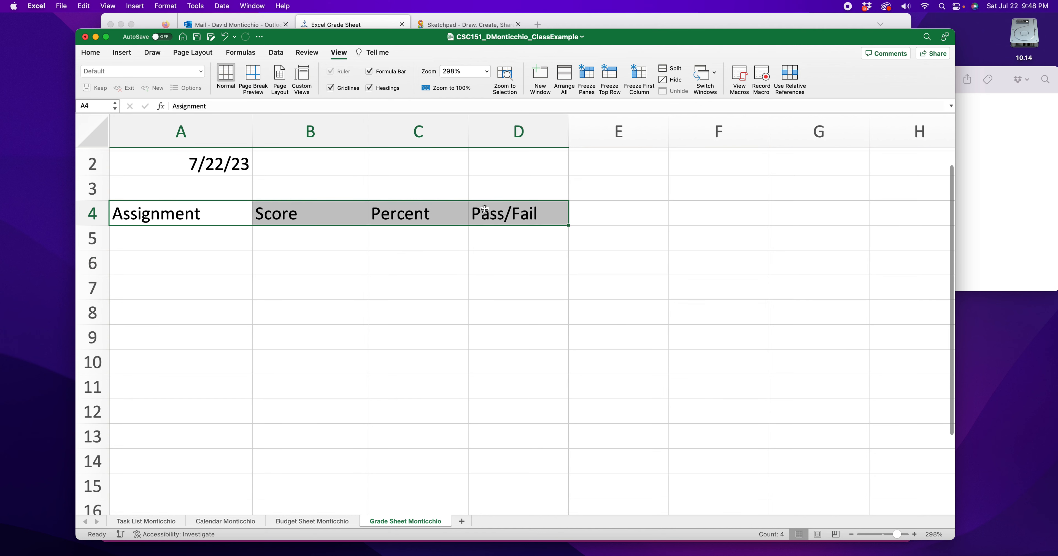
{"action": "left_click", "coordinate": [90, 53]}
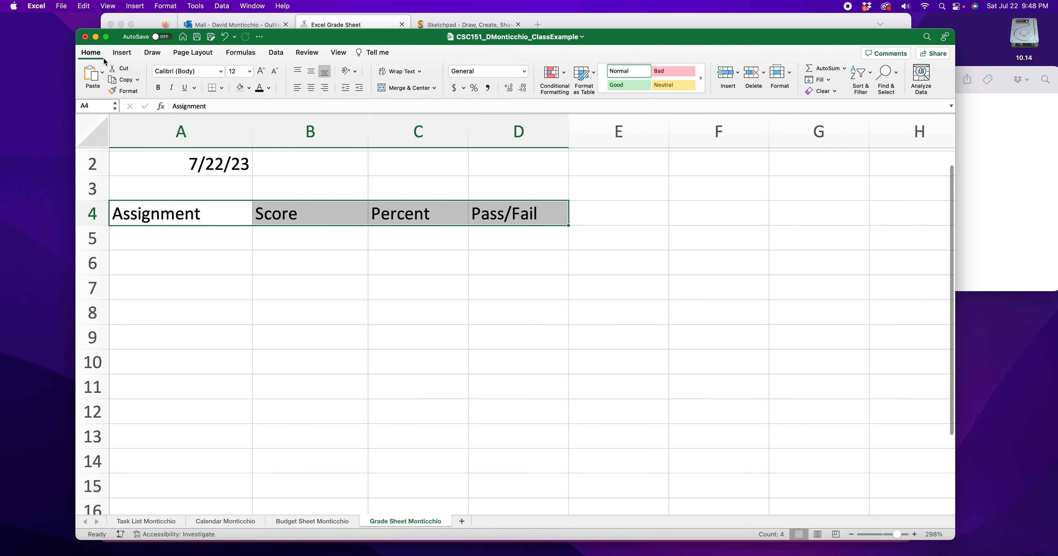
{"action": "left_click", "coordinate": [310, 87]}
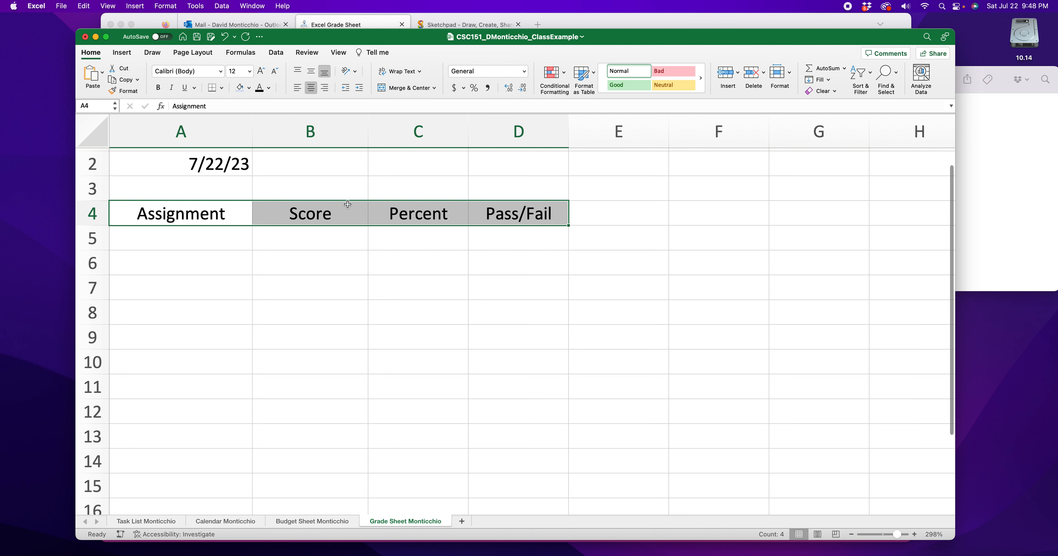
{"action": "left_click", "coordinate": [158, 87]}
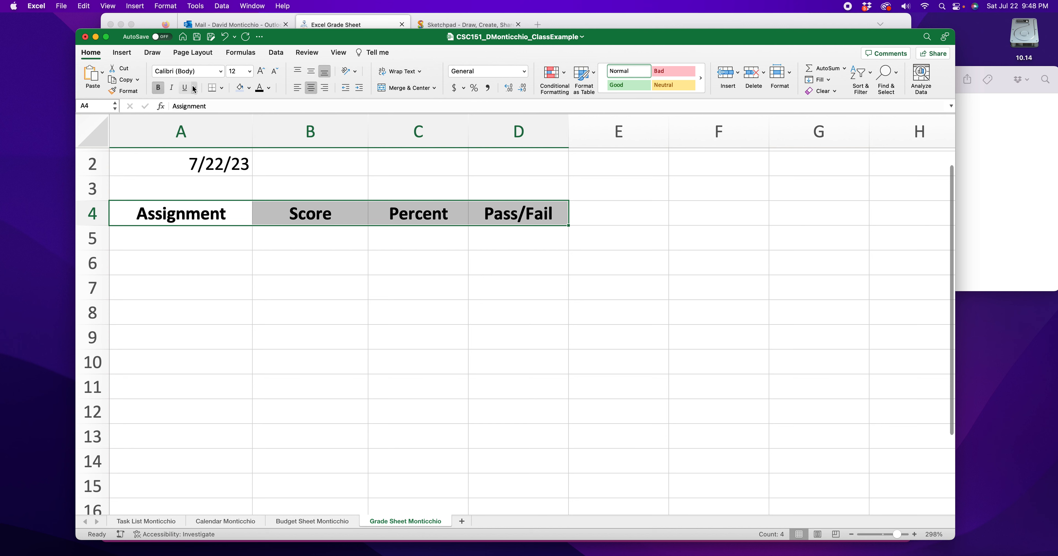
{"action": "left_click", "coordinate": [184, 88]}
- Widen columns C and D, and make column B slightly wider
{"action": "left_click", "coordinate": [205, 318]}
{"action": "left_click_drag", "start_coordinate": [469, 135], "coordinate": [486, 136]}
{"action": "left_click_drag", "start_coordinate": [587, 131], "coordinate": [609, 132]}
{"action": "left_click_drag", "start_coordinate": [368, 135], "coordinate": [375, 140]}
- Fill the header cells A4:D4 with a light gold background color
{"action": "left_click_drag", "start_coordinate": [171, 225], "coordinate": [566, 214]}
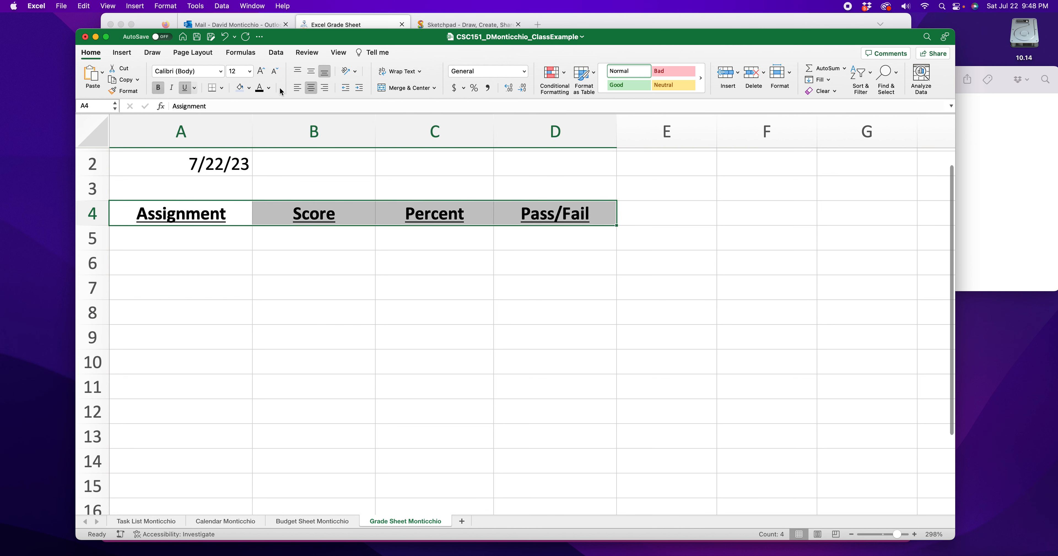
{"action": "left_click", "coordinate": [249, 88]}
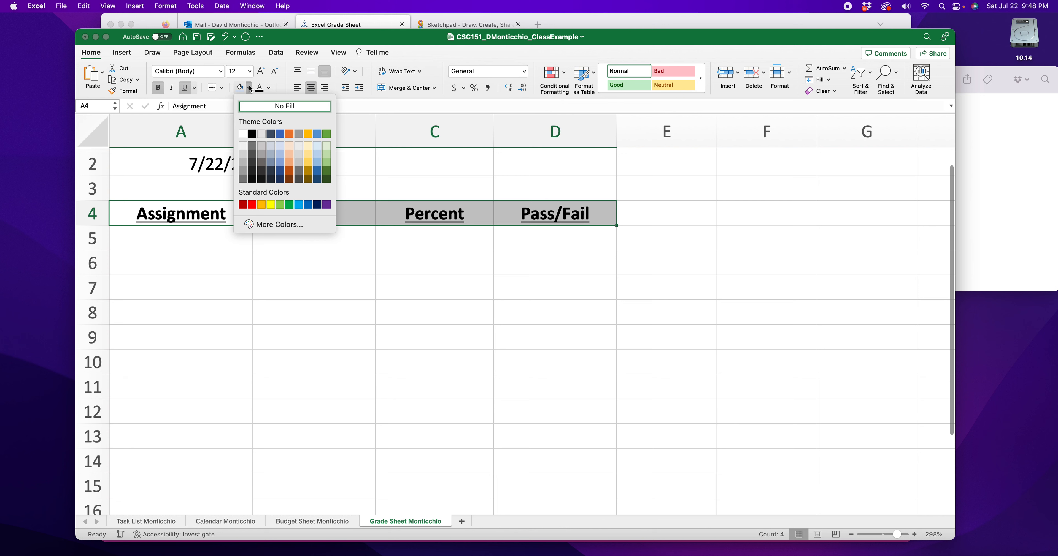
{"action": "left_click", "coordinate": [308, 162]}
{"action": "left_click", "coordinate": [433, 293]}
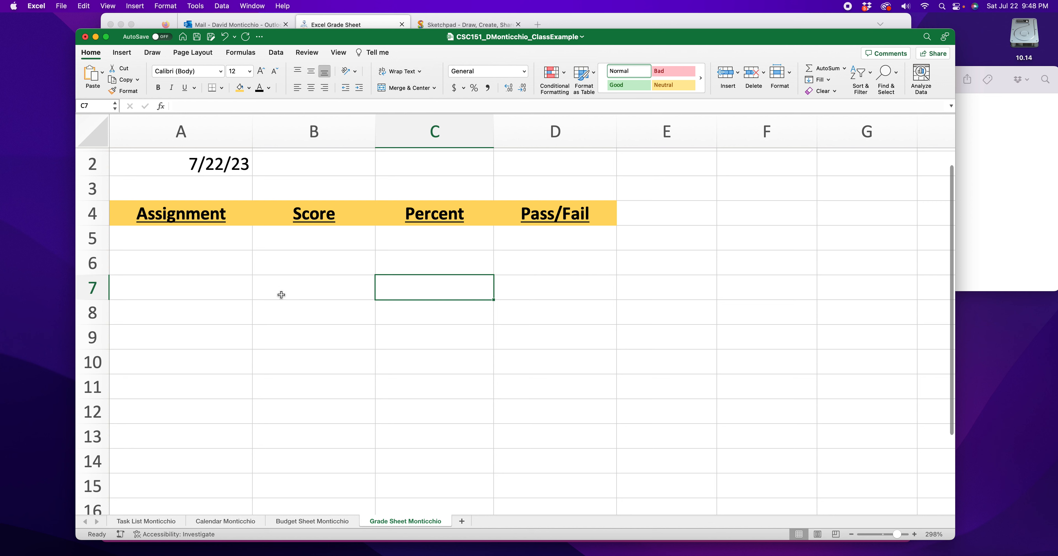
{"action": "left_click", "coordinate": [199, 246]}
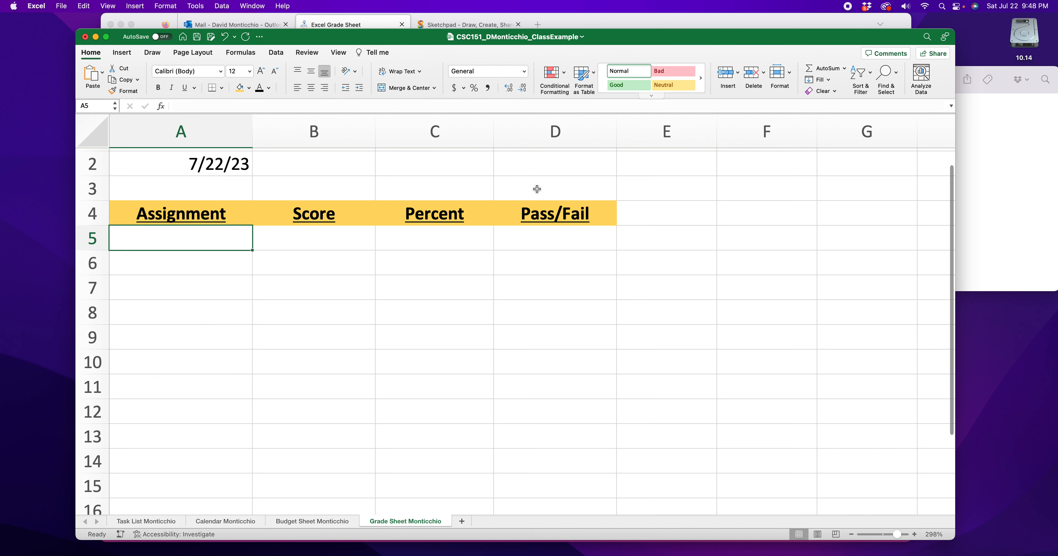
- Enter the assignment names Task List in A5 and Calendar in A6
{"action": "scroll", "coordinate": [534, 187], "scroll_direction": "down", "scroll_amount": 2}
{"action": "scroll", "coordinate": [240, 310], "scroll_direction": "up", "scroll_amount": 3}
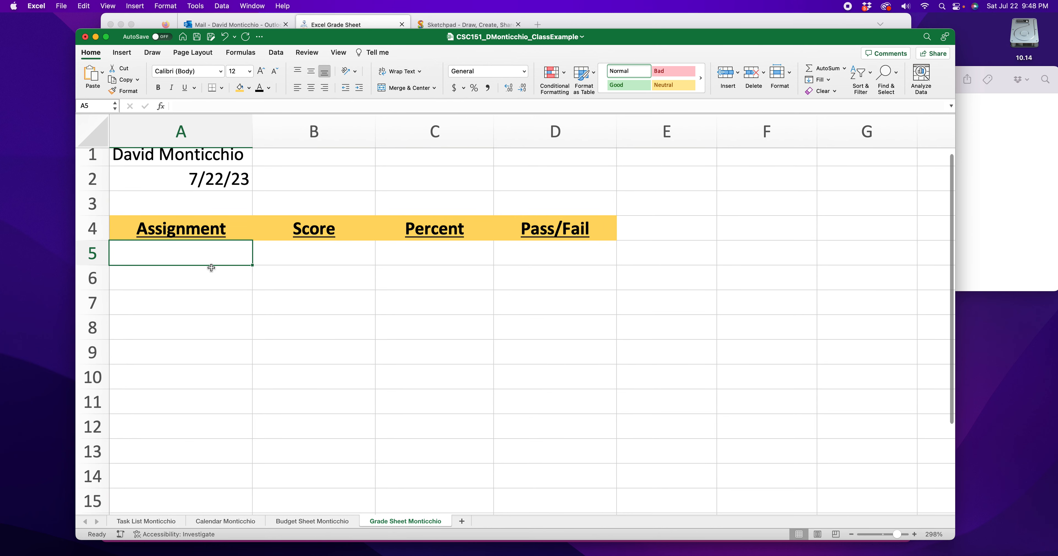
{"action": "type", "text": "Task List"}
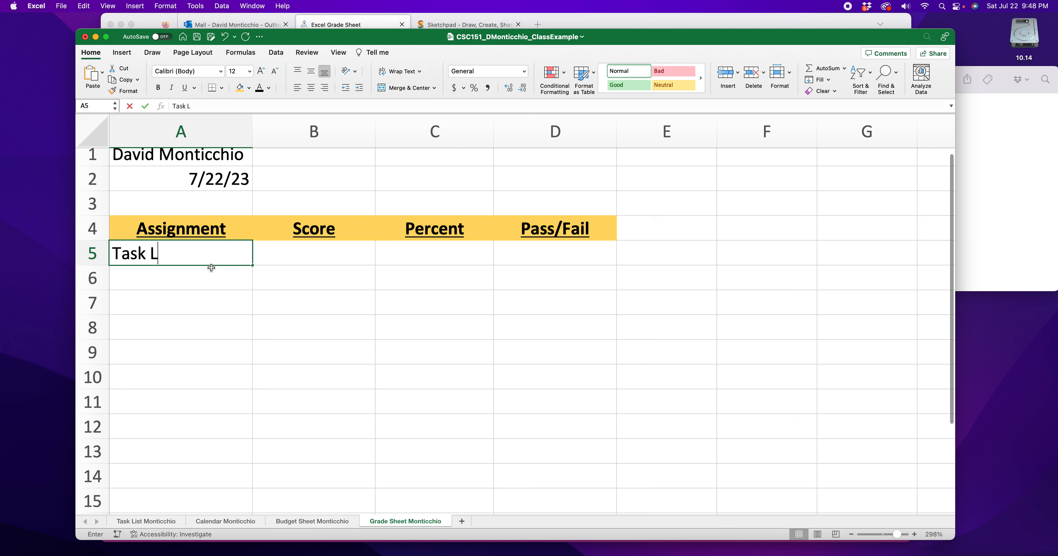
{"action": "left_click", "coordinate": [213, 279]}
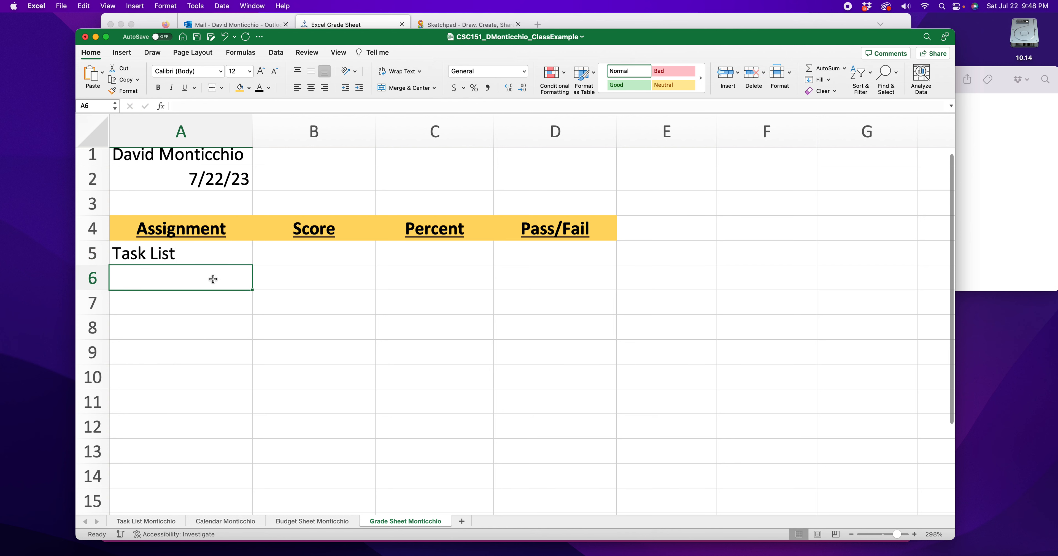
{"action": "type", "text": "Calendar"}
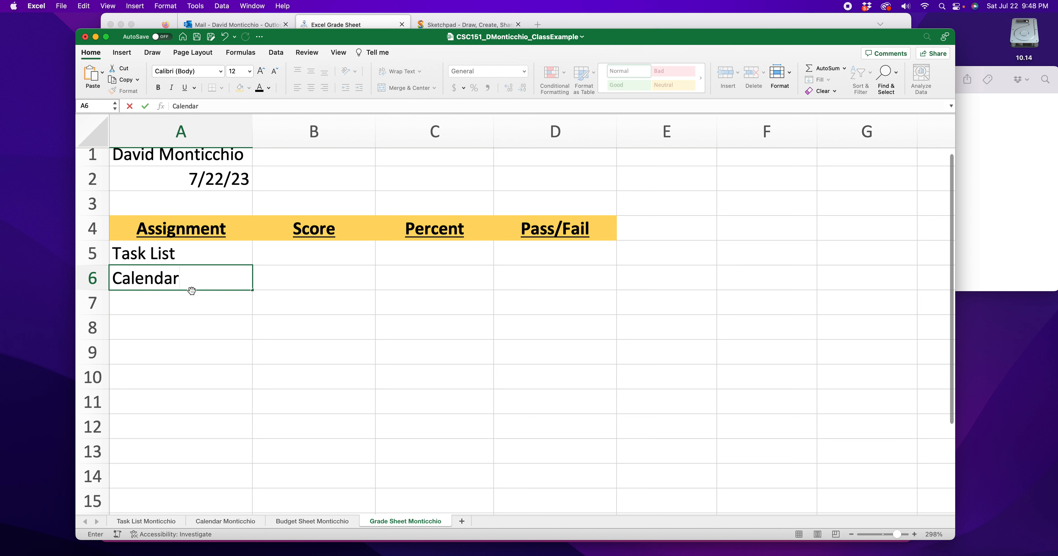
{"action": "left_click", "coordinate": [212, 301]}
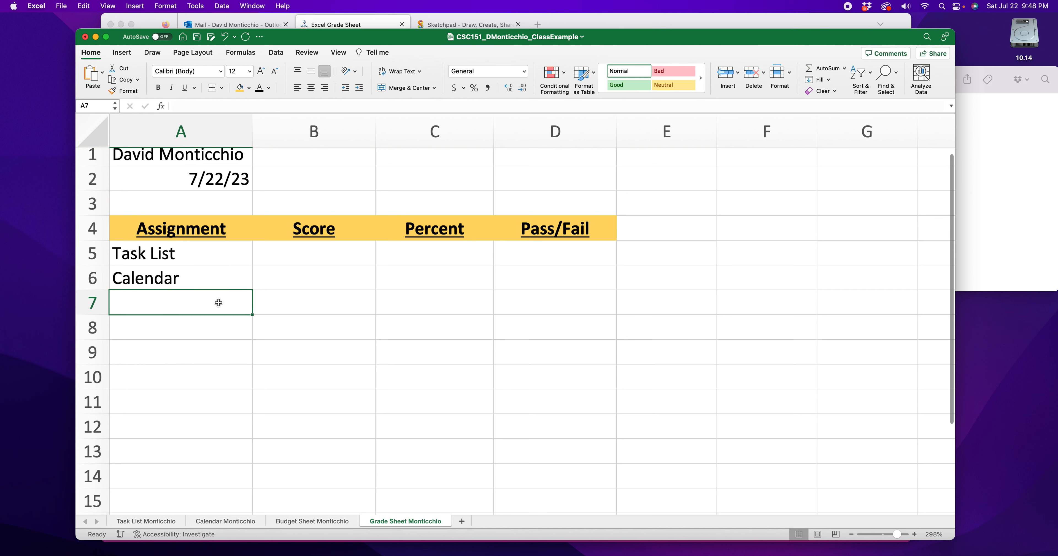
- Enter Budget Calculator as the assignment name in A7
{"action": "type", "text": "B"}
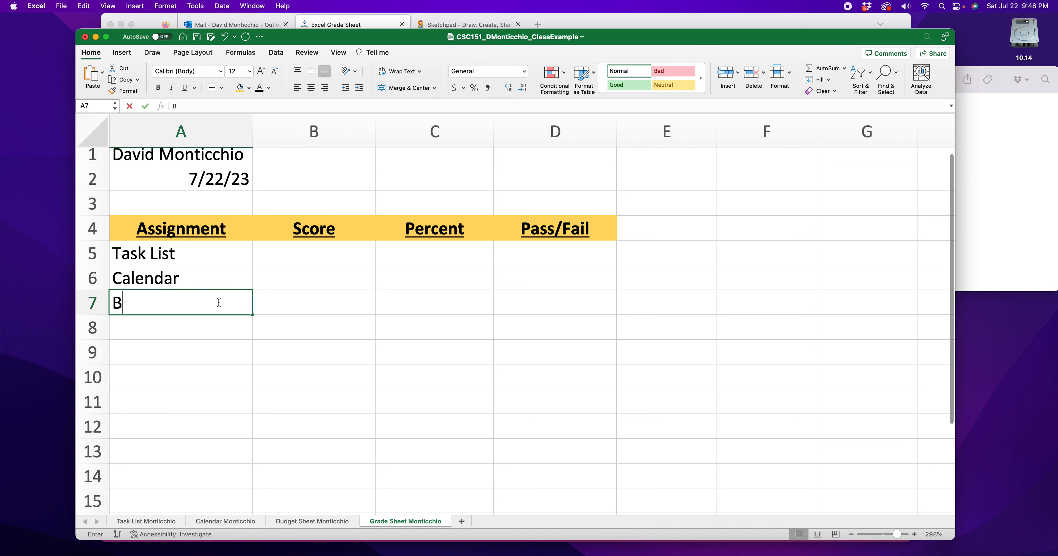
{"action": "type", "text": "udget Calcumat"}
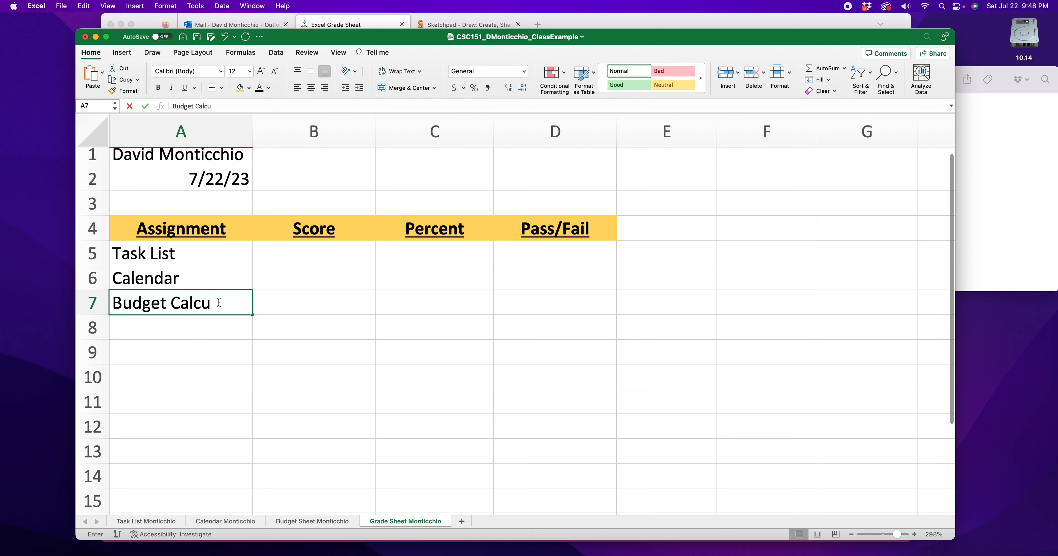
{"action": "key", "text": "BackSpace"}
{"action": "key", "text": "BackSpace"}
{"action": "key", "text": "BackSpace"}
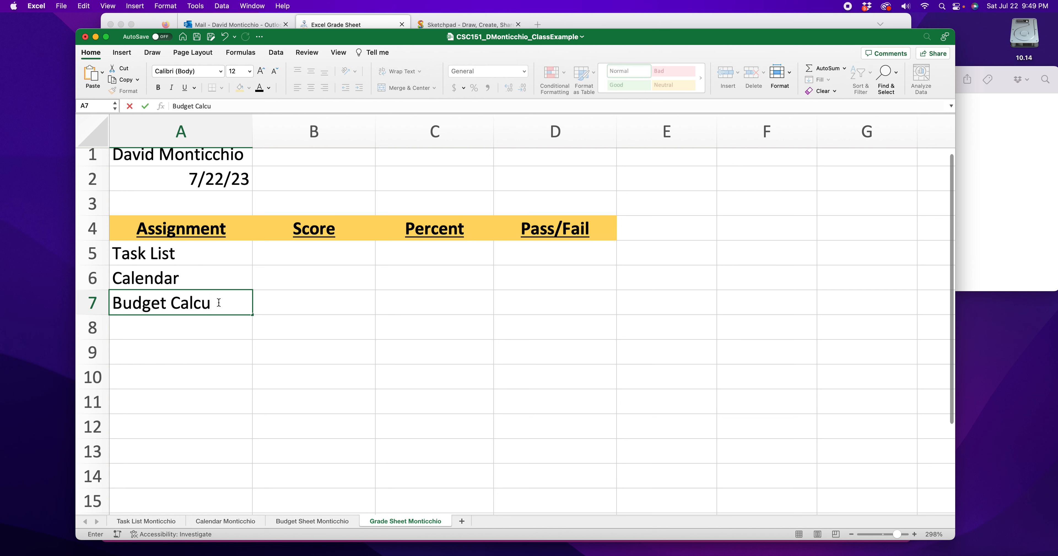
{"action": "type", "text": "lator"}
{"action": "key", "text": "Return"}
- Enter Grade Sheet as the assignment name in A8
{"action": "type", "text": "Grade Sheet"}
{"action": "left_click", "coordinate": [190, 353]}
{"action": "scroll", "coordinate": [176, 241], "scroll_direction": "down", "scroll_amount": 1}
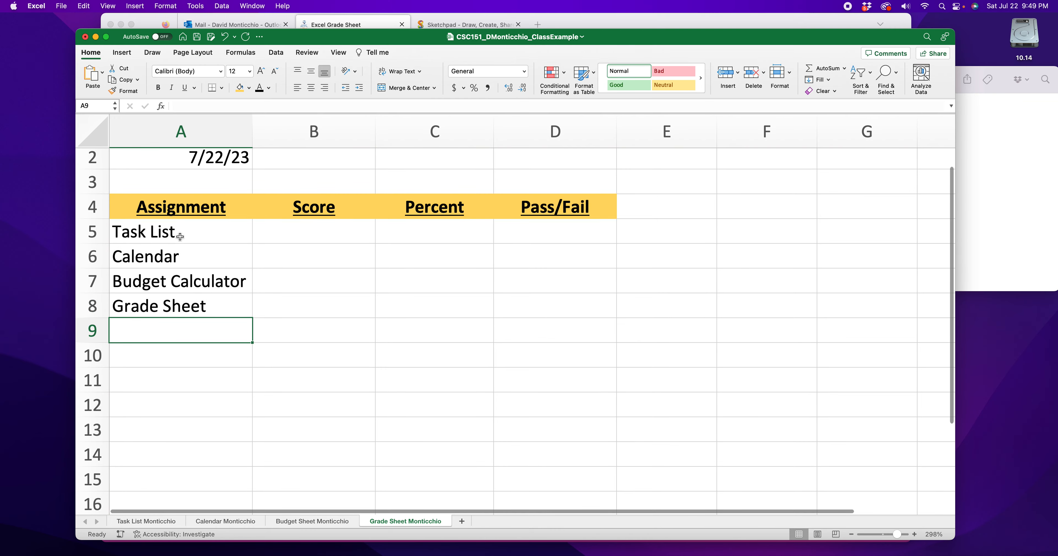
{"action": "left_click_drag", "start_coordinate": [177, 232], "coordinate": [179, 304]}
{"action": "left_click", "coordinate": [189, 332]}
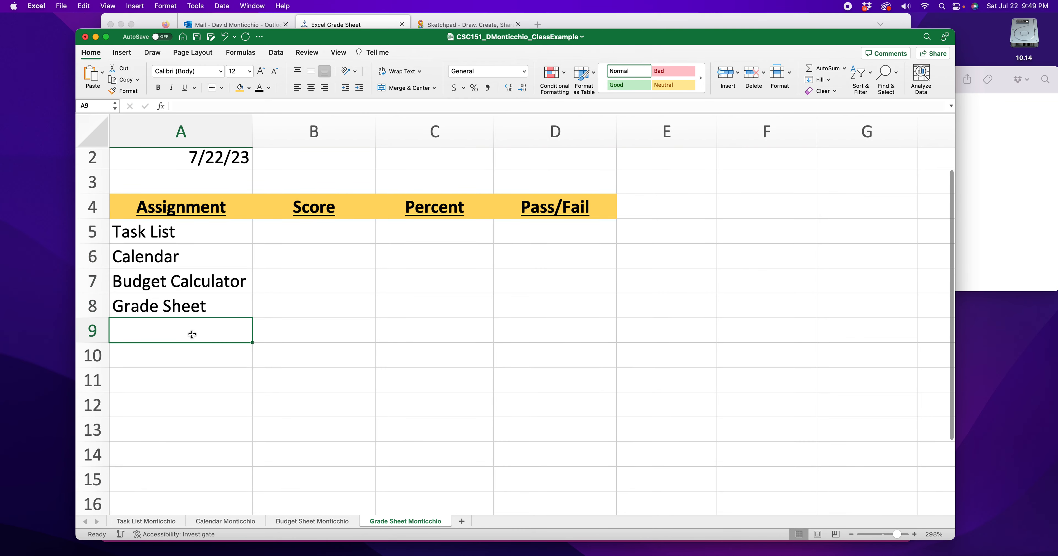
- Check the assignment list in the rubric's example in Firefox, and return to Excel at cell A10
{"action": "left_click", "coordinate": [623, 21]}
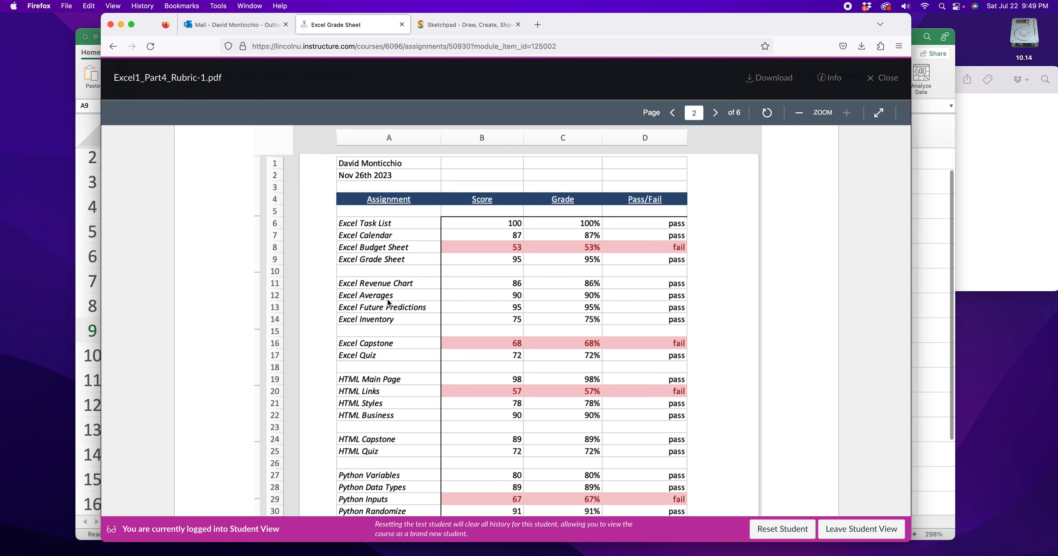
{"action": "scroll", "coordinate": [387, 301], "scroll_direction": "down", "scroll_amount": 3}
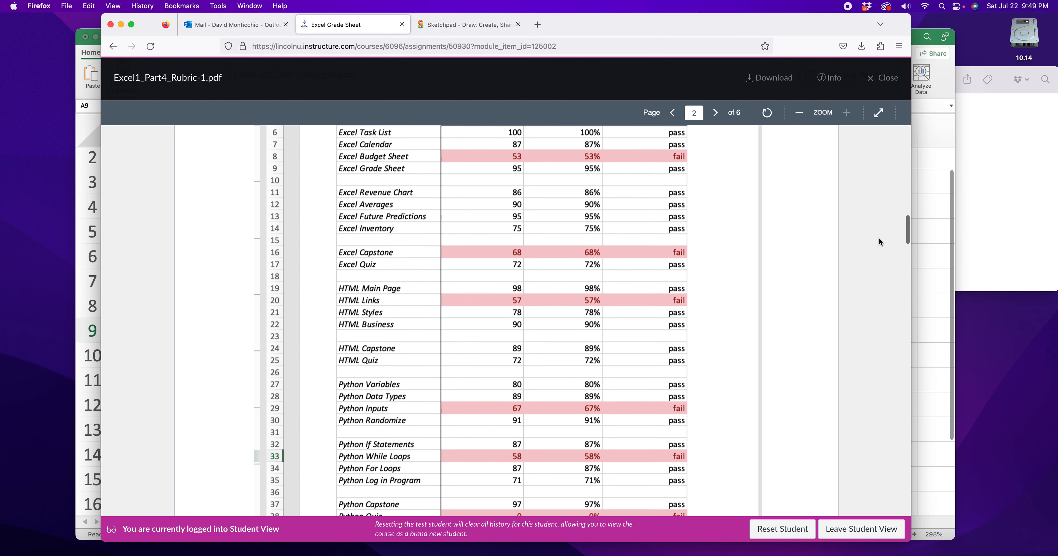
{"action": "left_click", "coordinate": [938, 238]}
{"action": "left_click", "coordinate": [183, 362]}
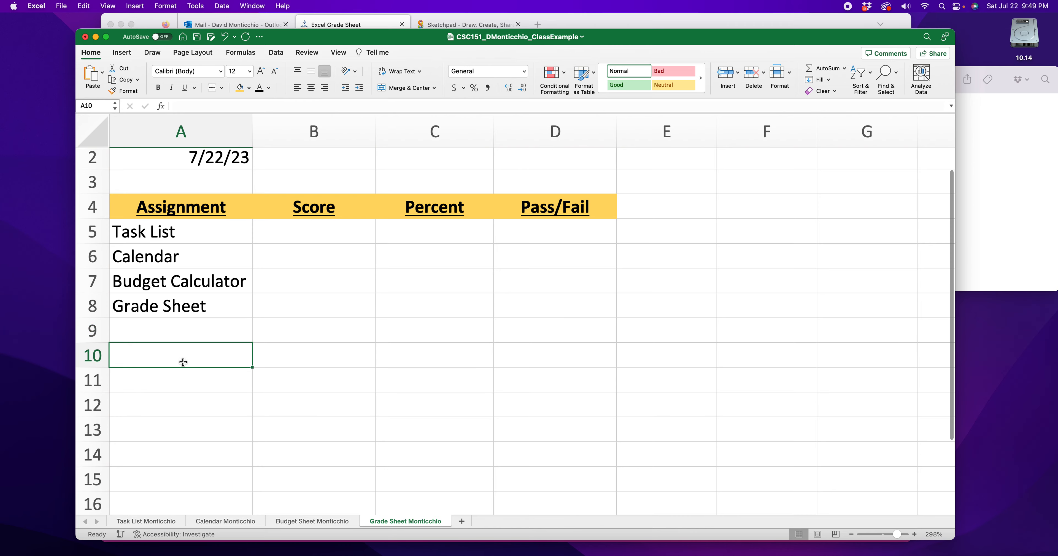
- Switch to Firefox, leave the rubric for the course home page, and look through the Excel assignments from week 4 onward
{"action": "left_click", "coordinate": [339, 23]}
{"action": "left_click", "coordinate": [114, 52]}
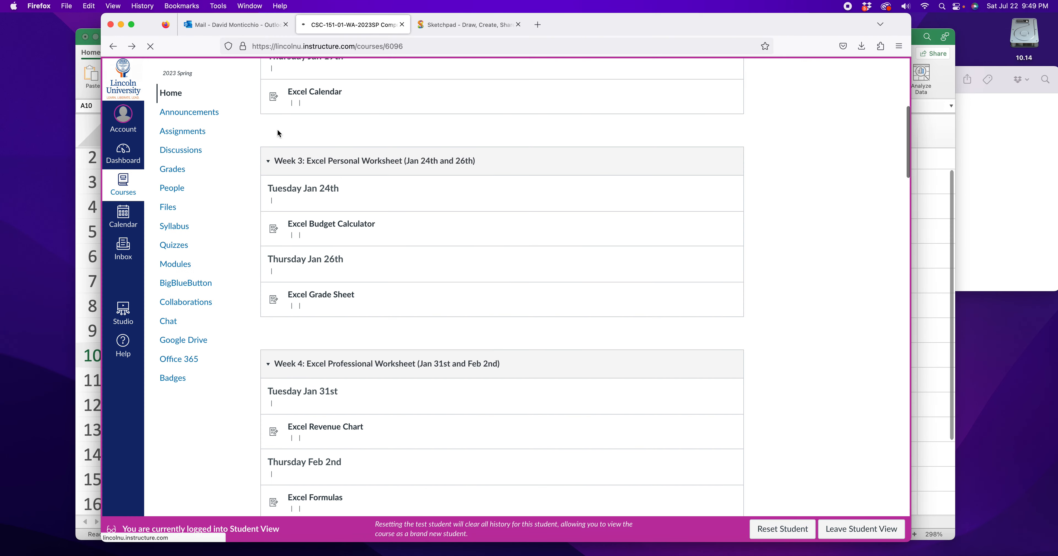
{"action": "scroll", "coordinate": [431, 247], "scroll_direction": "down", "scroll_amount": 5}
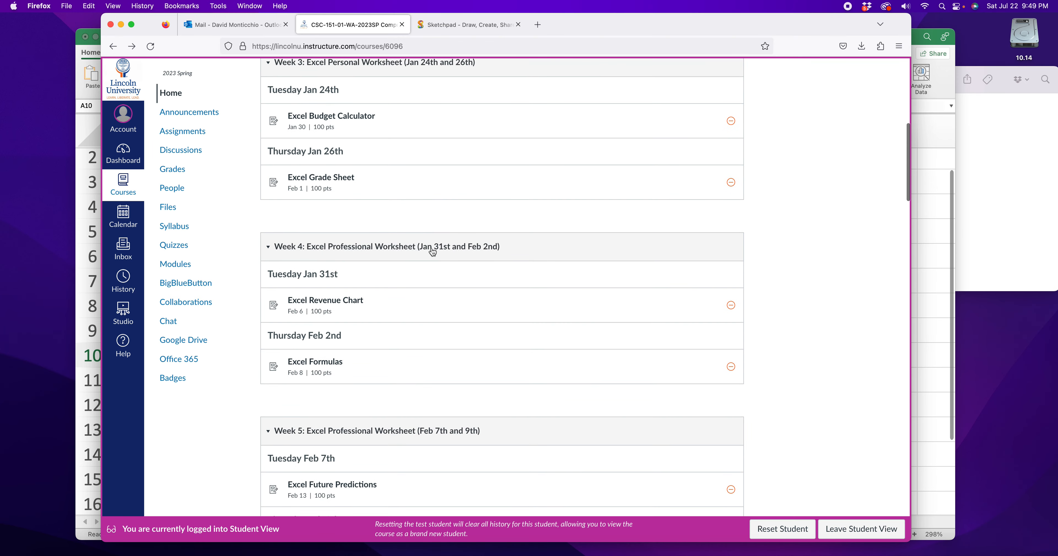
{"action": "scroll", "coordinate": [343, 187], "scroll_direction": "down", "scroll_amount": 5}
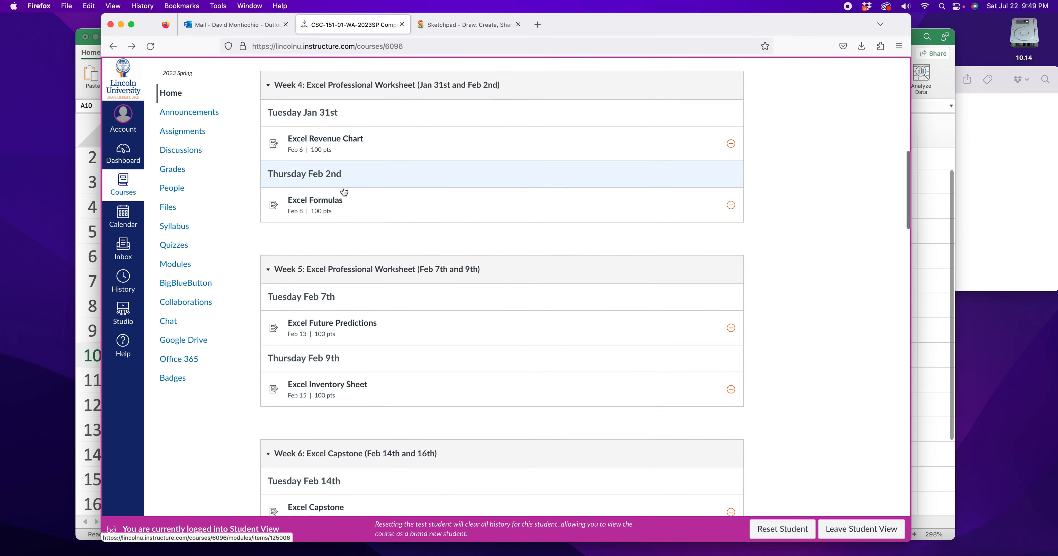
{"action": "scroll", "coordinate": [342, 187], "scroll_direction": "up", "scroll_amount": 3}
{"action": "scroll", "coordinate": [342, 187], "scroll_direction": "up", "scroll_amount": 5}
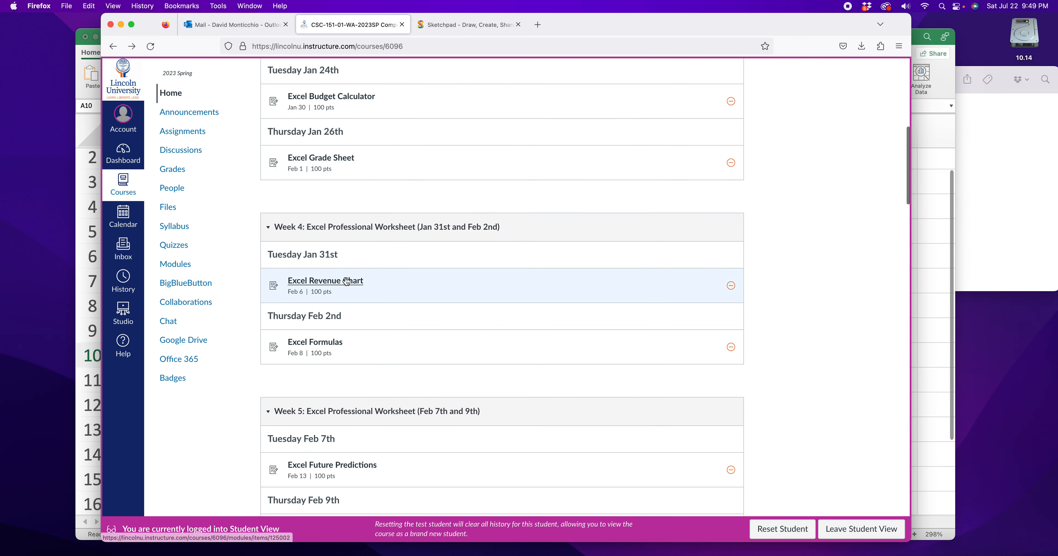
- Return to Excel and enter Revenue Chart in A10, leaving row 9 blank
{"action": "left_click", "coordinate": [945, 328]}
{"action": "type", "text": "Revenue Cha"}
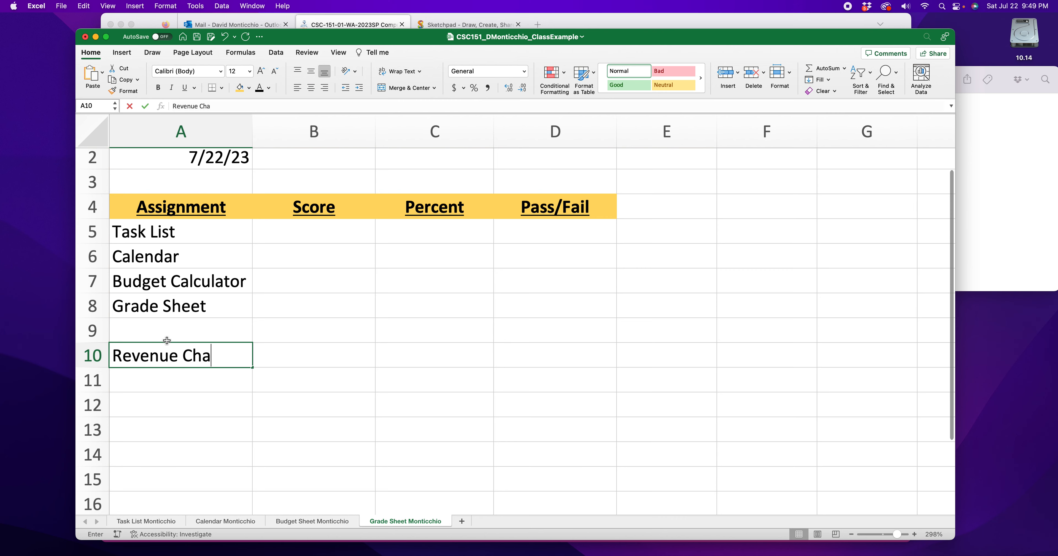
{"action": "type", "text": "rt"}
{"action": "scroll", "coordinate": [167, 340], "scroll_direction": "down", "scroll_amount": 1}
{"action": "key", "text": "Return"}
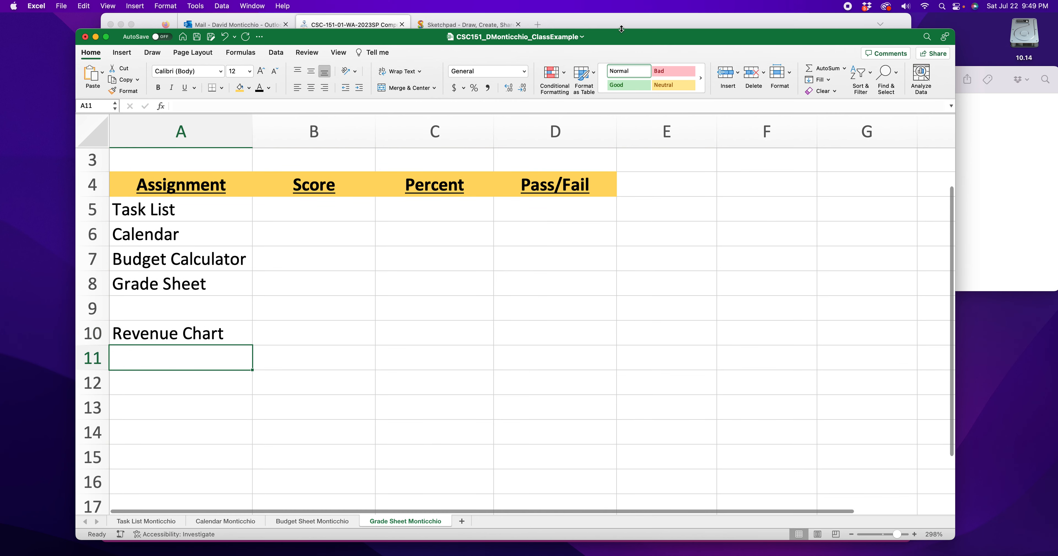
- Check the next week 4 assignment in Firefox and enter Formulas in A11 in Excel
{"action": "left_click", "coordinate": [381, 30]}
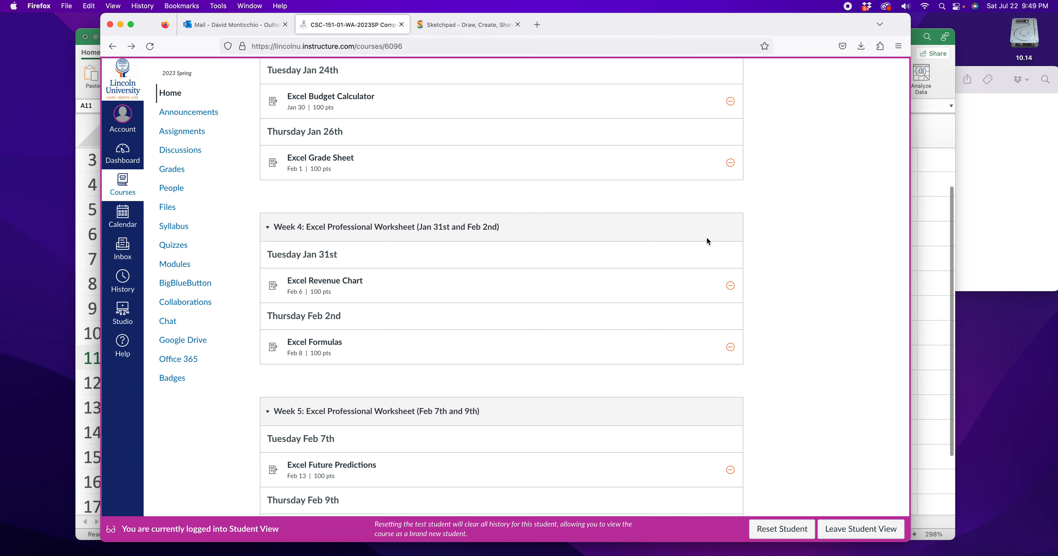
{"action": "left_click", "coordinate": [931, 258]}
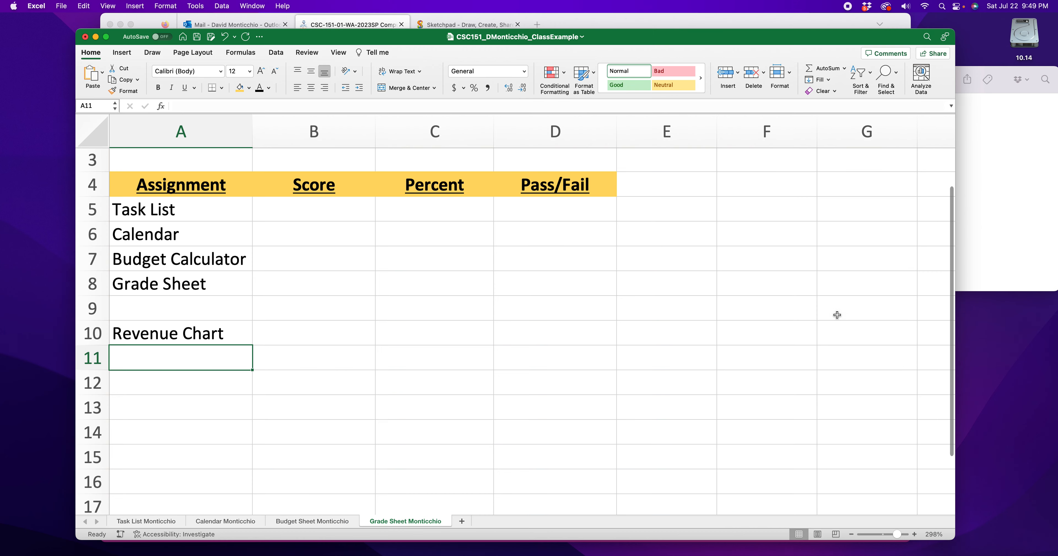
{"action": "type", "text": "Formulas"}
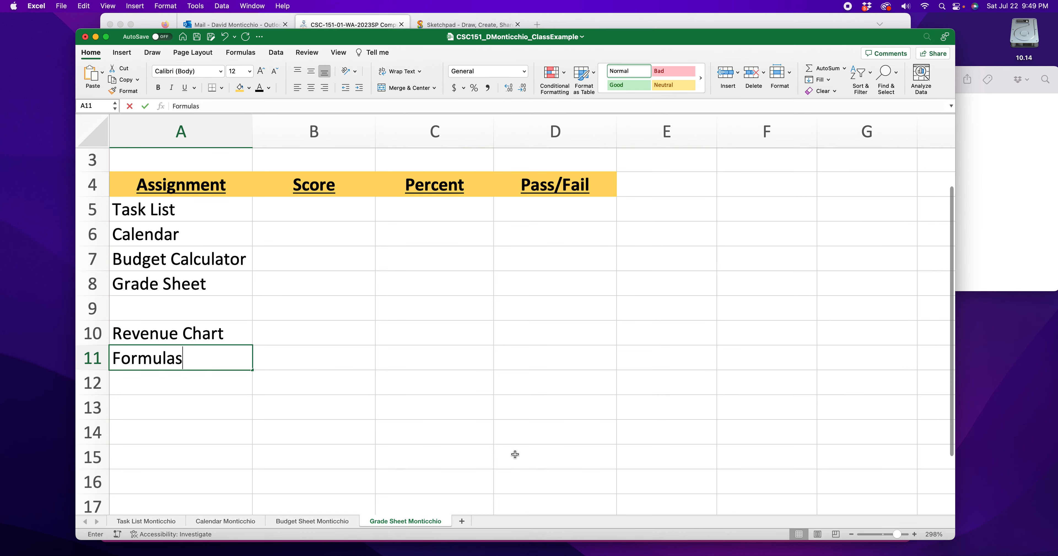
{"action": "key", "text": "Return"}
- Check the week 5 assignments in Firefox and enter Future Predictions in A12 in Excel
{"action": "left_click", "coordinate": [714, 29]}
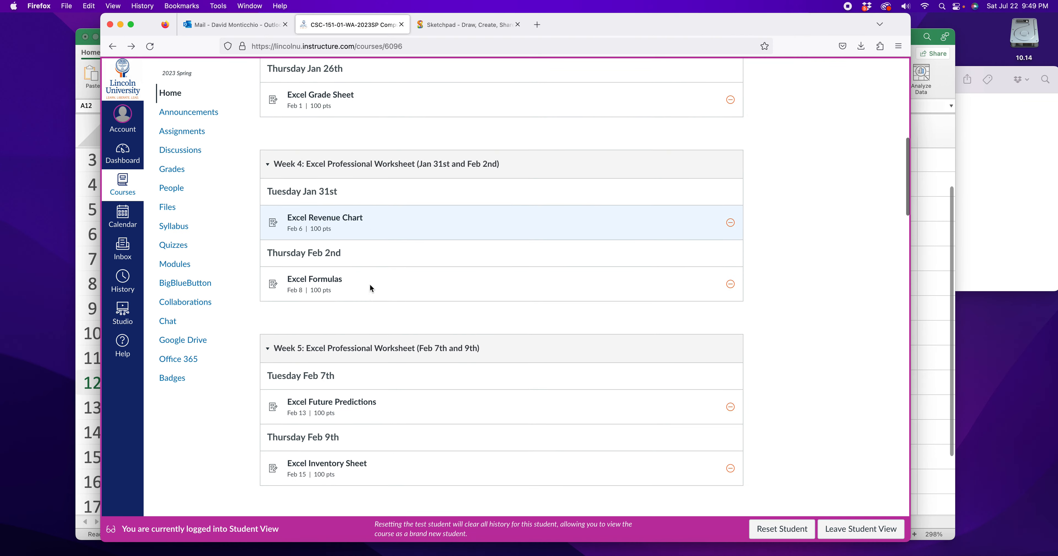
{"action": "scroll", "coordinate": [370, 288], "scroll_direction": "down", "scroll_amount": 2}
{"action": "left_click", "coordinate": [945, 233]}
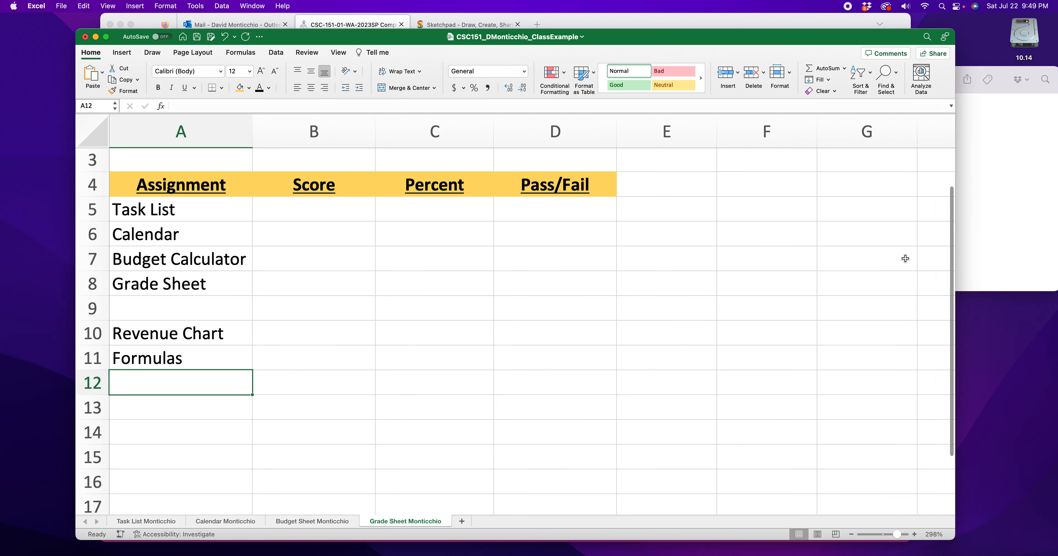
{"action": "type", "text": "Future"}
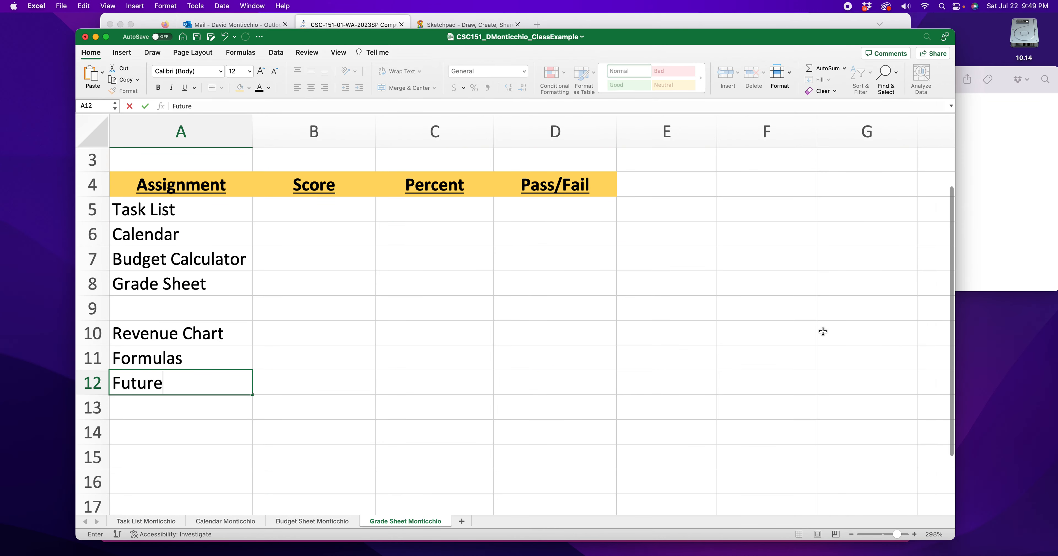
{"action": "type", "text": " Predictions"}
{"action": "key", "text": "Return"}
- Enter Inventory Sheet in A13 and skip row 14
{"action": "type", "text": "In"}
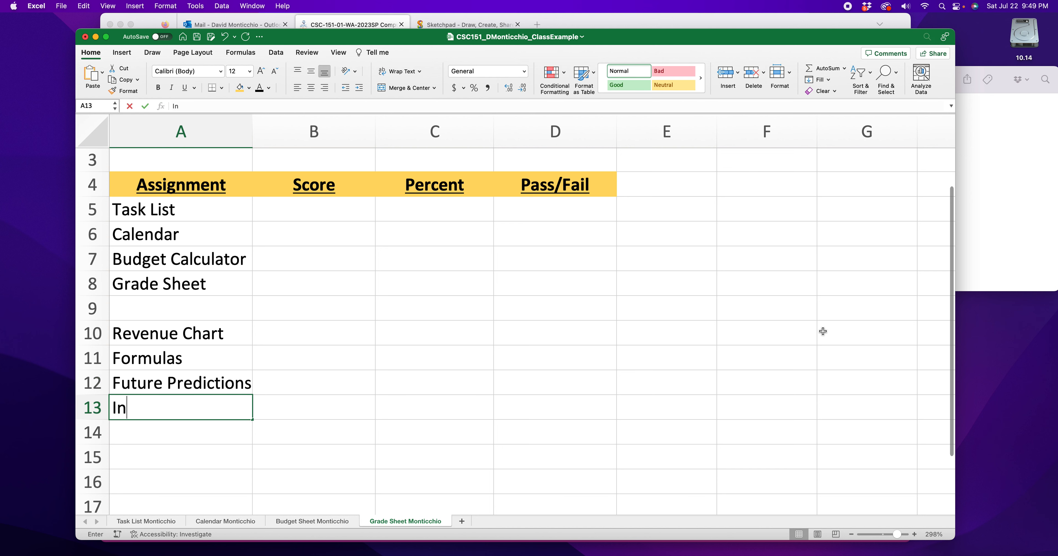
{"action": "type", "text": "ventory Sheet"}
{"action": "key", "text": "Return"}
{"action": "key", "text": "Return"}
- Enter Excal Capstone in A15 and Excel Quiz in A16
{"action": "type", "text": "Excal Capstone"}
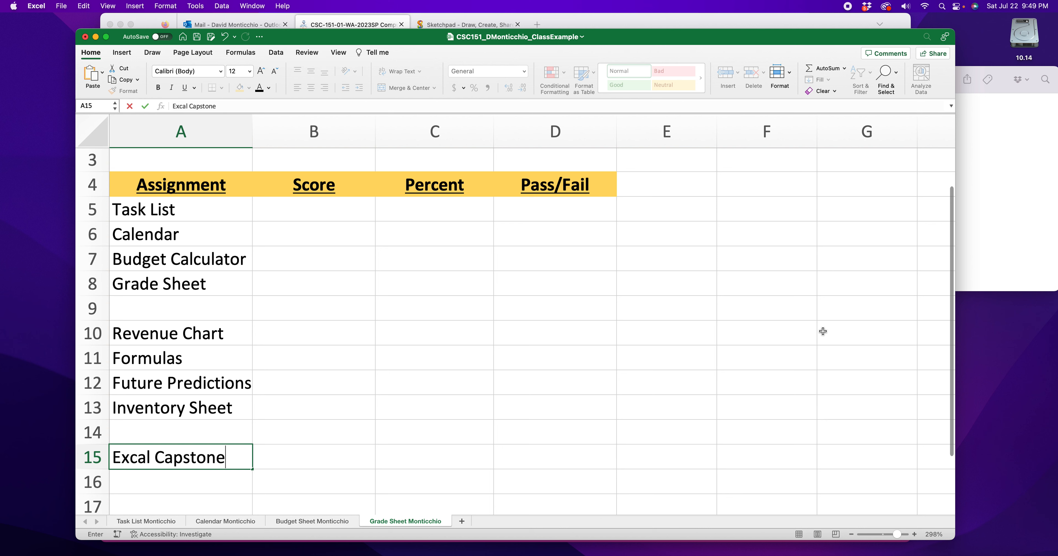
{"action": "key", "text": "Return"}
{"action": "type", "text": "E"}
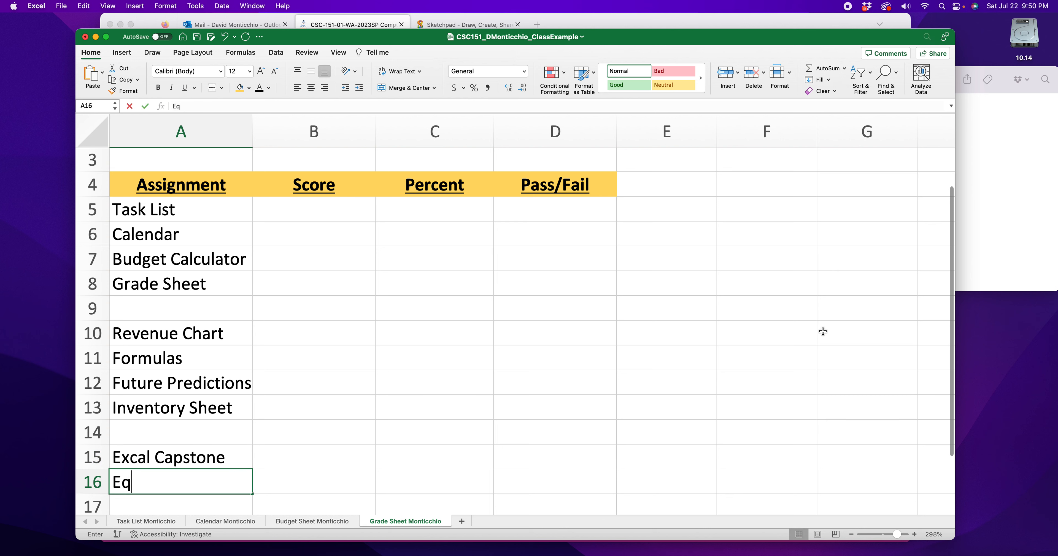
{"action": "type", "text": "x"}
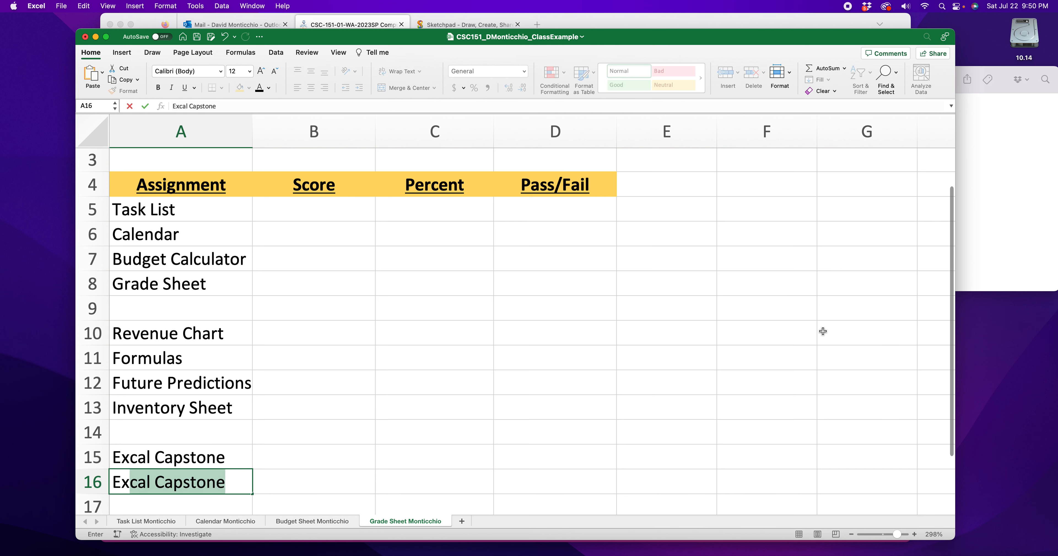
{"action": "type", "text": "cel "}
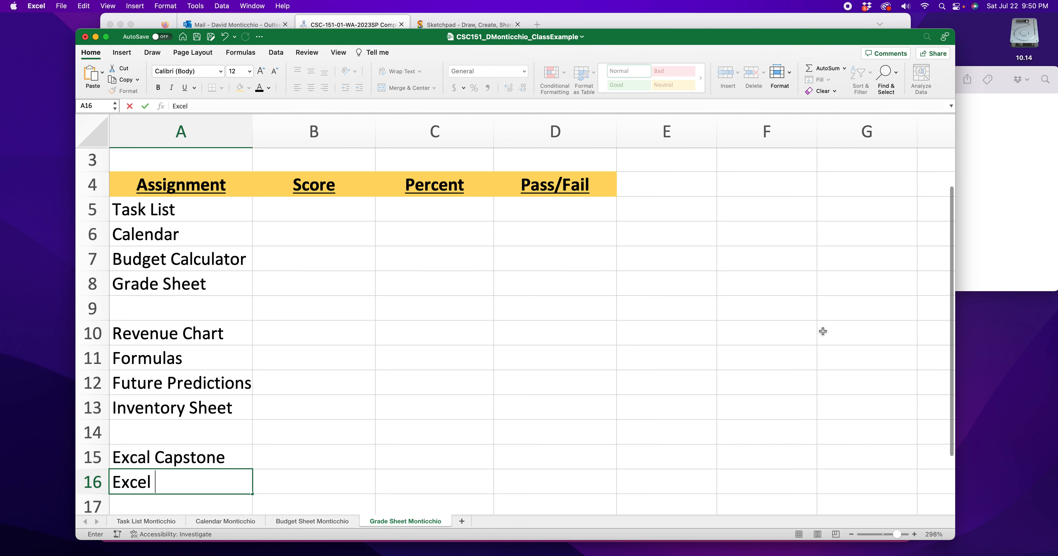
{"action": "type", "text": "Quiz"}
{"action": "scroll", "coordinate": [369, 283], "scroll_direction": "down", "scroll_amount": 2}
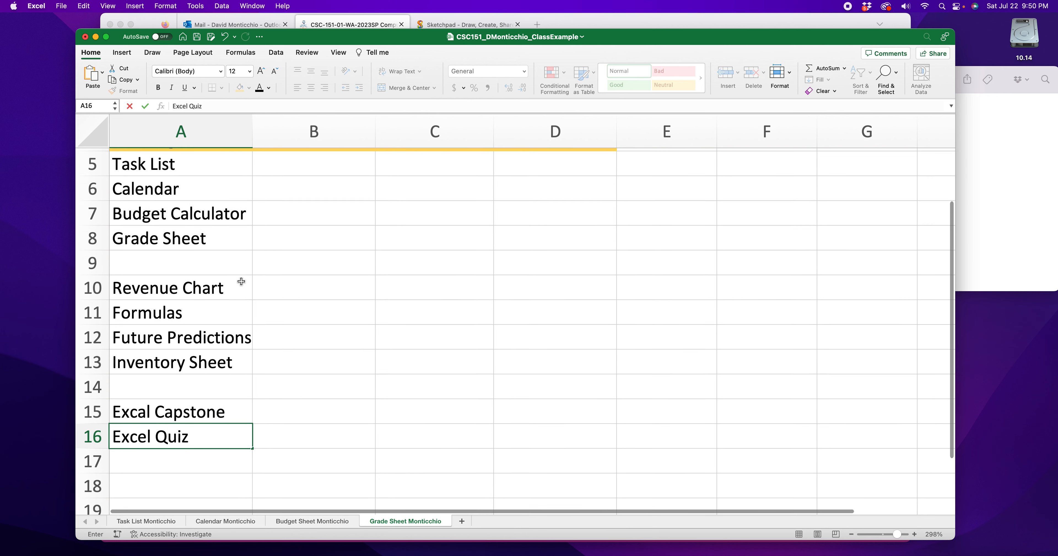
{"action": "left_click", "coordinate": [170, 174]}
{"action": "left_click_drag", "start_coordinate": [170, 175], "coordinate": [173, 202]}
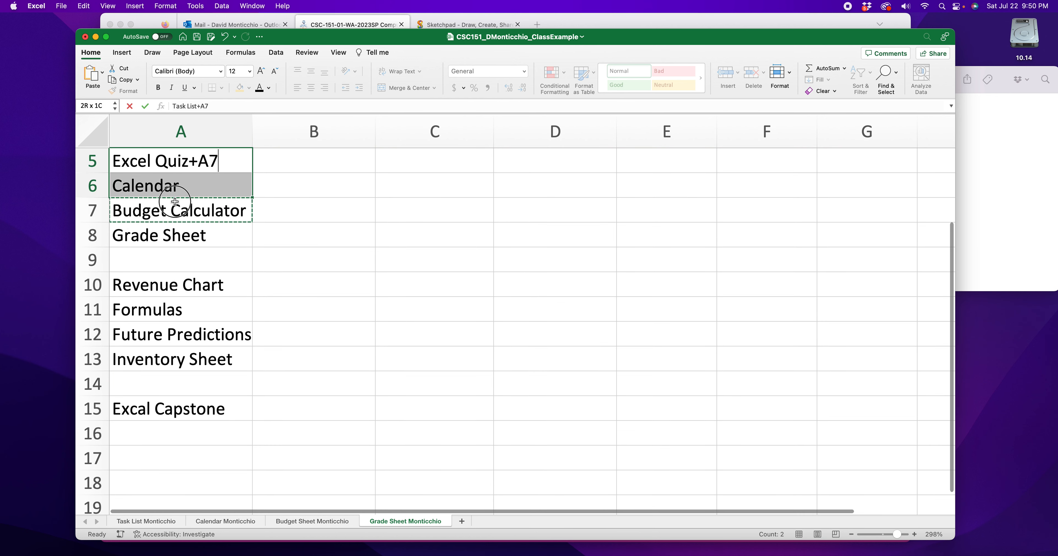
{"action": "key", "text": "super+z"}
{"action": "key", "text": "super+y"}
{"action": "key", "text": "super+z"}
{"action": "key", "text": "BackSpace"}
{"action": "key", "text": "BackSpace"}
{"action": "key", "text": "BackSpace"}
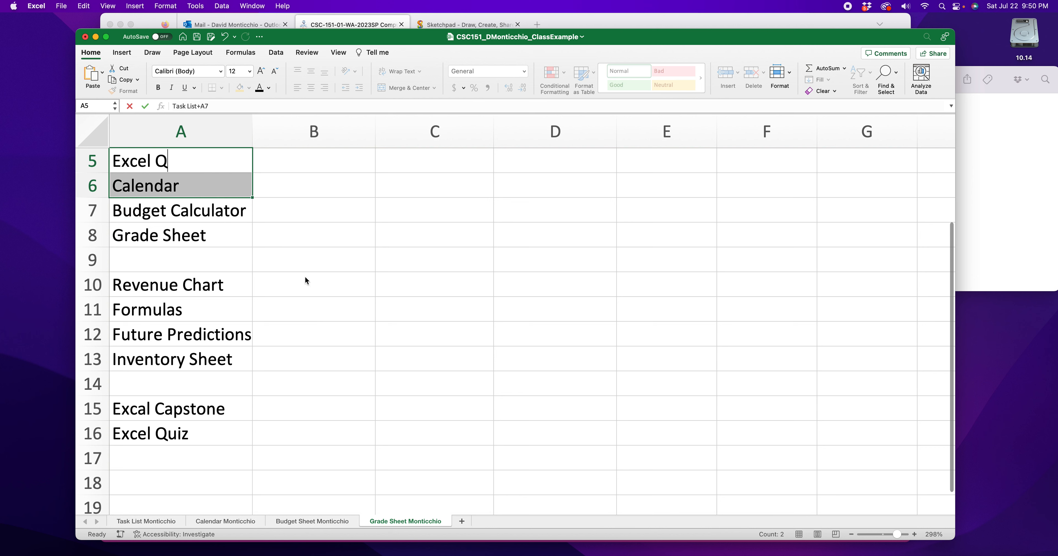
{"action": "left_click", "coordinate": [305, 278]}
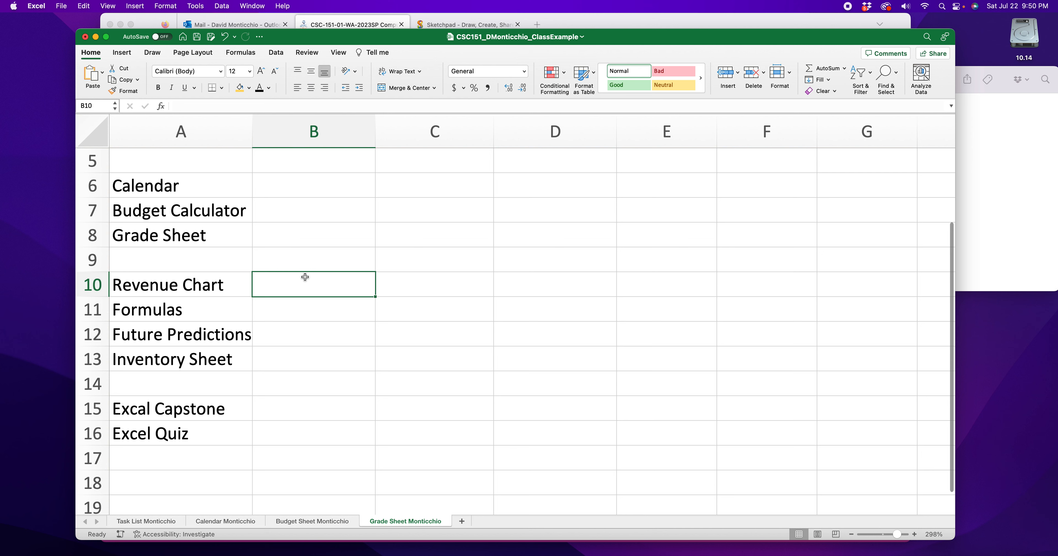
{"action": "key", "text": "super+z"}
{"action": "key", "text": "super+z"}
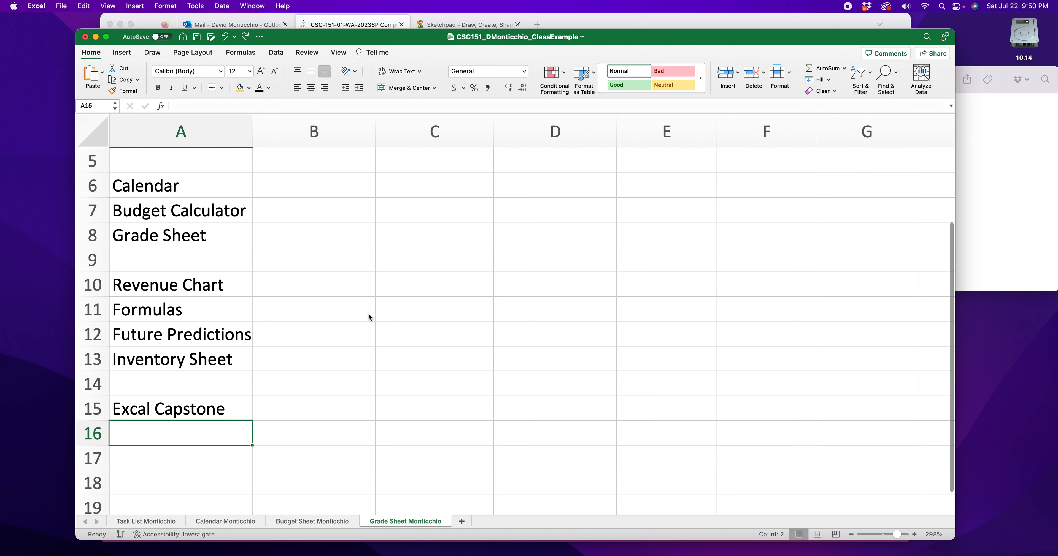
- Re-enter Excel Quiz in A16 below Excal Capstone
{"action": "type", "text": "Exc"}
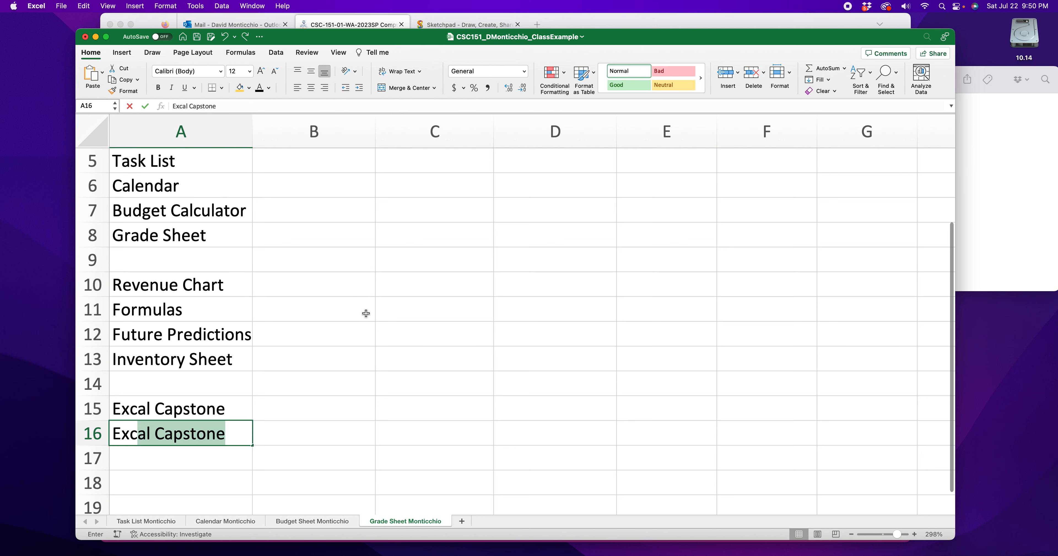
{"action": "type", "text": "el Quiz"}
{"action": "scroll", "coordinate": [287, 390], "scroll_direction": "up", "scroll_amount": 2}
{"action": "scroll", "coordinate": [186, 467], "scroll_direction": "right", "scroll_amount": 1}
{"action": "scroll", "coordinate": [193, 430], "scroll_direction": "left", "scroll_amount": 1}
{"action": "left_click", "coordinate": [182, 227]}
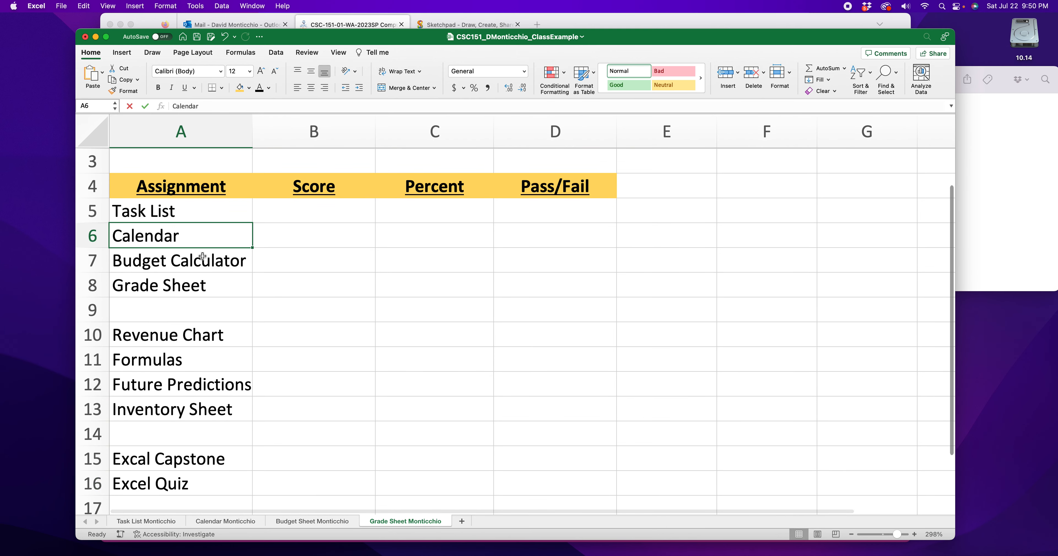
- Undo the last entry in A16 and redo it
{"action": "scroll", "coordinate": [182, 227], "scroll_direction": "down", "scroll_amount": 1}
{"action": "left_click", "coordinate": [345, 236]}
{"action": "left_click", "coordinate": [189, 205]}
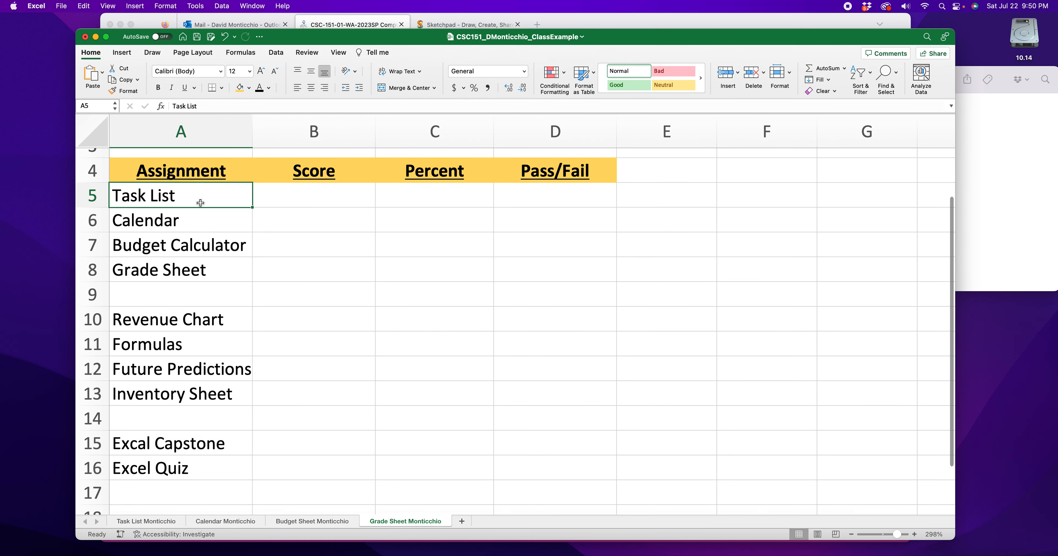
{"action": "left_click", "coordinate": [333, 434]}
{"action": "key", "text": "super+z"}
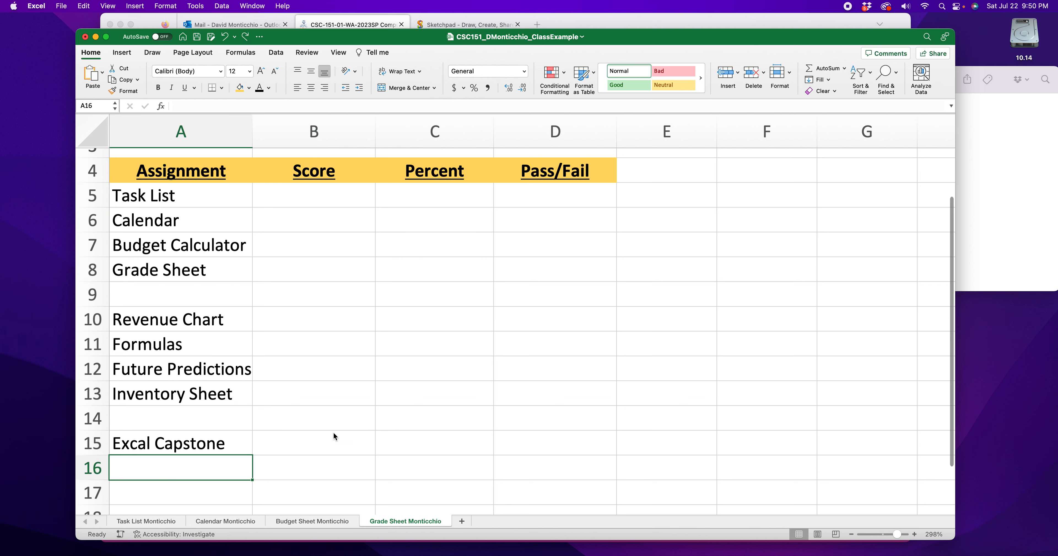
{"action": "key", "text": "super+y"}
- Review the grouped assignments listed in A5:A16, from Task List to Excel Quiz
{"action": "scroll", "coordinate": [320, 429], "scroll_direction": "down", "scroll_amount": 5}
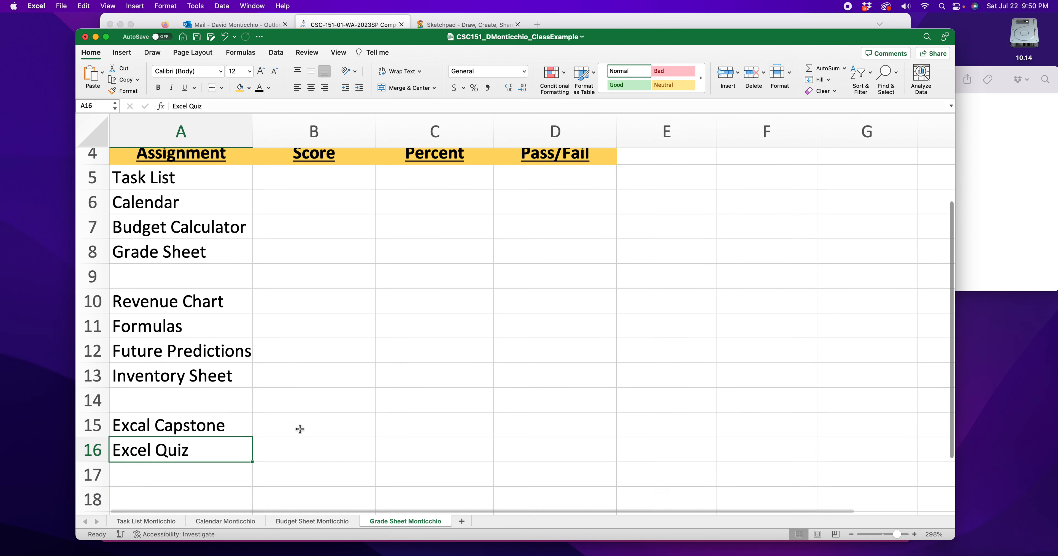
{"action": "left_click", "coordinate": [160, 397]}
{"action": "scroll", "coordinate": [136, 399], "scroll_direction": "up", "scroll_amount": 3}
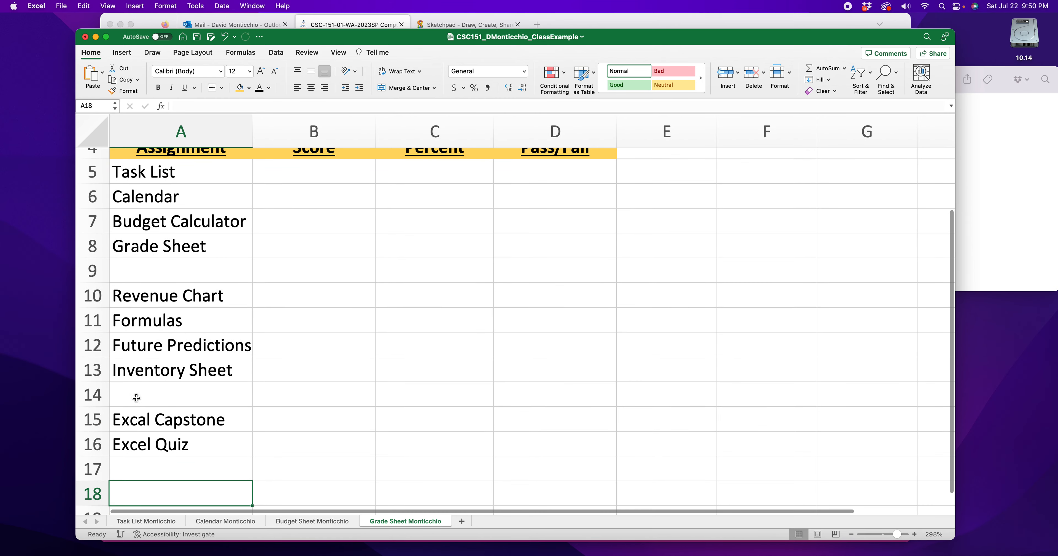
{"action": "scroll", "coordinate": [136, 398], "scroll_direction": "down", "scroll_amount": 5}
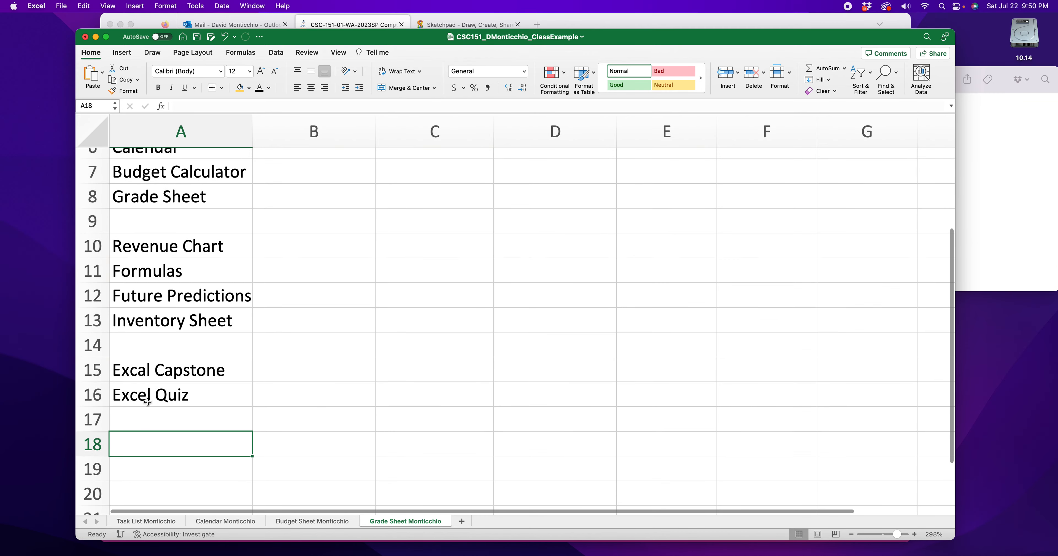
{"action": "scroll", "coordinate": [149, 403], "scroll_direction": "up", "scroll_amount": 4}
{"action": "scroll", "coordinate": [144, 407], "scroll_direction": "up", "scroll_amount": 3}
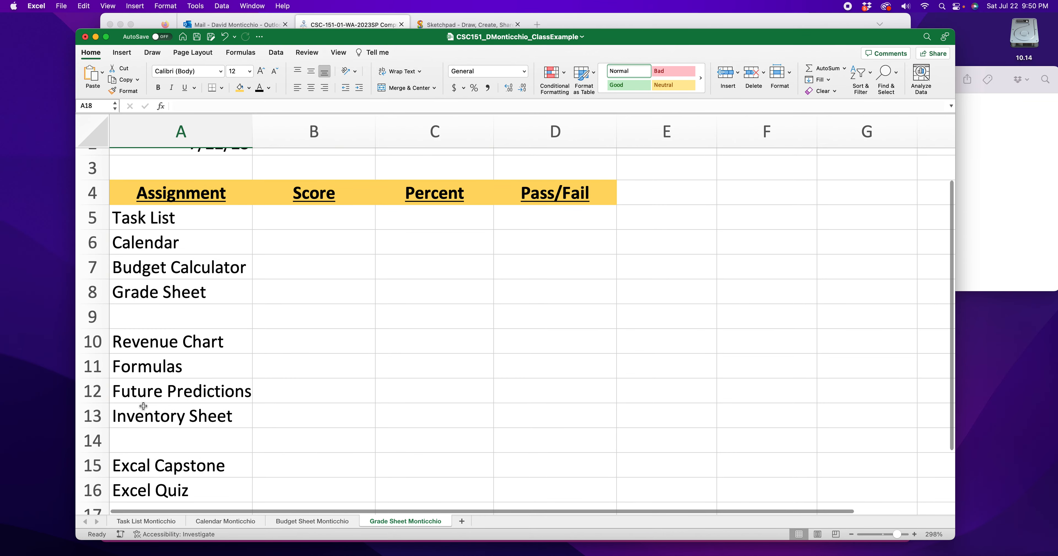
{"action": "left_click_drag", "start_coordinate": [171, 226], "coordinate": [185, 273]}
{"action": "left_click", "coordinate": [186, 276]}
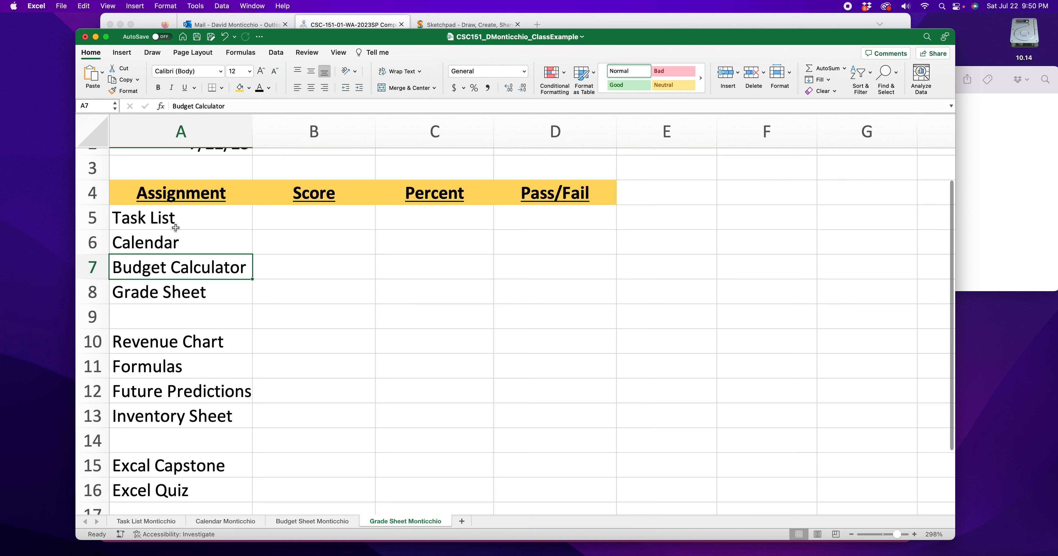
{"action": "left_click_drag", "start_coordinate": [176, 229], "coordinate": [150, 237]}
{"action": "left_click_drag", "start_coordinate": [193, 267], "coordinate": [192, 292]}
{"action": "left_click_drag", "start_coordinate": [188, 337], "coordinate": [190, 414]}
{"action": "scroll", "coordinate": [190, 415], "scroll_direction": "down", "scroll_amount": 3}
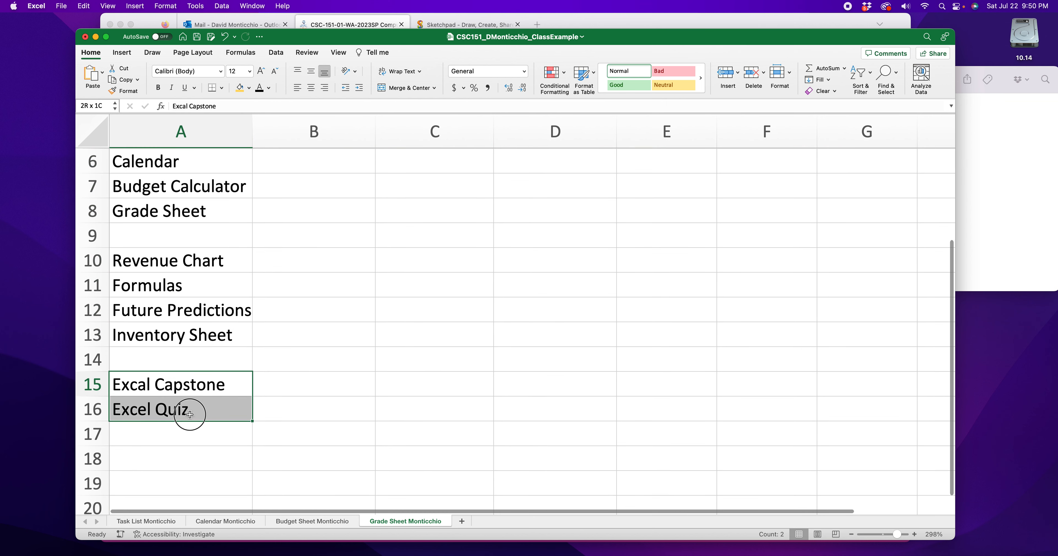
{"action": "scroll", "coordinate": [203, 342], "scroll_direction": "up", "scroll_amount": 2}
{"action": "left_click_drag", "start_coordinate": [198, 190], "coordinate": [212, 450]}
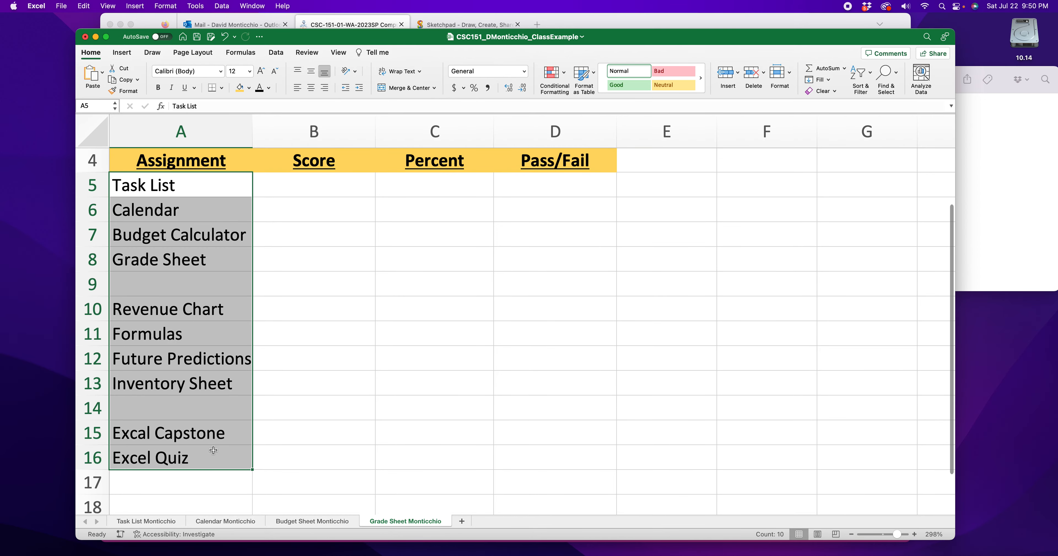
- Leave row 17 blank and enter Webpage in A18 and Links in A19
{"action": "scroll", "coordinate": [213, 451], "scroll_direction": "down", "scroll_amount": 4}
{"action": "left_click", "coordinate": [193, 411]}
{"action": "type", "text": "H"}
{"action": "key", "text": "BackSpace"}
{"action": "type", "text": "Web"}
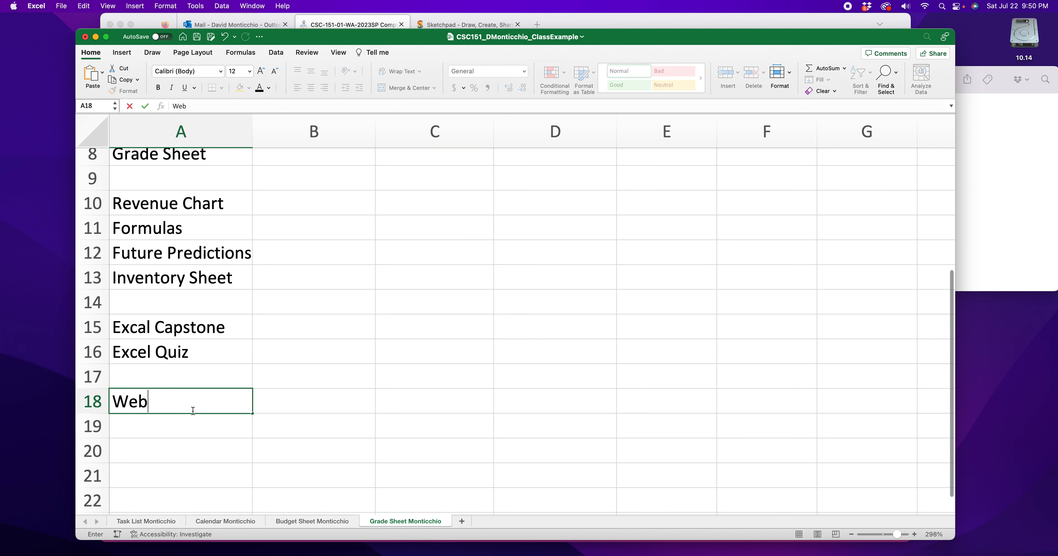
{"action": "type", "text": "page"}
{"action": "key", "text": "Return"}
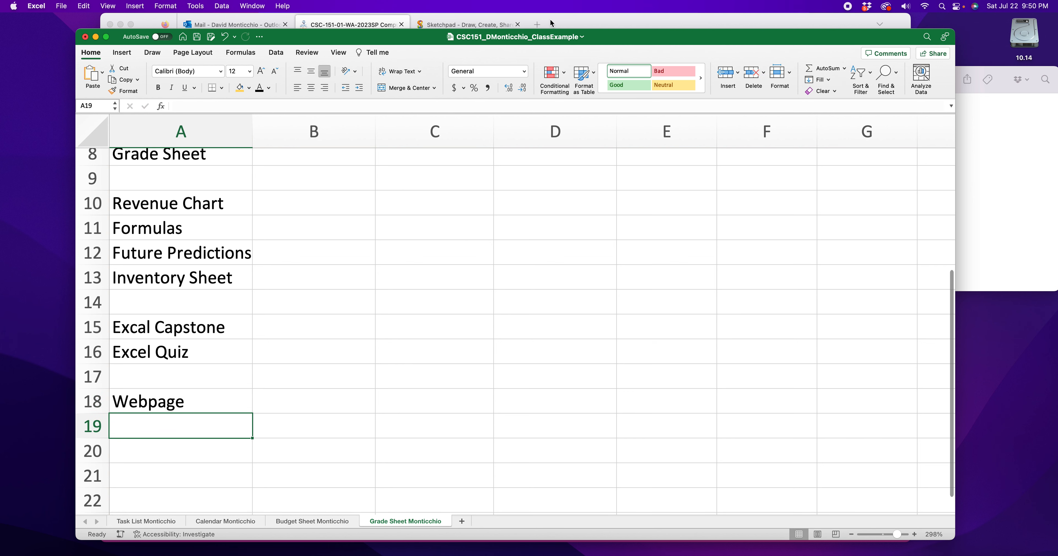
{"action": "type", "text": "Links"}
{"action": "key", "text": "Return"}
- Replace the assignment name in A19 with Hyperlinks
{"action": "type", "text": "\\"}
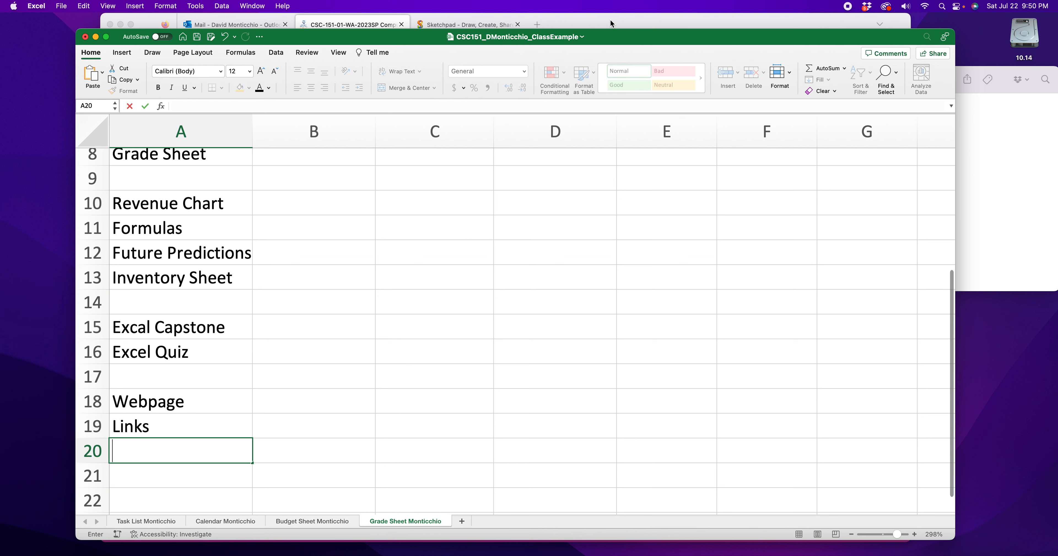
{"action": "left_click", "coordinate": [150, 426]}
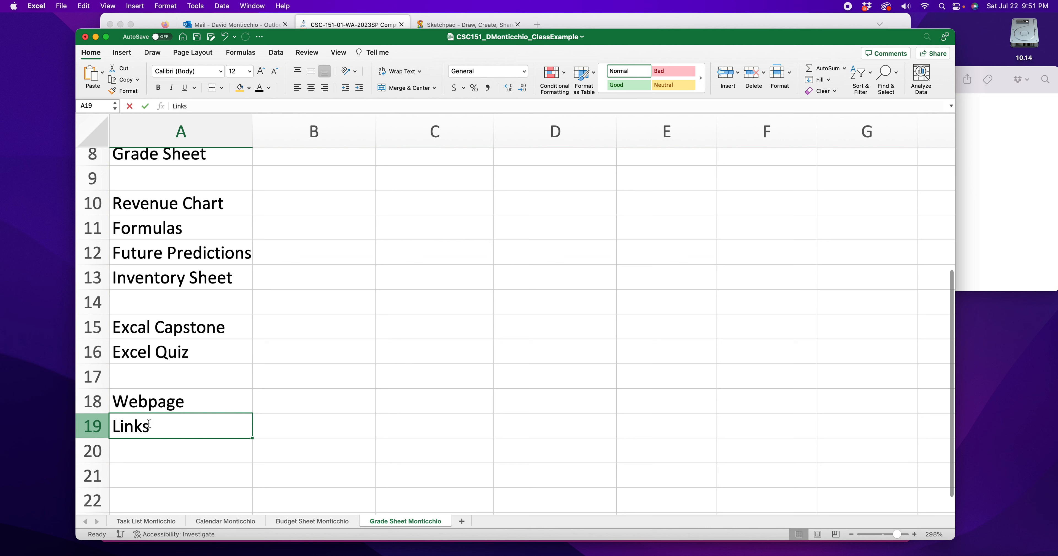
{"action": "key", "text": "Delete"}
{"action": "type", "text": "Hyperlinks"}
{"action": "key", "text": "Return"}
- Enter Styles in A20 and Tables in A21, and skip row 22
{"action": "type", "text": "Styl"}
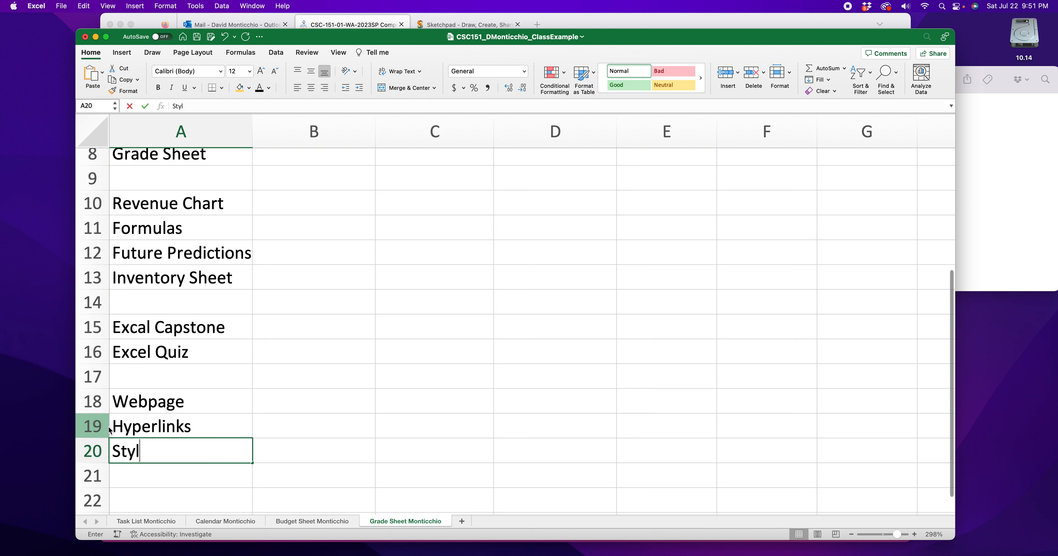
{"action": "type", "text": "es"}
{"action": "key", "text": "Return"}
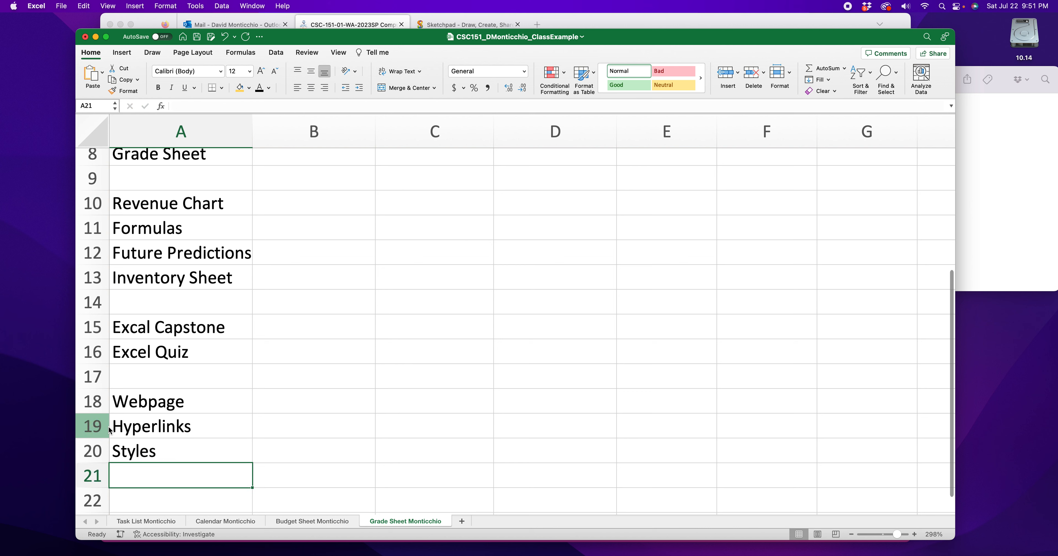
{"action": "type", "text": "Tab"}
{"action": "key", "text": "Return"}
{"action": "key", "text": "Return"}
{"action": "scroll", "coordinate": [118, 453], "scroll_direction": "down", "scroll_amount": 2}
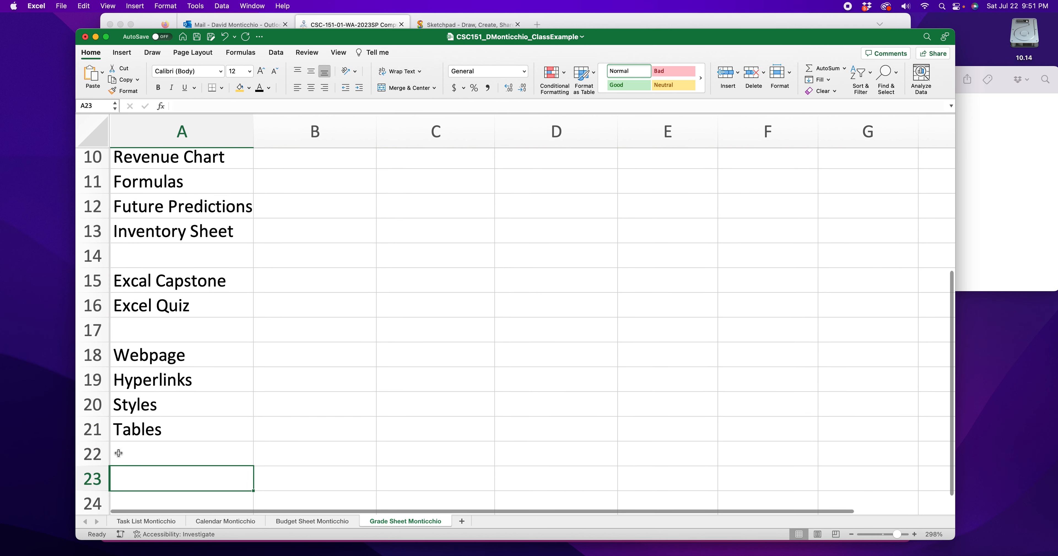
- Enter HTML Capstone in A23 and HTML Quiz in A24, and skip row 25
{"action": "left_click", "coordinate": [133, 441]}
{"action": "left_click", "coordinate": [133, 446]}
{"action": "type", "text": "HTML Caps"}
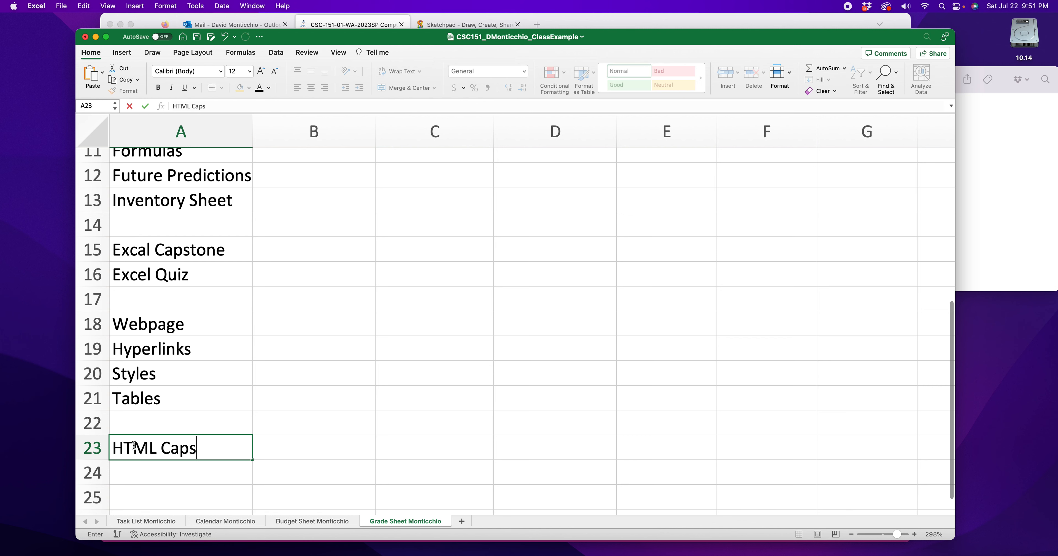
{"action": "type", "text": "tone"}
{"action": "key", "text": "Return"}
{"action": "type", "text": "HTML Qu"}
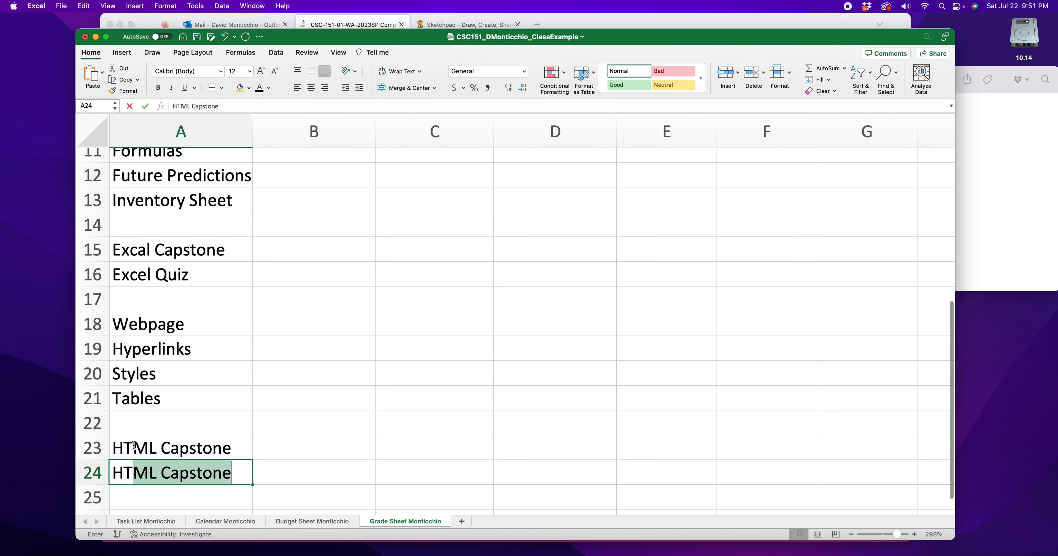
{"action": "key", "text": "Return"}
{"action": "key", "text": "Return"}
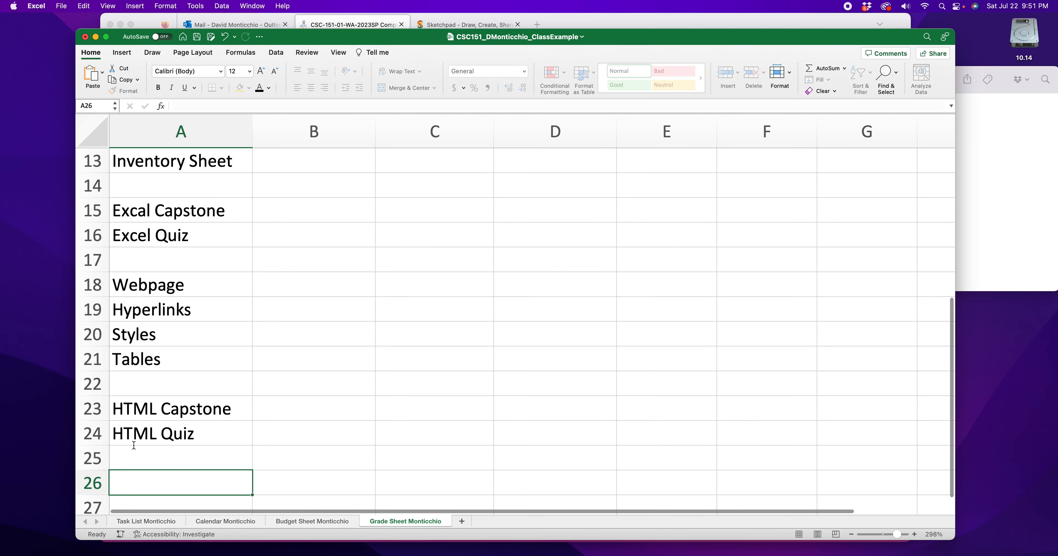
- Look up the week 10 Python assignments in Firefox and enter Variables in A26 in Excel
{"action": "left_click", "coordinate": [649, 14]}
{"action": "scroll", "coordinate": [468, 174], "scroll_direction": "down", "scroll_amount": 10}
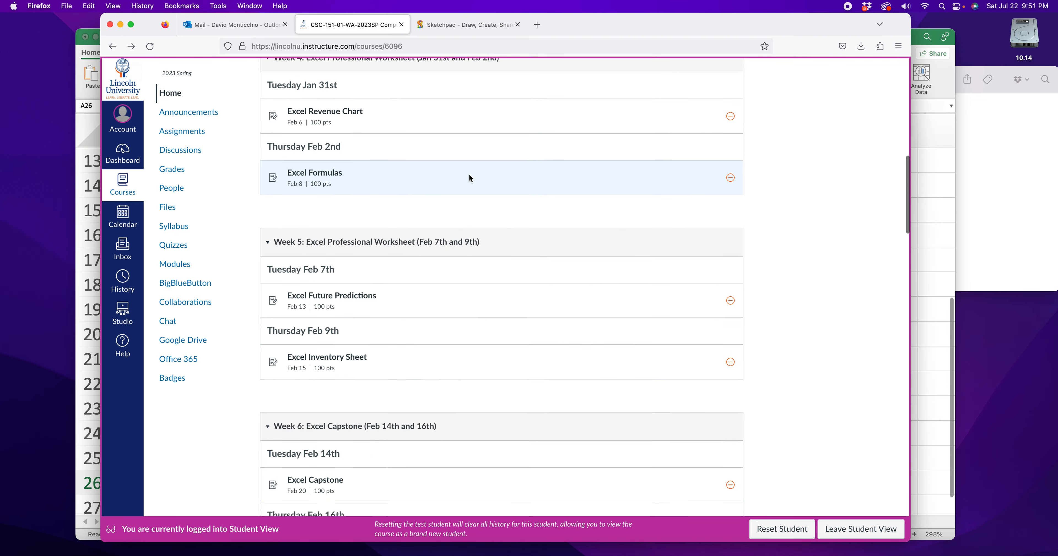
{"action": "scroll", "coordinate": [470, 176], "scroll_direction": "down", "scroll_amount": 10}
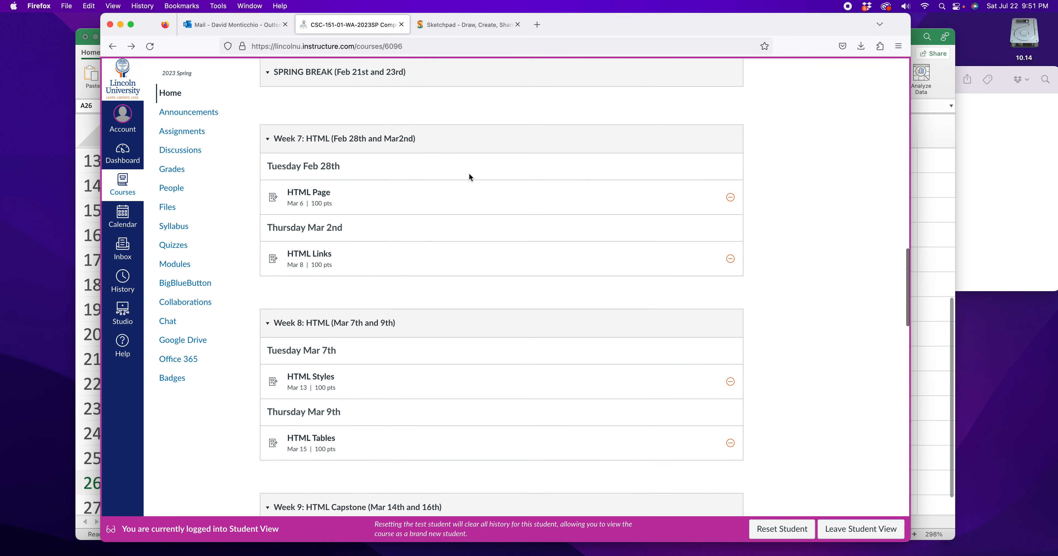
{"action": "scroll", "coordinate": [469, 177], "scroll_direction": "down", "scroll_amount": 10}
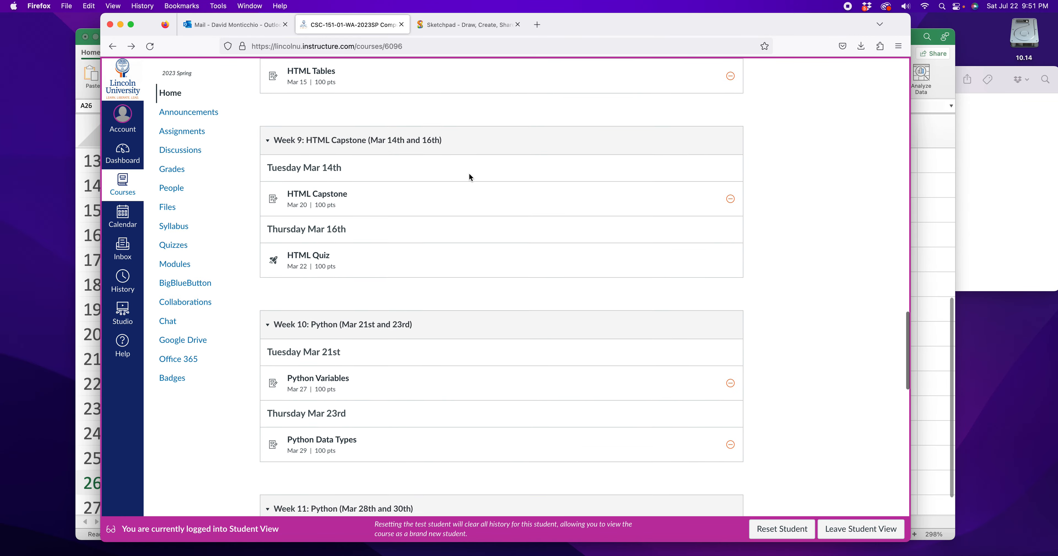
{"action": "scroll", "coordinate": [470, 177], "scroll_direction": "down", "scroll_amount": 1}
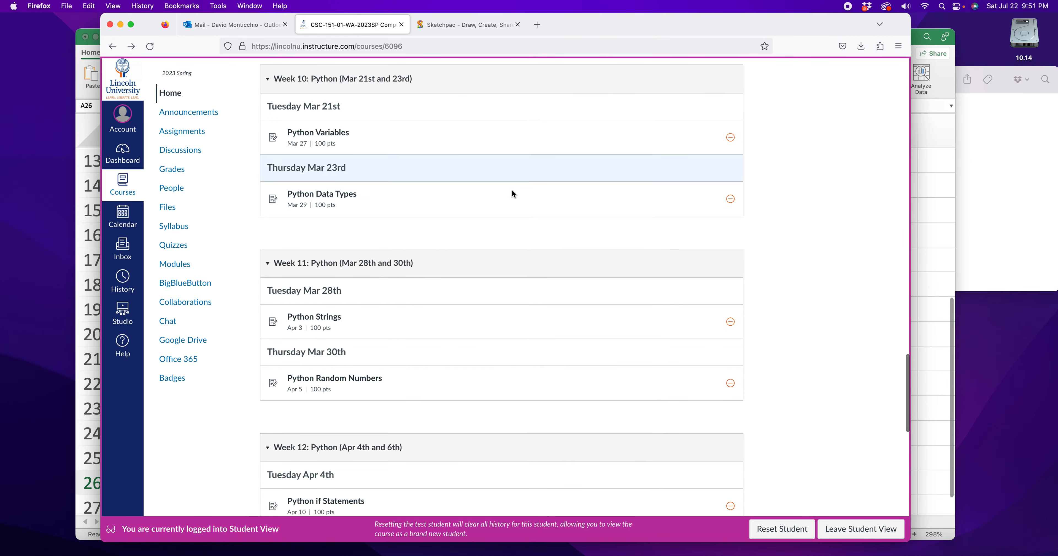
{"action": "left_click", "coordinate": [946, 337]}
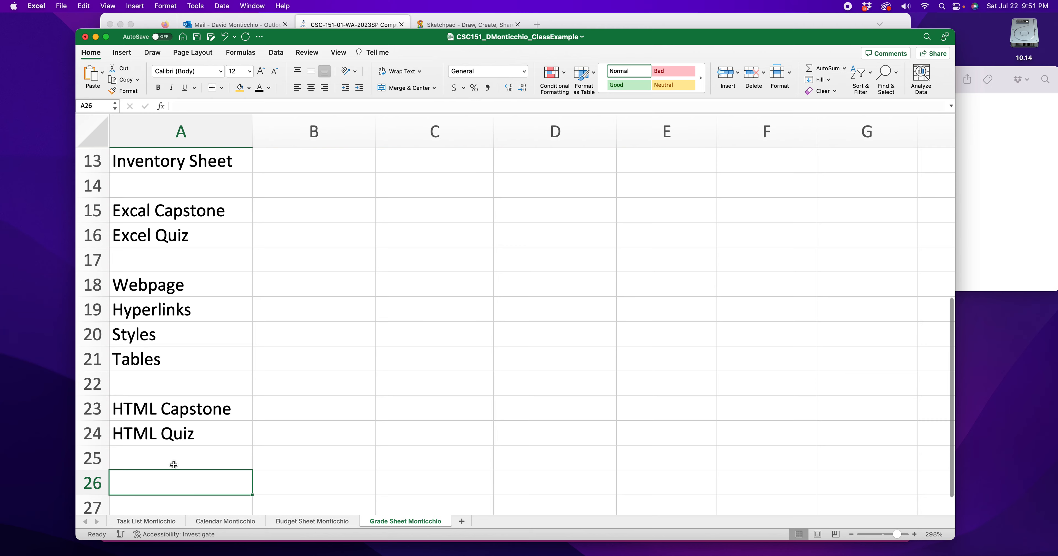
{"action": "scroll", "coordinate": [164, 458], "scroll_direction": "up", "scroll_amount": 3}
{"action": "scroll", "coordinate": [164, 457], "scroll_direction": "down", "scroll_amount": 4}
{"action": "type", "text": "Variables"}
{"action": "key", "text": "Return"}
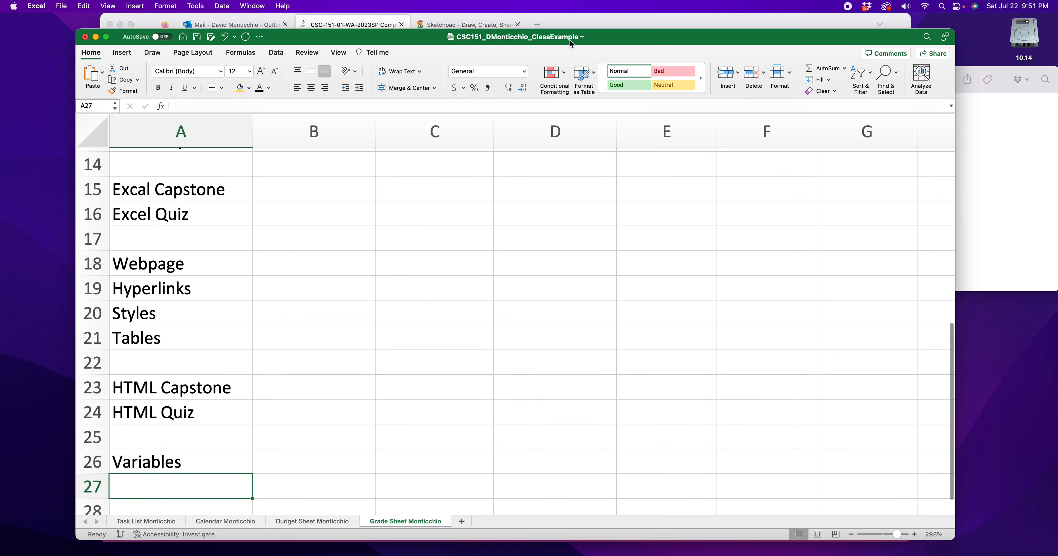
- Check the next Python assignment in Firefox and enter Data Types in A27 in Excel
{"action": "left_click", "coordinate": [623, 20]}
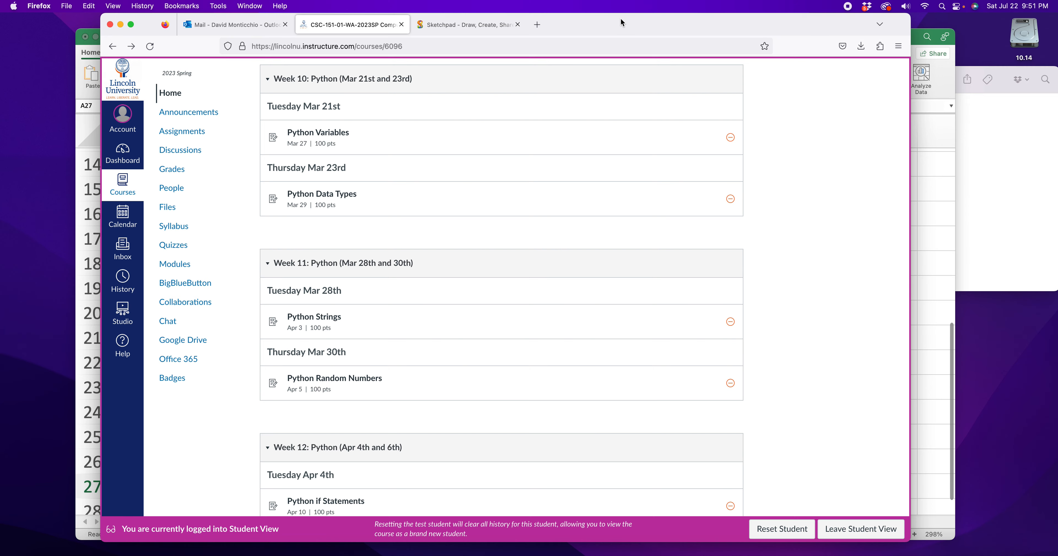
{"action": "left_click", "coordinate": [919, 320]}
{"action": "type", "text": "Data Types"}
{"action": "key", "text": "Return"}
- Enter Strings in A28 and Random Numbers in A29
{"action": "type", "text": "Strings"}
{"action": "key", "text": "Return"}
{"action": "type", "text": "Random Numbers"}
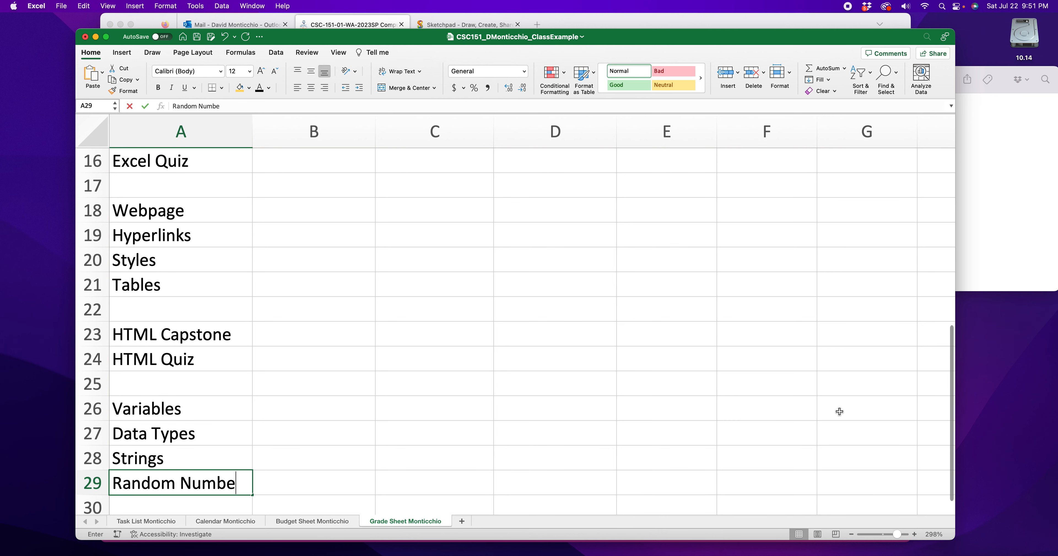
{"action": "key", "text": "Return"}
- Look up the week 12 Python assignments in Firefox and enter If Stataments in A31 in Excel, leaving row 30 blank
{"action": "left_click", "coordinate": [790, 26]}
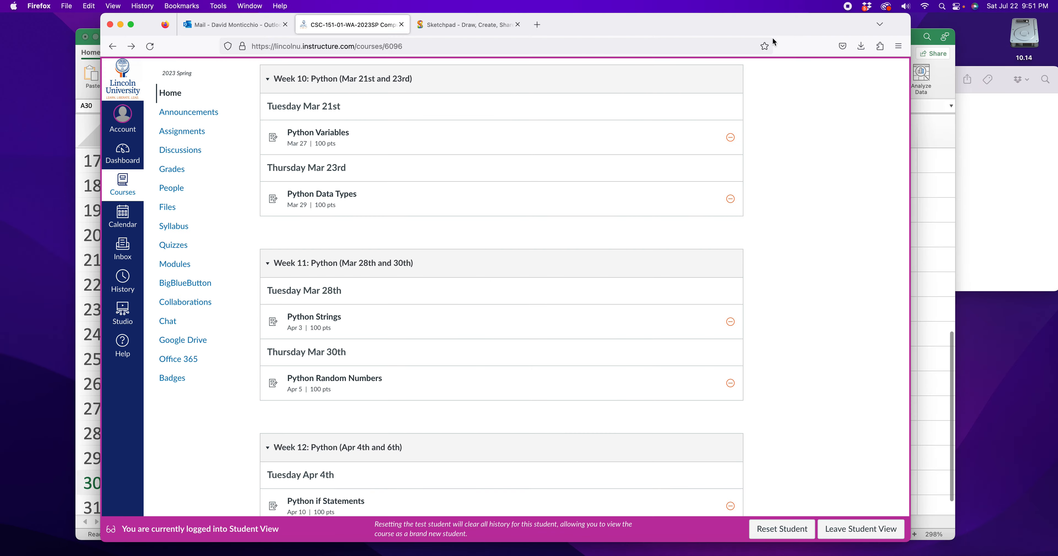
{"action": "scroll", "coordinate": [359, 368], "scroll_direction": "down", "scroll_amount": 6}
{"action": "scroll", "coordinate": [731, 390], "scroll_direction": "down", "scroll_amount": 3}
{"action": "left_click", "coordinate": [921, 354]}
{"action": "scroll", "coordinate": [184, 452], "scroll_direction": "down", "scroll_amount": 3}
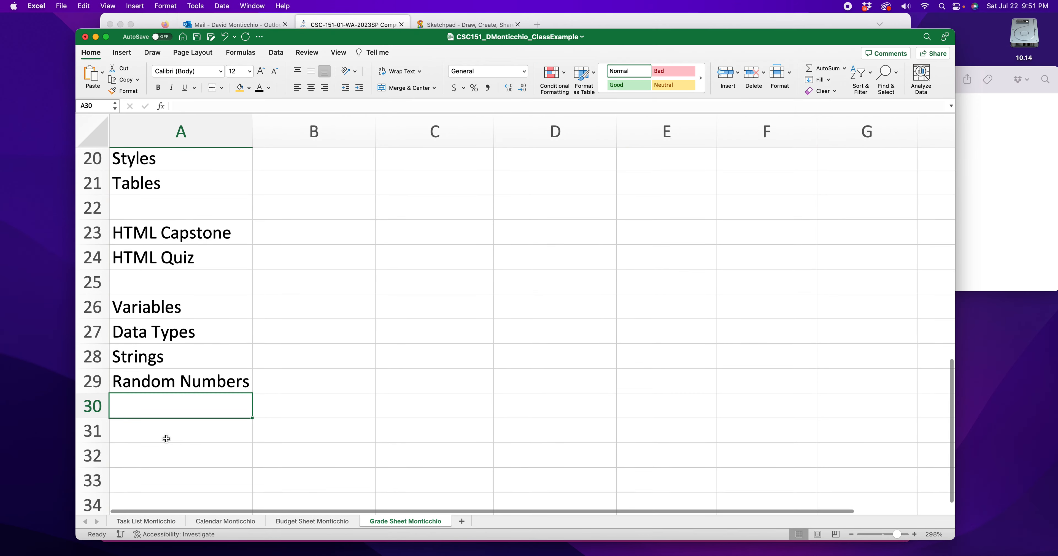
{"action": "left_click", "coordinate": [167, 439]}
{"action": "type", "text": "If Stataments"}
{"action": "key", "text": "Return"}
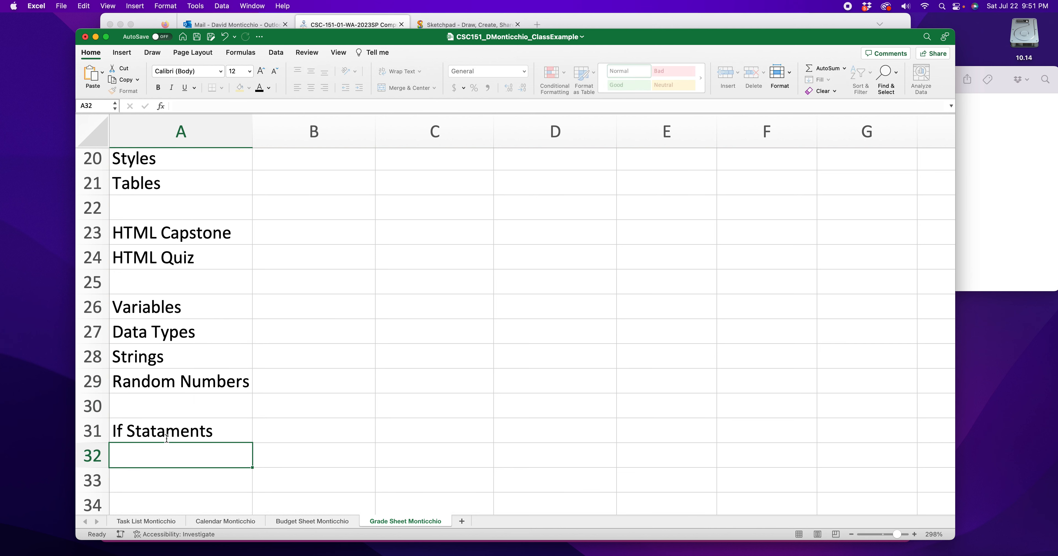
- Enter While Loops in A32 and For Loops in A33
{"action": "type", "text": "While Loops"}
{"action": "key", "text": "Return"}
{"action": "type", "text": "For Loops"}
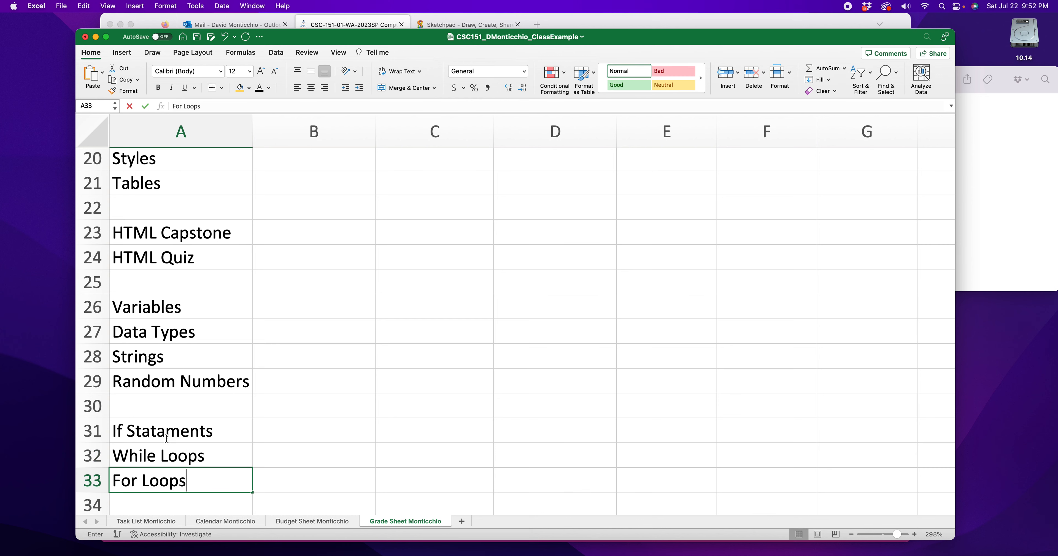
{"action": "key", "text": "Return"}
{"action": "scroll", "coordinate": [167, 440], "scroll_direction": "down", "scroll_amount": 2}
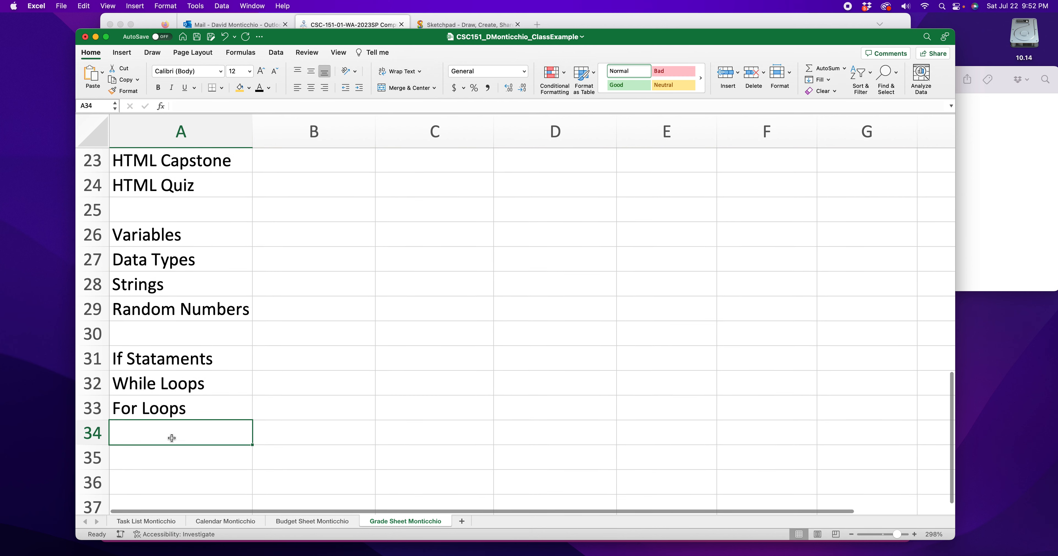
- Enter Login Program in A34 and skip row 35
{"action": "type", "text": "Log"}
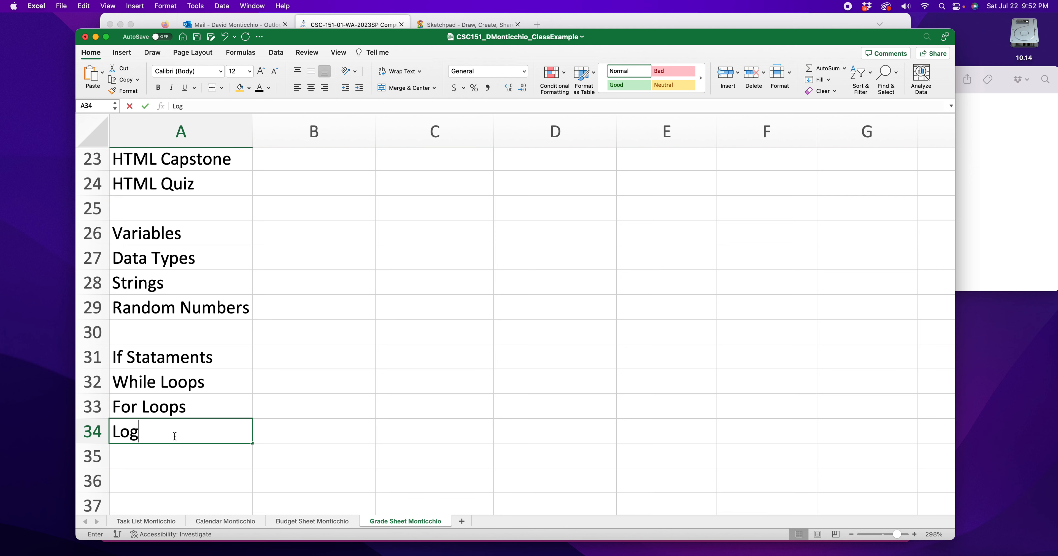
{"action": "type", "text": "in Program"}
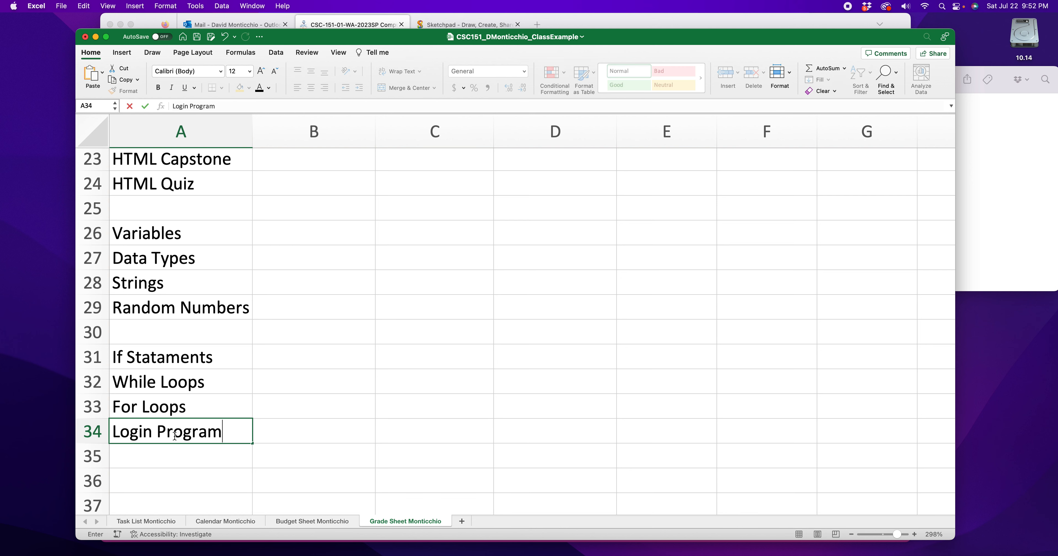
{"action": "key", "text": "Return"}
{"action": "key", "text": "Return"}
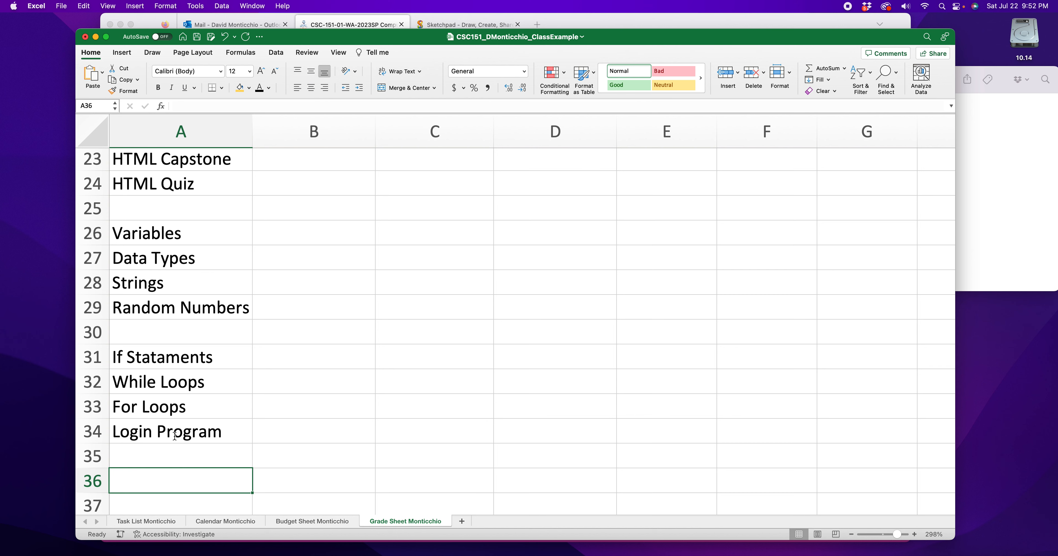
- Enter Python Capstone in A36 and Python Quiz in A37, and skip row 38
{"action": "type", "text": "Python Capstone"}
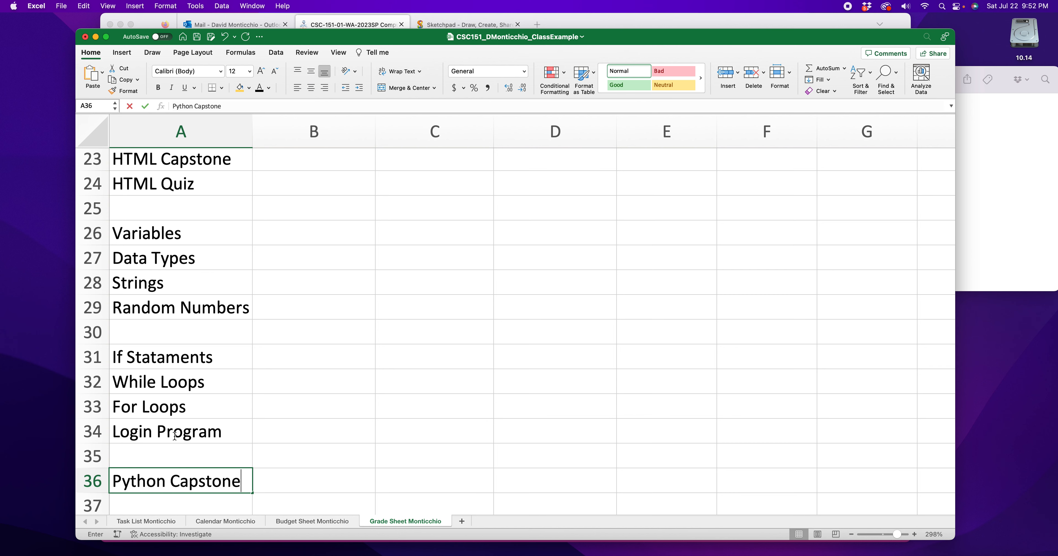
{"action": "key", "text": "Return"}
{"action": "type", "text": "Python Qu"}
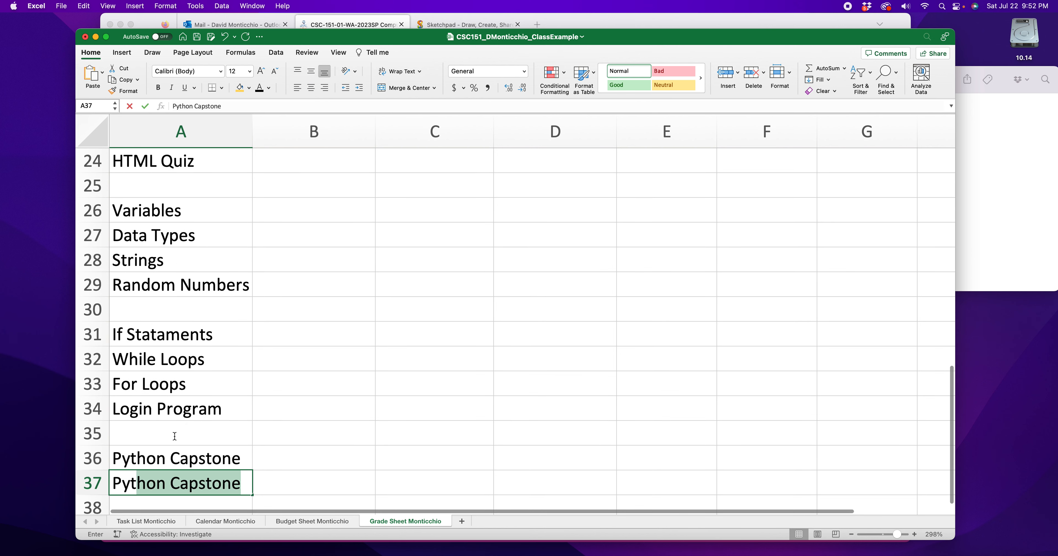
{"action": "key", "text": "Return"}
{"action": "key", "text": "Return"}
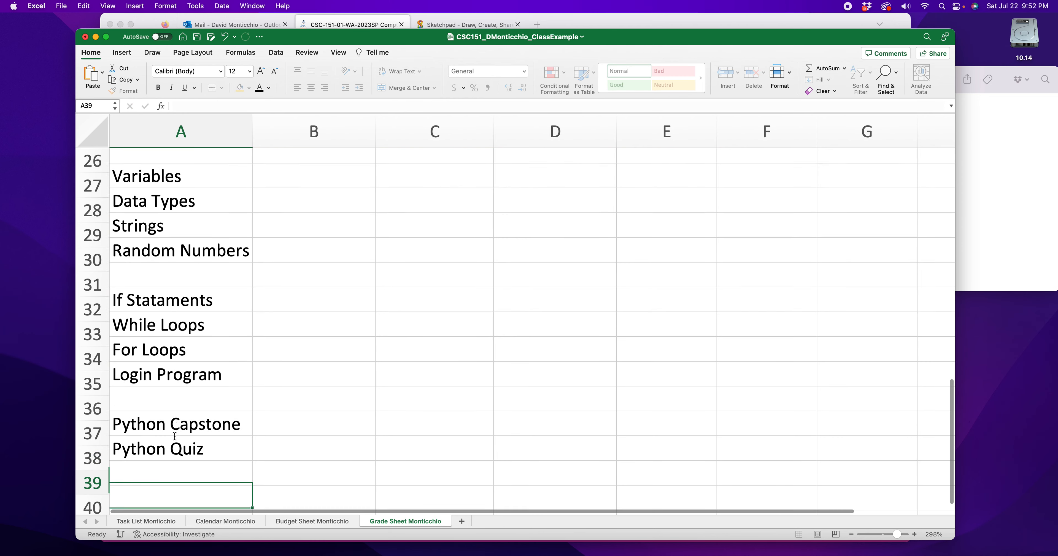
- Enter Final in A39 and check the last assignments of the course module list in Firefox
{"action": "type", "text": "Final"}
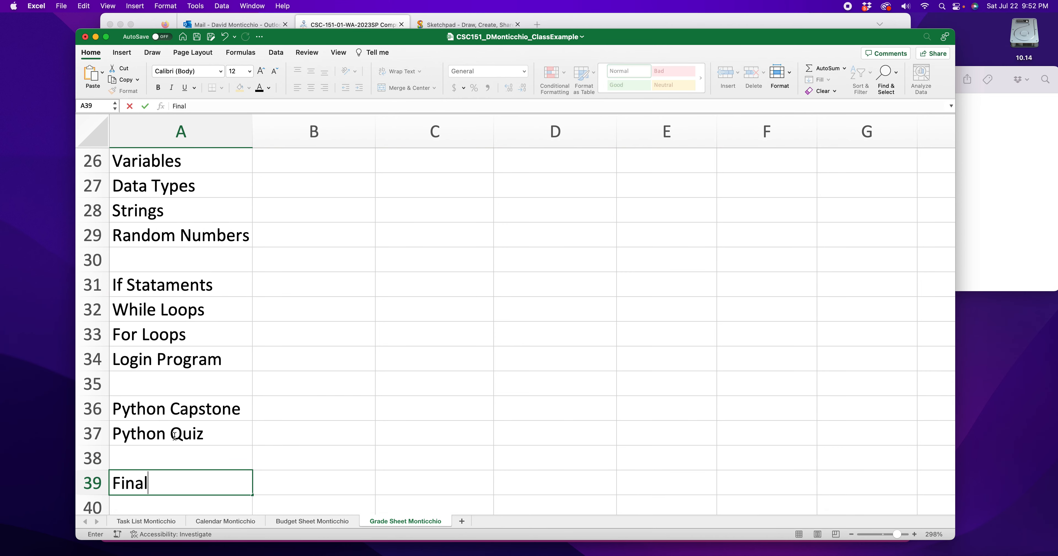
{"action": "left_click", "coordinate": [728, 28]}
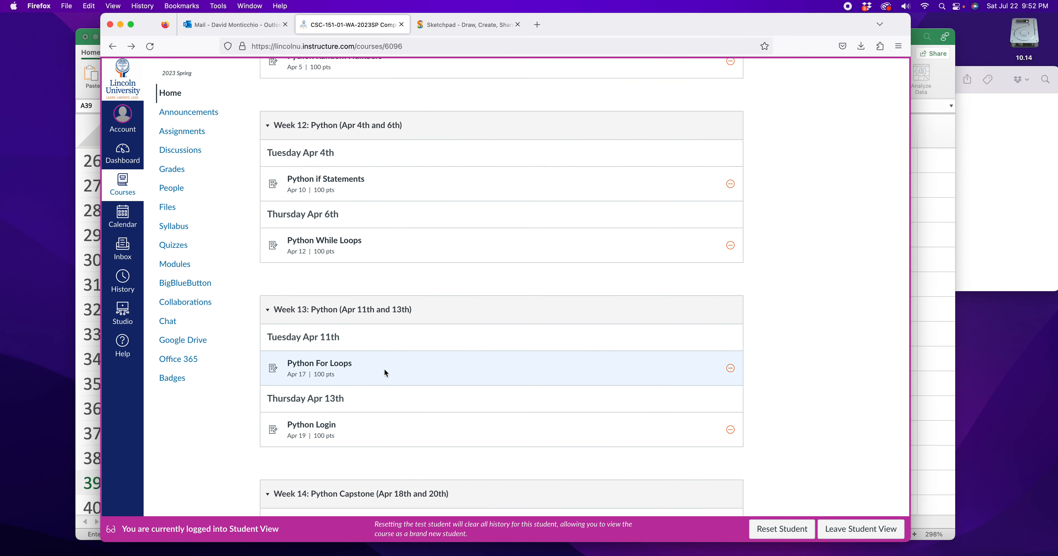
{"action": "scroll", "coordinate": [386, 369], "scroll_direction": "down", "scroll_amount": 6}
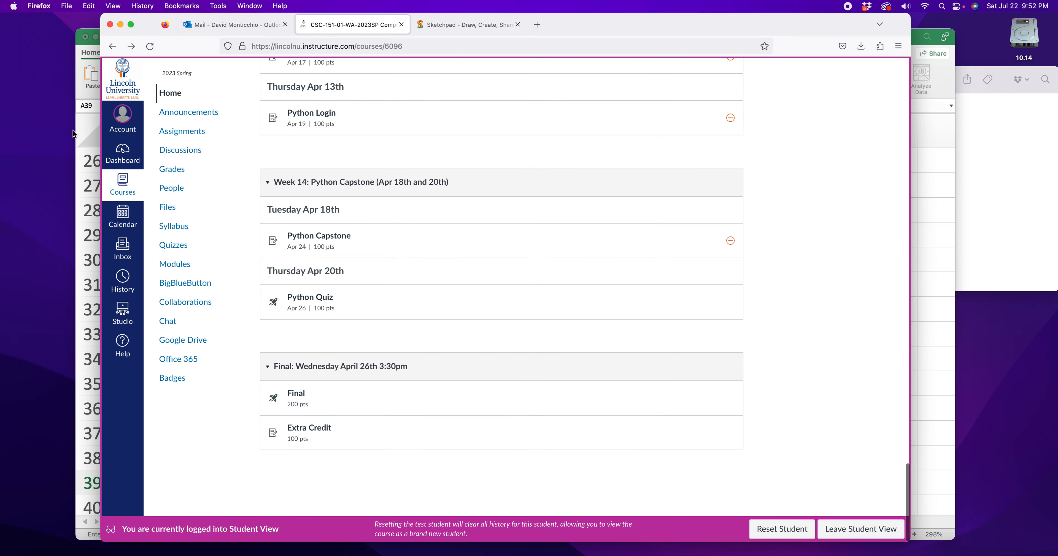
- Open the Excel Grade Sheet assignment's instructional packet and examine the example grade sheet on page 2
{"action": "scroll", "coordinate": [359, 372], "scroll_direction": "up", "scroll_amount": 15}
{"action": "scroll", "coordinate": [359, 374], "scroll_direction": "up", "scroll_amount": 15}
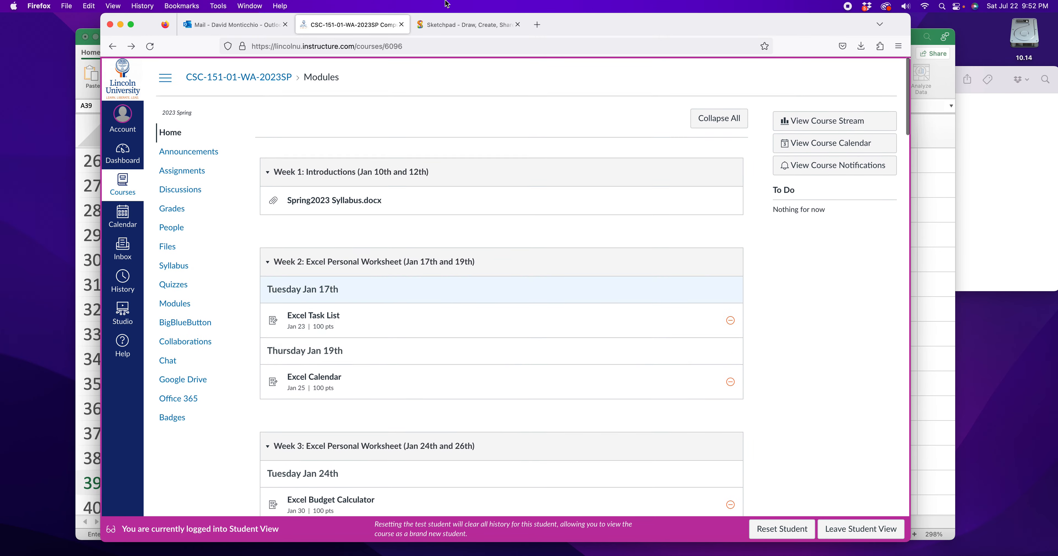
{"action": "scroll", "coordinate": [375, 336], "scroll_direction": "down", "scroll_amount": 3}
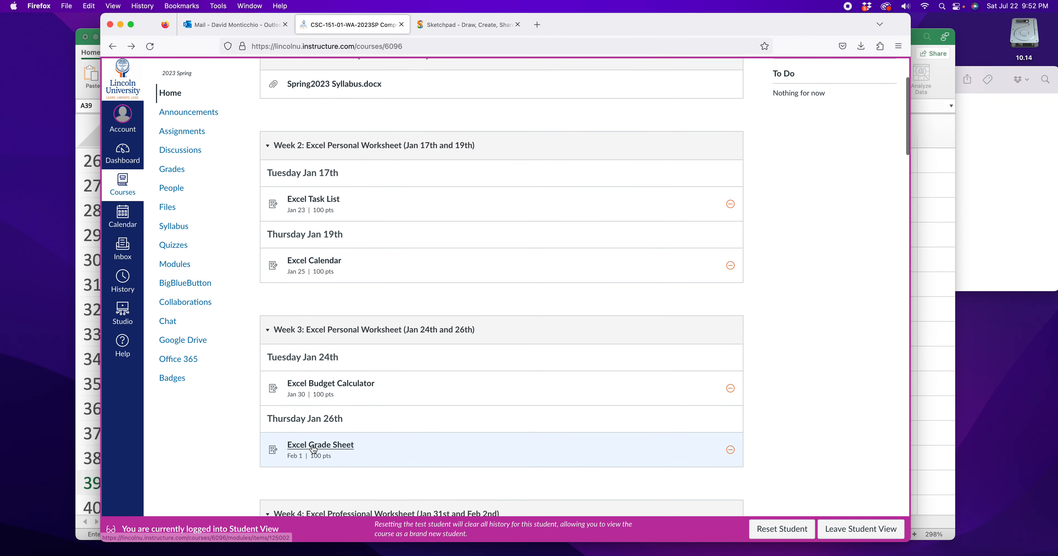
{"action": "left_click", "coordinate": [327, 451]}
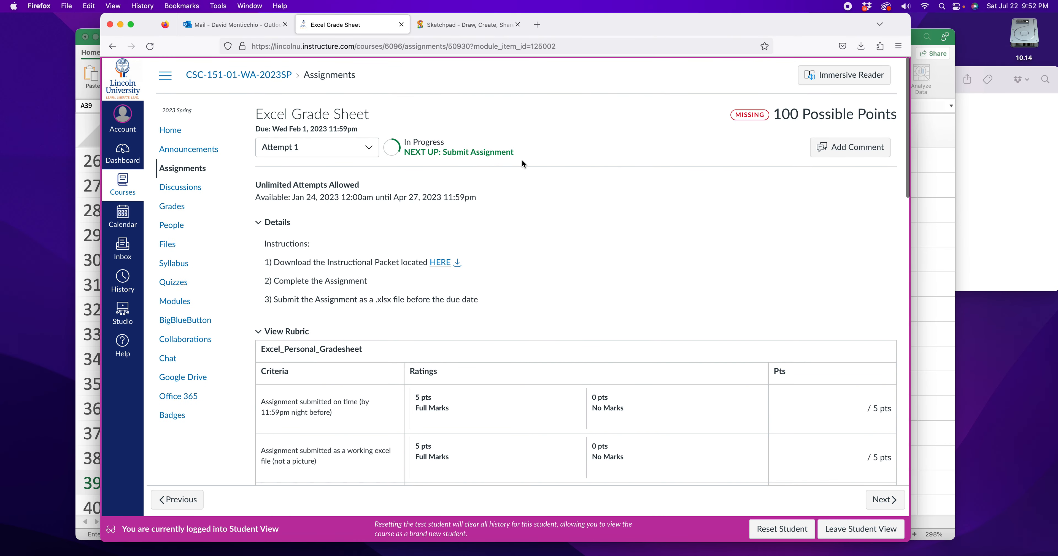
{"action": "left_click", "coordinate": [440, 265]}
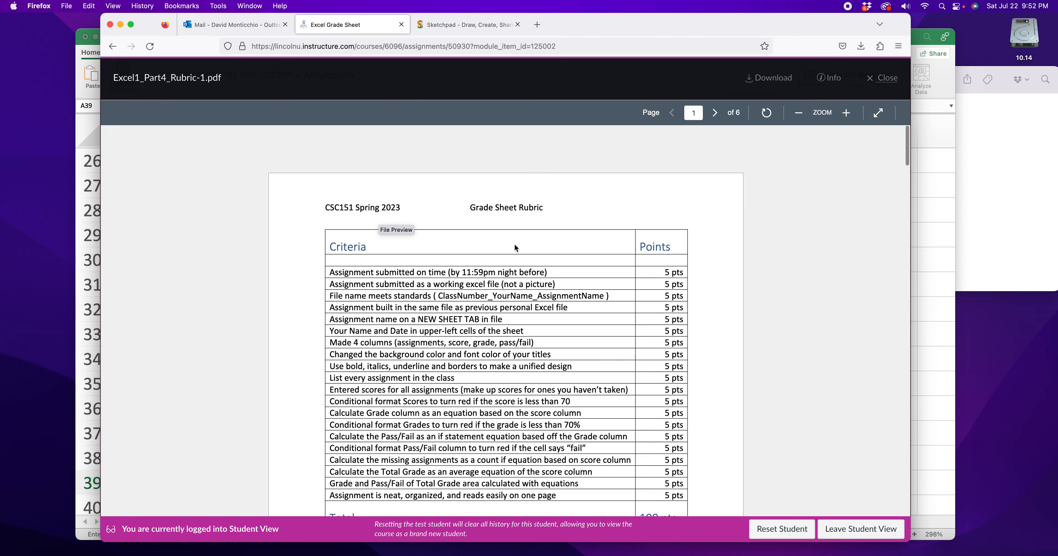
{"action": "scroll", "coordinate": [516, 248], "scroll_direction": "down", "scroll_amount": 15}
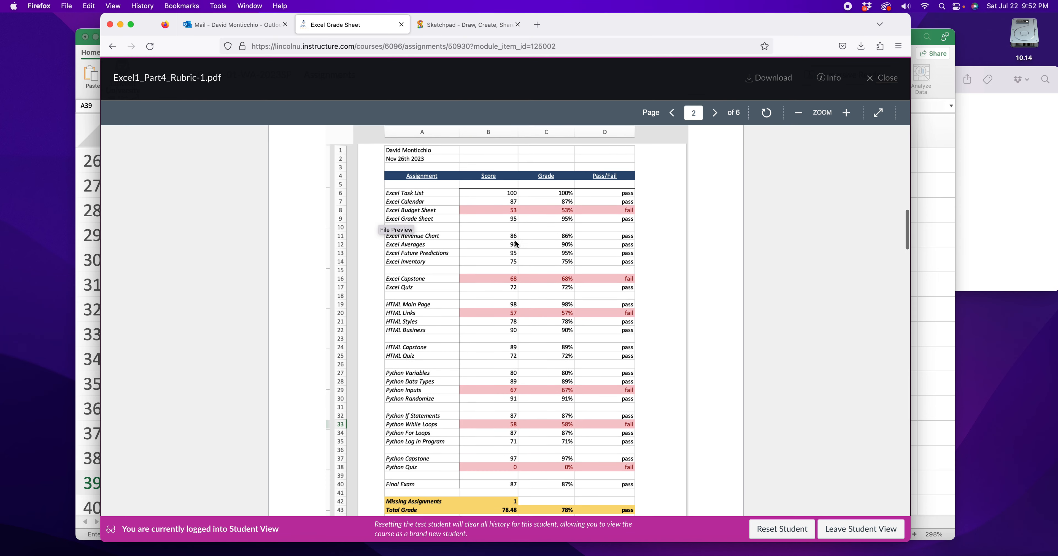
{"action": "scroll", "coordinate": [516, 244], "scroll_direction": "down", "scroll_amount": 1}
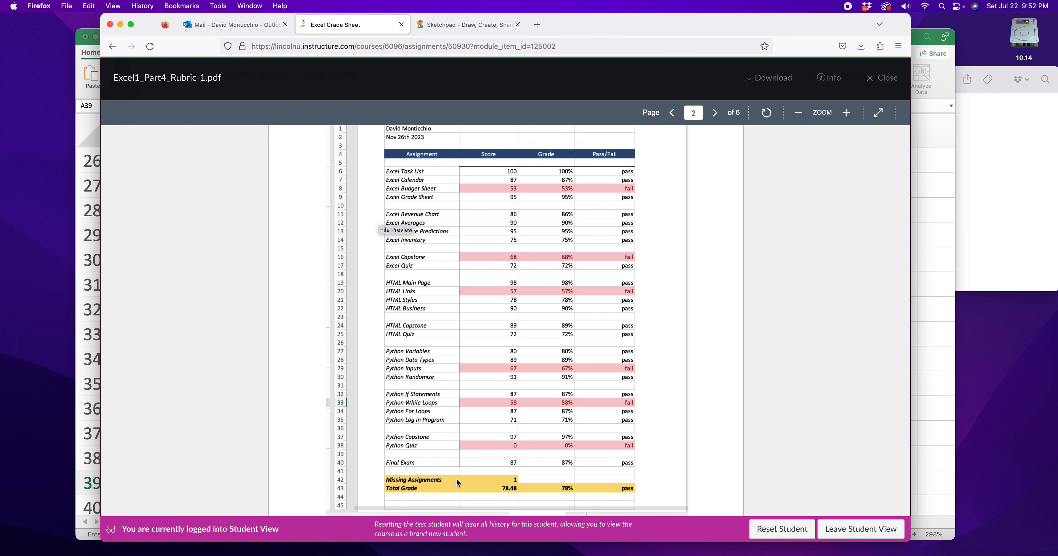
- Switch to Excel and apply a left border to the whole Score column B
{"action": "left_click", "coordinate": [919, 366]}
{"action": "scroll", "coordinate": [323, 366], "scroll_direction": "up", "scroll_amount": 10}
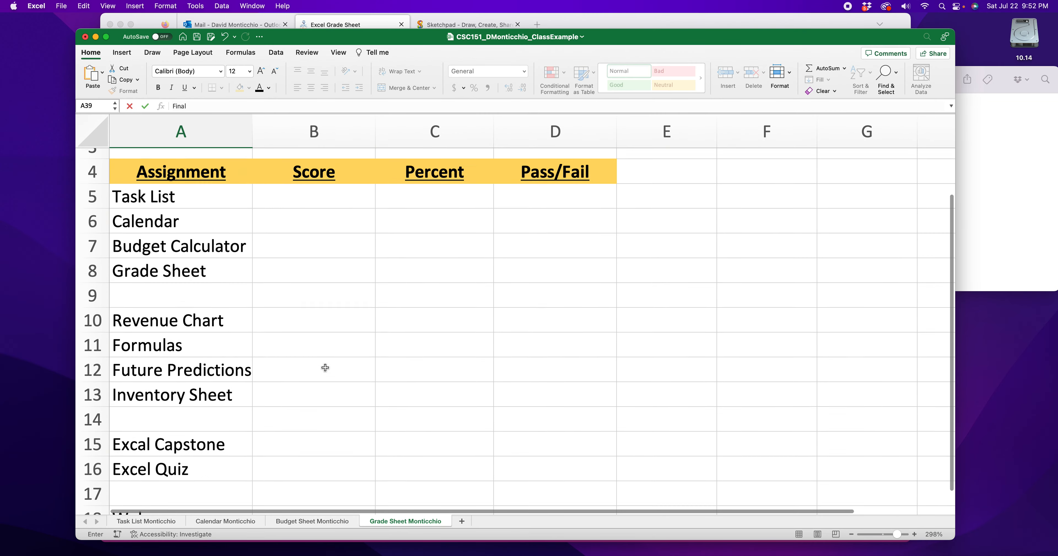
{"action": "mouse_move", "coordinate": [267, 132]}
{"action": "left_mouse_down"}
{"action": "mouse_move", "coordinate": [246, 131]}
{"action": "mouse_move", "coordinate": [258, 132]}
{"action": "left_mouse_up"}
{"action": "left_click", "coordinate": [295, 165]}
{"action": "left_click", "coordinate": [288, 135]}
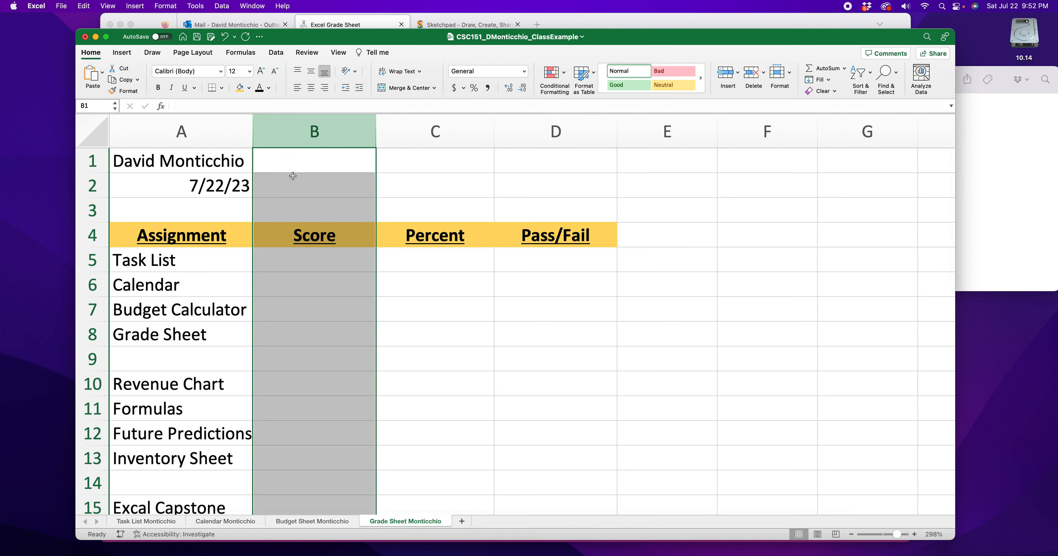
{"action": "left_click", "coordinate": [221, 91]}
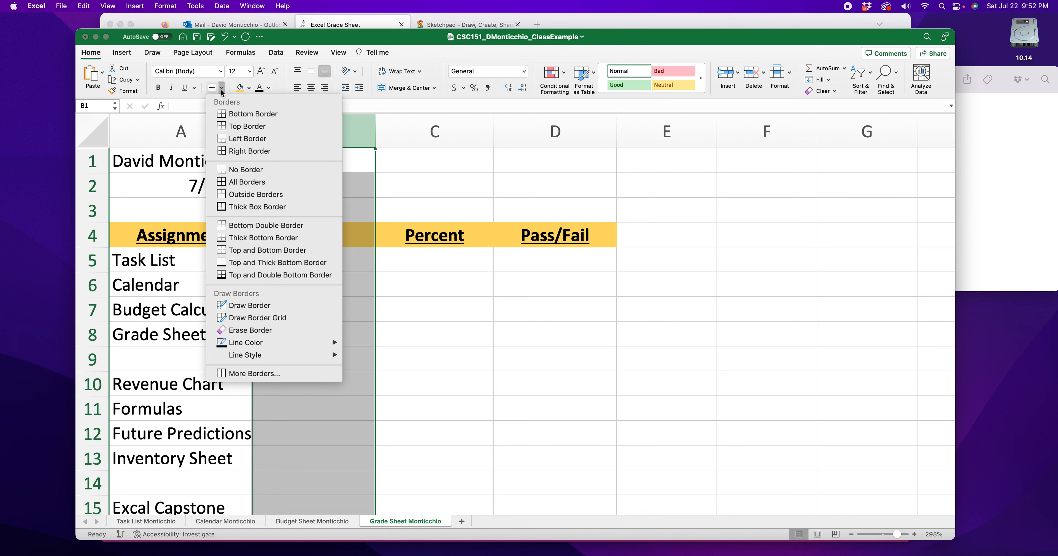
{"action": "left_click", "coordinate": [224, 140]}
{"action": "left_click", "coordinate": [566, 375]}
- Remove the border from cells B1 to B4, at and above the Score heading, and review the column line
{"action": "left_click_drag", "start_coordinate": [283, 165], "coordinate": [280, 228]}
{"action": "left_click", "coordinate": [222, 88]}
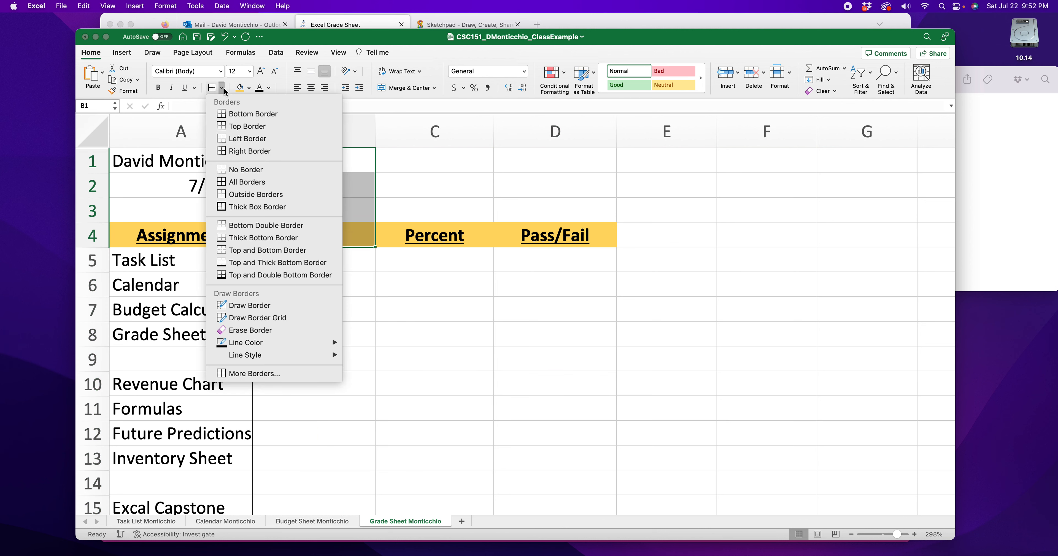
{"action": "left_click", "coordinate": [251, 171]}
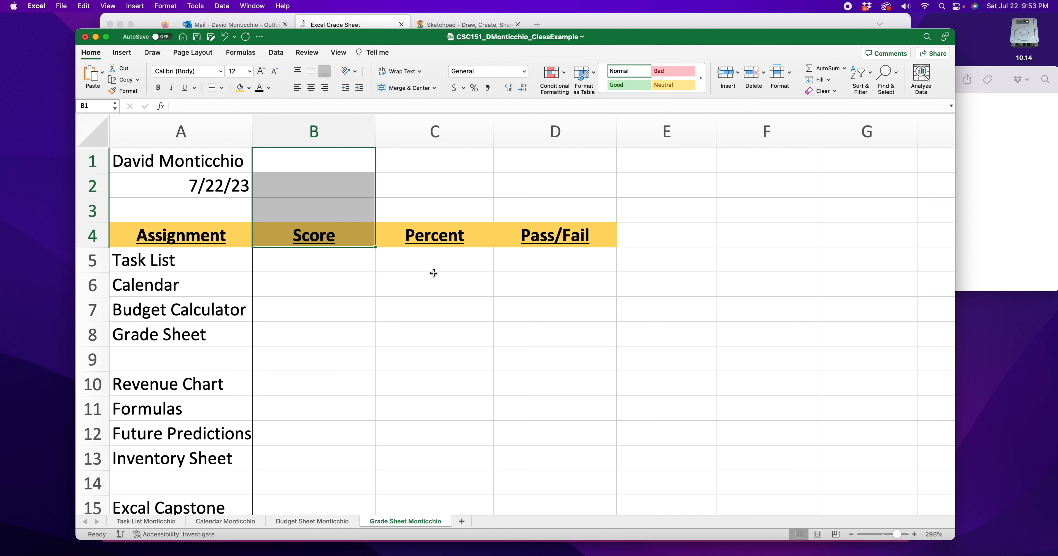
{"action": "left_click", "coordinate": [471, 318]}
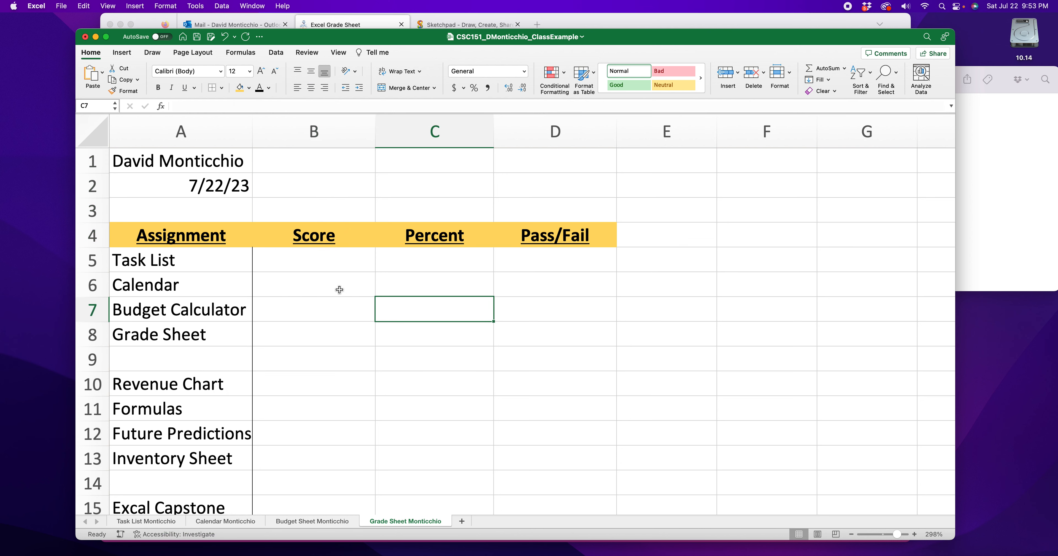
{"action": "scroll", "coordinate": [287, 287], "scroll_direction": "down", "scroll_amount": 3}
{"action": "scroll", "coordinate": [307, 289], "scroll_direction": "up", "scroll_amount": 3}
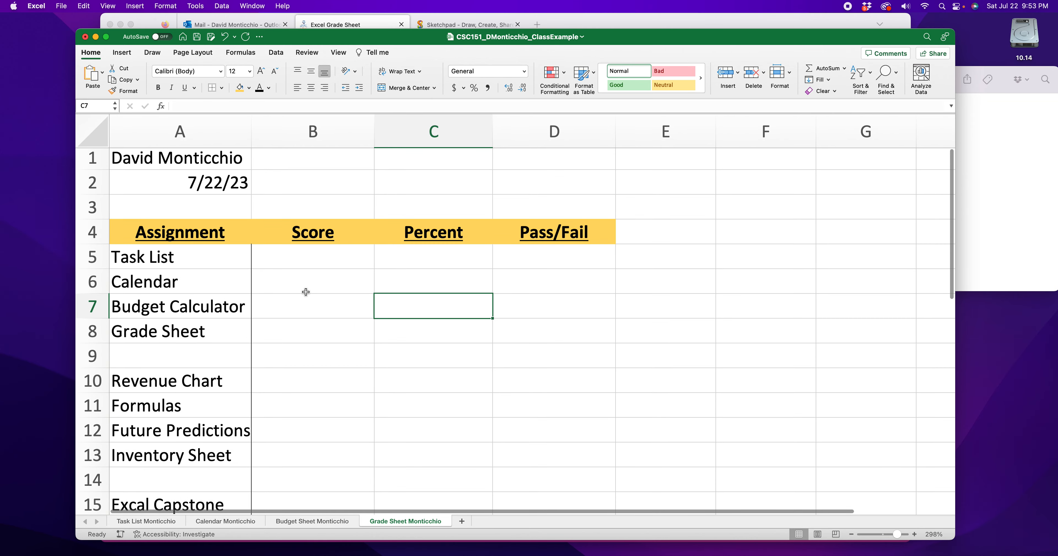
{"action": "scroll", "coordinate": [293, 287], "scroll_direction": "down", "scroll_amount": 5}
{"action": "scroll", "coordinate": [294, 287], "scroll_direction": "up", "scroll_amount": 4}
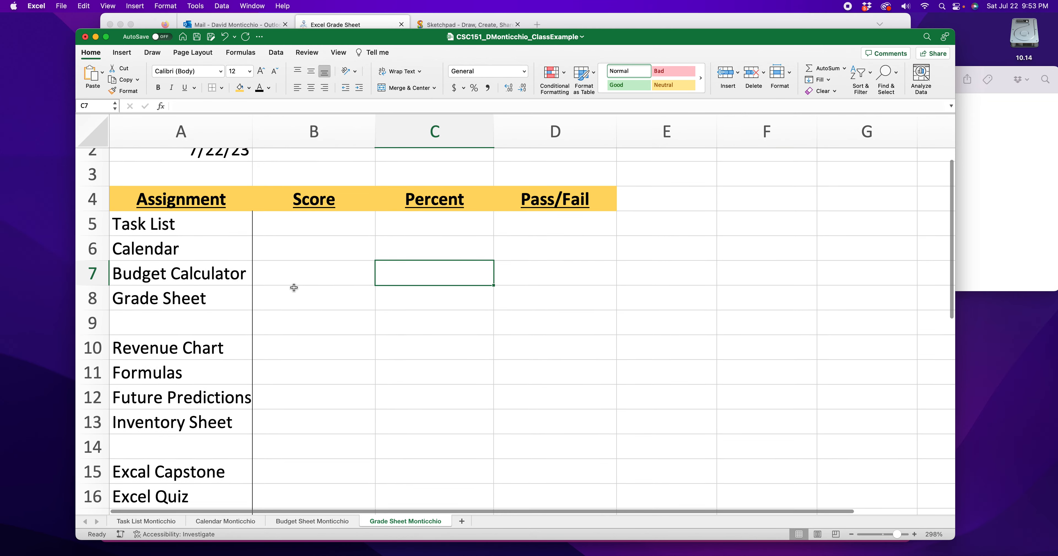
{"action": "scroll", "coordinate": [294, 288], "scroll_direction": "up", "scroll_amount": 1}
- Italicize all of column A, which holds the assignment names
{"action": "left_click", "coordinate": [291, 252]}
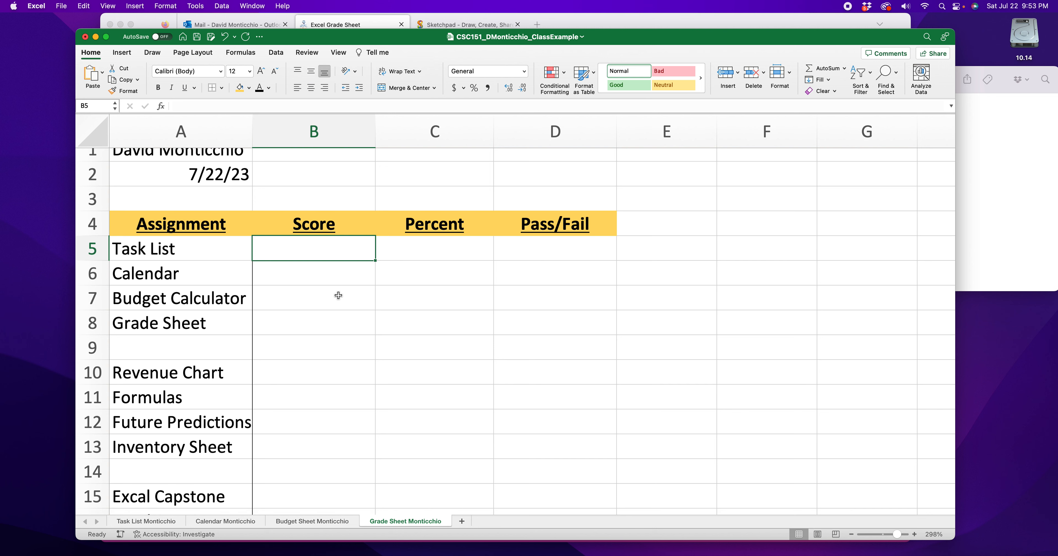
{"action": "left_click", "coordinate": [160, 251]}
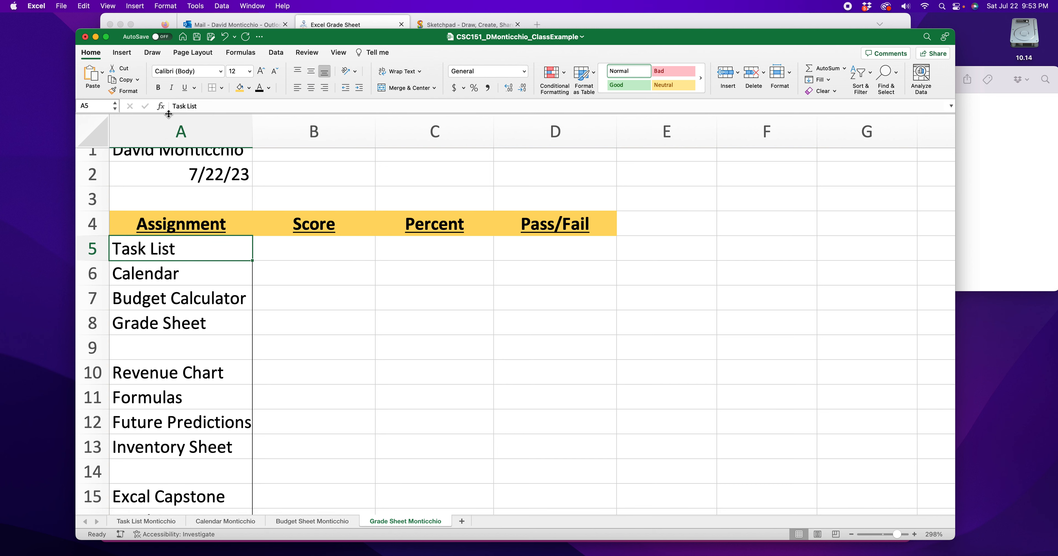
{"action": "left_click", "coordinate": [190, 131]}
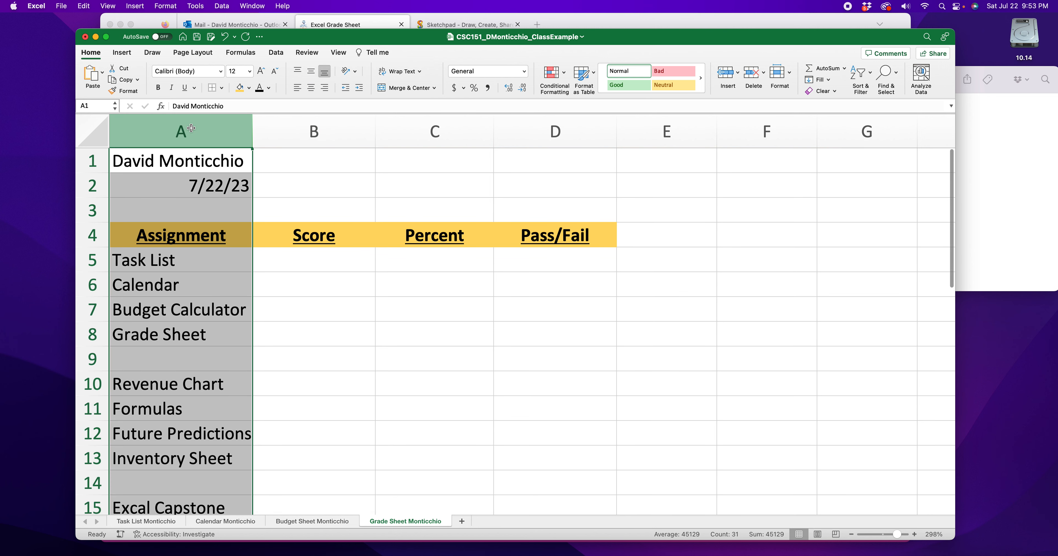
{"action": "left_click", "coordinate": [171, 87]}
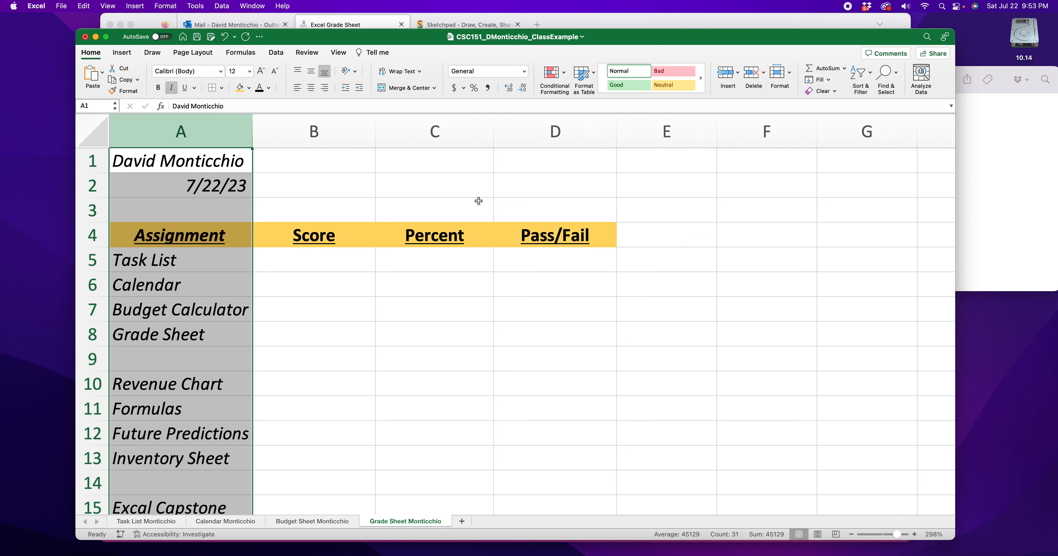
{"action": "left_click", "coordinate": [398, 190]}
- Remove the italics from cells A1 to A4, keeping them only on the assignment names
{"action": "left_click_drag", "start_coordinate": [205, 162], "coordinate": [189, 236]}
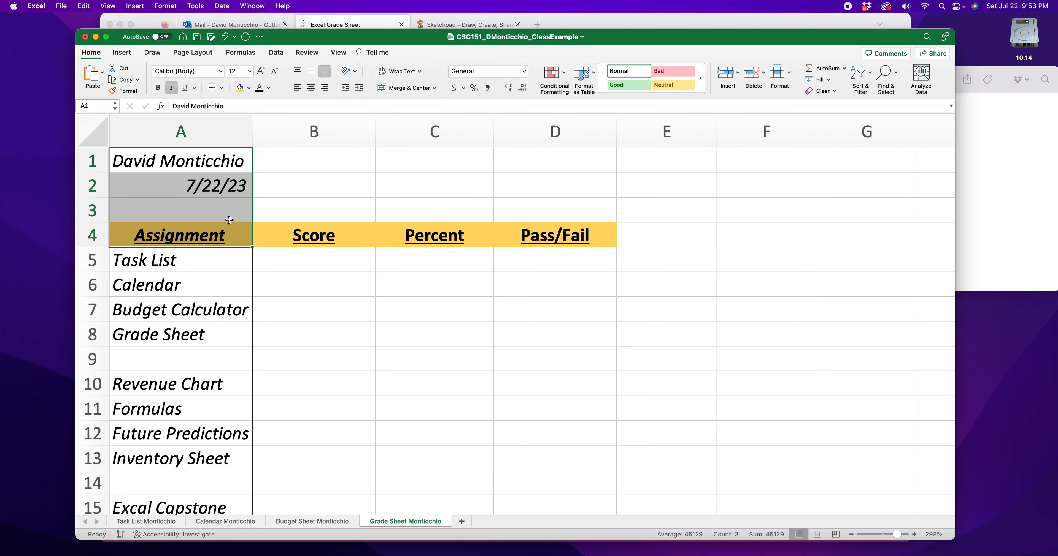
{"action": "left_click", "coordinate": [171, 87]}
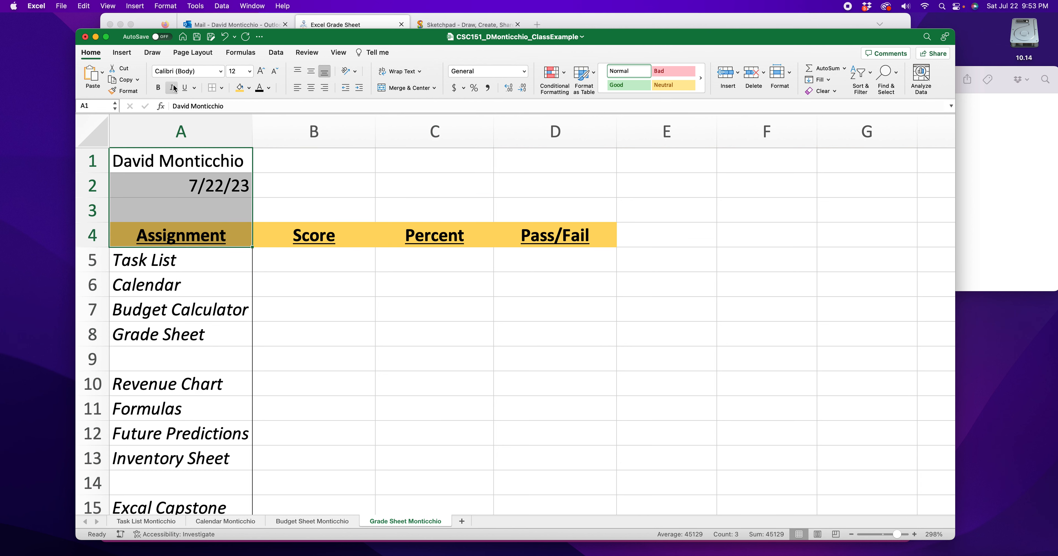
{"action": "left_click", "coordinate": [415, 331]}
{"action": "left_click_drag", "start_coordinate": [140, 267], "coordinate": [158, 457]}
{"action": "left_click", "coordinate": [358, 395]}
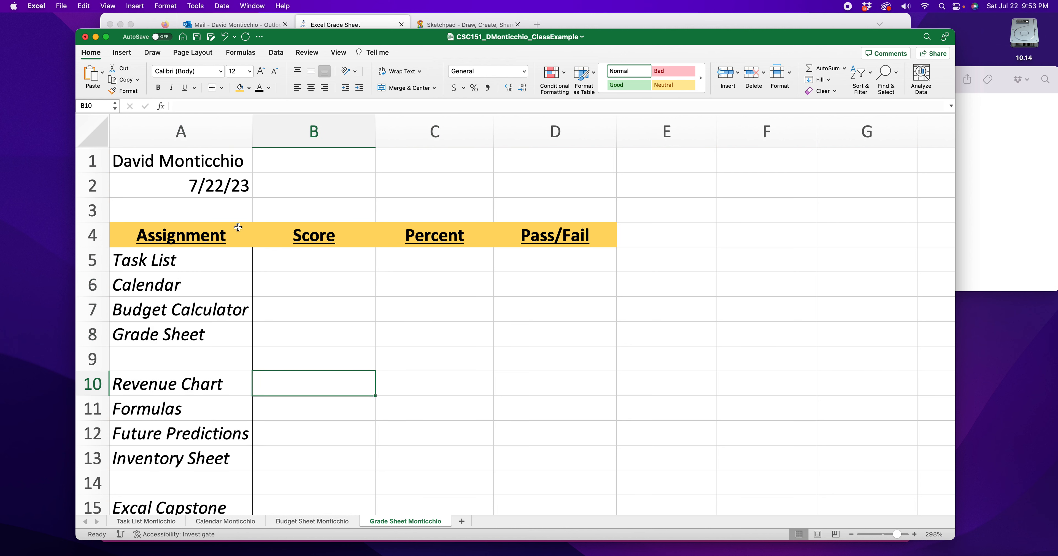
- Enter the Score values for the first group: Task List 100, Calendar 98, Budget Calculator 78 and Grade Sheet 89
{"action": "left_click_drag", "start_coordinate": [196, 158], "coordinate": [207, 236]}
{"action": "left_click", "coordinate": [316, 283]}
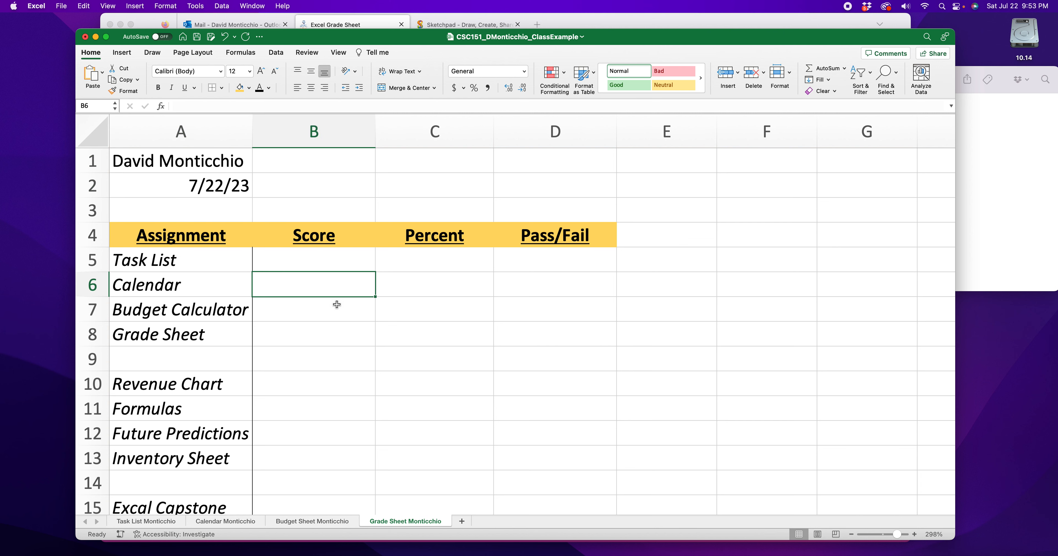
{"action": "left_click", "coordinate": [320, 258]}
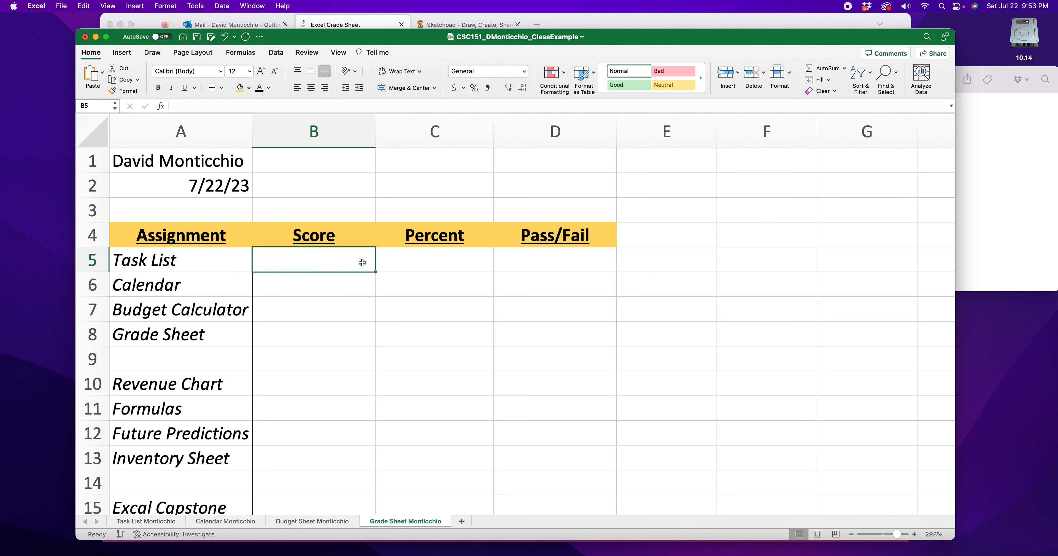
{"action": "type", "text": "100"}
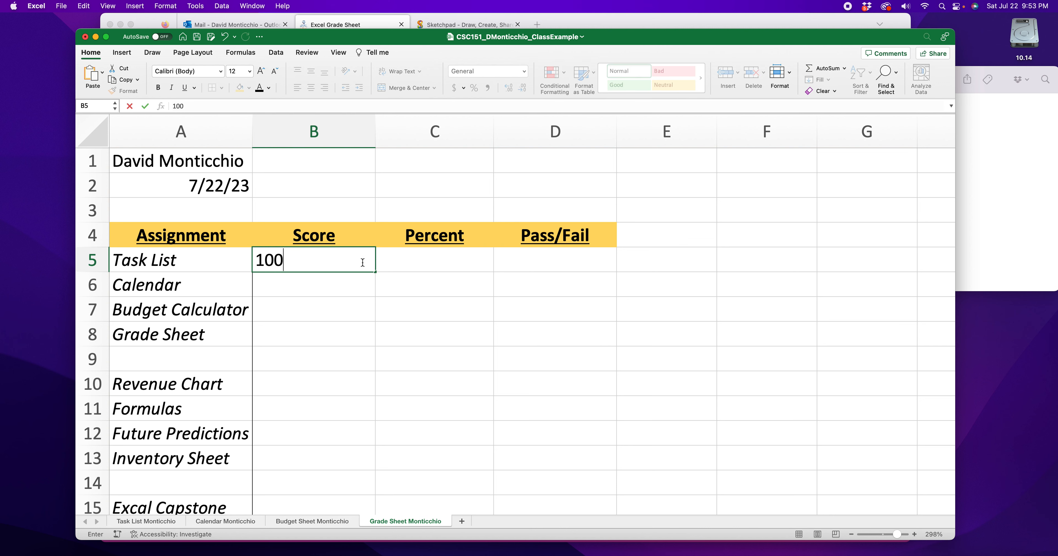
{"action": "key", "text": "Return"}
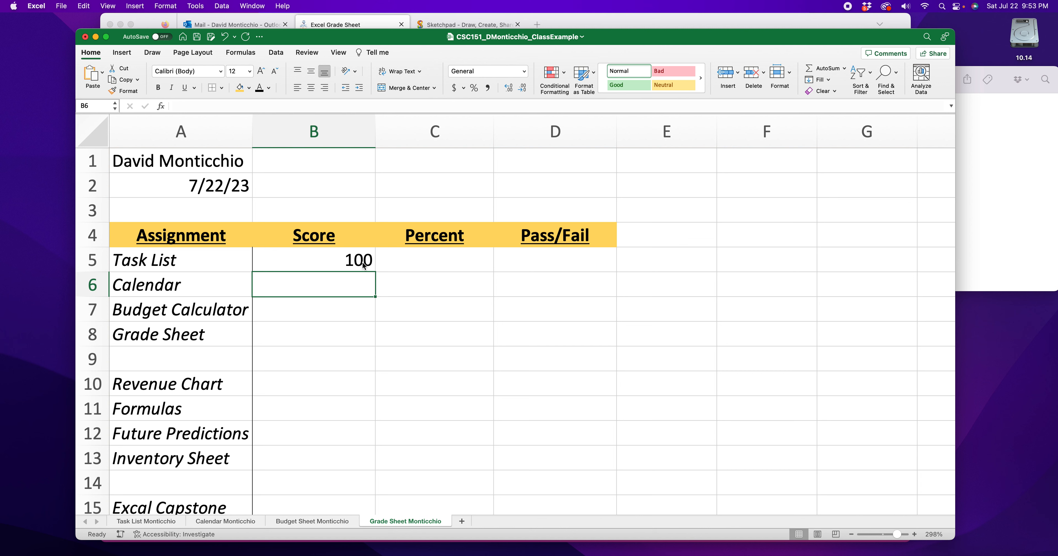
{"action": "type", "text": "98"}
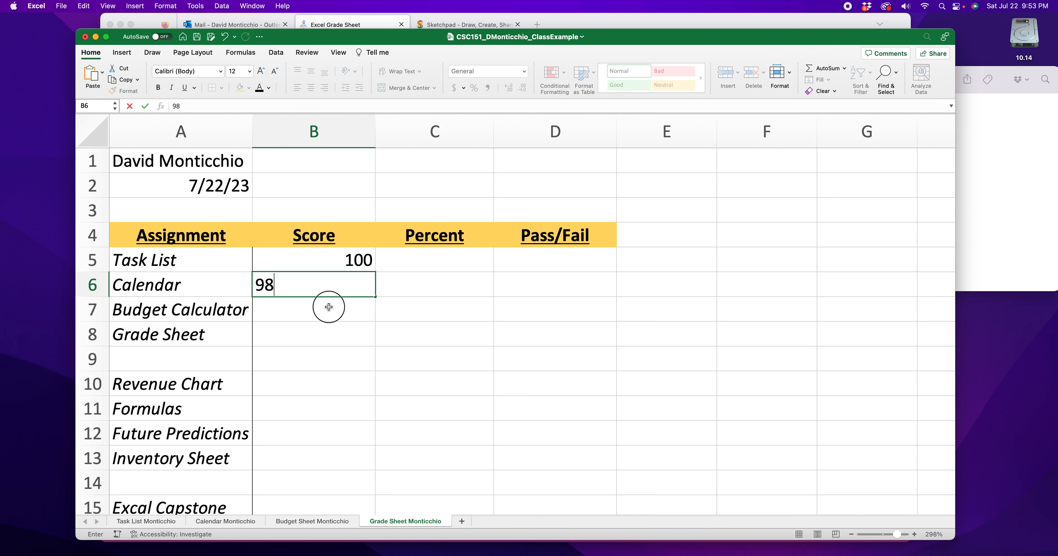
{"action": "left_click", "coordinate": [329, 307]}
{"action": "type", "text": "78"}
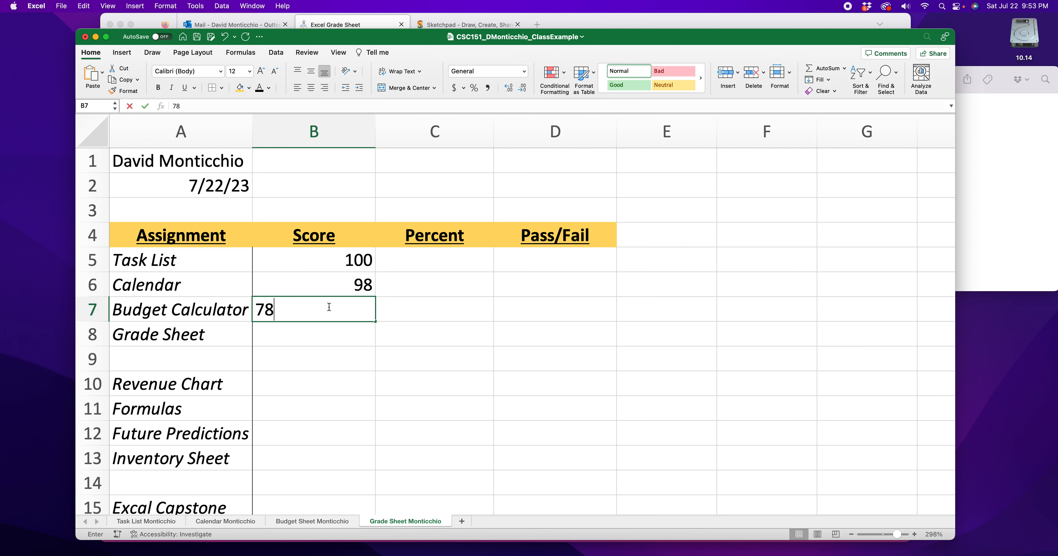
{"action": "left_click", "coordinate": [343, 333]}
{"action": "type", "text": "89"}
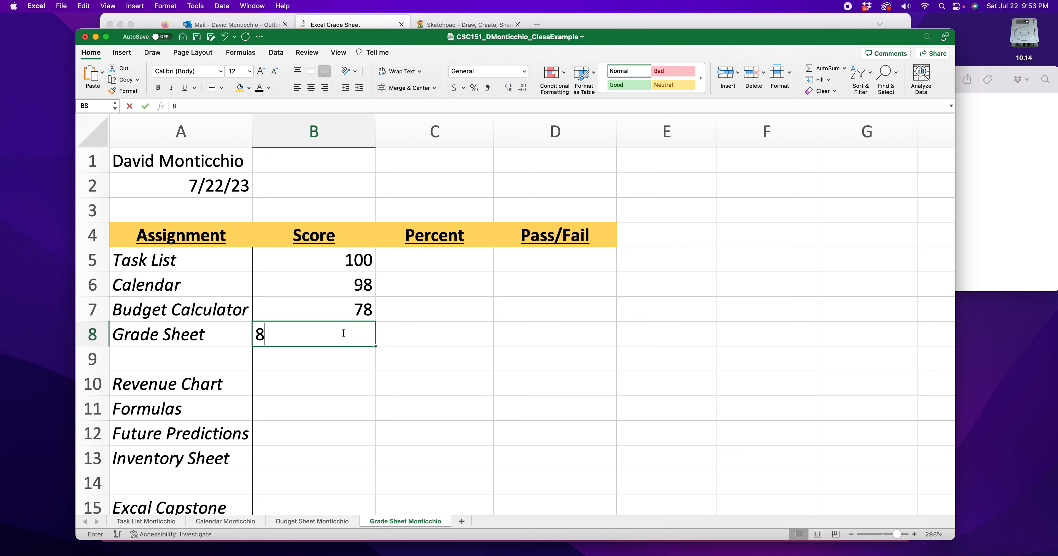
{"action": "left_click", "coordinate": [359, 364]}
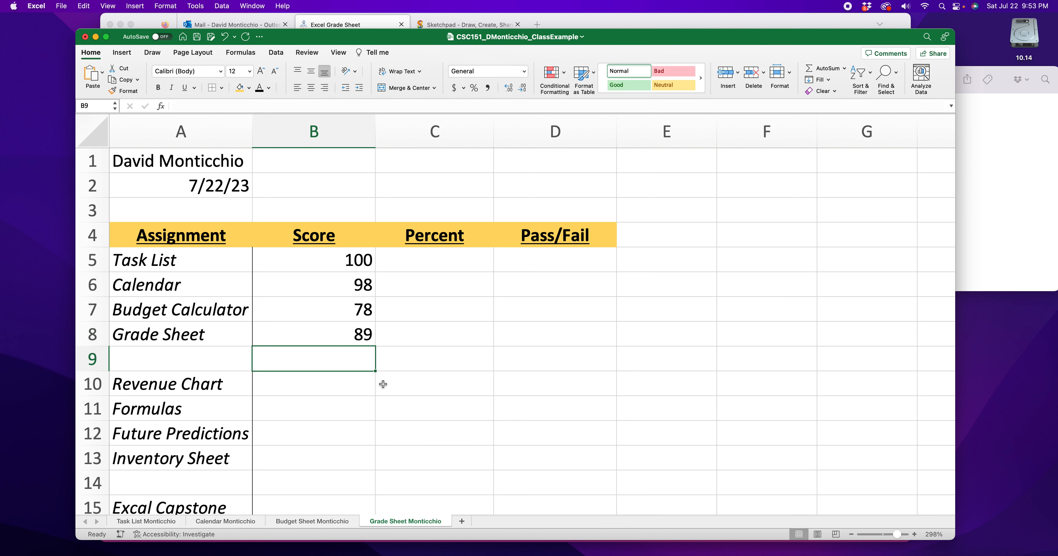
- Enter the Score values for Revenue Chart 89, Formulas 87, Future Predictions 100 and Inventory Sheet 92
{"action": "left_click", "coordinate": [309, 392]}
{"action": "scroll", "coordinate": [309, 391], "scroll_direction": "down", "scroll_amount": 2}
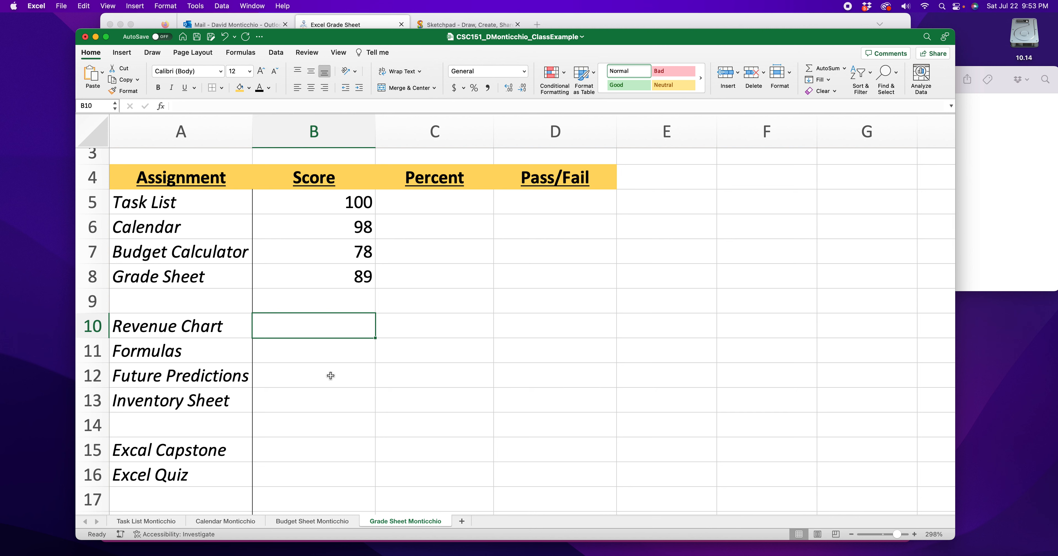
{"action": "type", "text": "89"}
{"action": "left_click", "coordinate": [347, 349]}
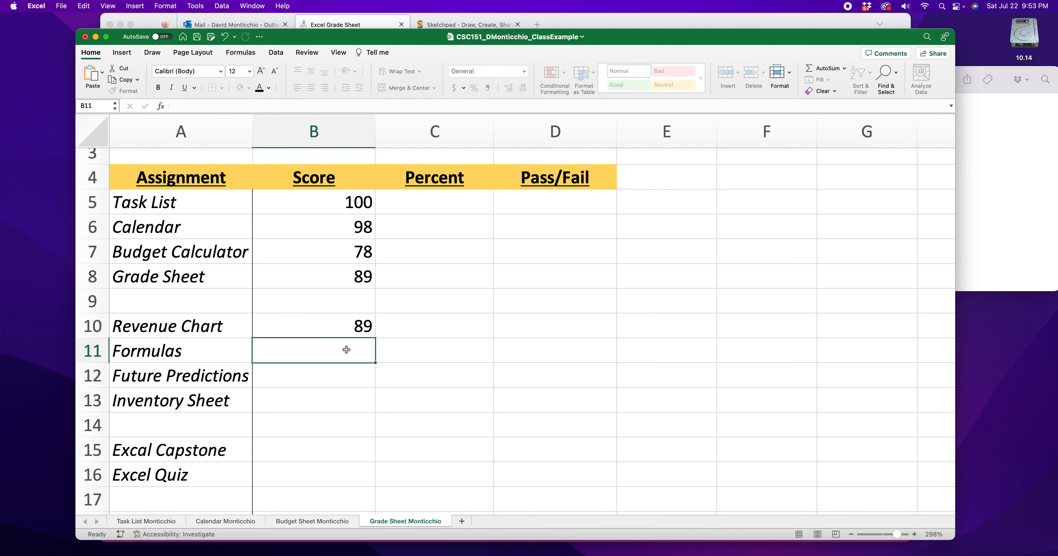
{"action": "type", "text": "87"}
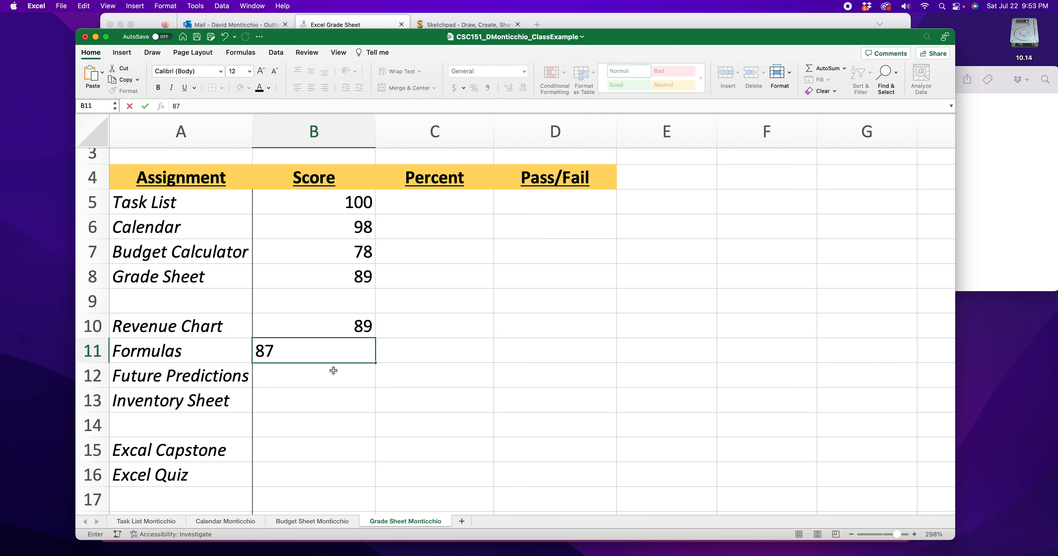
{"action": "left_click", "coordinate": [333, 371]}
{"action": "type", "text": "100"}
{"action": "left_click", "coordinate": [324, 394]}
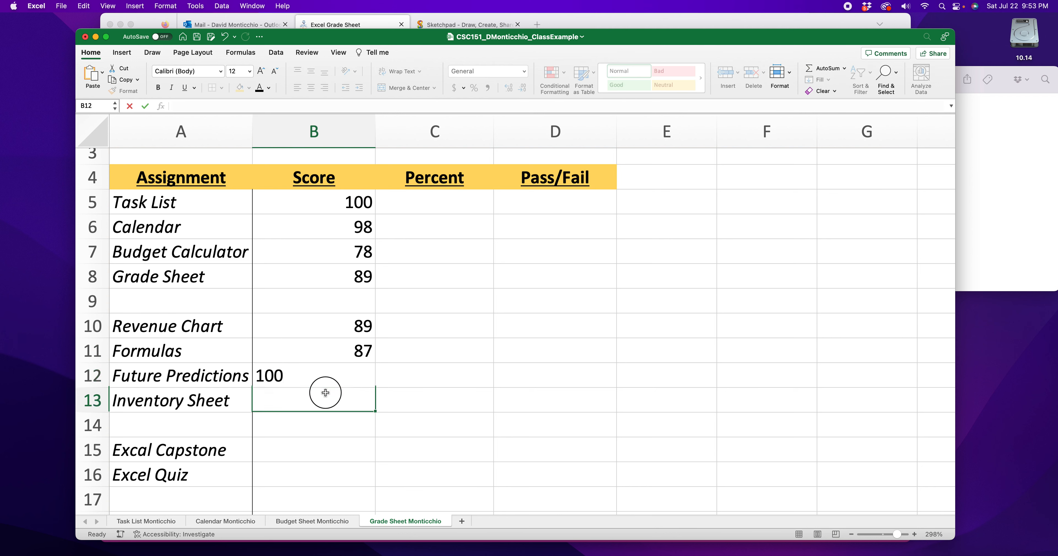
{"action": "type", "text": "92"}
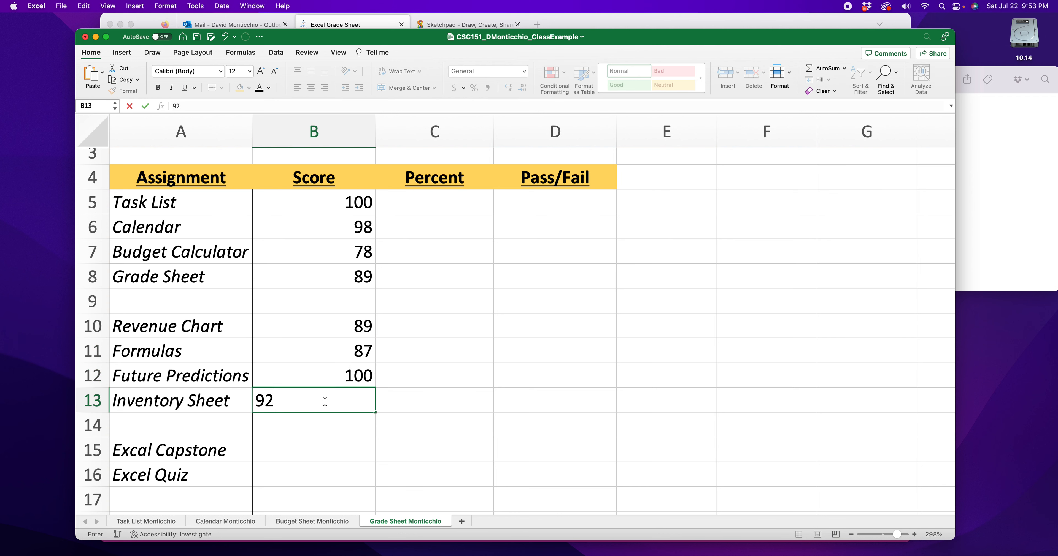
- Enter a score of 65 for Excal Capstone and 78 for Excel Quiz in cells B15 and B16
{"action": "left_click", "coordinate": [316, 450]}
{"action": "scroll", "coordinate": [328, 443], "scroll_direction": "down", "scroll_amount": 3}
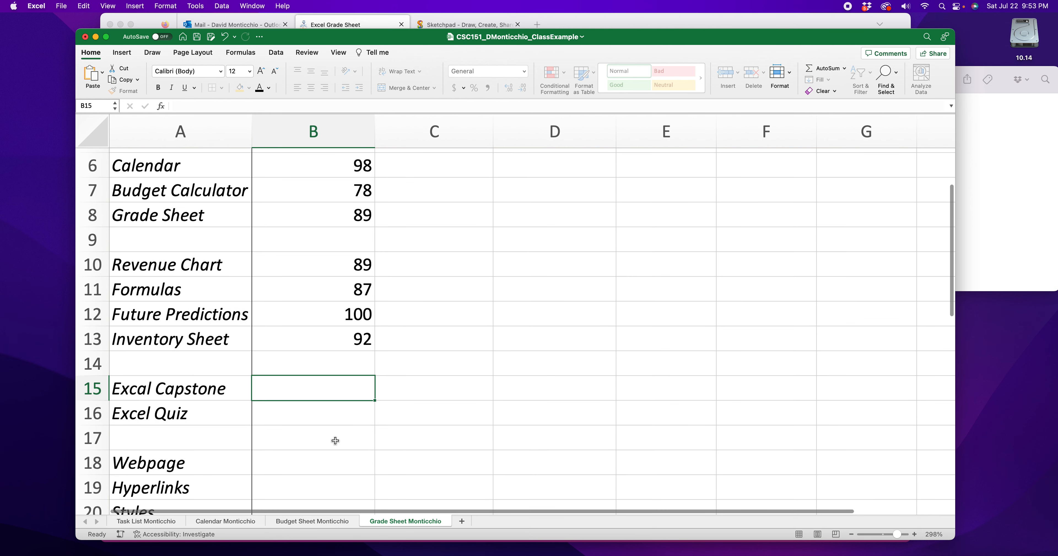
{"action": "type", "text": "65"}
{"action": "left_click", "coordinate": [346, 421]}
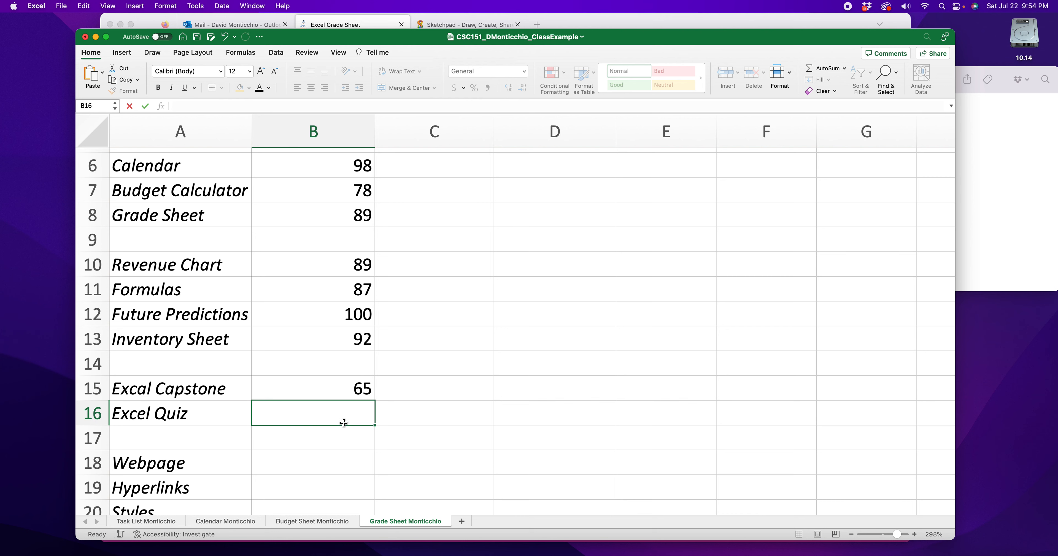
{"action": "type", "text": "78"}
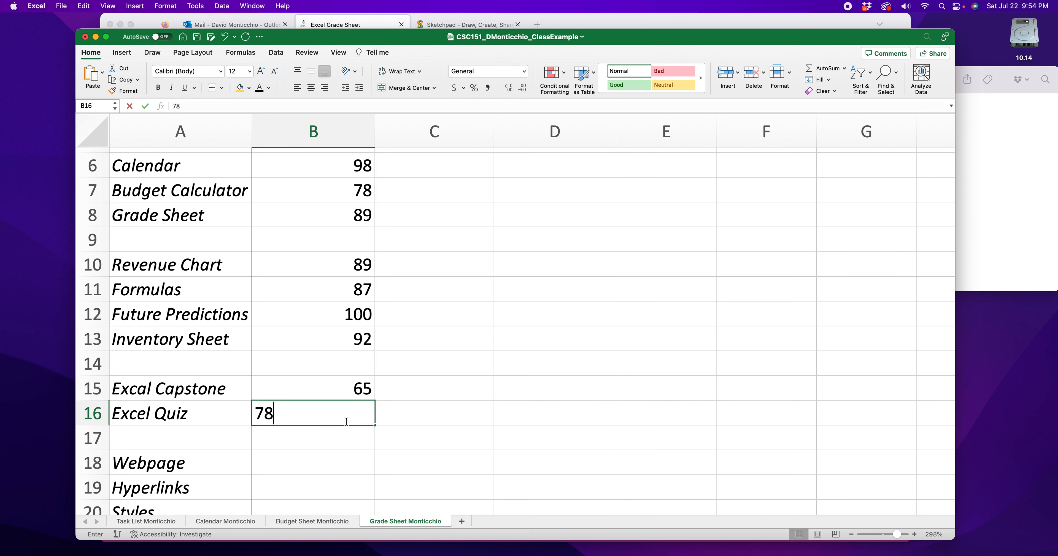
{"action": "left_click", "coordinate": [380, 437]}
- Fill in the Score column for Webpage 88, Hyperlinks 98, Styles 78 and Tables 93
{"action": "scroll", "coordinate": [276, 331], "scroll_direction": "down", "scroll_amount": 4}
{"action": "left_click", "coordinate": [353, 311]}
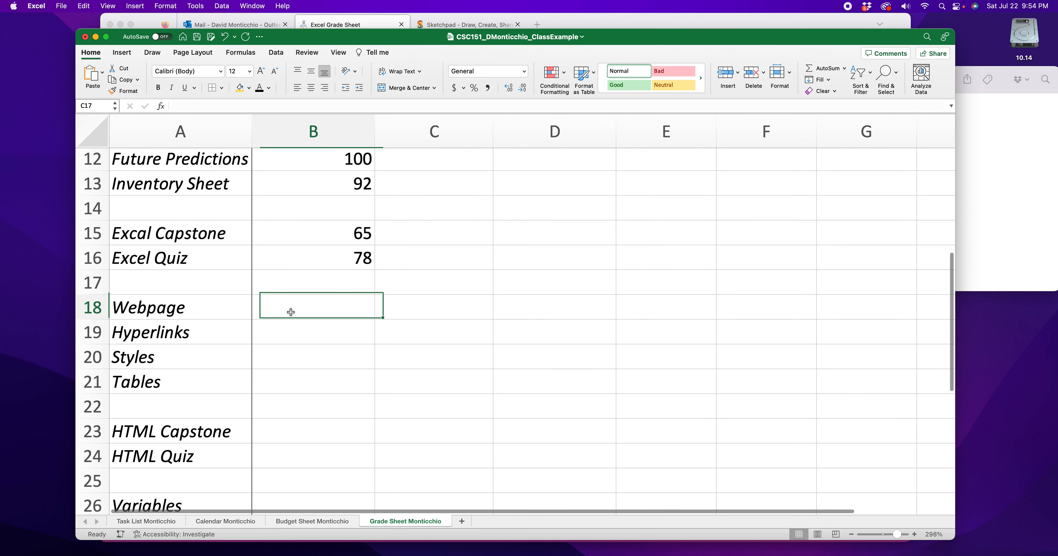
{"action": "type", "text": "88"}
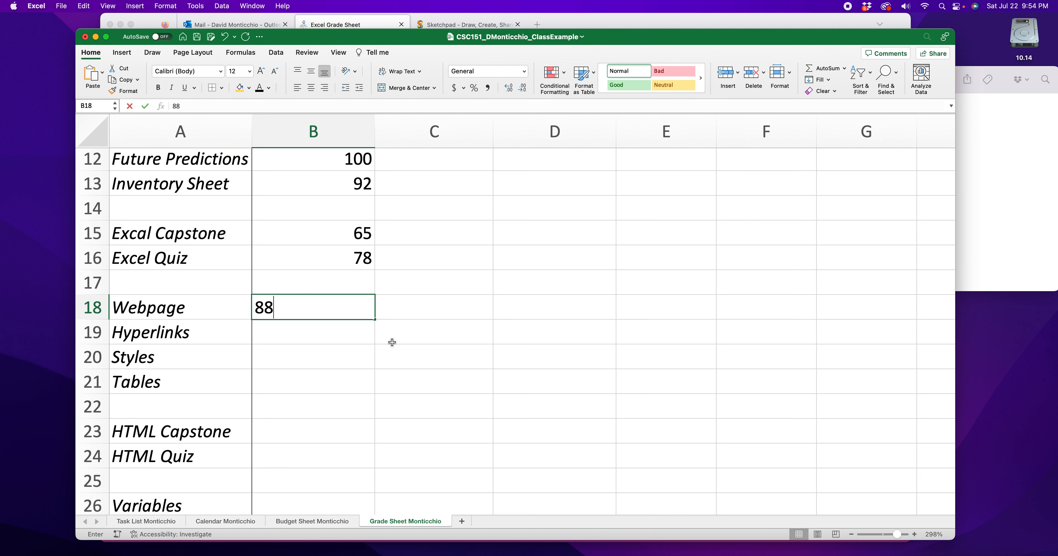
{"action": "left_click", "coordinate": [332, 342]}
{"action": "type", "text": "98"}
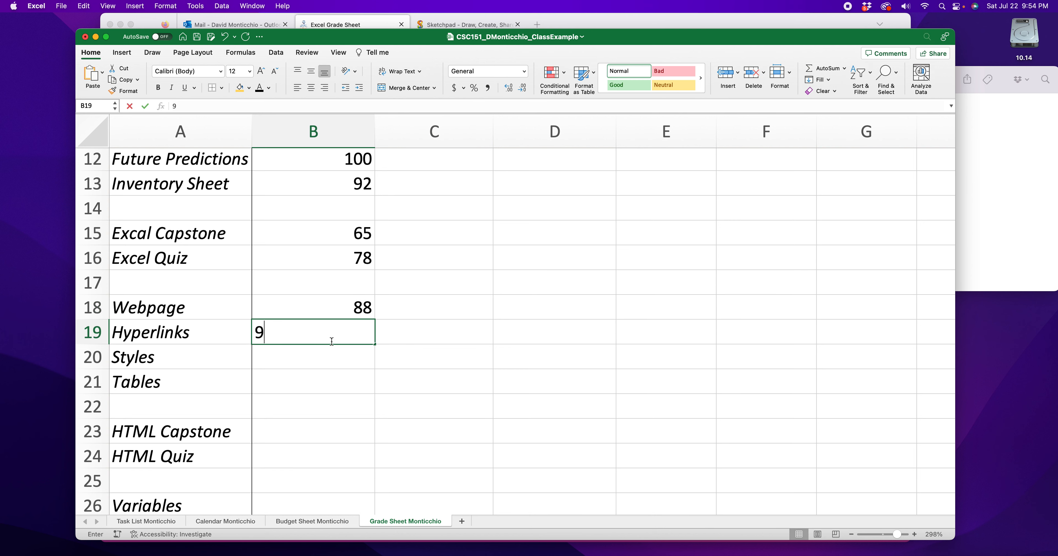
{"action": "left_click", "coordinate": [332, 355]}
{"action": "type", "text": "78"}
{"action": "left_click", "coordinate": [334, 379]}
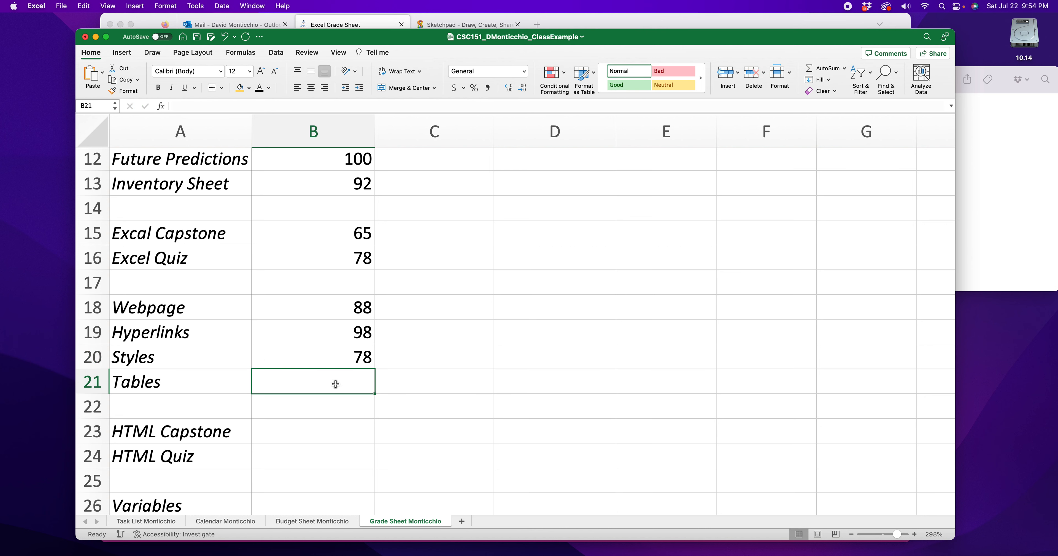
{"action": "type", "text": "93"}
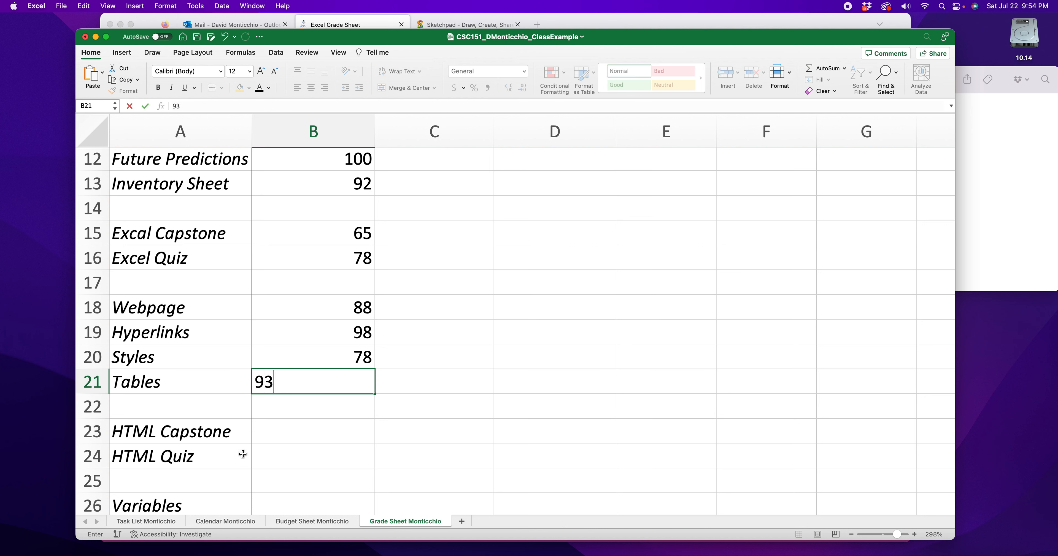
- Enter a score of 88 for HTML Capstone and 87 for HTML Quiz in cells B23 and B24
{"action": "left_click", "coordinate": [325, 438]}
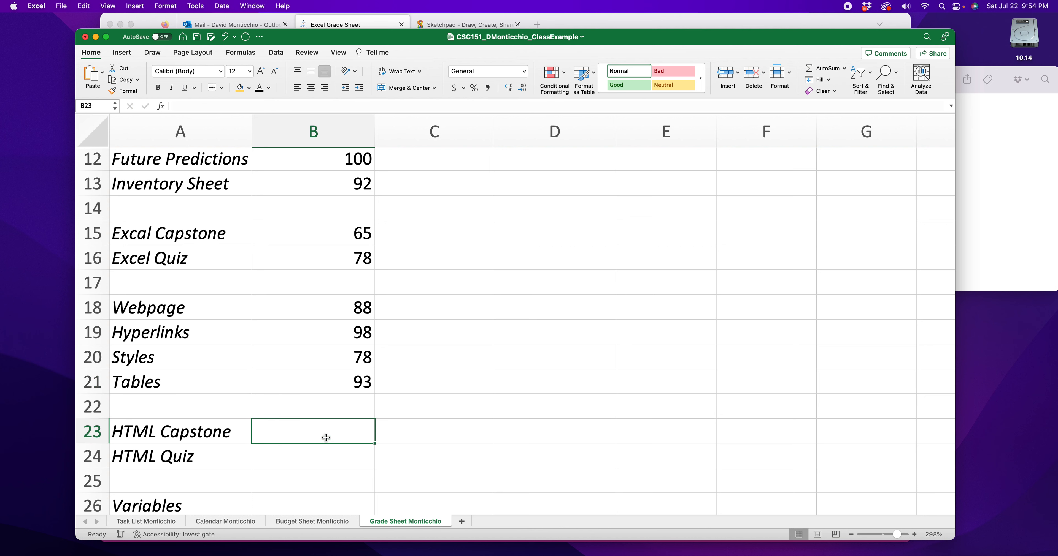
{"action": "type", "text": "88"}
{"action": "left_click", "coordinate": [325, 459]}
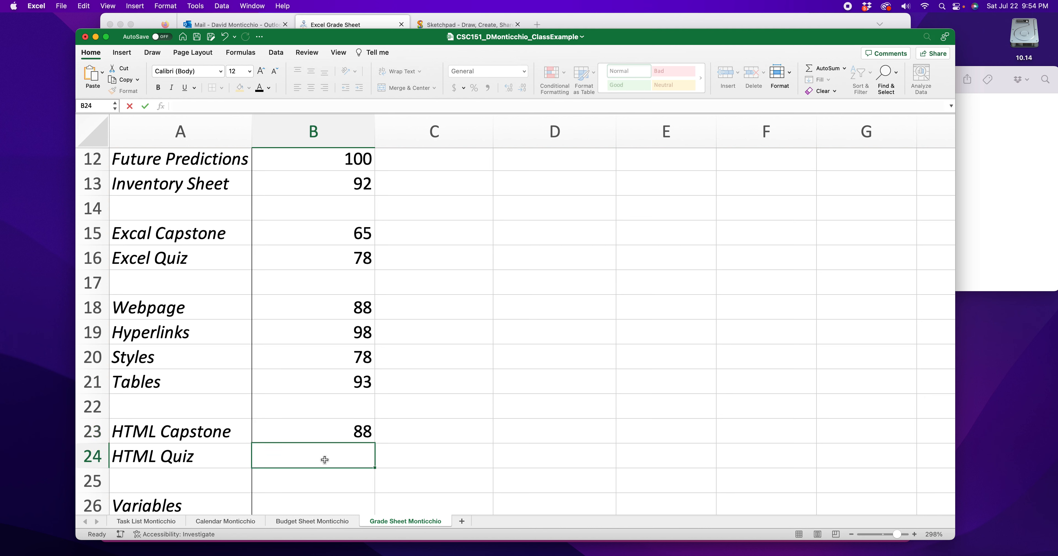
{"action": "type", "text": "87"}
{"action": "left_click", "coordinate": [411, 405]}
- Enter the scores for Variables 98, Data Types 100, Strings 78 and Random Numbers 0 in cells B26 to B29
{"action": "scroll", "coordinate": [385, 343], "scroll_direction": "down", "scroll_amount": 4}
{"action": "scroll", "coordinate": [385, 343], "scroll_direction": "down", "scroll_amount": 1}
{"action": "left_click", "coordinate": [329, 307]}
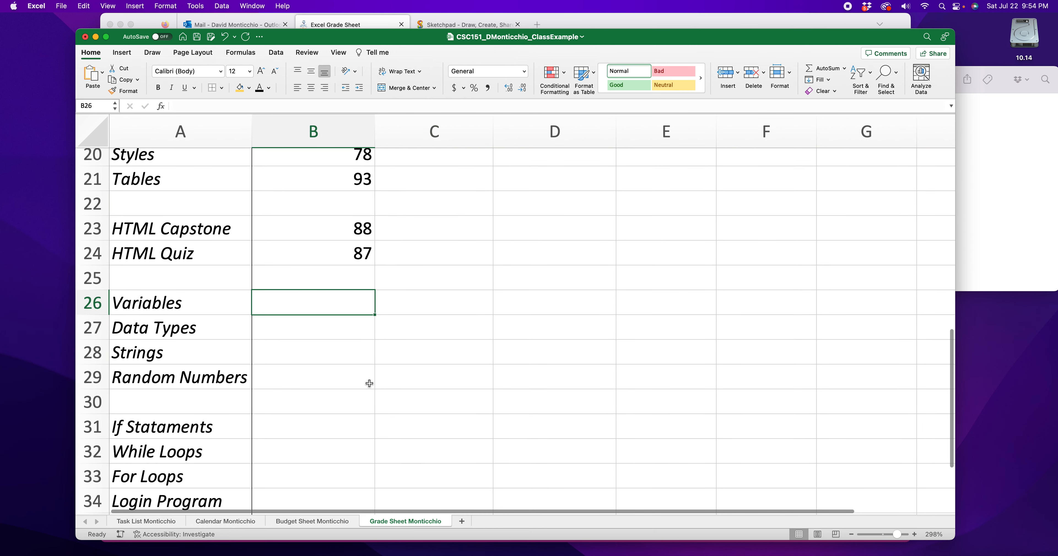
{"action": "scroll", "coordinate": [370, 382], "scroll_direction": "down", "scroll_amount": 3}
{"action": "type", "text": "98"}
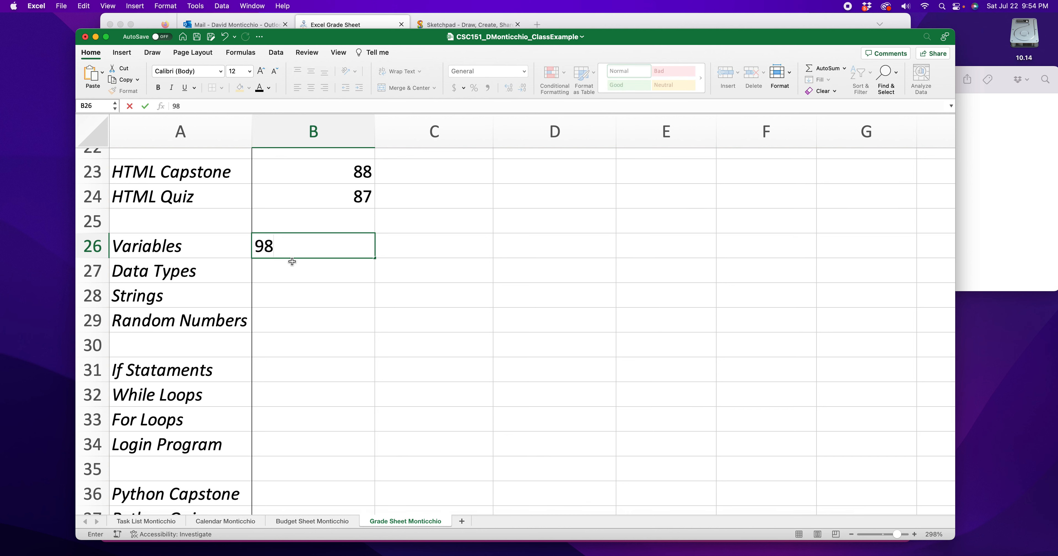
{"action": "left_click", "coordinate": [356, 265]}
{"action": "type", "text": "100"}
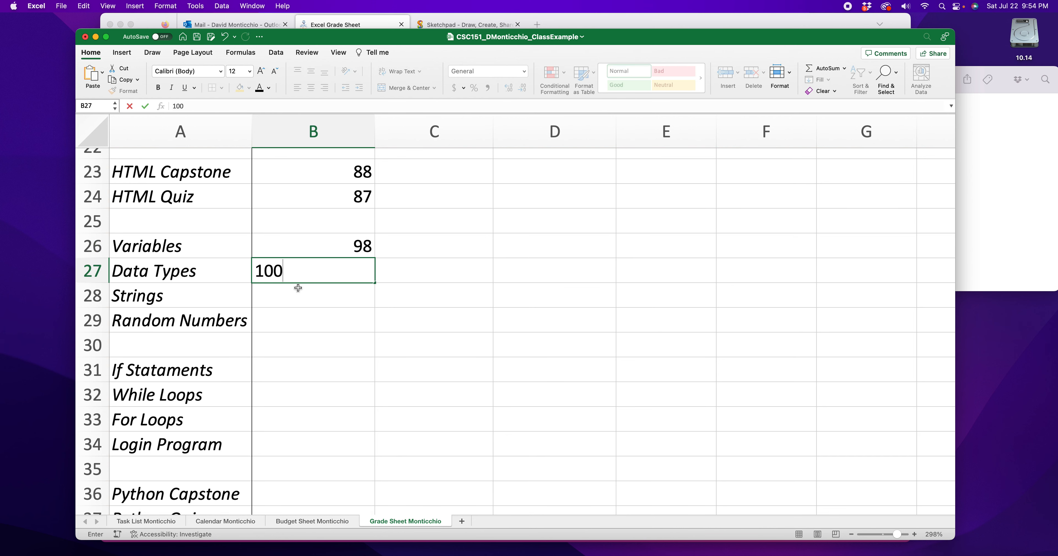
{"action": "left_click", "coordinate": [307, 294]}
{"action": "type", "text": "78"}
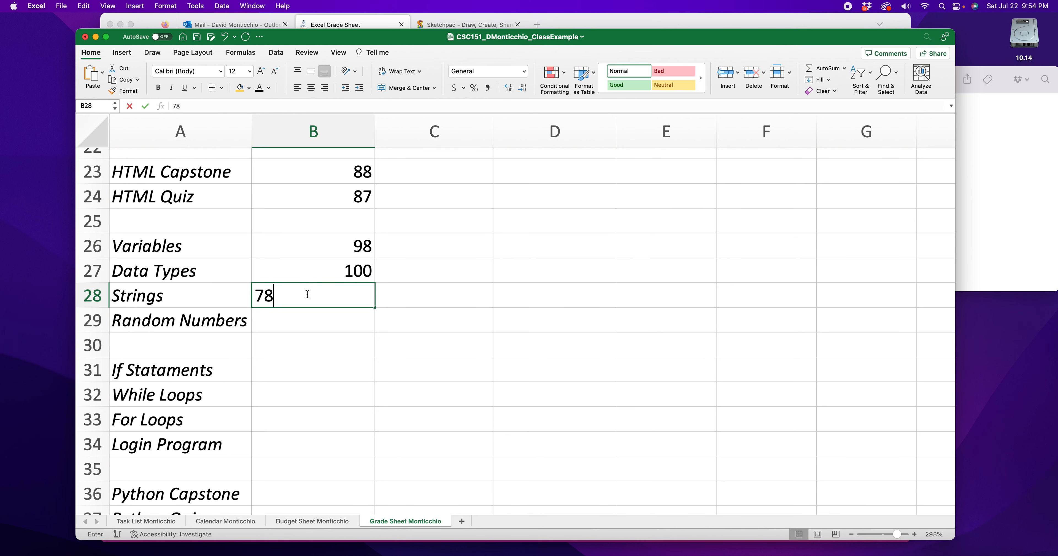
{"action": "left_click", "coordinate": [322, 319]}
{"action": "type", "text": "0"}
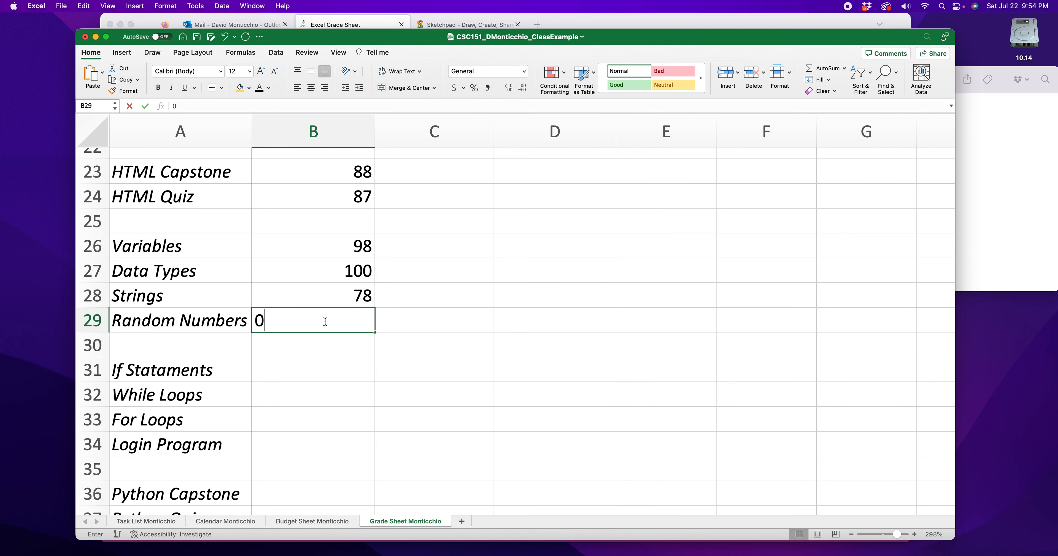
- Enter the scores for If Stataments 89, While Loops 94, For Loops 90 and Login Program 78 in cells B31 to B34
{"action": "left_click", "coordinate": [325, 370]}
{"action": "scroll", "coordinate": [325, 371], "scroll_direction": "down", "scroll_amount": 3}
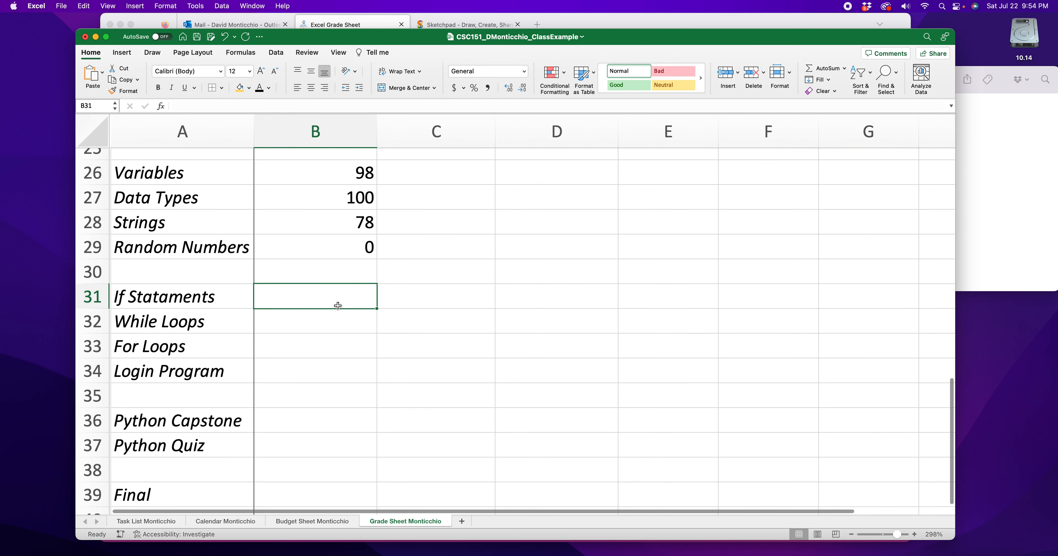
{"action": "type", "text": "89"}
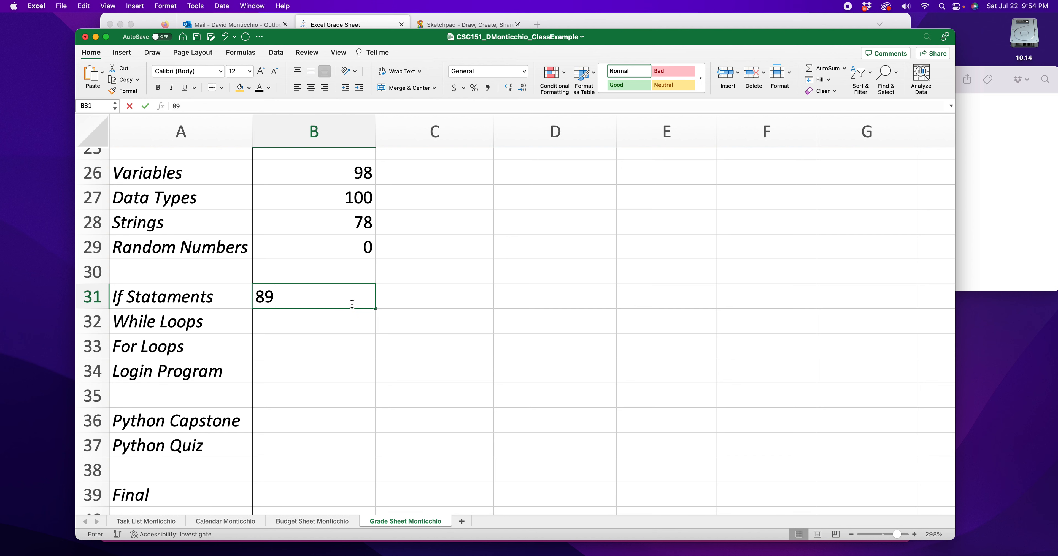
{"action": "left_click", "coordinate": [355, 323]}
{"action": "type", "text": "9"}
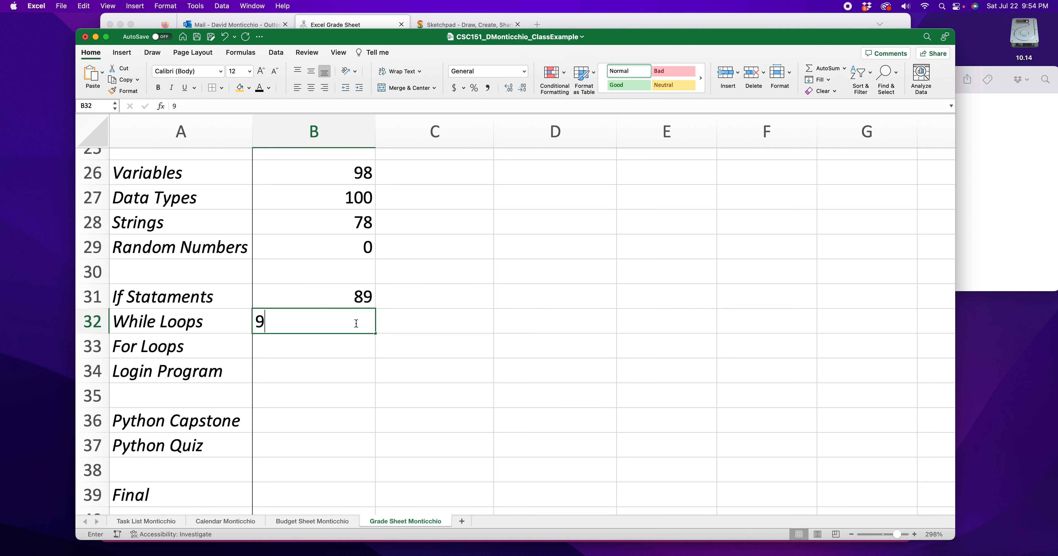
{"action": "type", "text": "4"}
{"action": "left_click", "coordinate": [345, 350]}
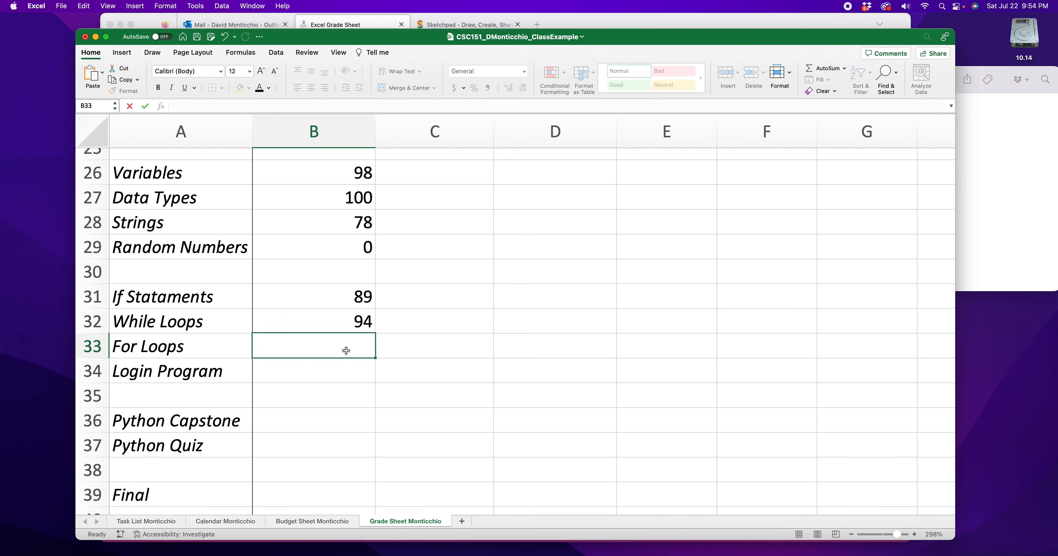
{"action": "type", "text": "90"}
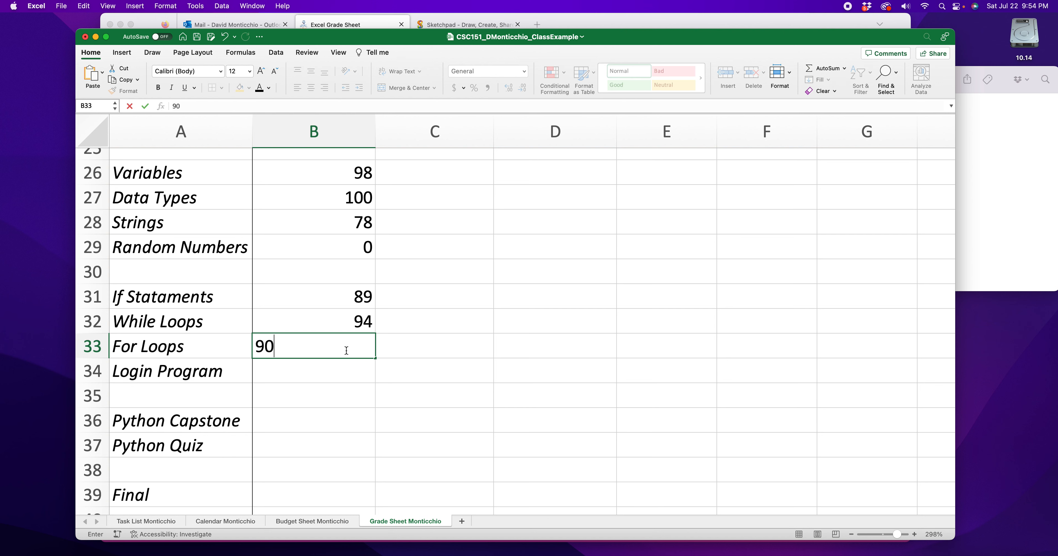
{"action": "left_click", "coordinate": [349, 371]}
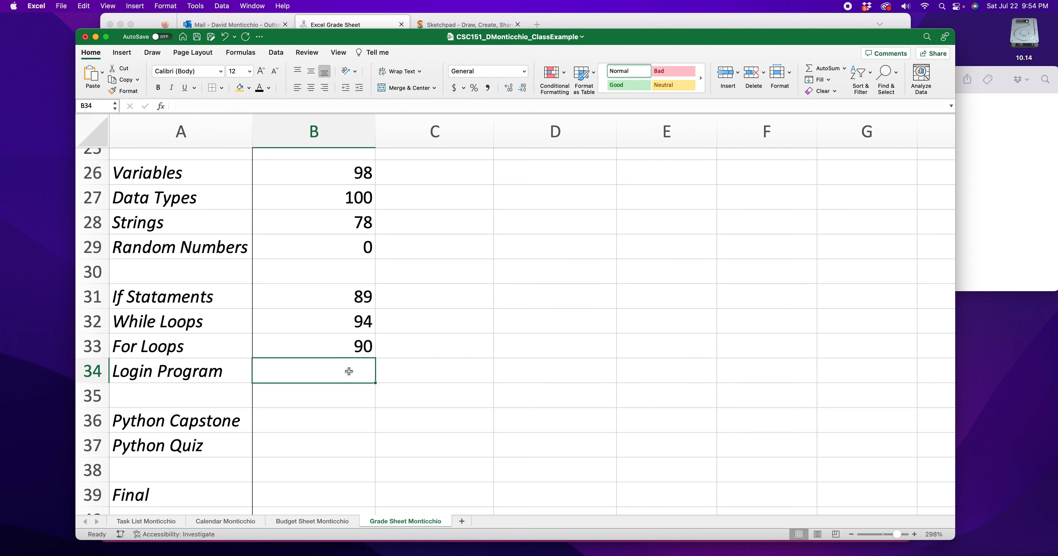
{"action": "type", "text": "78"}
{"action": "left_click", "coordinate": [343, 423]}
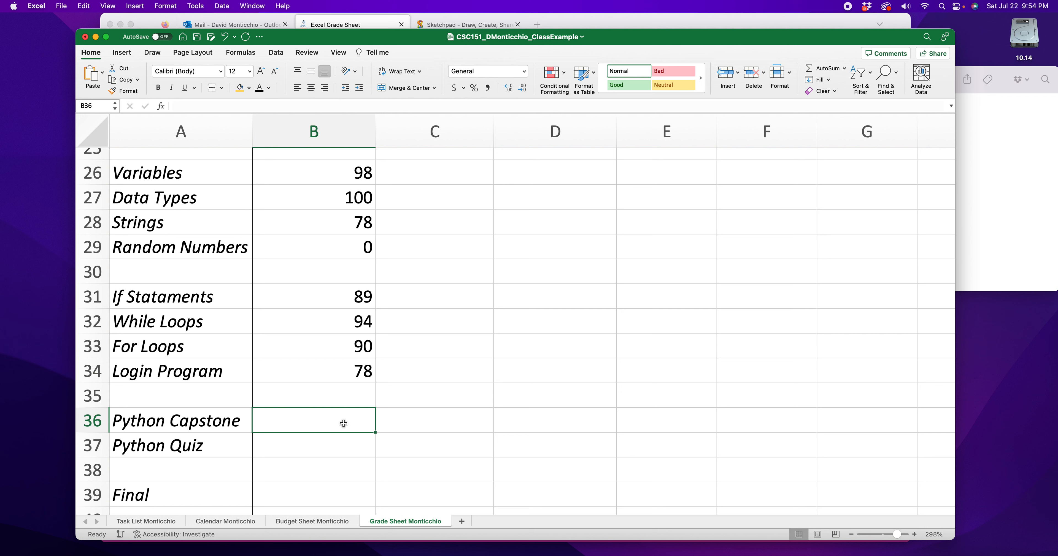
- Enter a score of 70 for Python Capstone and 89 for Python Quiz in cells B36 and B37
{"action": "type", "text": "70"}
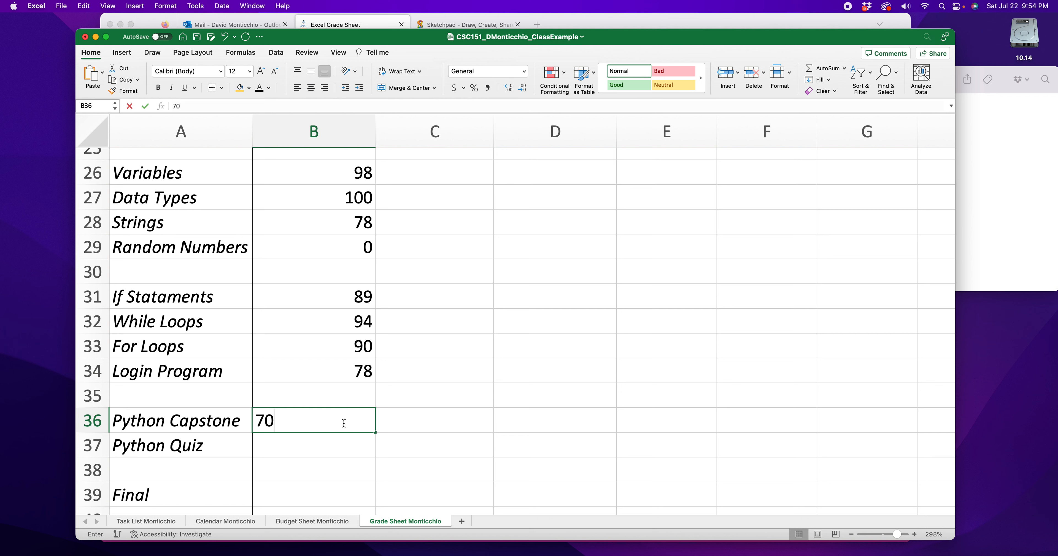
{"action": "left_click", "coordinate": [344, 445]}
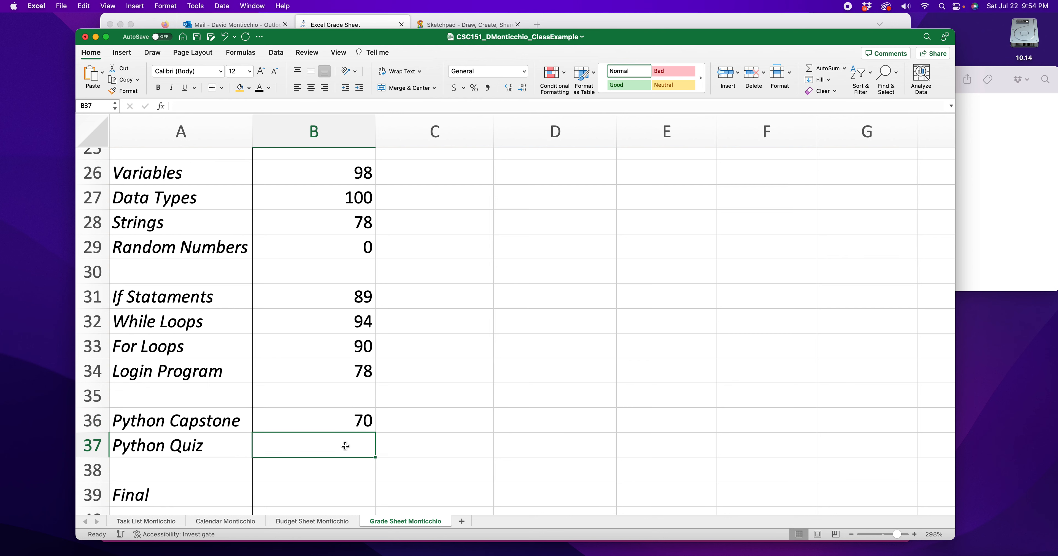
{"action": "type", "text": "89"}
{"action": "left_click", "coordinate": [430, 410]}
{"action": "scroll", "coordinate": [327, 388], "scroll_direction": "down", "scroll_amount": 3}
- Enter 175 as the Final score in cell B39
{"action": "left_click", "coordinate": [340, 412]}
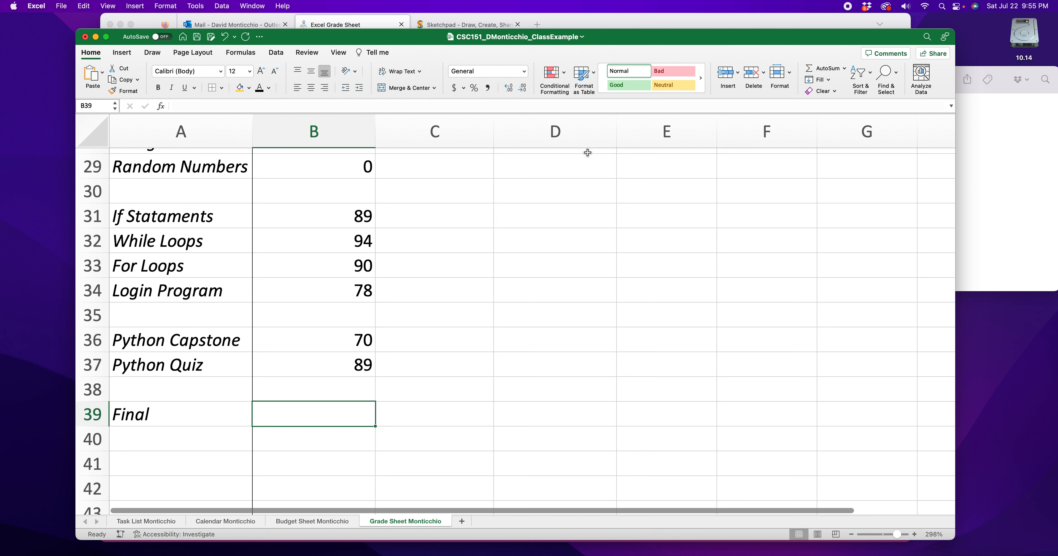
{"action": "type", "text": "175"}
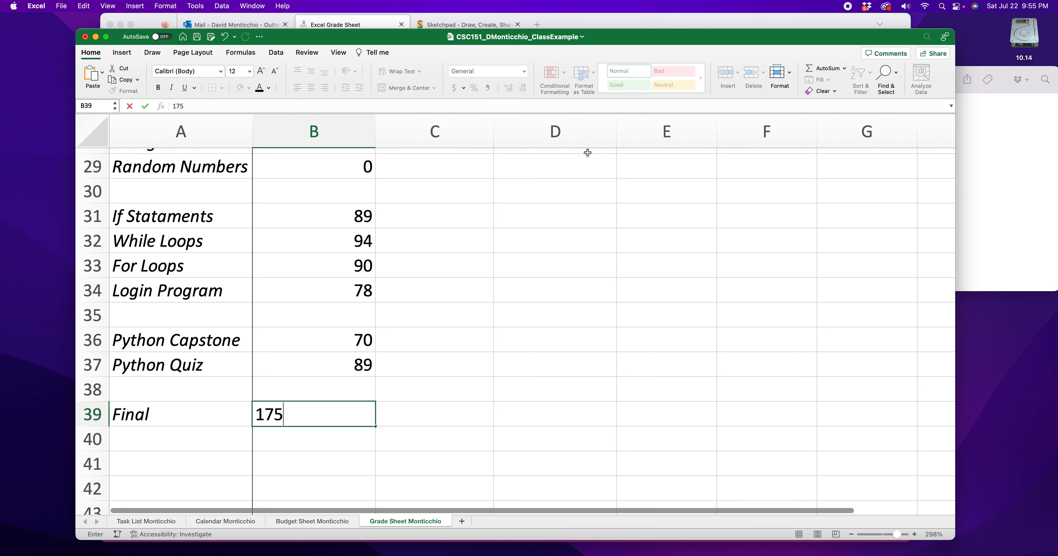
{"action": "left_click", "coordinate": [464, 308]}
{"action": "left_click", "coordinate": [340, 415]}
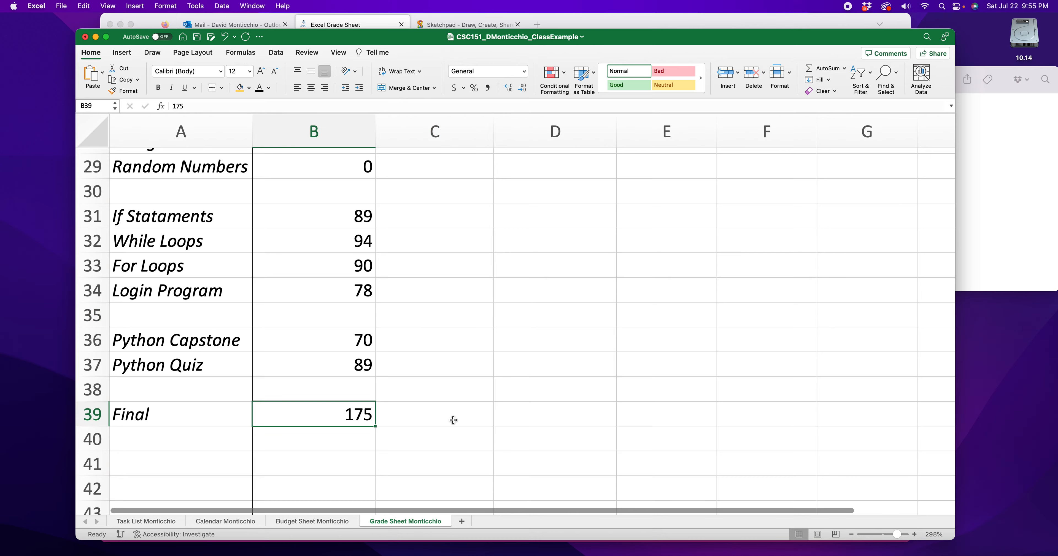
- Format the whole Percent column (column C) with the Percentage number format
{"action": "scroll", "coordinate": [445, 420], "scroll_direction": "up", "scroll_amount": 10}
{"action": "scroll", "coordinate": [441, 420], "scroll_direction": "down", "scroll_amount": 1}
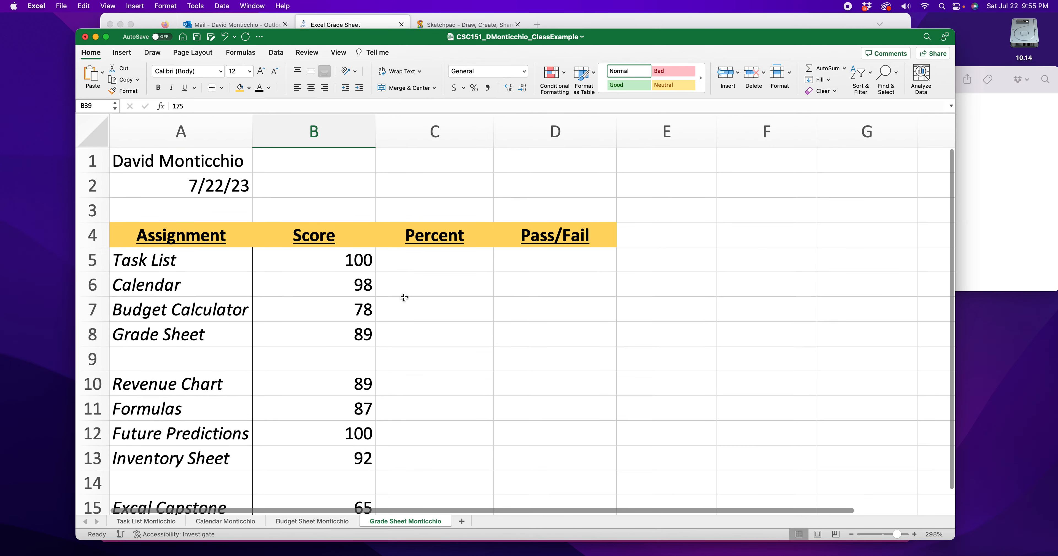
{"action": "left_click_drag", "start_coordinate": [352, 243], "coordinate": [345, 292]}
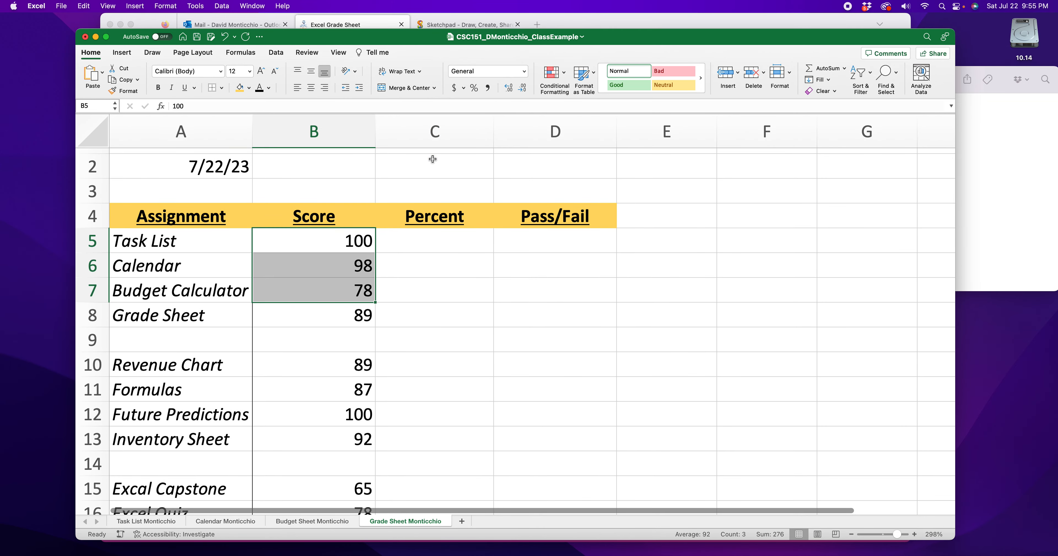
{"action": "left_click", "coordinate": [433, 136]}
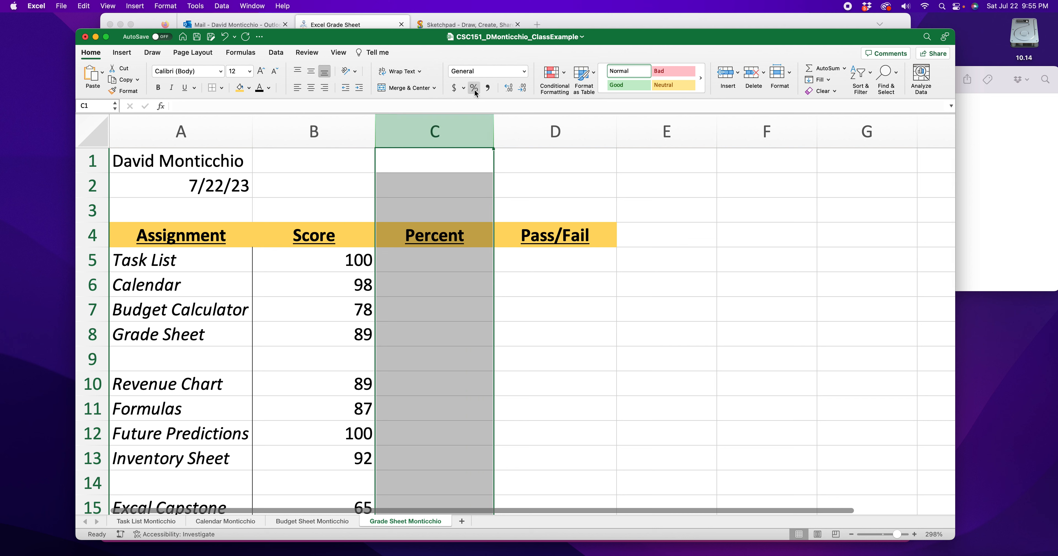
{"action": "left_click", "coordinate": [524, 71]}
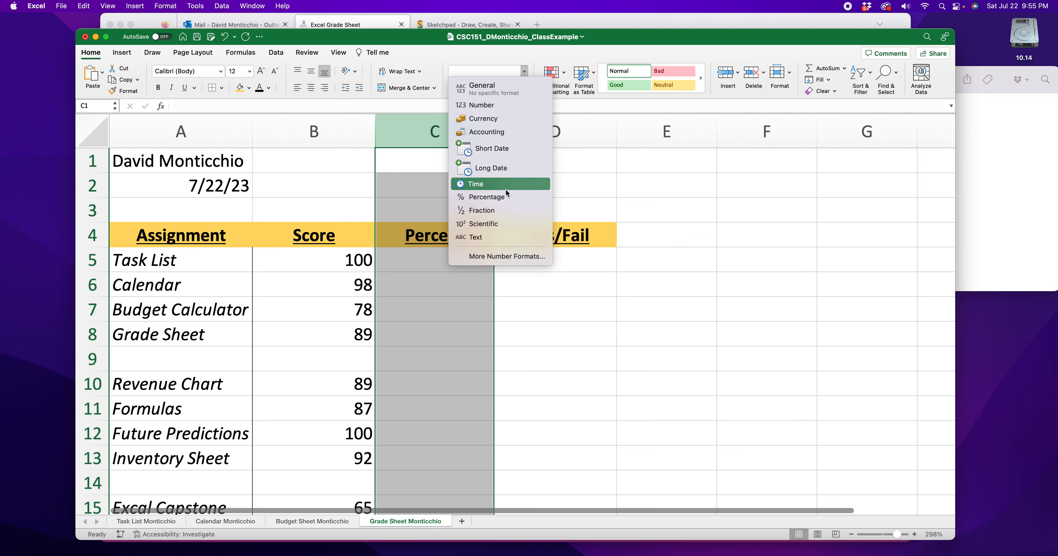
{"action": "left_click", "coordinate": [498, 198]}
{"action": "left_click_drag", "start_coordinate": [660, 41], "coordinate": [699, 28]}
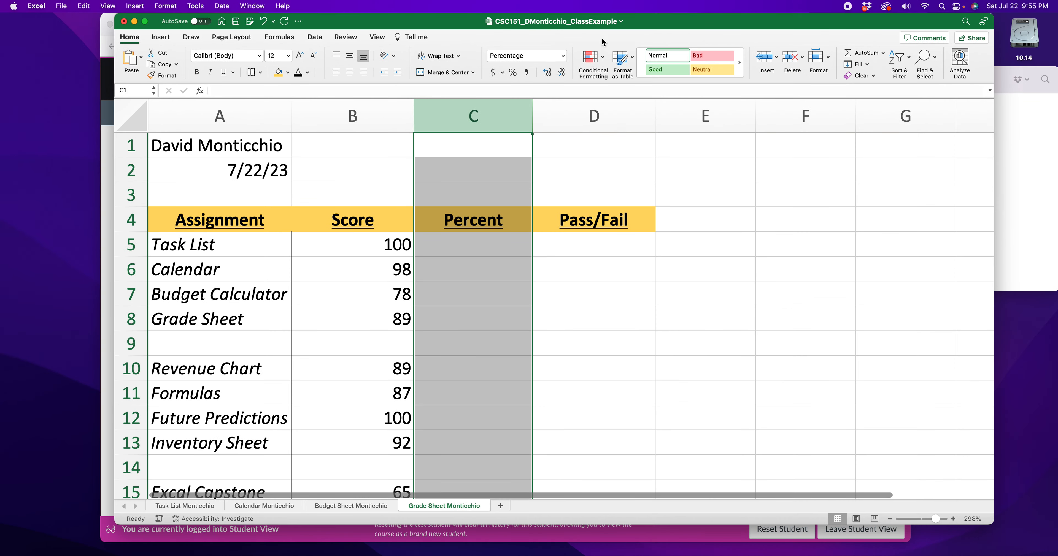
{"action": "mouse_move", "coordinate": [595, 27]}
{"action": "left_mouse_down"}
{"action": "mouse_move", "coordinate": [574, 75]}
{"action": "mouse_move", "coordinate": [615, 32]}
{"action": "left_mouse_up"}
{"action": "left_click", "coordinate": [520, 293]}
{"action": "left_click", "coordinate": [450, 129]}
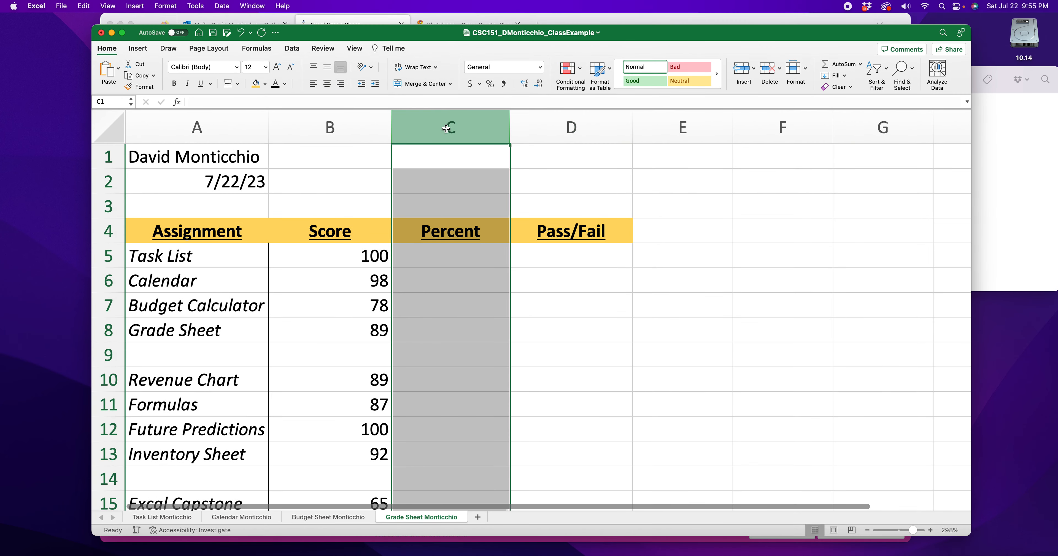
{"action": "left_click", "coordinate": [574, 140]}
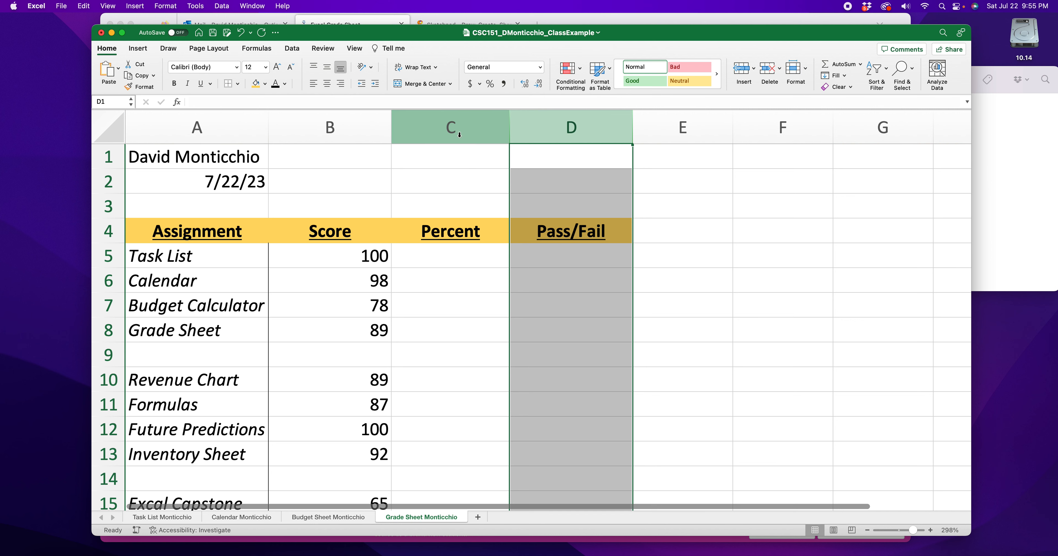
- Try a hand-entered 100% as the Task List percentage in cell C5, then clear the cell
{"action": "left_click", "coordinate": [461, 261]}
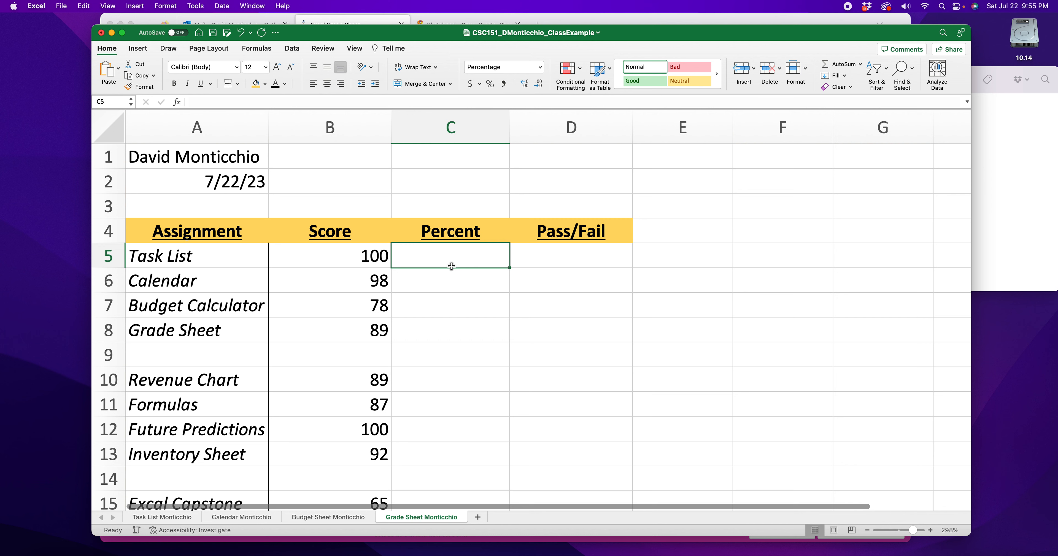
{"action": "left_click", "coordinate": [354, 251]}
{"action": "left_click", "coordinate": [456, 254]}
{"action": "type", "text": "100"}
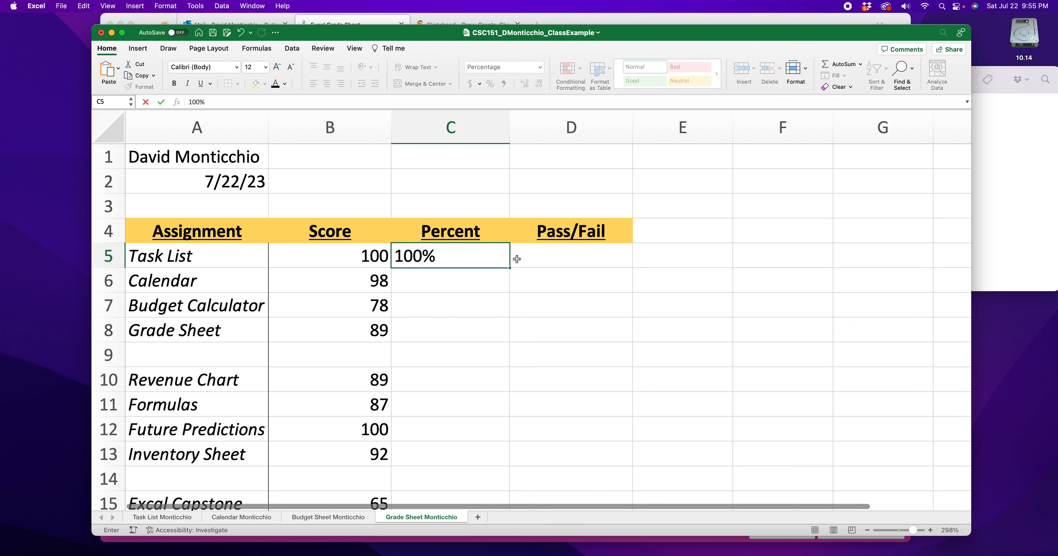
{"action": "key", "text": "Return"}
{"action": "left_click", "coordinate": [492, 258]}
{"action": "key", "text": "Delete"}
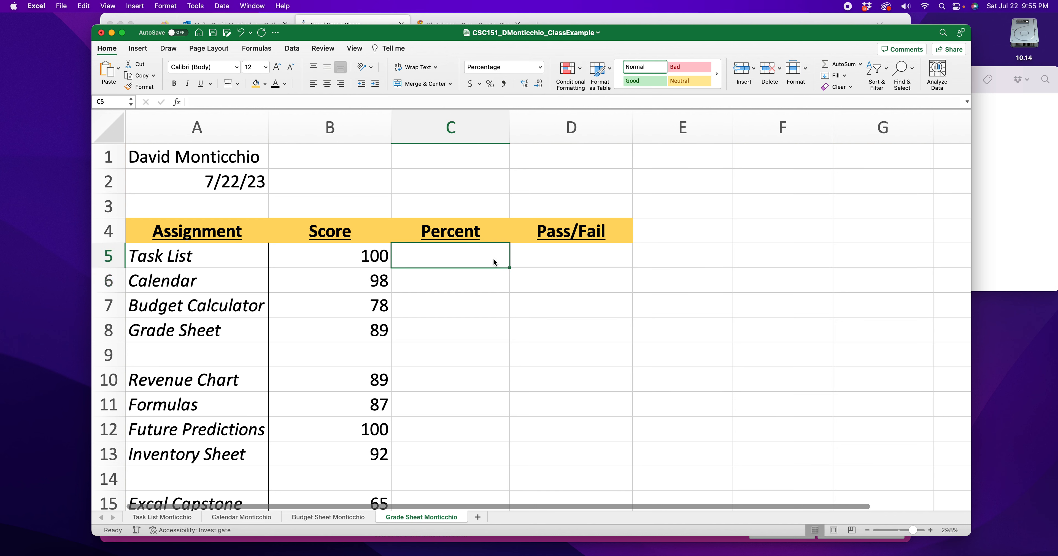
- Enter 100% by hand in cell C5 again and change the Task List score in B5 to 99
{"action": "left_click", "coordinate": [365, 254]}
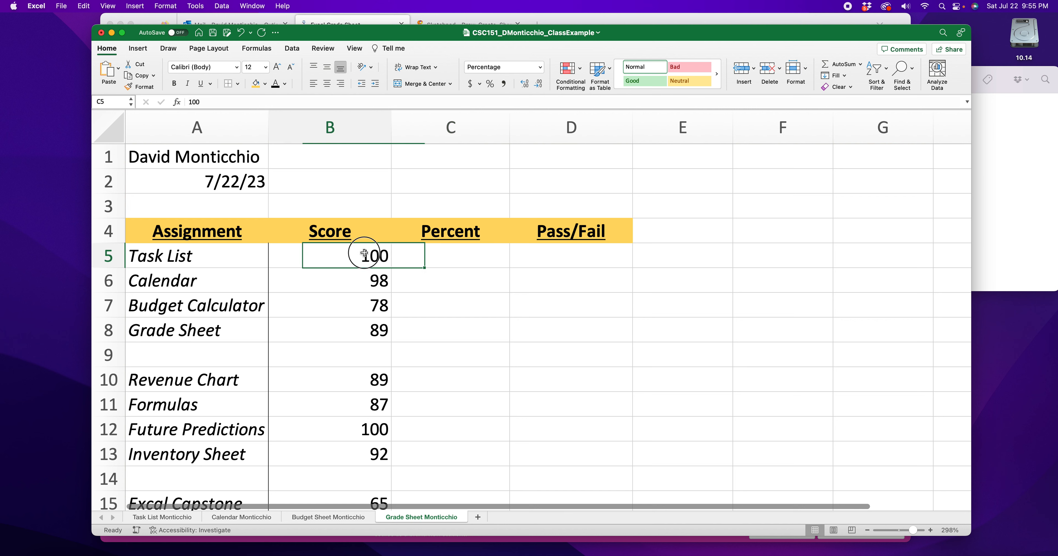
{"action": "left_click", "coordinate": [475, 258]}
{"action": "type", "text": "100"}
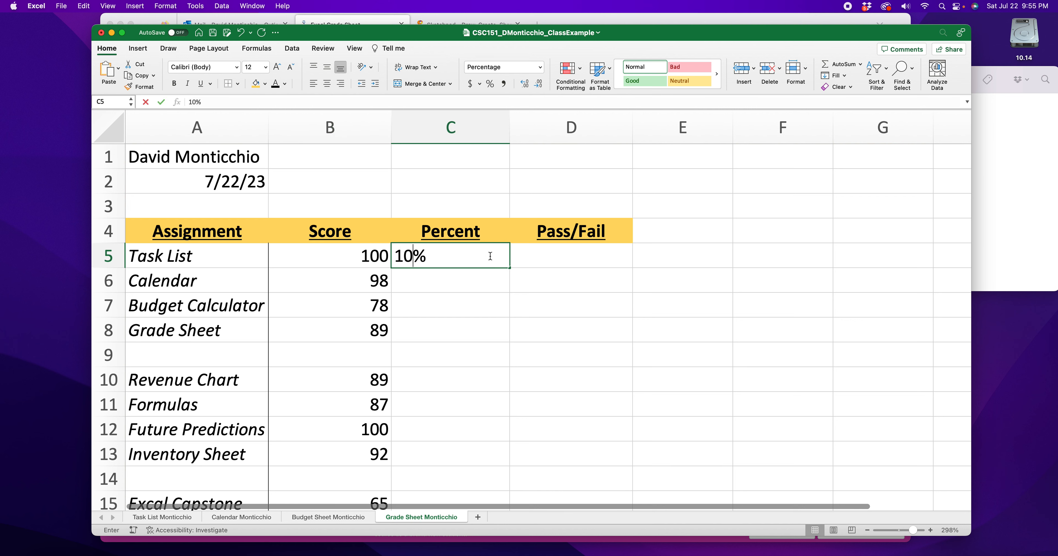
{"action": "key", "text": "Return"}
{"action": "type", "text": "\\"}
{"action": "key", "text": "Escape"}
{"action": "left_click", "coordinate": [382, 258]}
{"action": "type", "text": "99"}
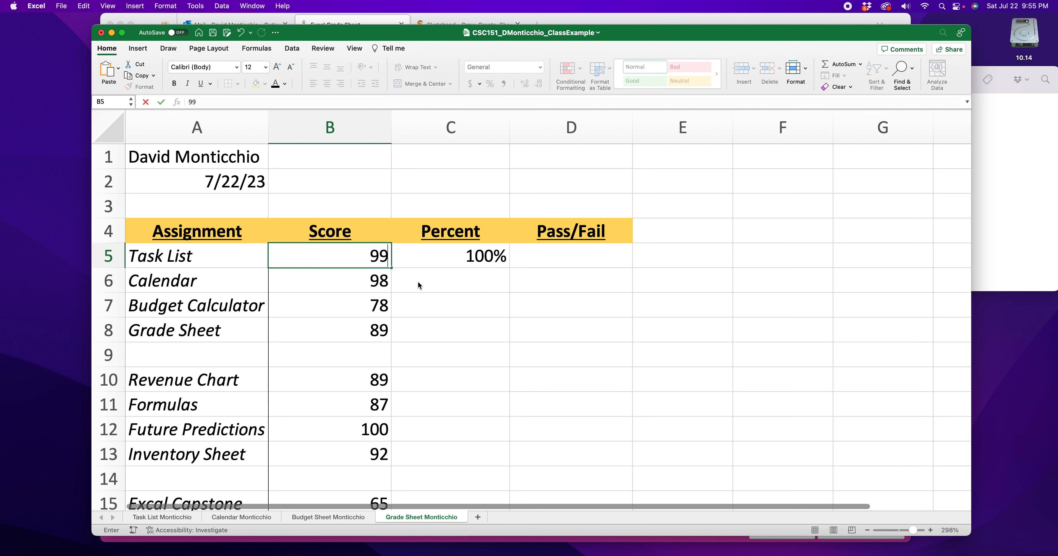
{"action": "key", "text": "Return"}
- Replace the hand-entered Task List percentage in cell C5 with the formula =B5/100
{"action": "left_click", "coordinate": [488, 263]}
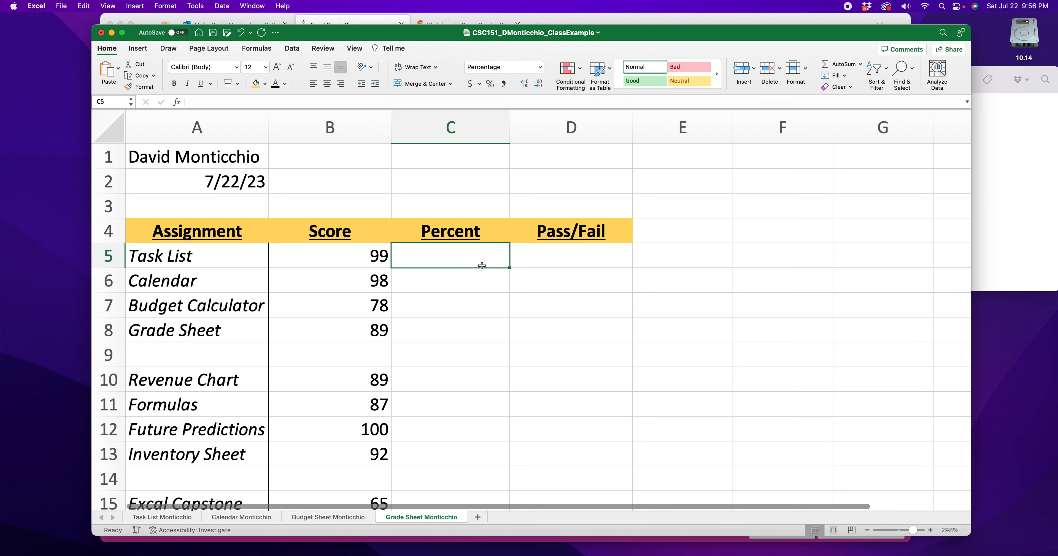
{"action": "type", "text": "=per"}
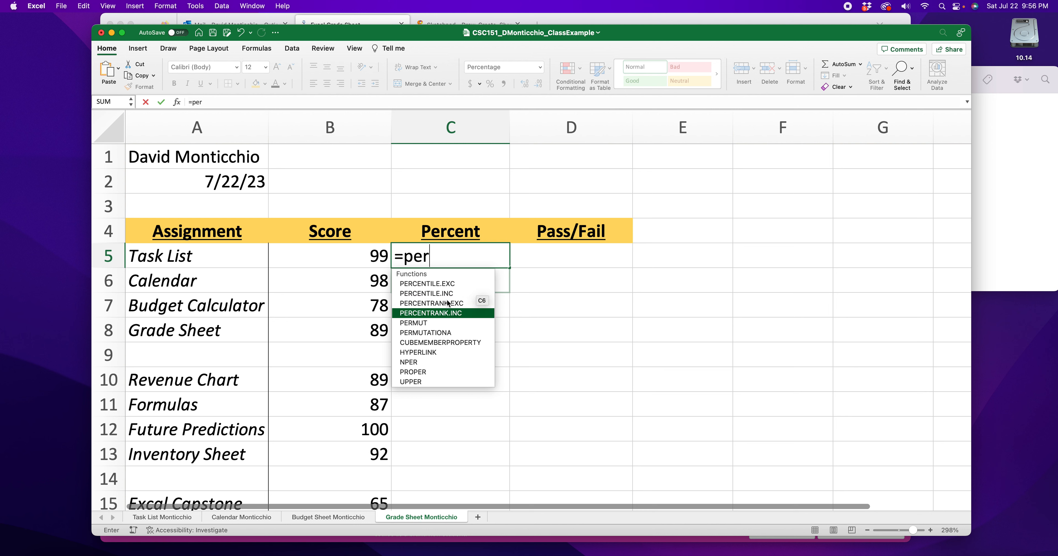
{"action": "left_click", "coordinate": [444, 258]}
{"action": "left_click_drag", "start_coordinate": [444, 258], "coordinate": [400, 258]}
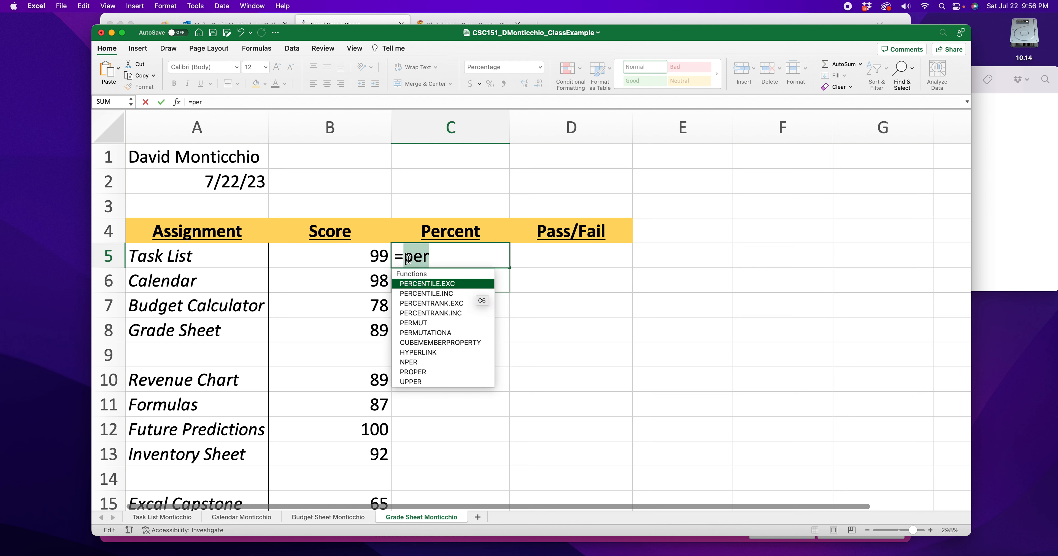
{"action": "key", "text": "BackSpace"}
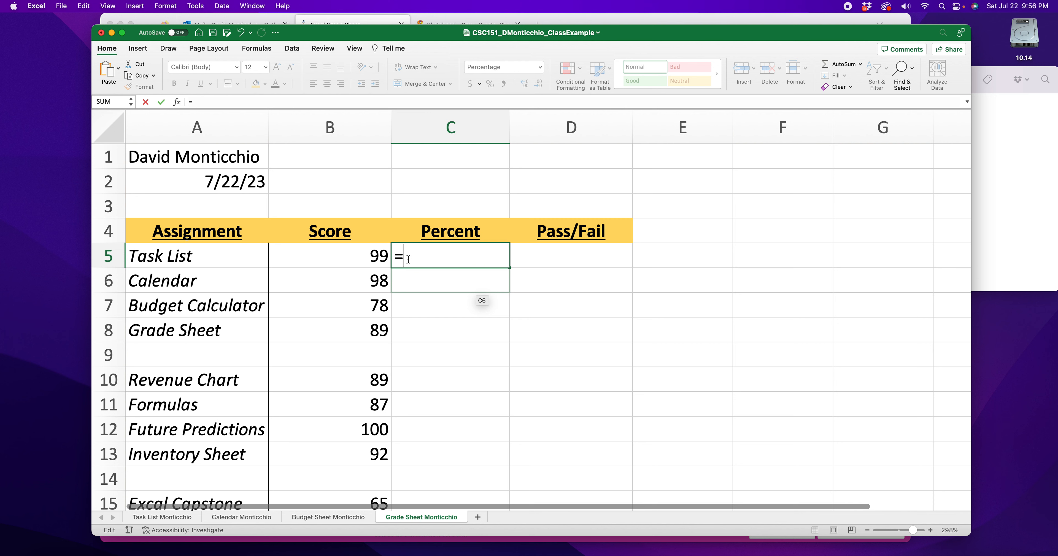
{"action": "left_click", "coordinate": [355, 255]}
{"action": "type", "text": "/"}
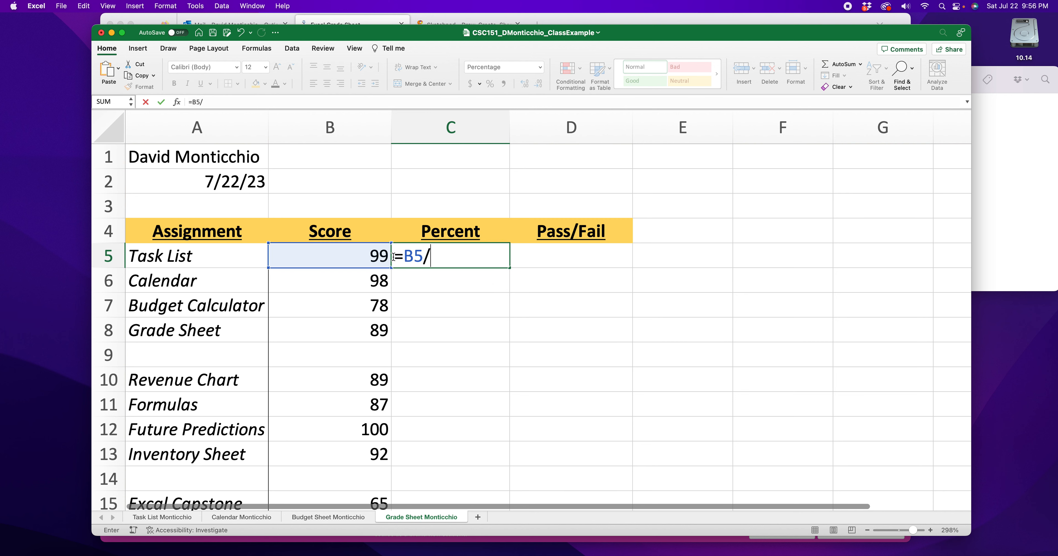
{"action": "type", "text": "100"}
{"action": "left_click_drag", "start_coordinate": [457, 257], "coordinate": [426, 257]}
{"action": "left_click", "coordinate": [448, 257]}
{"action": "key", "text": "Return"}
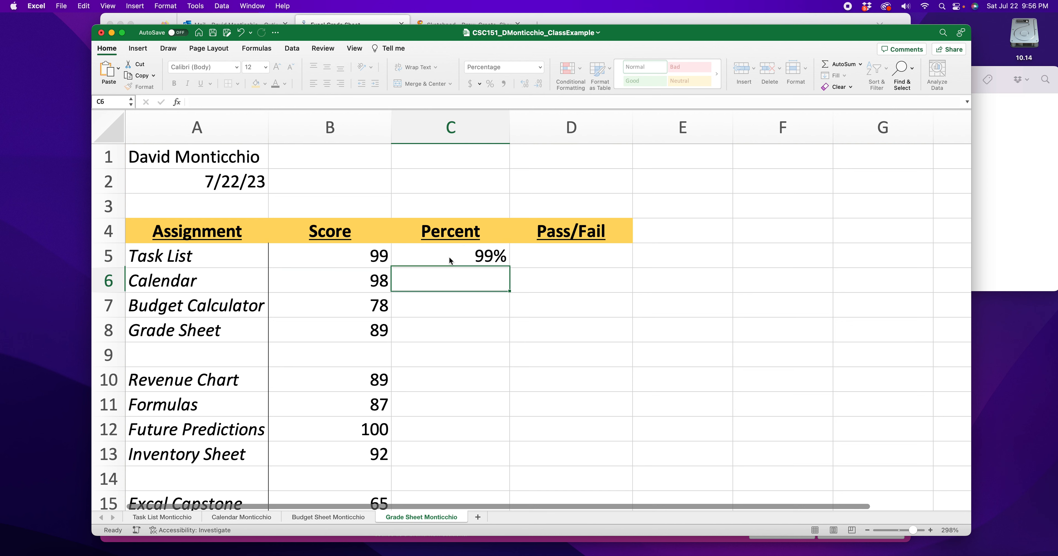
- Change the Task List score in cell B5 to 79 to test the percentage formula
{"action": "double_click", "coordinate": [369, 256]}
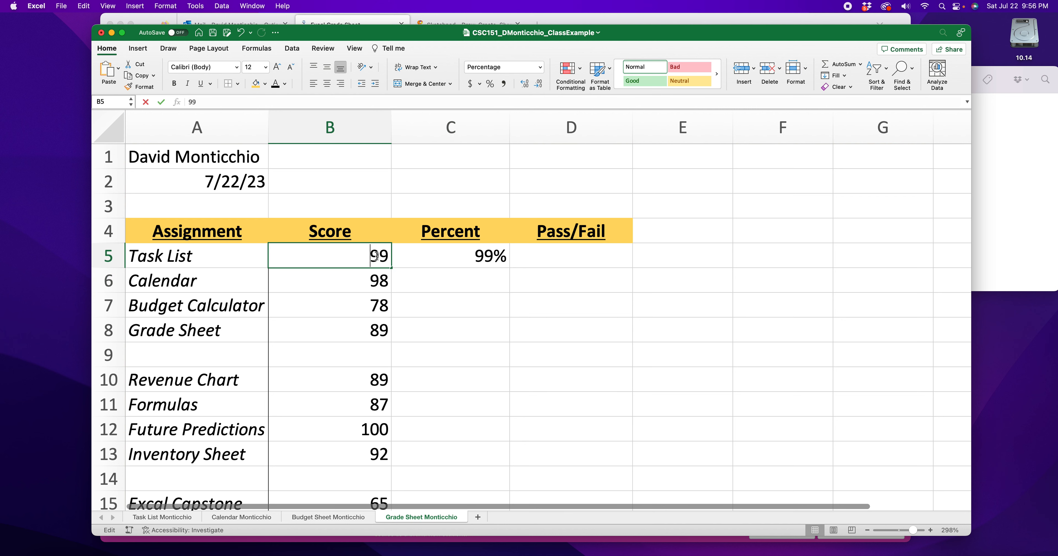
{"action": "left_click_drag", "start_coordinate": [378, 256], "coordinate": [368, 255]}
{"action": "type", "text": "7"}
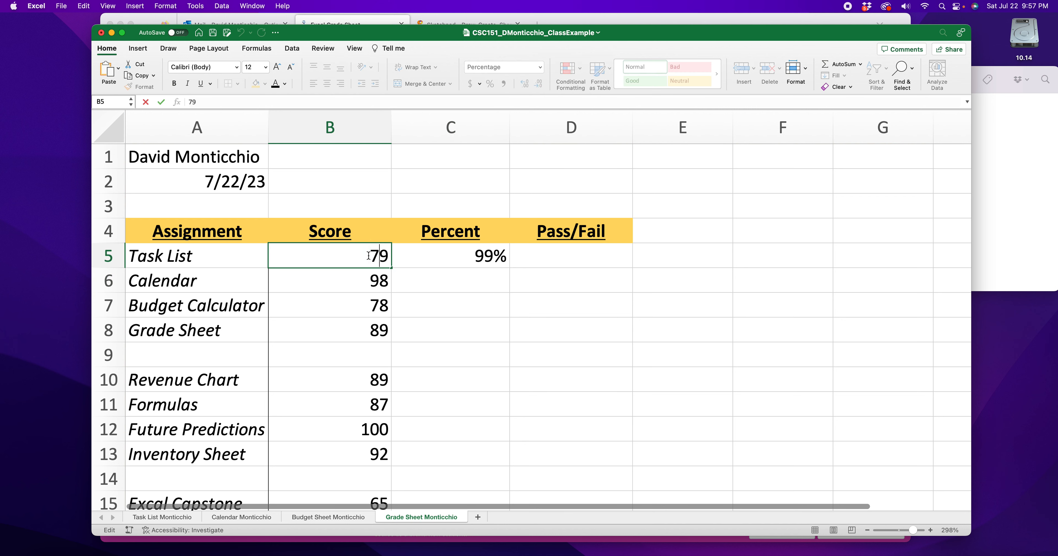
{"action": "key", "text": "Return"}
{"action": "left_click", "coordinate": [501, 258]}
{"action": "left_click", "coordinate": [453, 282]}
{"action": "left_click", "coordinate": [489, 258]}
- Calculate the Calendar percentage in cell C6 with the formula =B6/100
{"action": "left_click", "coordinate": [463, 282]}
{"action": "type", "text": "="}
{"action": "left_click", "coordinate": [371, 287]}
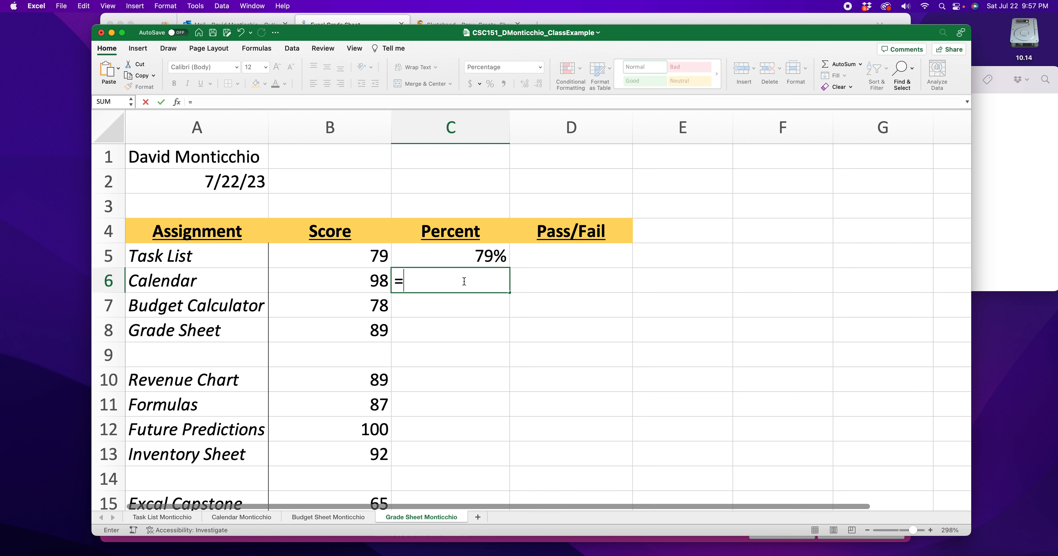
{"action": "type", "text": "/100"}
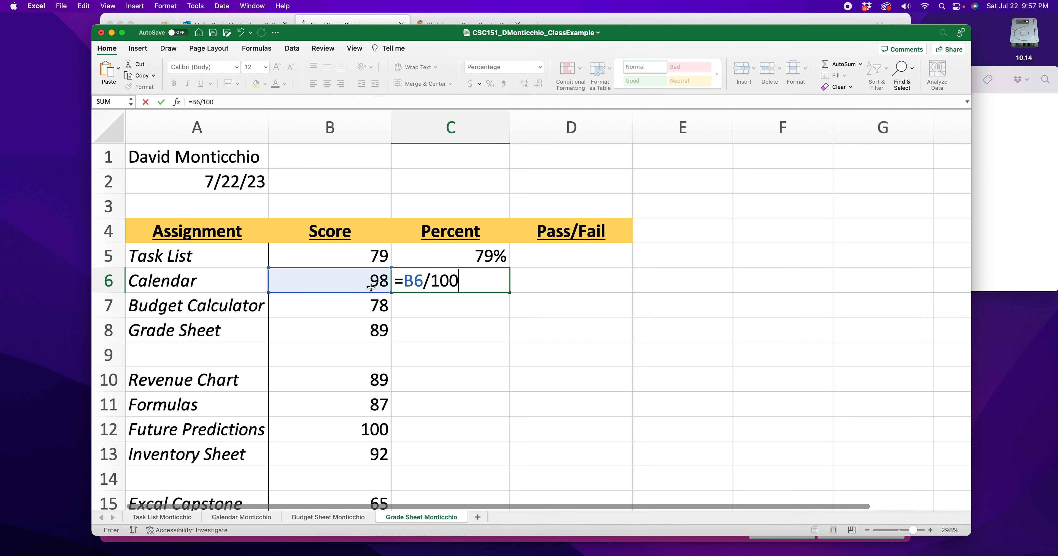
{"action": "key", "text": "Return"}
- Calculate the Budget Calculator percentage in cell C7 with the formula =B7/100
{"action": "type", "text": "\\"}
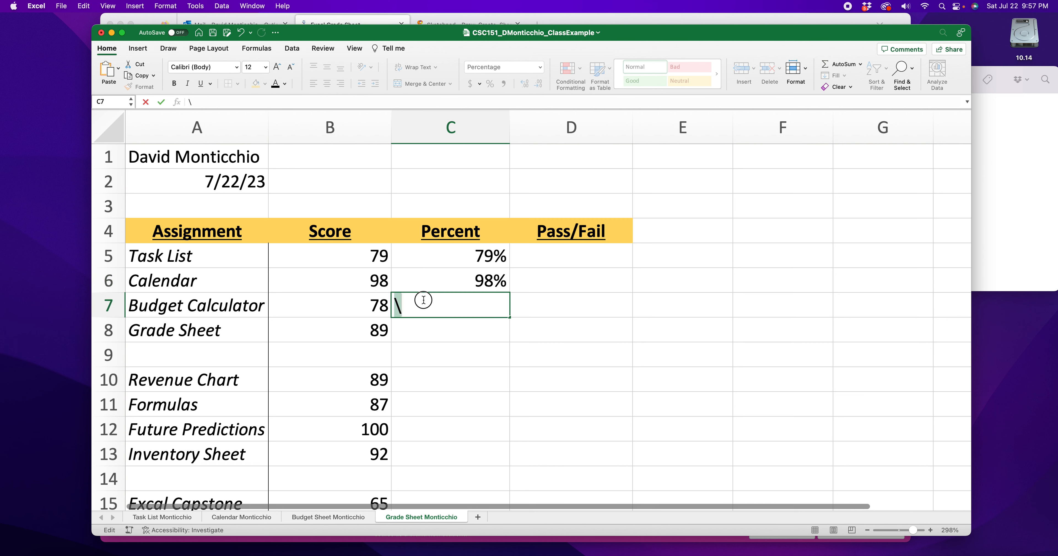
{"action": "key", "text": "BackSpace"}
{"action": "type", "text": "="}
{"action": "left_click", "coordinate": [378, 309]}
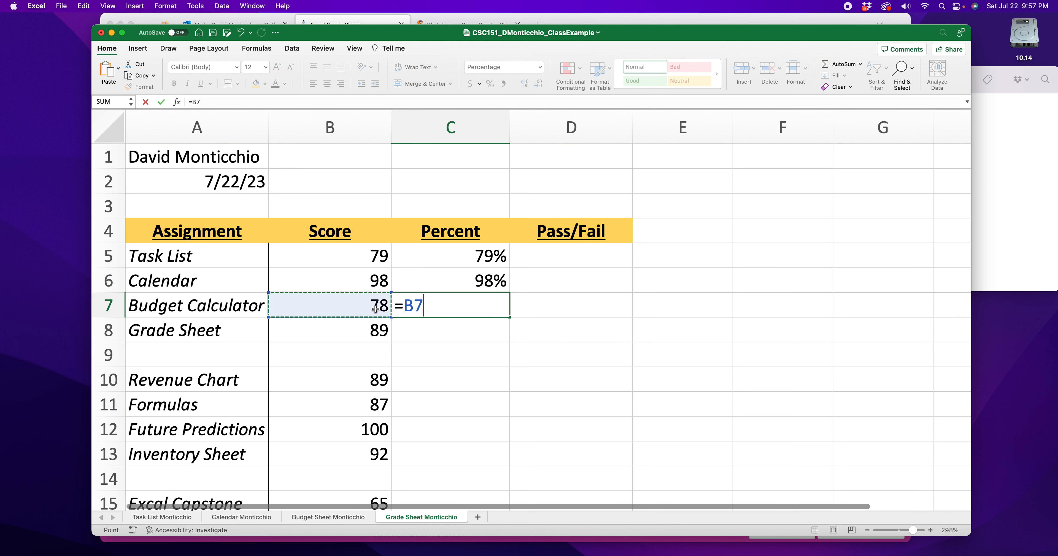
{"action": "type", "text": "/100"}
{"action": "key", "text": "Return"}
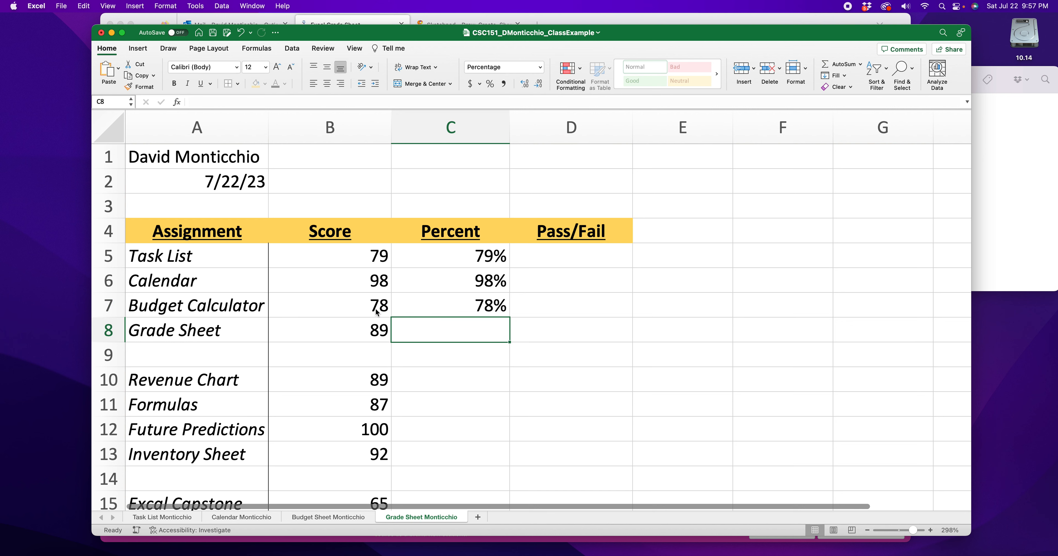
- Calculate the Grade Sheet percentage in cell C8 with the formula =B8/100
{"action": "type", "text": "="}
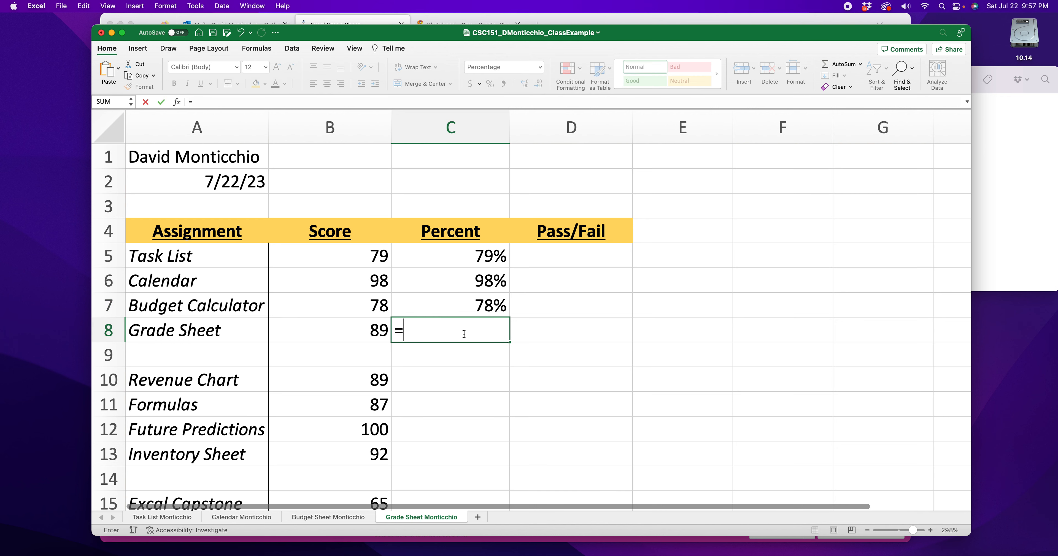
{"action": "left_click", "coordinate": [361, 336]}
{"action": "type", "text": "/100"}
{"action": "key", "text": "Return"}
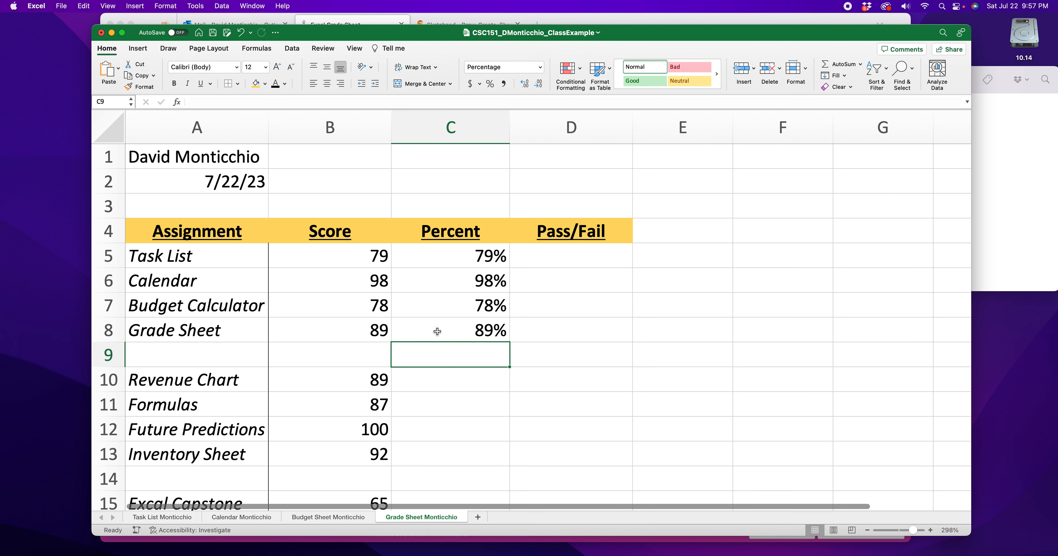
- Fill the percentage formulas from C5:C8 down the Percent column through Python Quiz in row 37
{"action": "left_click_drag", "start_coordinate": [475, 262], "coordinate": [483, 321]}
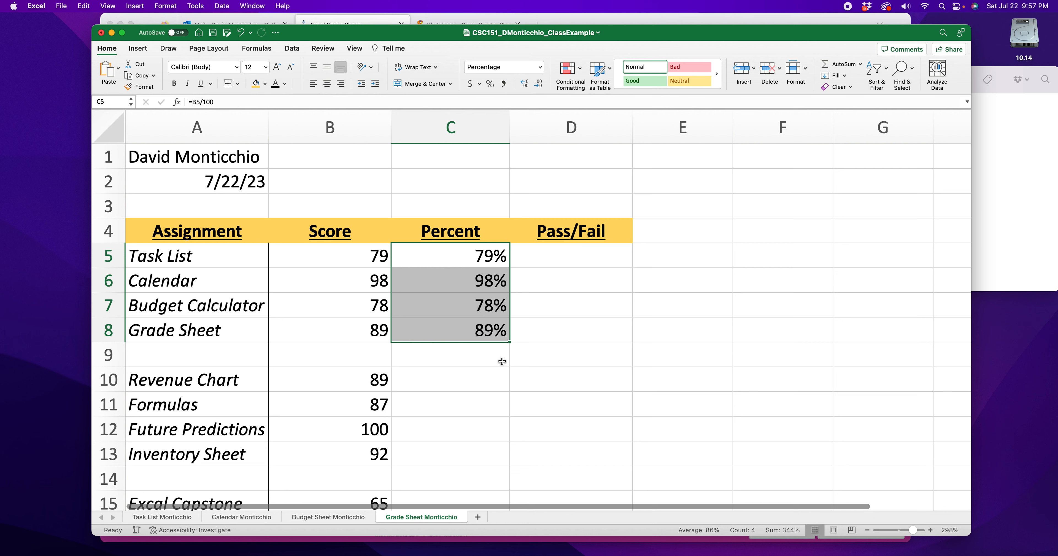
{"action": "left_click_drag", "start_coordinate": [510, 341], "coordinate": [494, 419]}
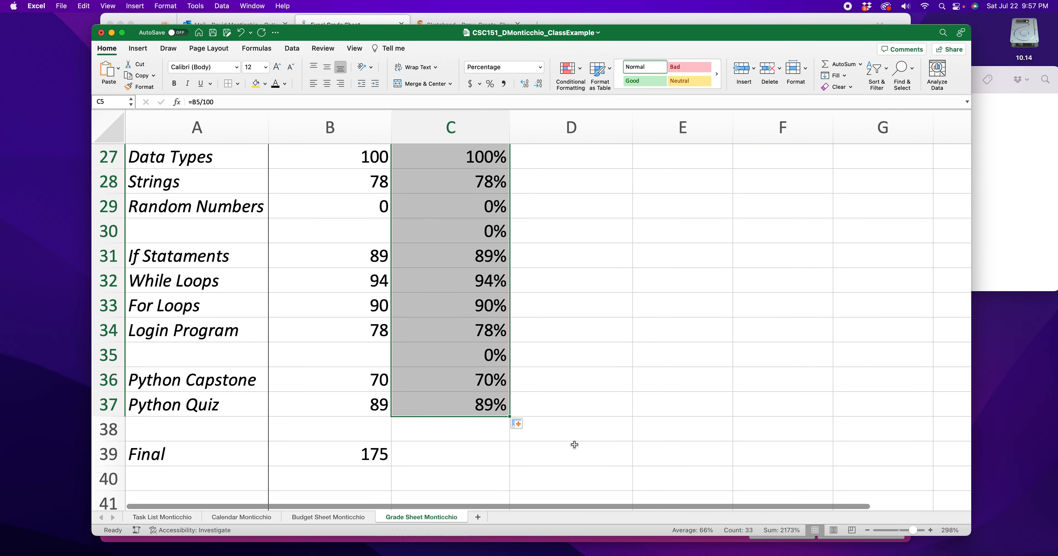
- Check the filled percentage formulas for Python Quiz, For Loops and If Stataments in cells C37, C33 and C31
{"action": "left_click", "coordinate": [621, 415]}
{"action": "double_click", "coordinate": [425, 408]}
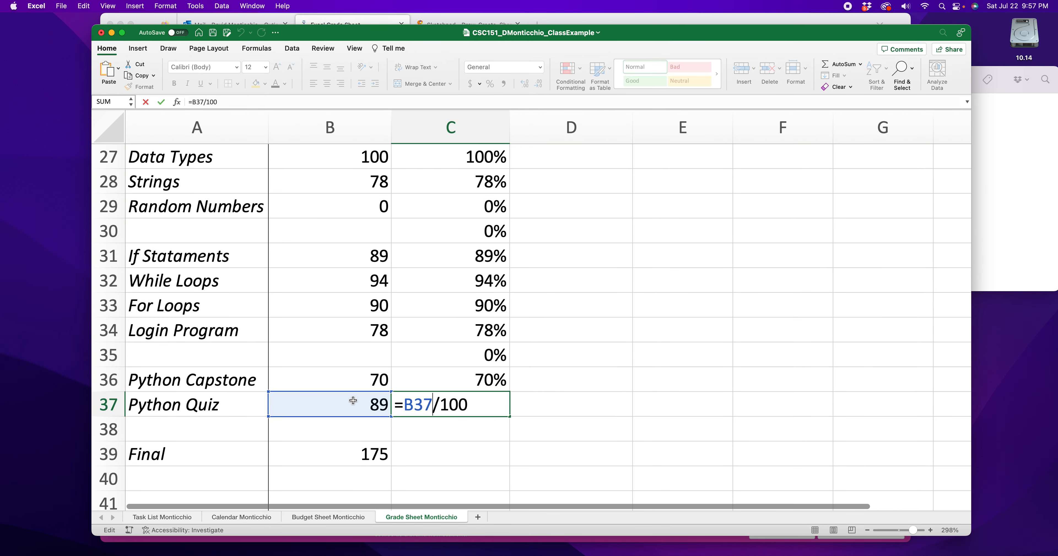
{"action": "key", "text": "Return"}
{"action": "double_click", "coordinate": [462, 303]}
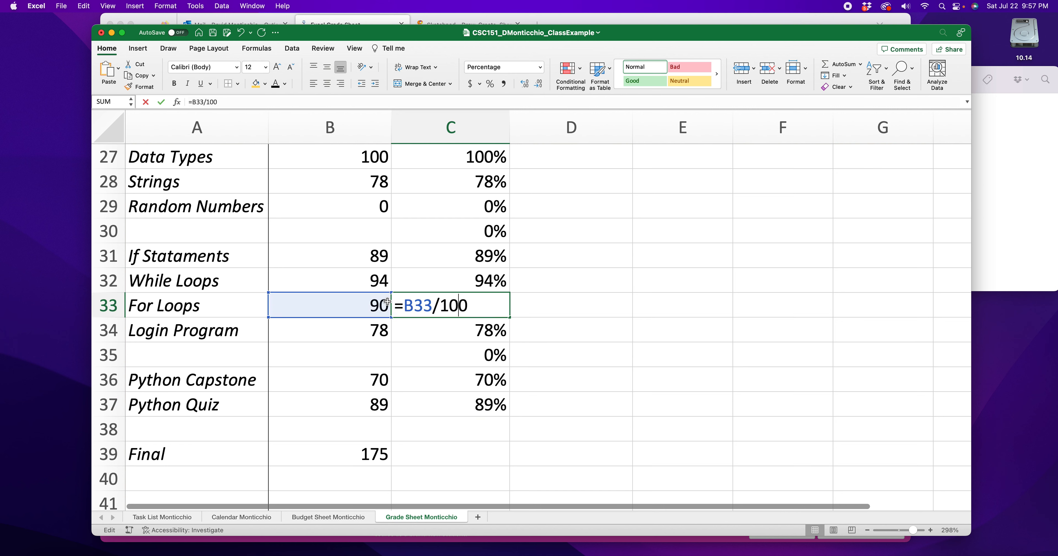
{"action": "key", "text": "Return"}
{"action": "double_click", "coordinate": [455, 255]}
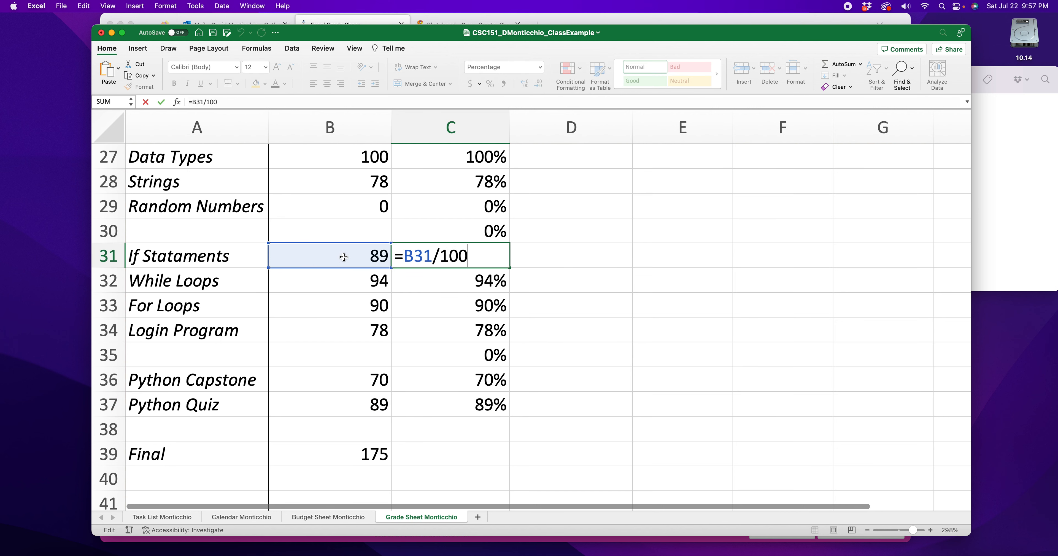
{"action": "key", "text": "Return"}
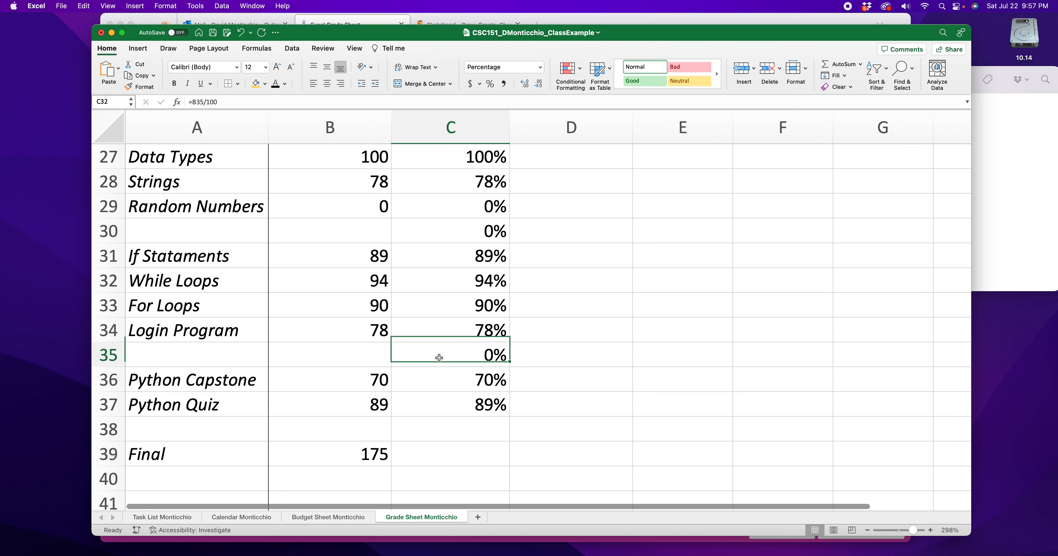
- Clear the percentage formulas from the blank separator rows in cells C35 and C30
{"action": "double_click", "coordinate": [443, 356]}
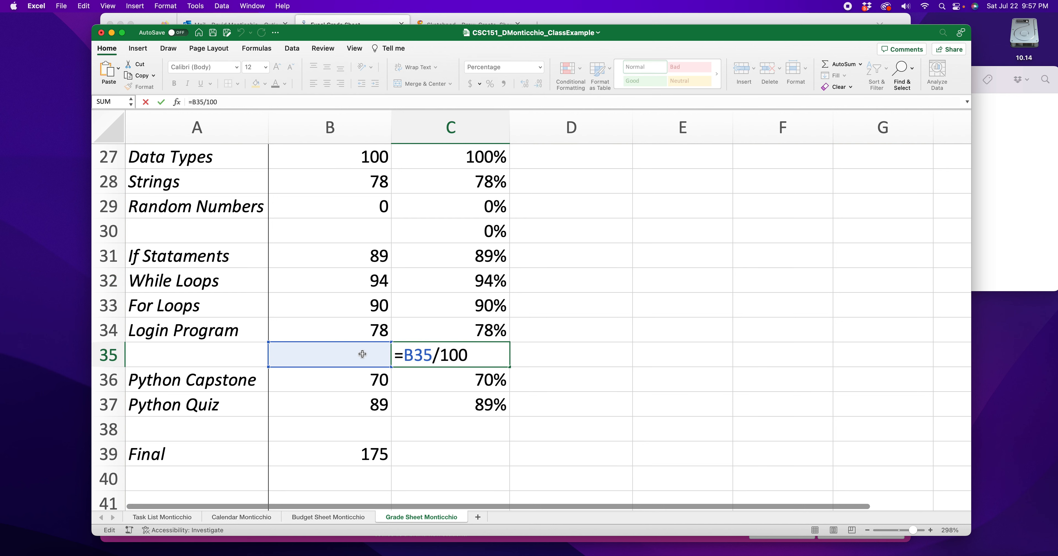
{"action": "left_click_drag", "start_coordinate": [472, 357], "coordinate": [397, 356]}
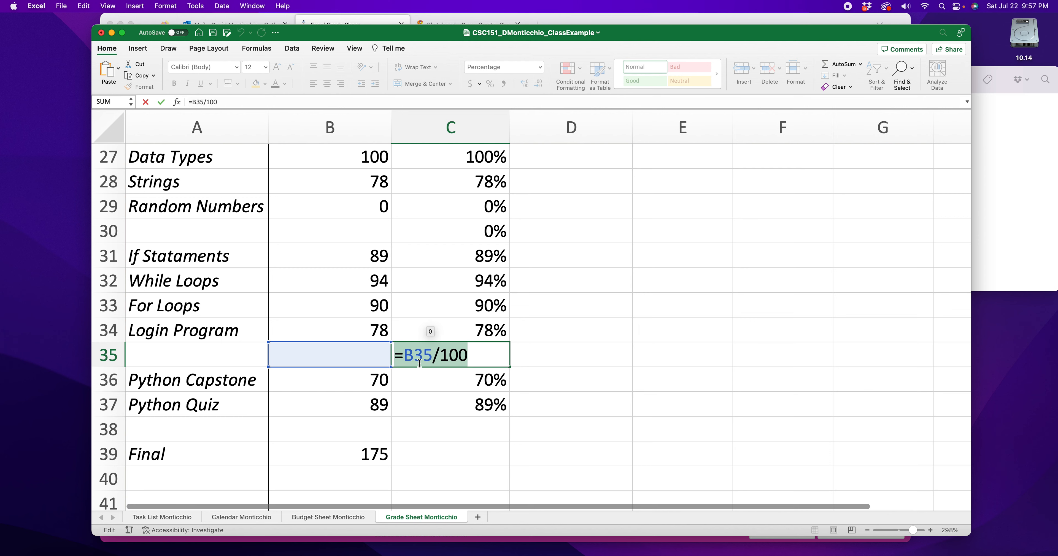
{"action": "key", "text": "BackSpace"}
{"action": "key", "text": "Return"}
{"action": "left_click", "coordinate": [495, 242]}
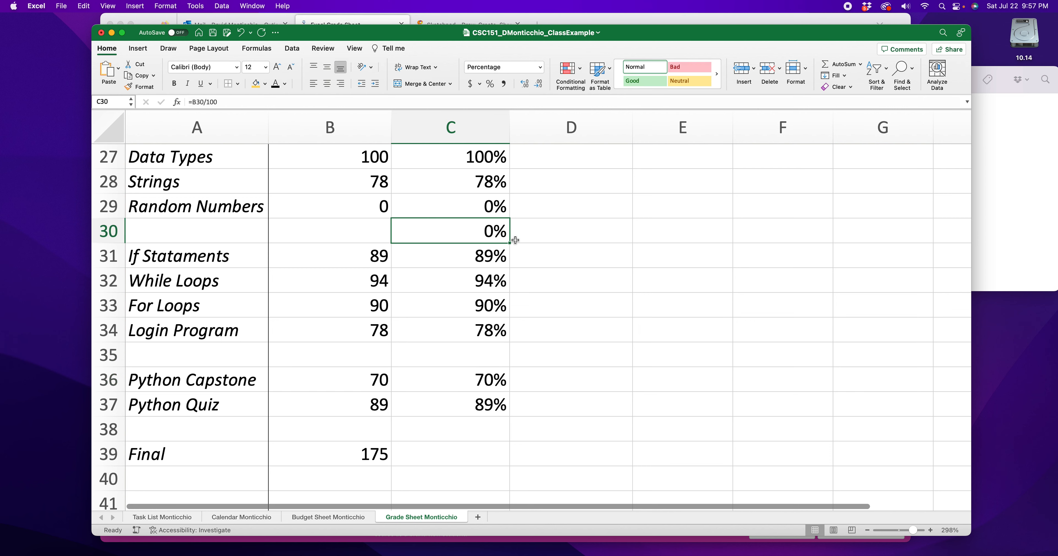
{"action": "key", "text": "BackSpace"}
- Clear the percentage formulas from the blank separator rows in cells C25 and C22
{"action": "scroll", "coordinate": [518, 262], "scroll_direction": "up", "scroll_amount": 5}
{"action": "left_click", "coordinate": [498, 291]}
{"action": "key", "text": "BackSpace"}
{"action": "scroll", "coordinate": [498, 291], "scroll_direction": "up", "scroll_amount": 2}
{"action": "left_click", "coordinate": [489, 278]}
{"action": "key", "text": "BackSpace"}
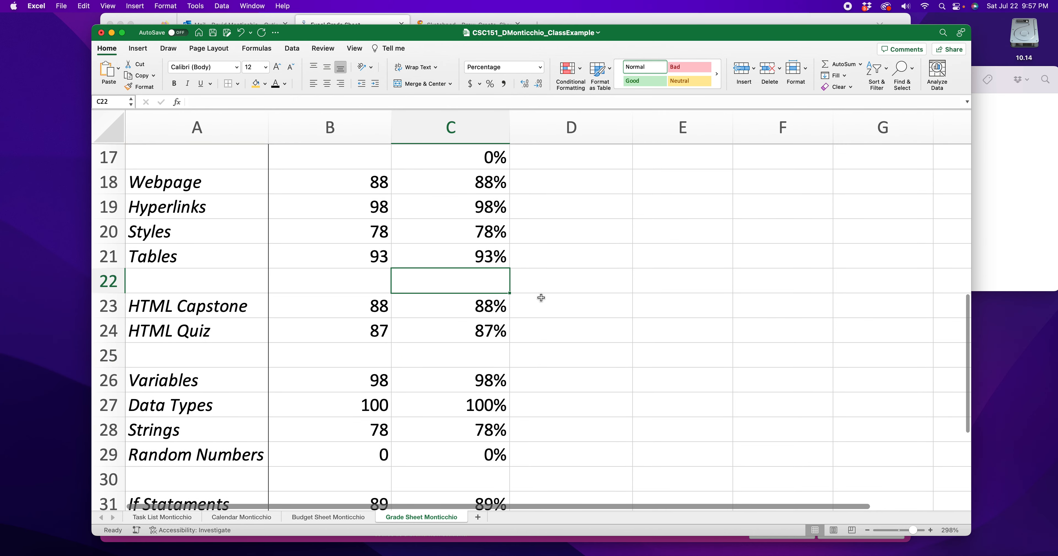
- Clear the percentage formulas from the remaining blank separator rows in cells C17, C14 and C9
{"action": "scroll", "coordinate": [526, 292], "scroll_direction": "up", "scroll_amount": 3}
{"action": "scroll", "coordinate": [510, 286], "scroll_direction": "up", "scroll_amount": 2}
{"action": "left_click", "coordinate": [492, 303]}
{"action": "key", "text": "BackSpace"}
{"action": "left_click", "coordinate": [488, 236]}
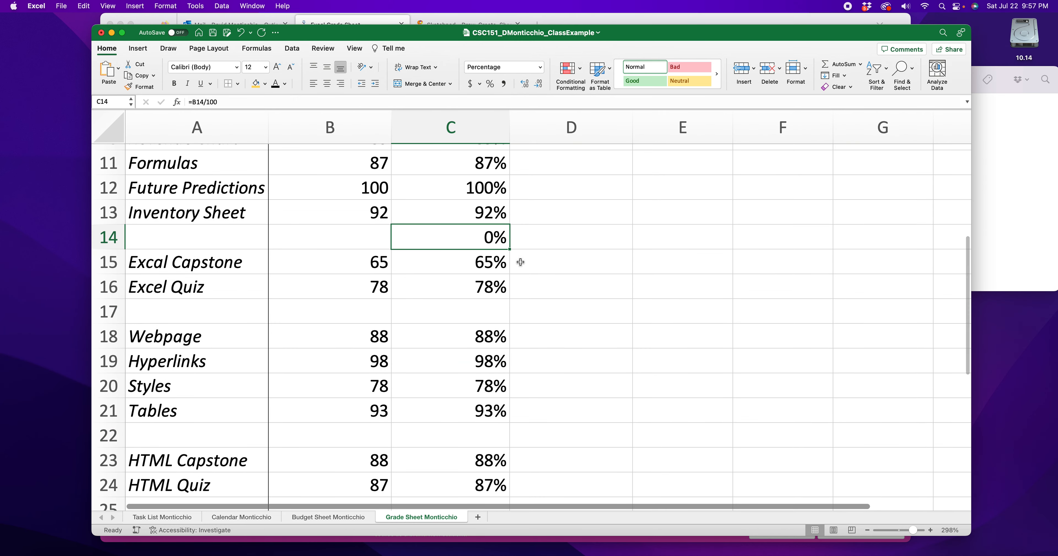
{"action": "key", "text": "BackSpace"}
{"action": "scroll", "coordinate": [571, 285], "scroll_direction": "up", "scroll_amount": 3}
{"action": "scroll", "coordinate": [570, 285], "scroll_direction": "up", "scroll_amount": 2}
{"action": "left_click", "coordinate": [488, 229]}
{"action": "key", "text": "BackSpace"}
{"action": "scroll", "coordinate": [544, 277], "scroll_direction": "up", "scroll_amount": 4}
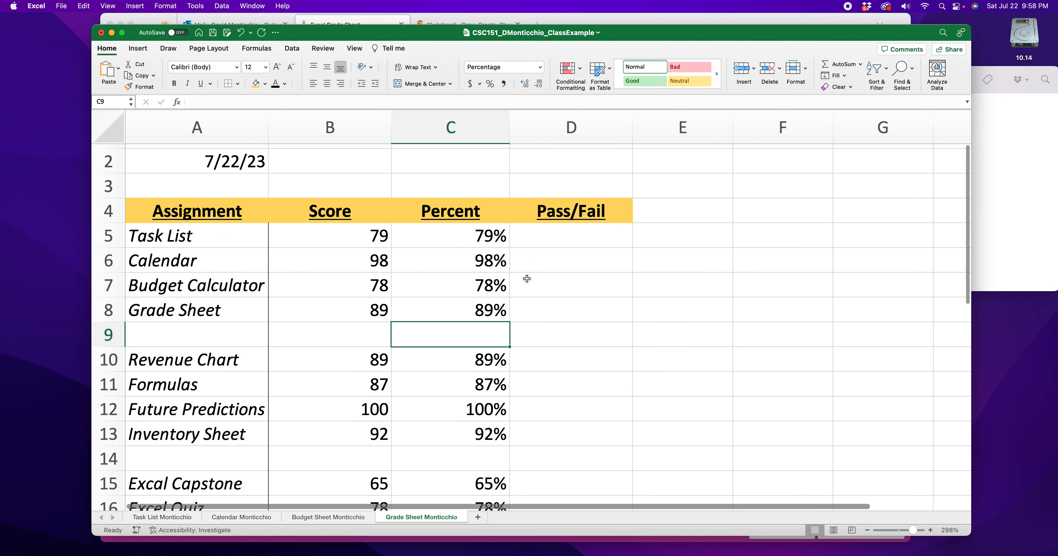
{"action": "left_click", "coordinate": [633, 318]}
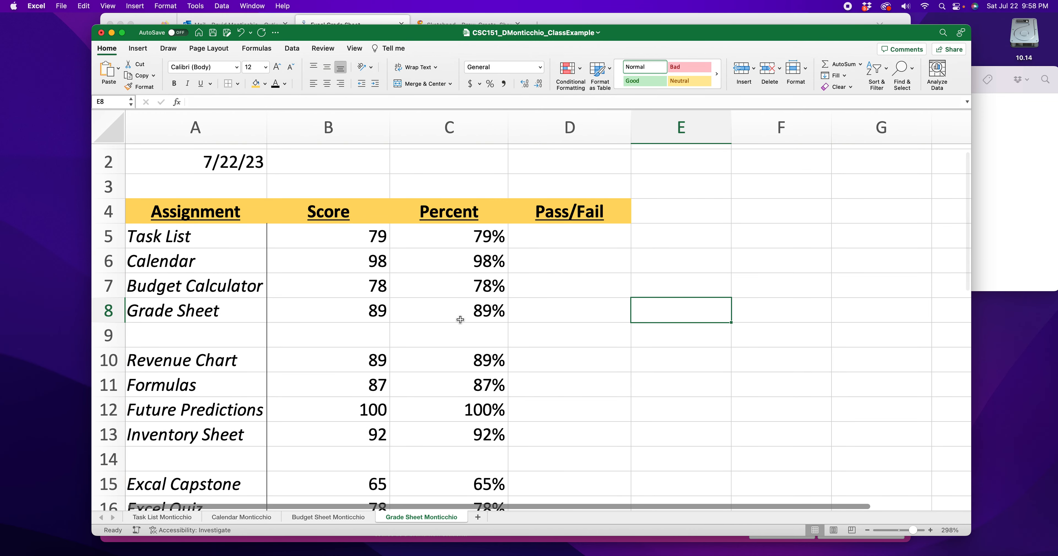
- Review the Percent column for rows 5 to 16, including the blank separator rows 9 and 14
{"action": "scroll", "coordinate": [462, 288], "scroll_direction": "down", "scroll_amount": 1}
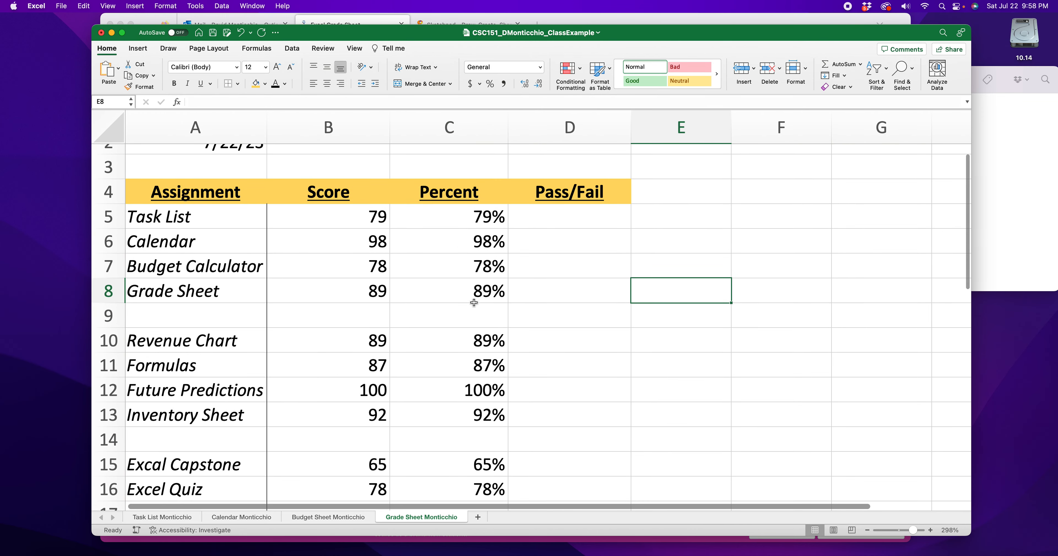
{"action": "left_click_drag", "start_coordinate": [490, 311], "coordinate": [348, 314]}
{"action": "left_click_drag", "start_coordinate": [480, 217], "coordinate": [489, 316]}
{"action": "left_click", "coordinate": [490, 337]}
{"action": "left_click_drag", "start_coordinate": [479, 219], "coordinate": [485, 290]}
{"action": "left_click_drag", "start_coordinate": [478, 341], "coordinate": [484, 390]}
{"action": "scroll", "coordinate": [483, 326], "scroll_direction": "down", "scroll_amount": 4}
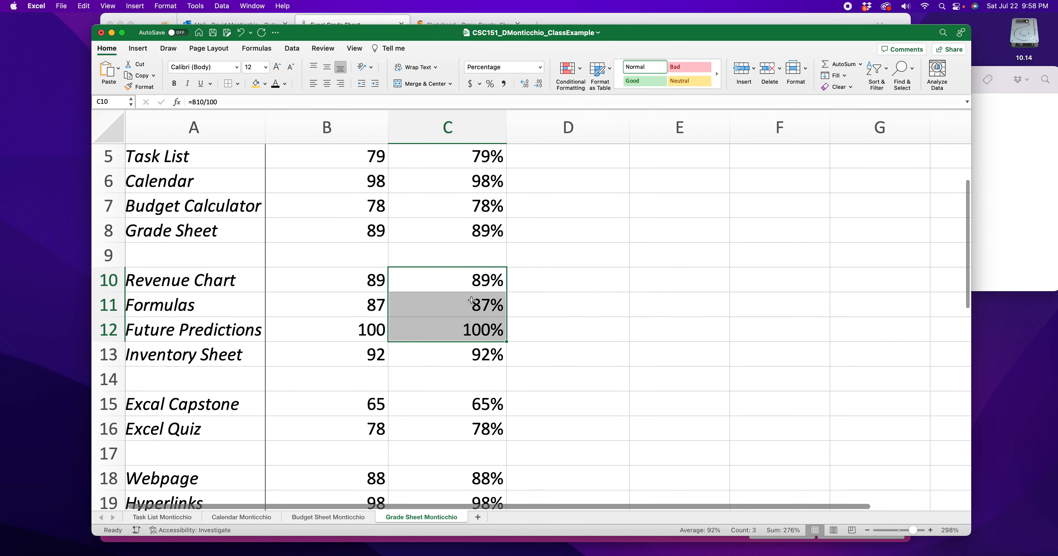
{"action": "scroll", "coordinate": [483, 327], "scroll_direction": "down", "scroll_amount": 1}
{"action": "left_click_drag", "start_coordinate": [428, 312], "coordinate": [480, 314]}
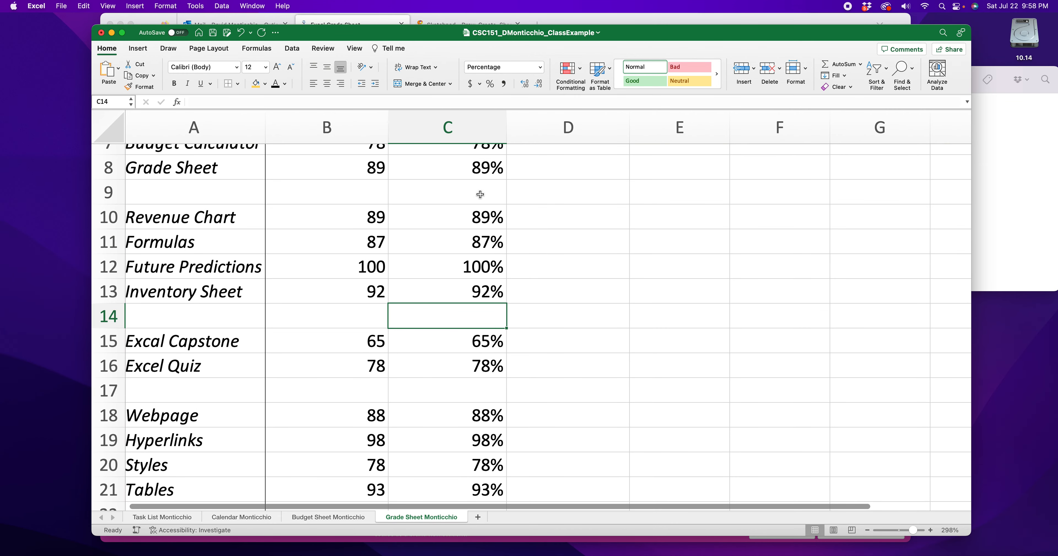
{"action": "left_click_drag", "start_coordinate": [479, 197], "coordinate": [206, 199]}
{"action": "left_click_drag", "start_coordinate": [476, 320], "coordinate": [185, 321]}
{"action": "left_click", "coordinate": [551, 323]}
- Calculate the Final percentage in cell C39 with the formula =B39/100
{"action": "scroll", "coordinate": [553, 325], "scroll_direction": "down", "scroll_amount": 7}
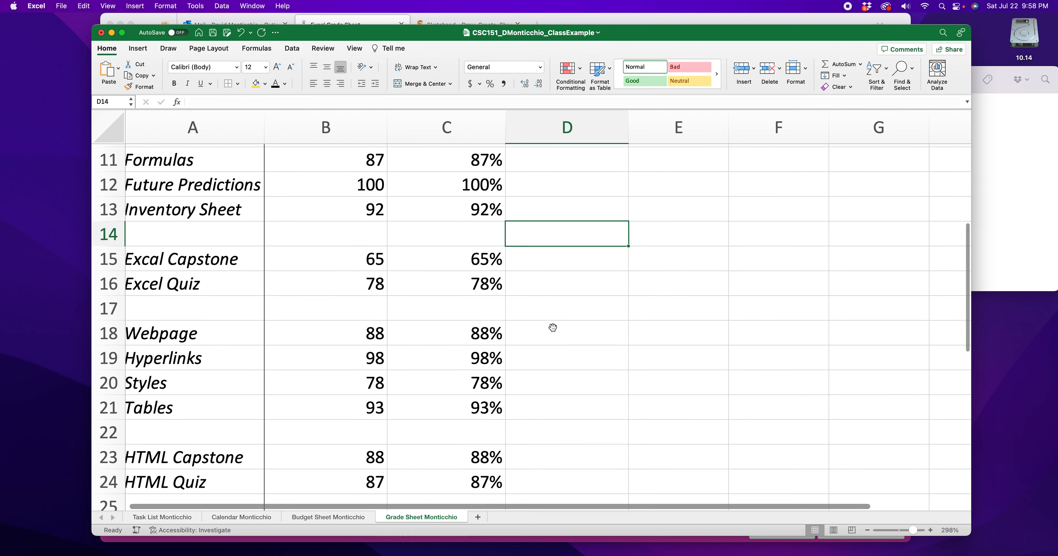
{"action": "scroll", "coordinate": [551, 332], "scroll_direction": "down", "scroll_amount": 4}
{"action": "scroll", "coordinate": [452, 338], "scroll_direction": "down", "scroll_amount": 4}
{"action": "scroll", "coordinate": [438, 338], "scroll_direction": "down", "scroll_amount": 10}
{"action": "left_click", "coordinate": [476, 326]}
{"action": "type", "text": "="}
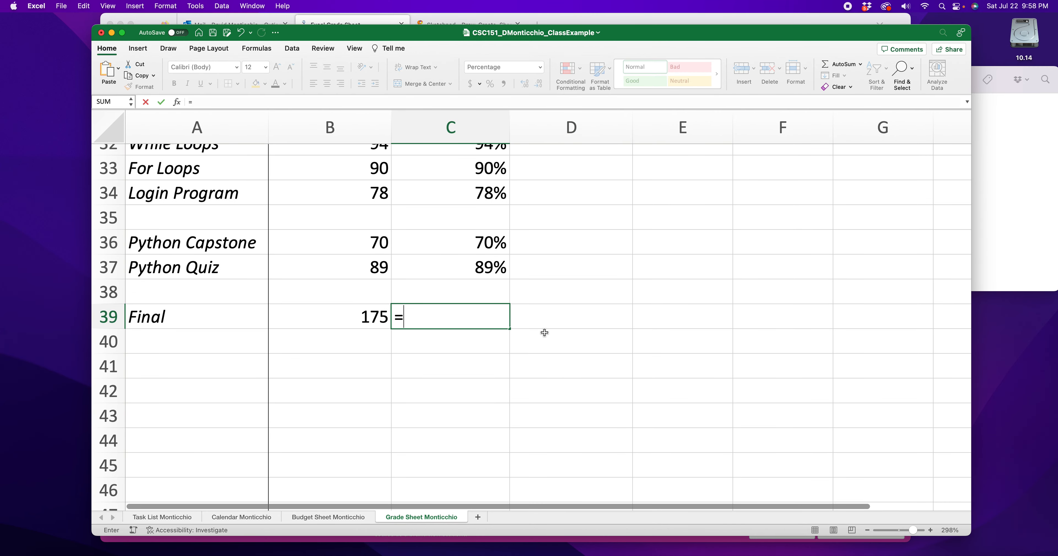
{"action": "left_click", "coordinate": [360, 314]}
{"action": "type", "text": "/100"}
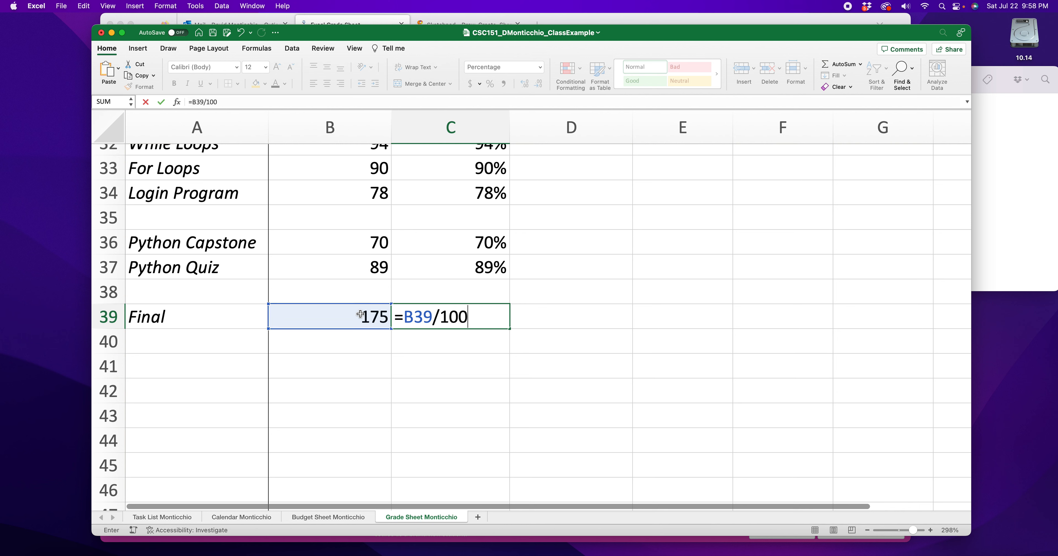
{"action": "key", "text": "Return"}
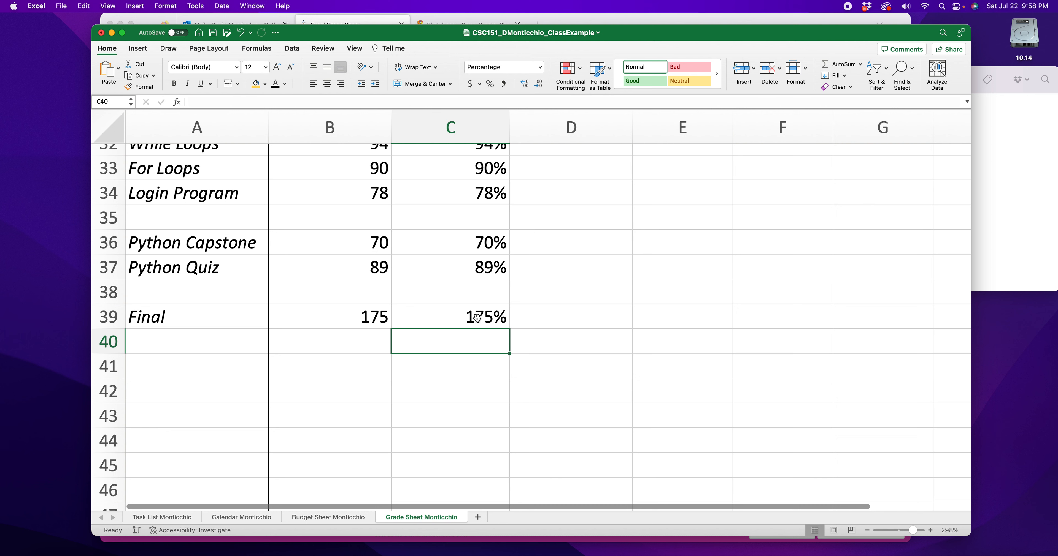
- Change the divisor in the Final percentage formula in C39 to 200, making it =B39/200
{"action": "double_click", "coordinate": [476, 317]}
{"action": "key", "text": "Escape"}
{"action": "double_click", "coordinate": [458, 317]}
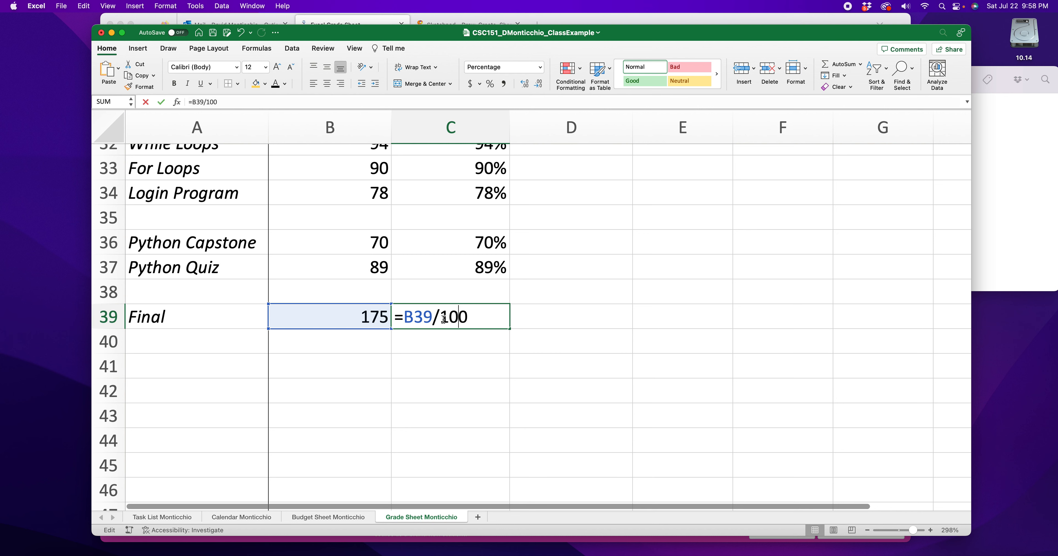
{"action": "left_click", "coordinate": [443, 319]}
{"action": "key", "text": "Delete"}
{"action": "type", "text": "2"}
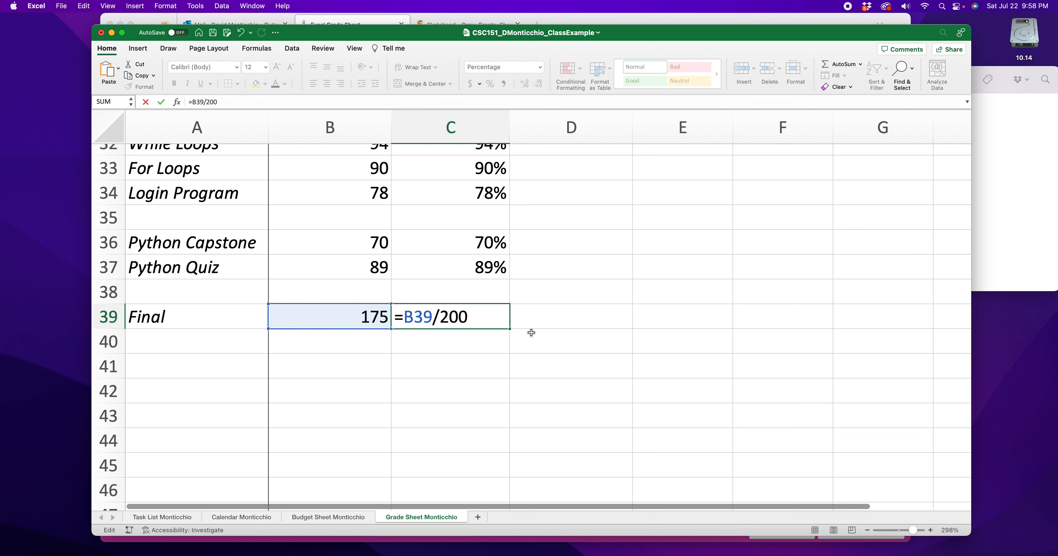
{"action": "key", "text": "Return"}
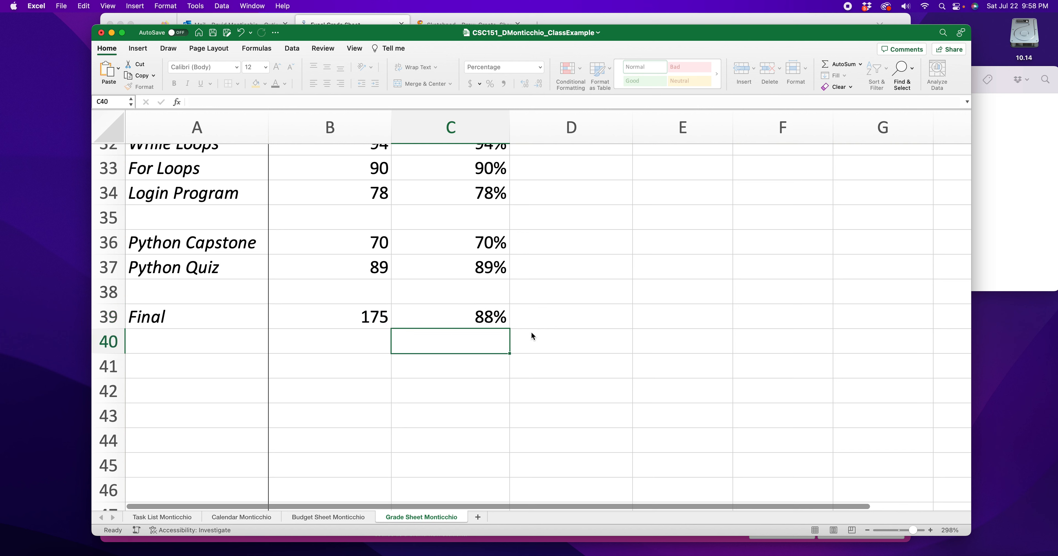
{"action": "left_click", "coordinate": [381, 321]}
{"action": "left_click", "coordinate": [456, 320]}
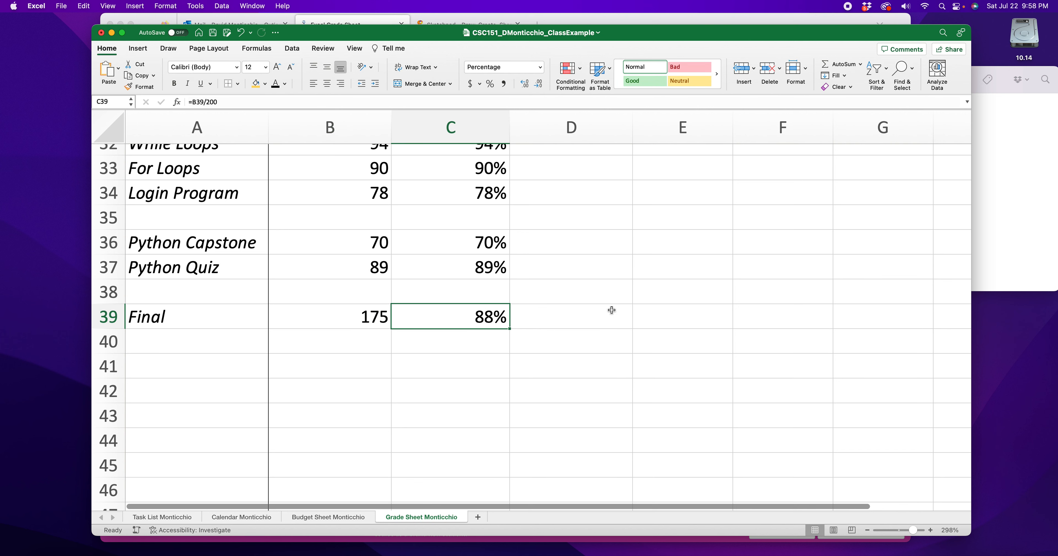
- Inspect the percentage formula for Budget Calculator in cell C7
{"action": "scroll", "coordinate": [600, 312], "scroll_direction": "up", "scroll_amount": 10}
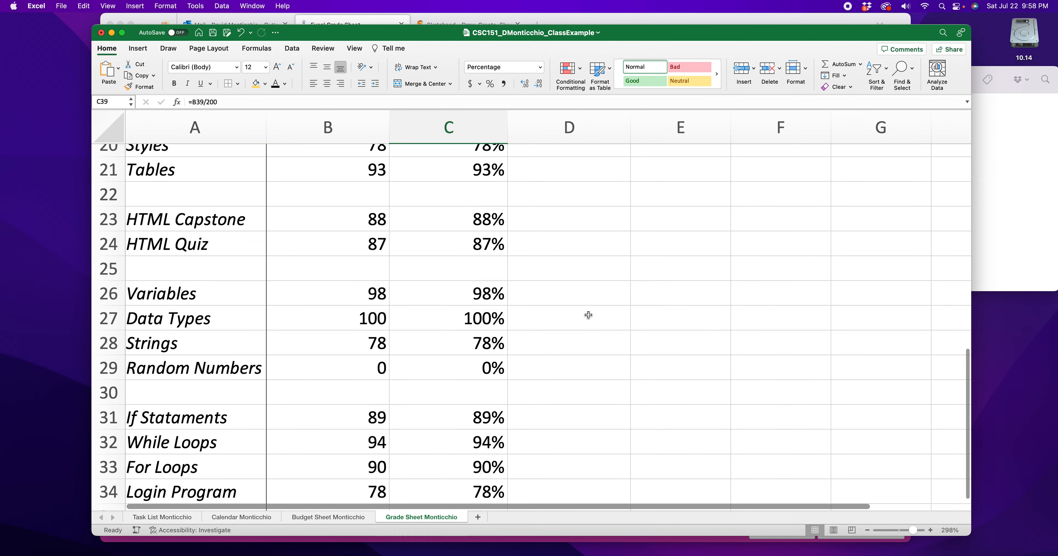
{"action": "scroll", "coordinate": [588, 315], "scroll_direction": "up", "scroll_amount": 5}
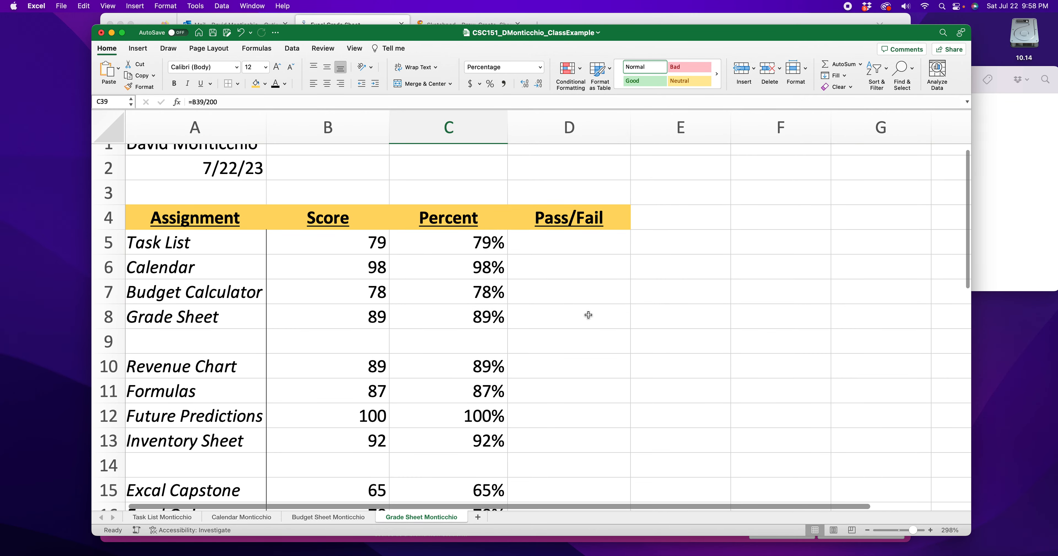
{"action": "scroll", "coordinate": [588, 316], "scroll_direction": "down", "scroll_amount": 2}
{"action": "double_click", "coordinate": [486, 223]}
{"action": "key", "text": "Escape"}
{"action": "double_click", "coordinate": [485, 223]}
{"action": "left_click_drag", "start_coordinate": [468, 220], "coordinate": [402, 221]}
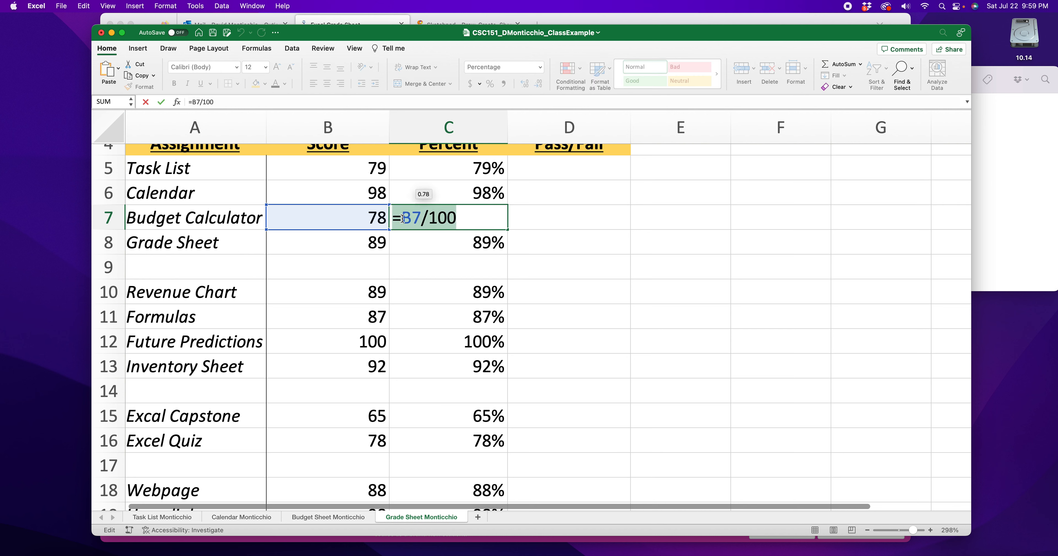
{"action": "key", "text": "Return"}
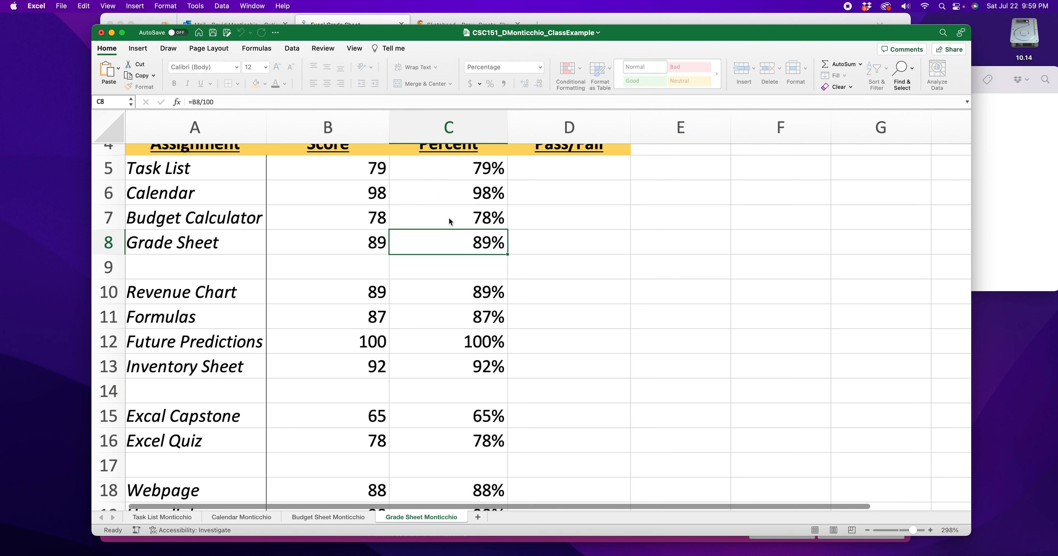
- Open the conditional formatting Highlight Cells Rules for the Task List percentage in cell C5
{"action": "scroll", "coordinate": [486, 212], "scroll_direction": "up", "scroll_amount": 1}
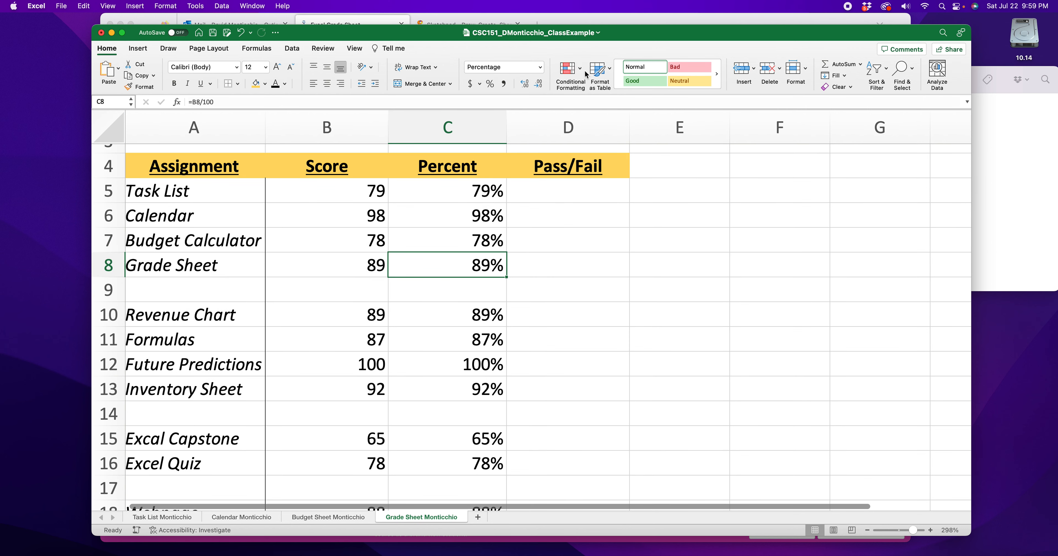
{"action": "scroll", "coordinate": [463, 197], "scroll_direction": "down", "scroll_amount": 1}
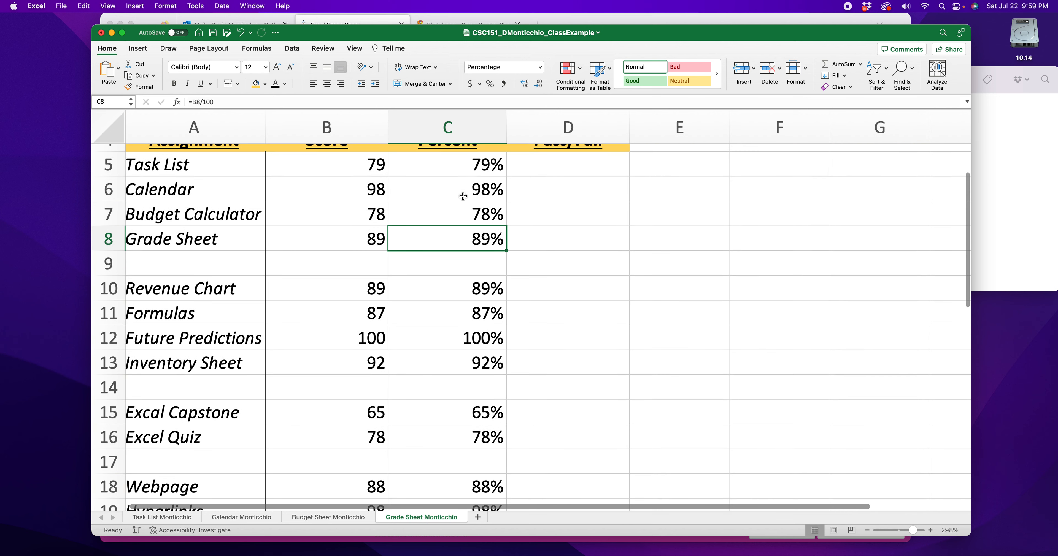
{"action": "left_click", "coordinate": [459, 168]}
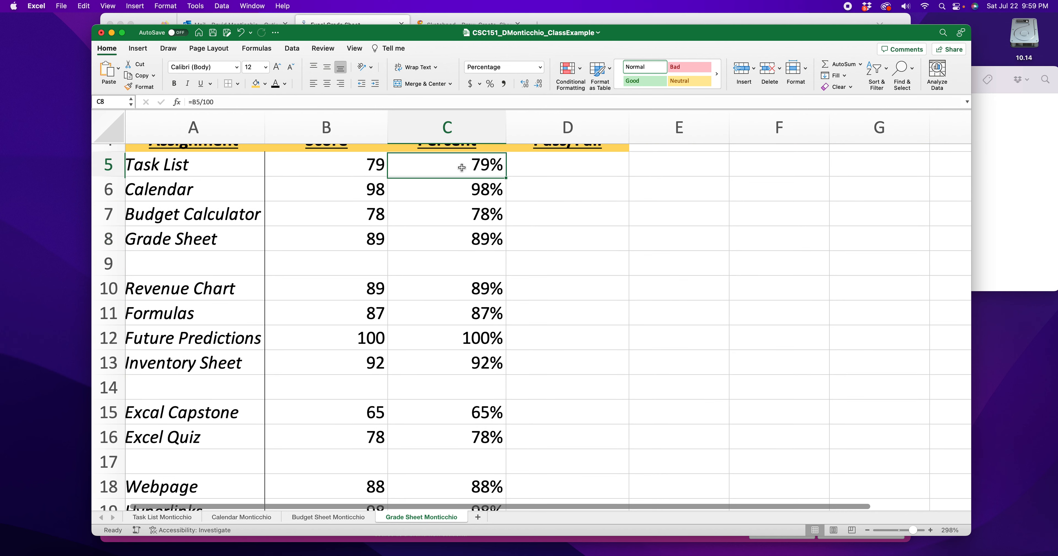
{"action": "scroll", "coordinate": [388, 264], "scroll_direction": "up", "scroll_amount": 1}
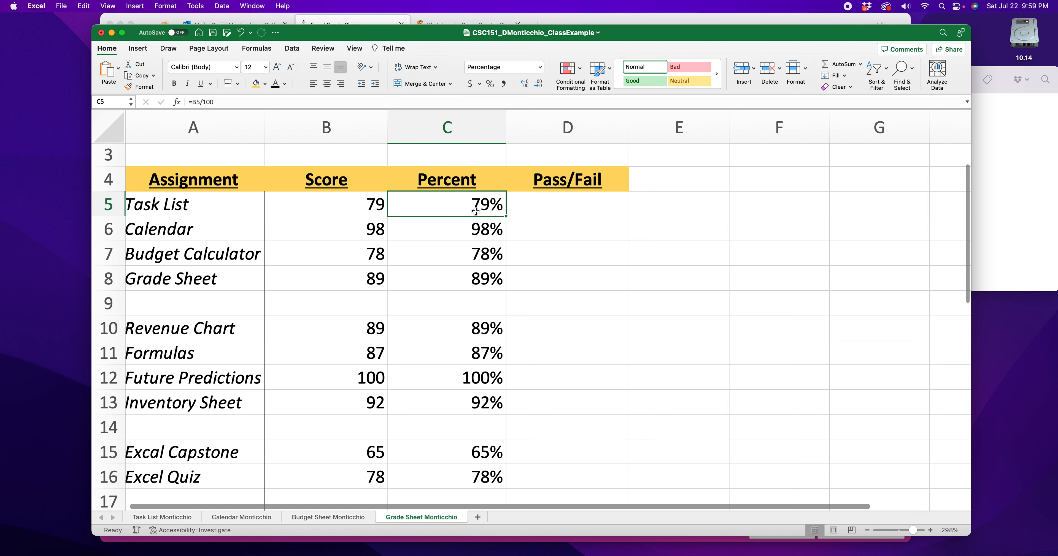
{"action": "scroll", "coordinate": [446, 208], "scroll_direction": "down", "scroll_amount": 1}
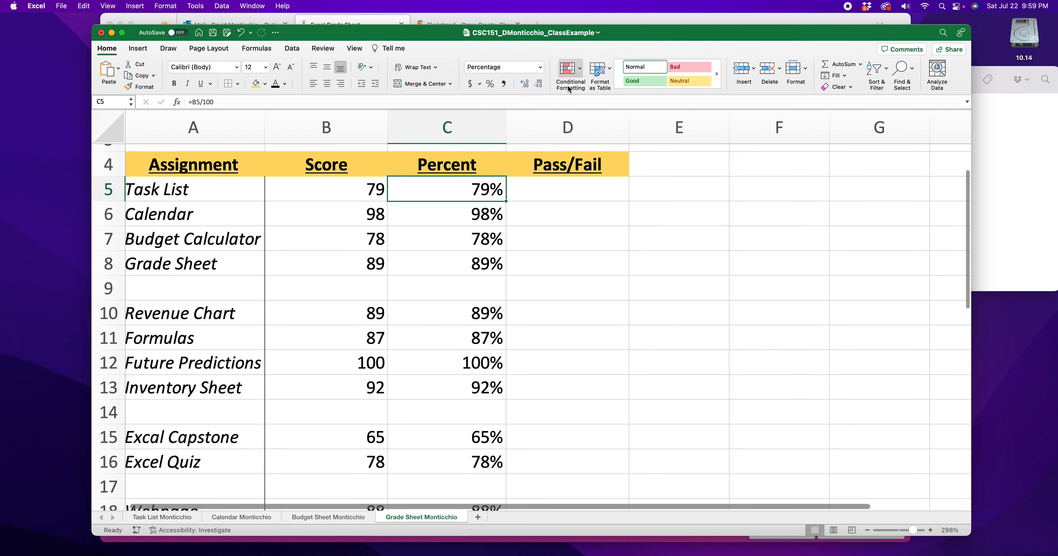
{"action": "left_click", "coordinate": [580, 71]}
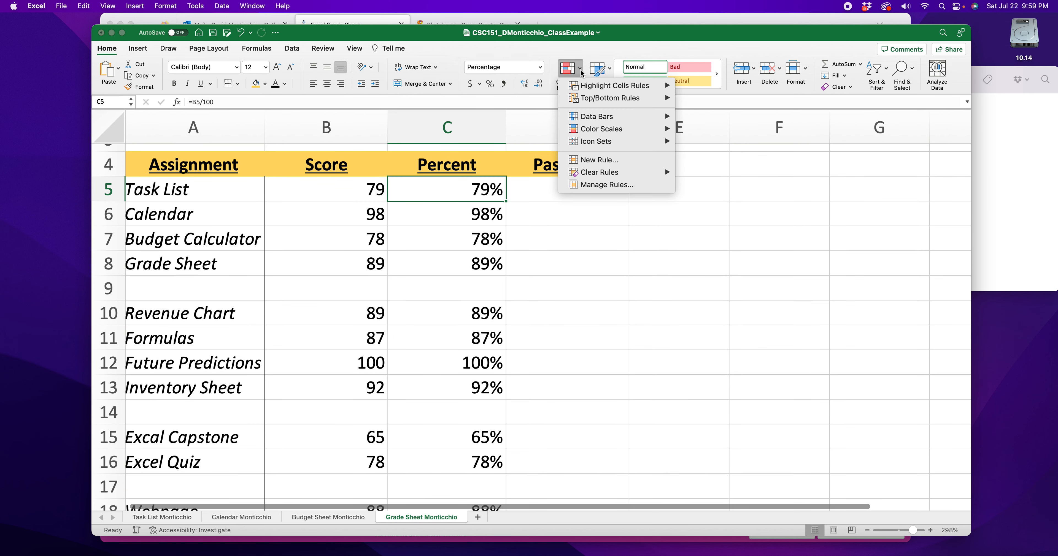
{"action": "mouse_move", "coordinate": [599, 91]}
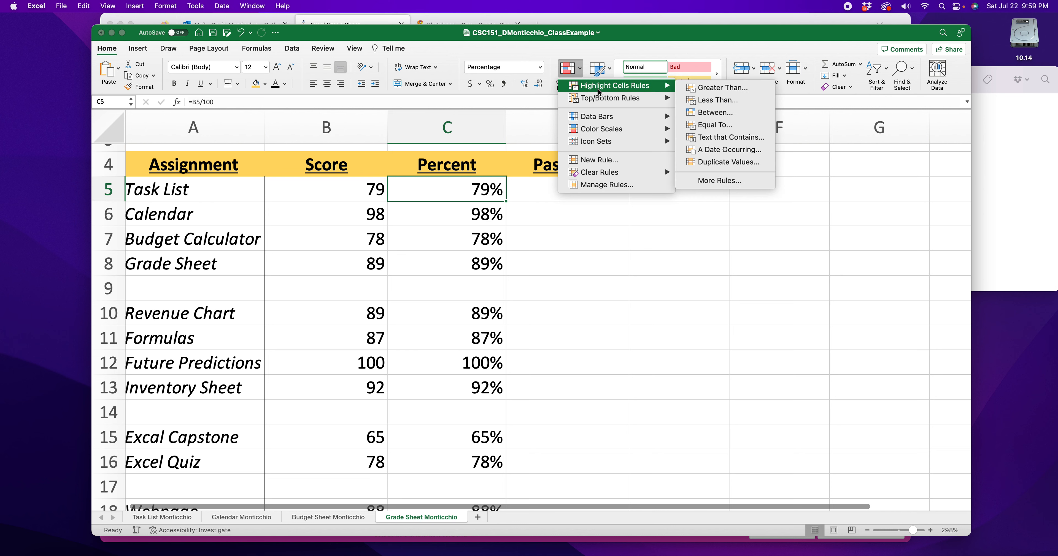
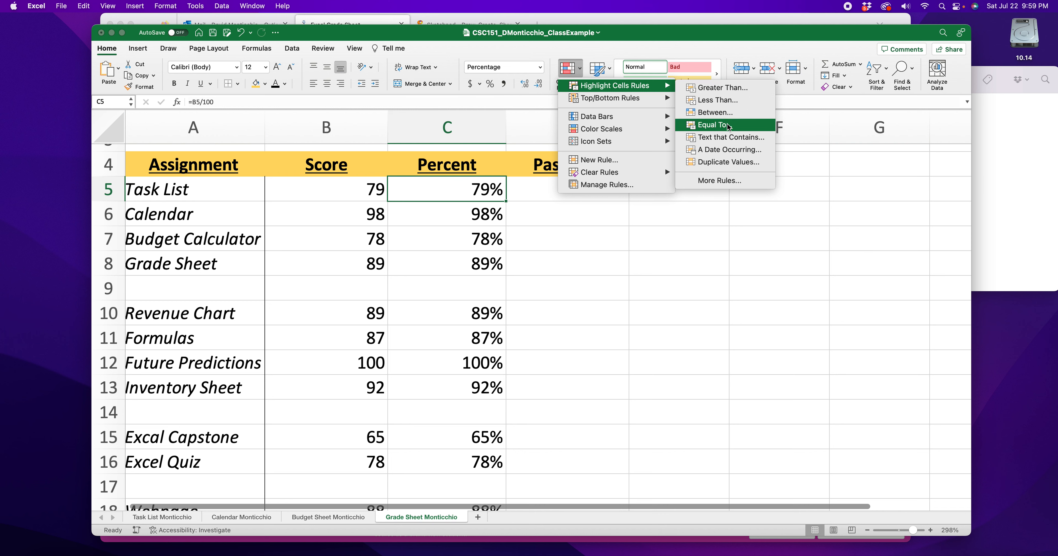
- Switch to Firefox and look up the conditional formatting requirement for the Grades column in the Grade Sheet rubric
{"action": "left_click", "coordinate": [725, 100]}
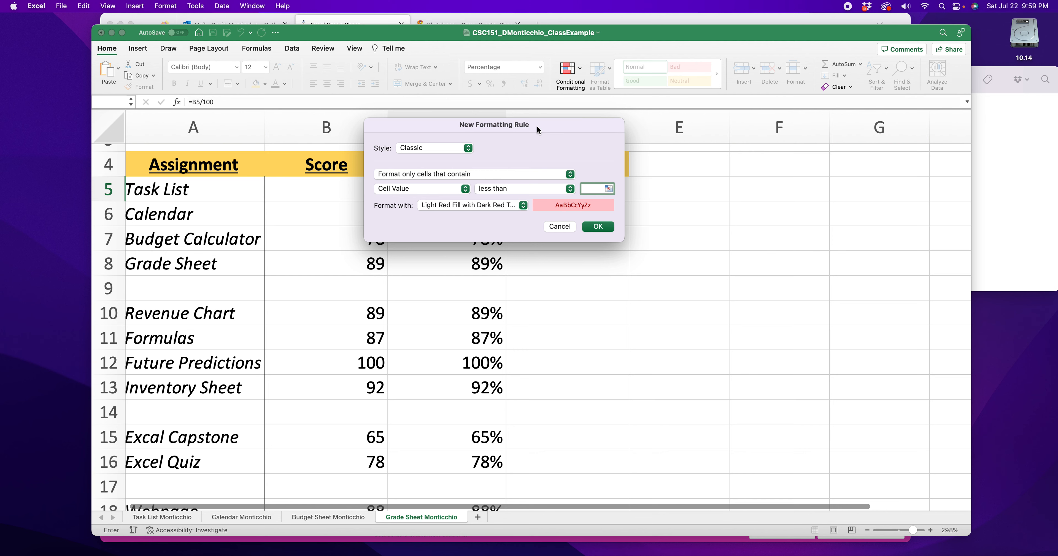
{"action": "left_click", "coordinate": [568, 25]}
{"action": "scroll", "coordinate": [511, 214], "scroll_direction": "up", "scroll_amount": 10}
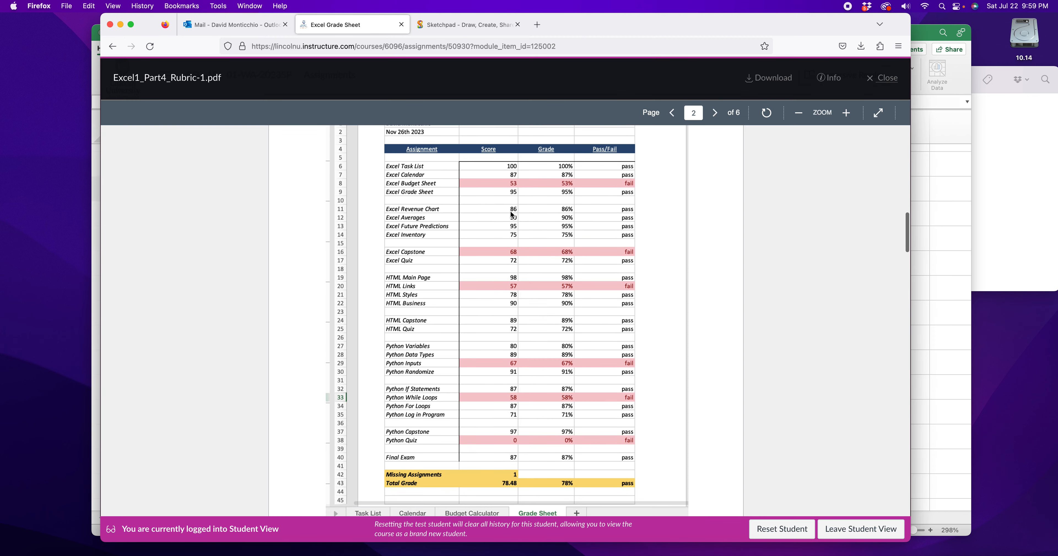
{"action": "scroll", "coordinate": [511, 215], "scroll_direction": "down", "scroll_amount": 10}
{"action": "scroll", "coordinate": [511, 211], "scroll_direction": "up", "scroll_amount": 3}
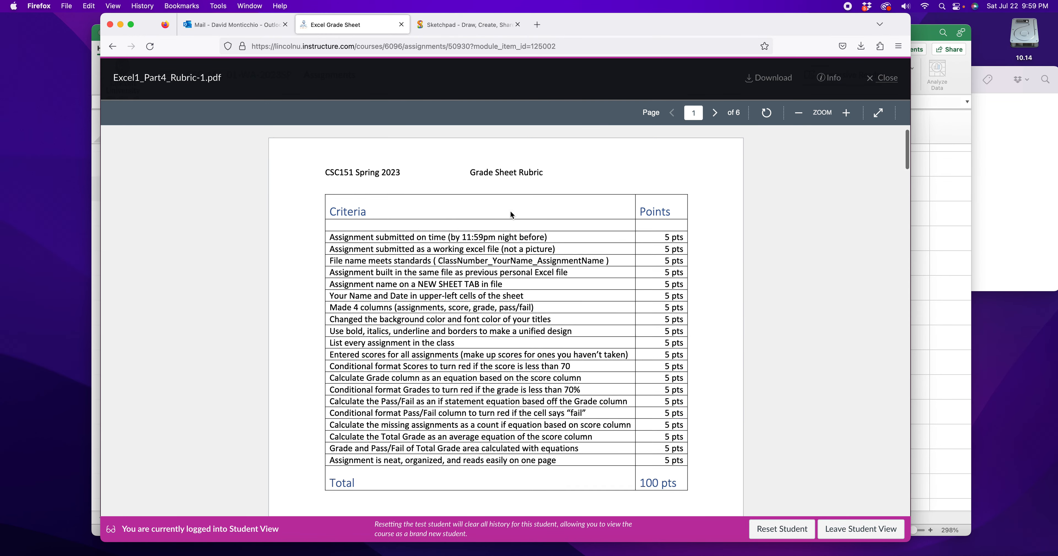
{"action": "scroll", "coordinate": [476, 248], "scroll_direction": "down", "scroll_amount": 2}
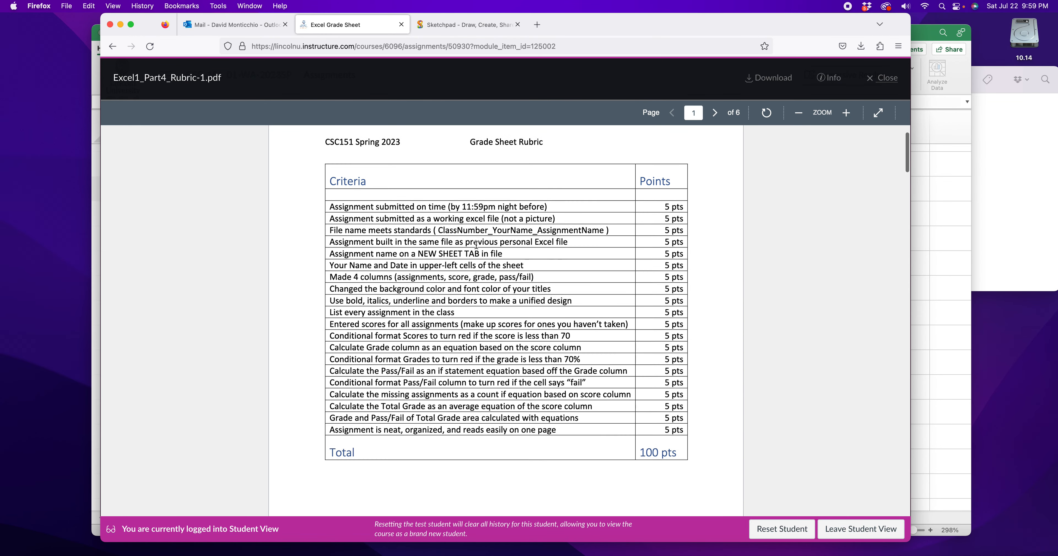
{"action": "left_click_drag", "start_coordinate": [340, 336], "coordinate": [583, 334]}
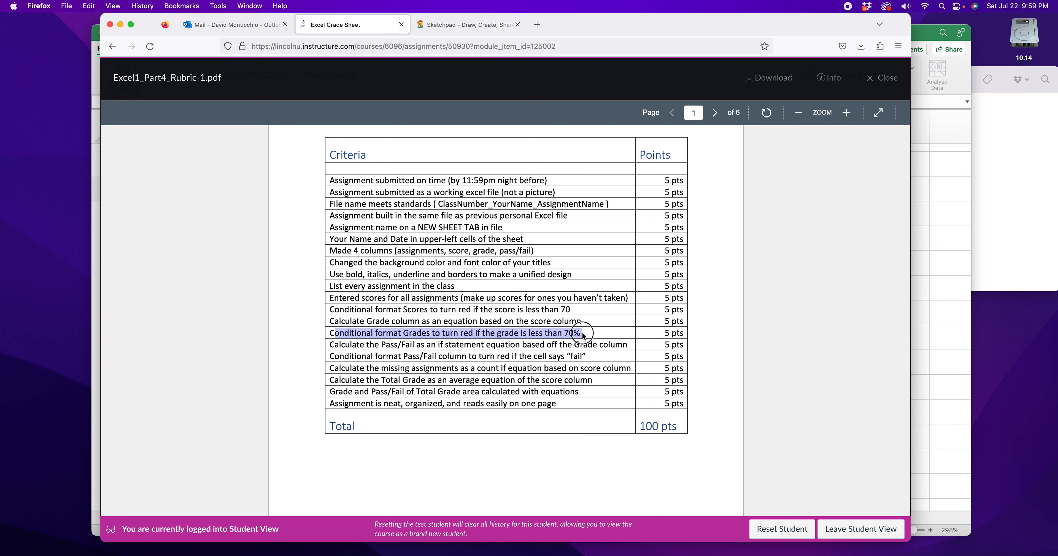
- Switch back to the Excel grade sheet and close the New Formatting Rule dialog
{"action": "left_click", "coordinate": [921, 309]}
{"action": "left_click", "coordinate": [919, 157]}
{"action": "key", "text": "Return"}
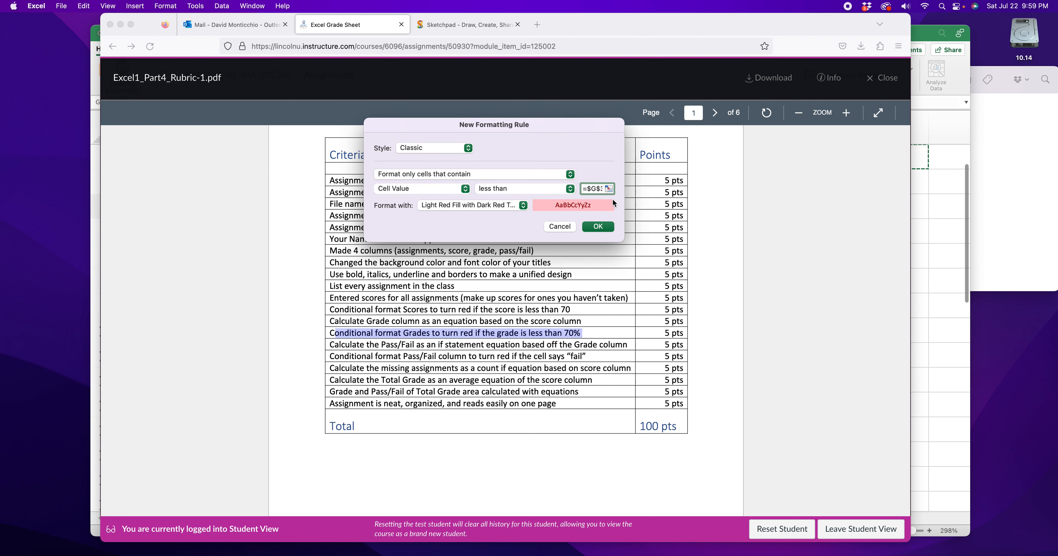
{"action": "key", "text": "Return"}
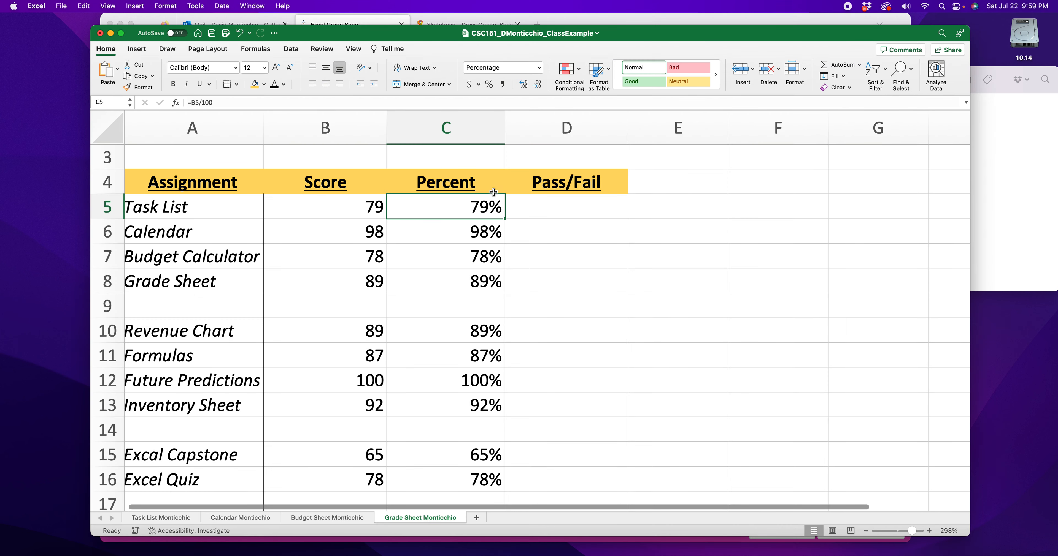
- Add a conditional formatting rule to the Task List percentage in C5 that fills values less than 70% light red with dark red text
{"action": "left_click", "coordinate": [576, 76]}
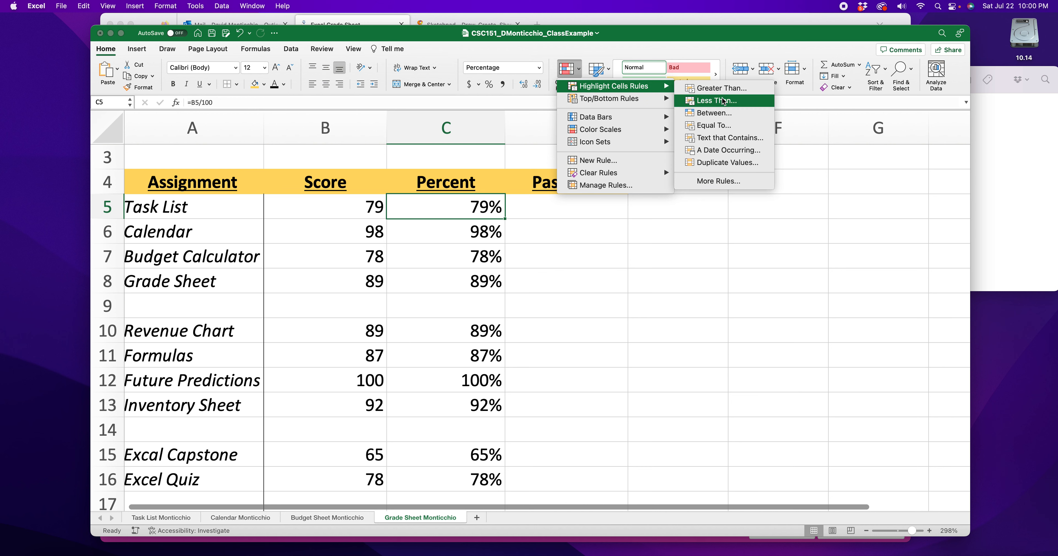
{"action": "left_click", "coordinate": [723, 103]}
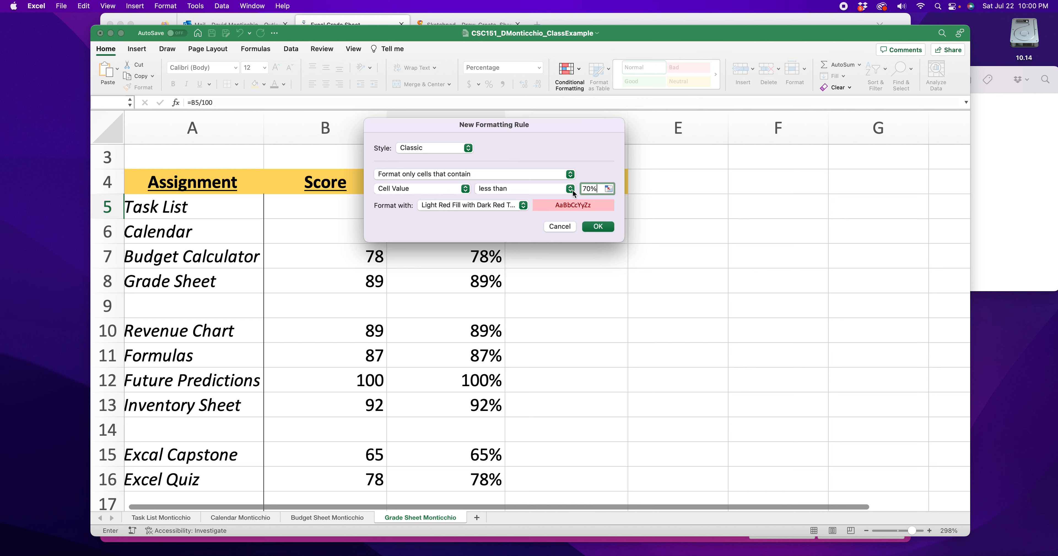
{"action": "double_click", "coordinate": [596, 188]}
{"action": "left_click", "coordinate": [606, 228]}
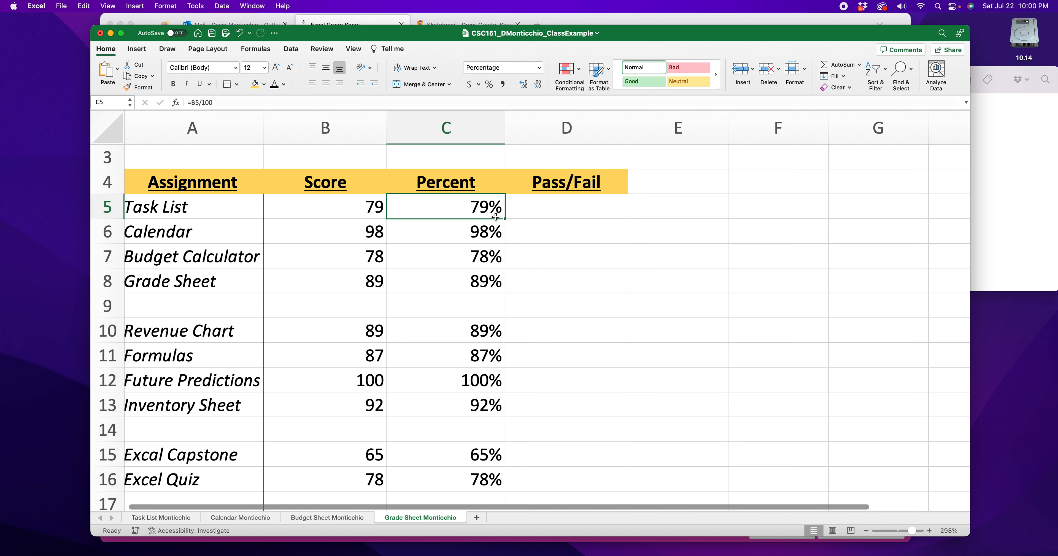
- Set the Task List score in B5 to 65 and check the percentage highlighting in C5
{"action": "left_click", "coordinate": [365, 210]}
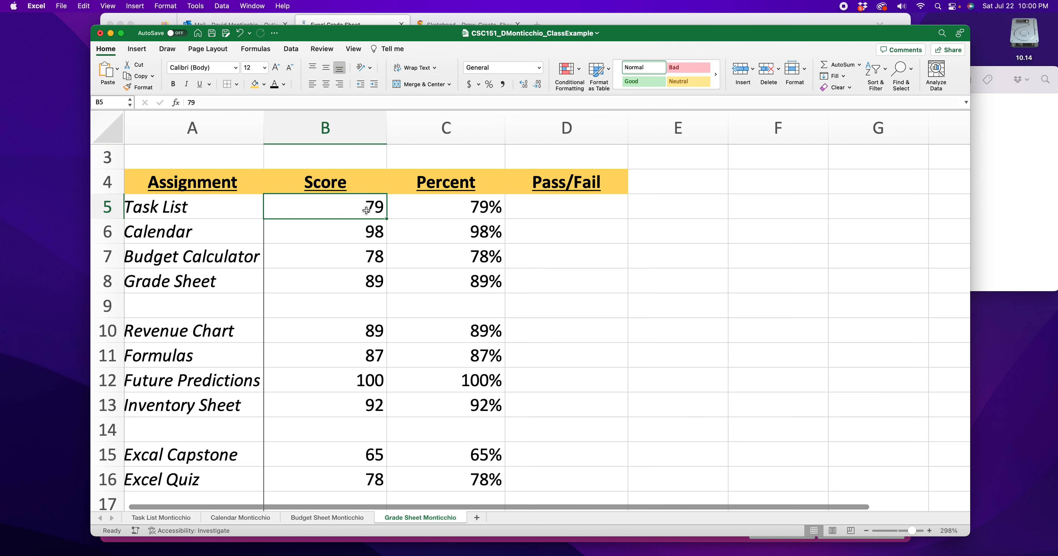
{"action": "type", "text": "65"}
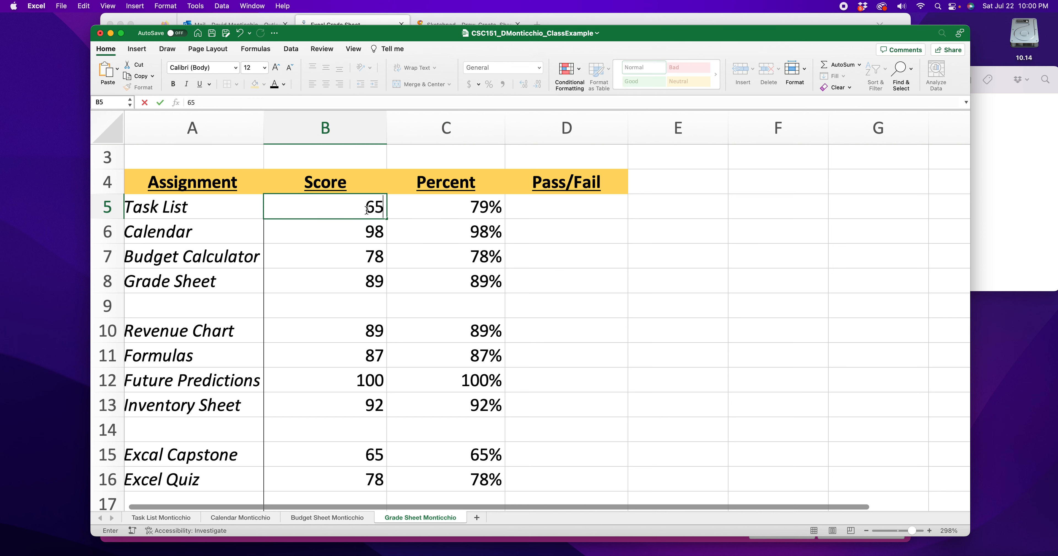
{"action": "key", "text": "Return"}
{"action": "left_click", "coordinate": [455, 215]}
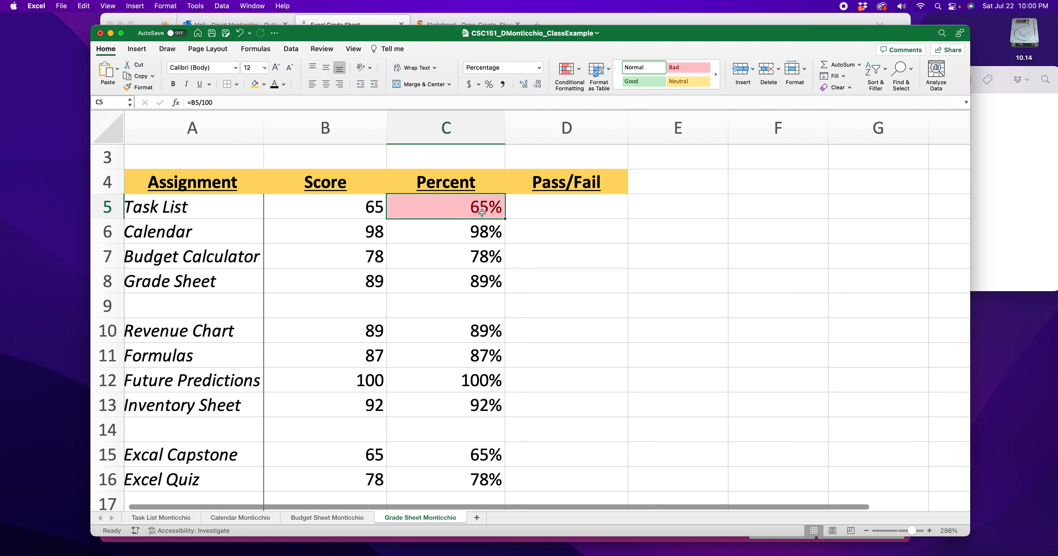
- Set the Task List score in B5 to 87 and check the percentage cell C5 again
{"action": "left_click", "coordinate": [369, 210]}
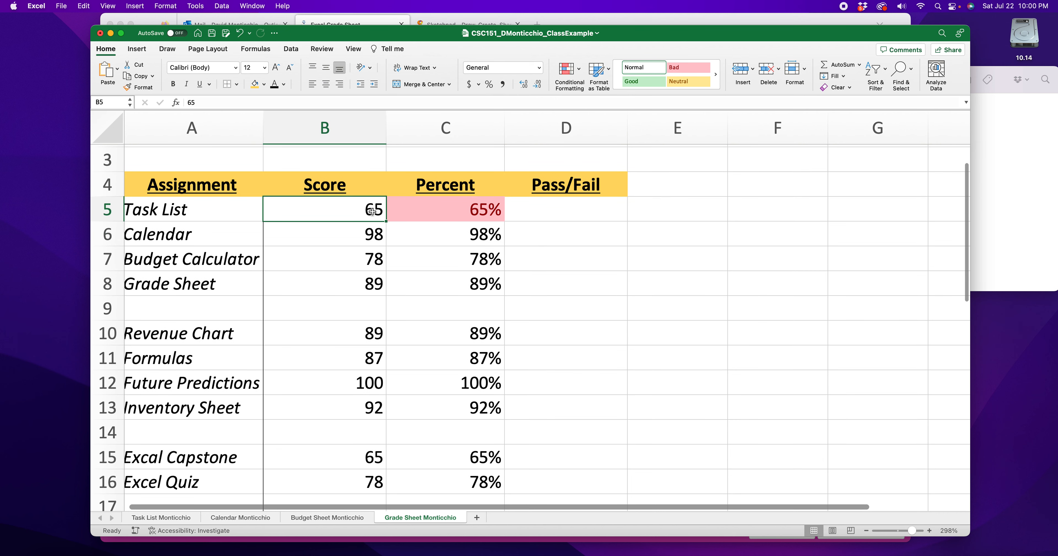
{"action": "type", "text": "87"}
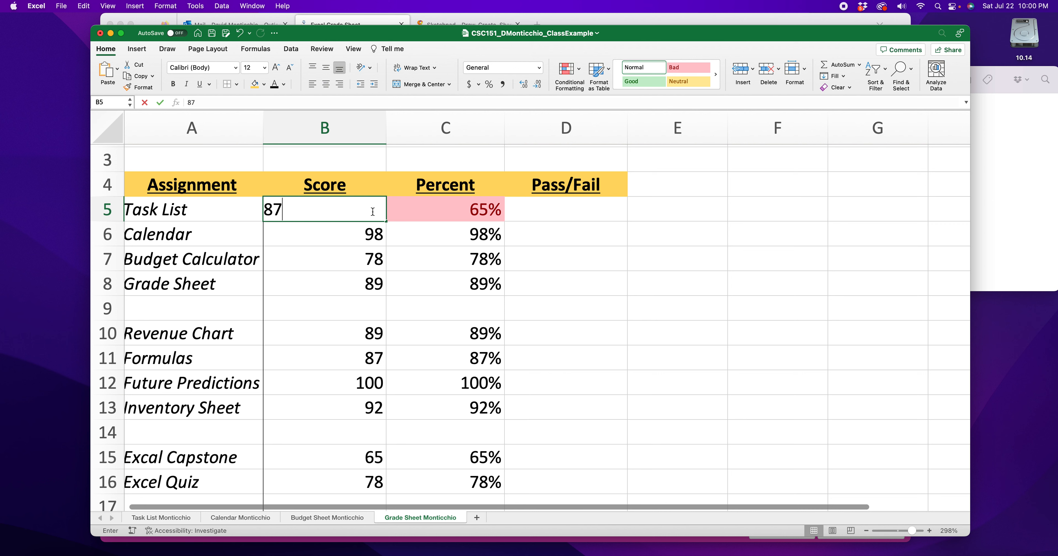
{"action": "key", "text": "Return"}
{"action": "left_click", "coordinate": [448, 209]}
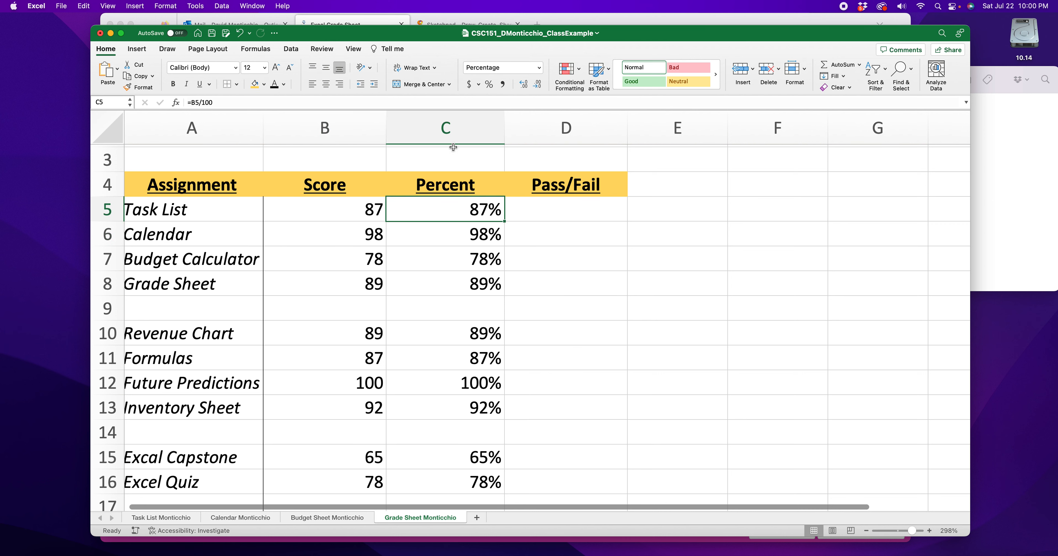
- Try to apply a light red highlight rule for values less than 70% to the whole of column C
{"action": "left_click", "coordinate": [452, 130]}
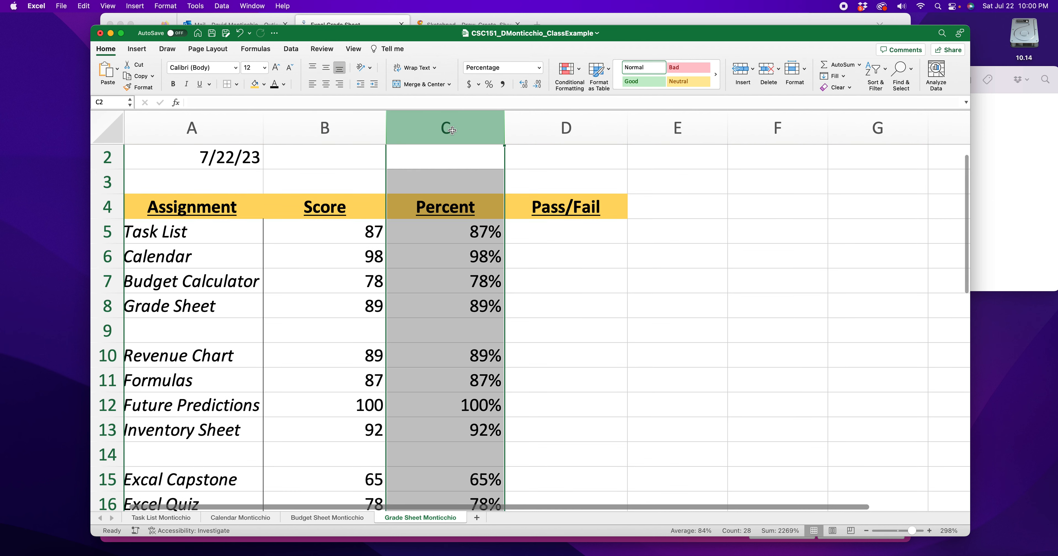
{"action": "left_click", "coordinate": [509, 265]}
{"action": "left_click_drag", "start_coordinate": [475, 233], "coordinate": [472, 299]}
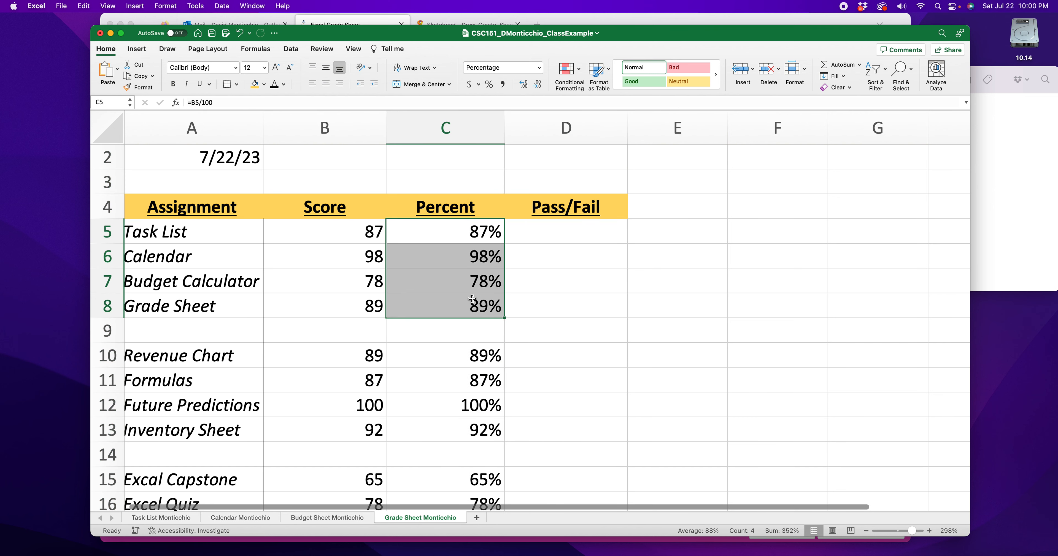
{"action": "left_click_drag", "start_coordinate": [481, 358], "coordinate": [475, 430]}
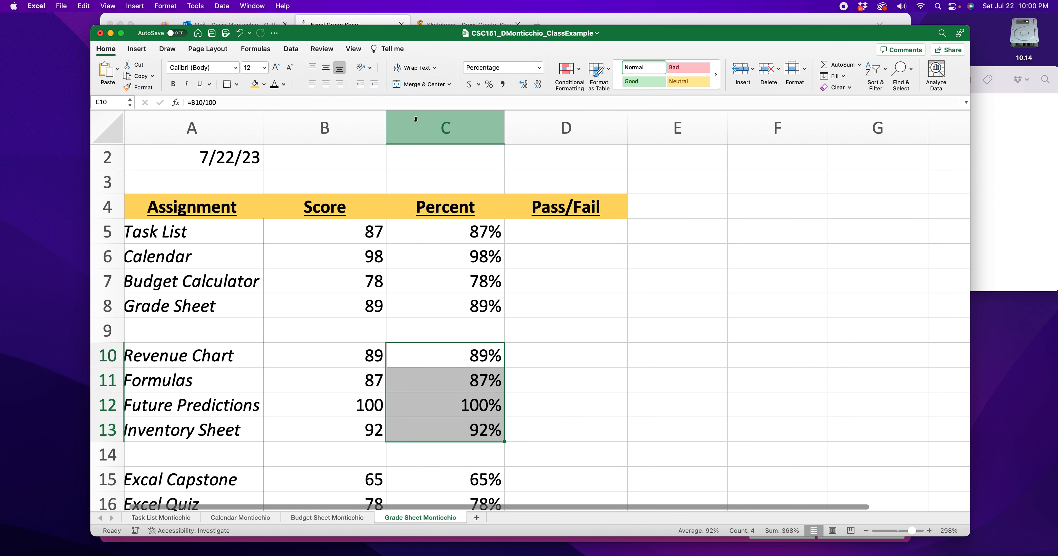
{"action": "left_click", "coordinate": [444, 128]}
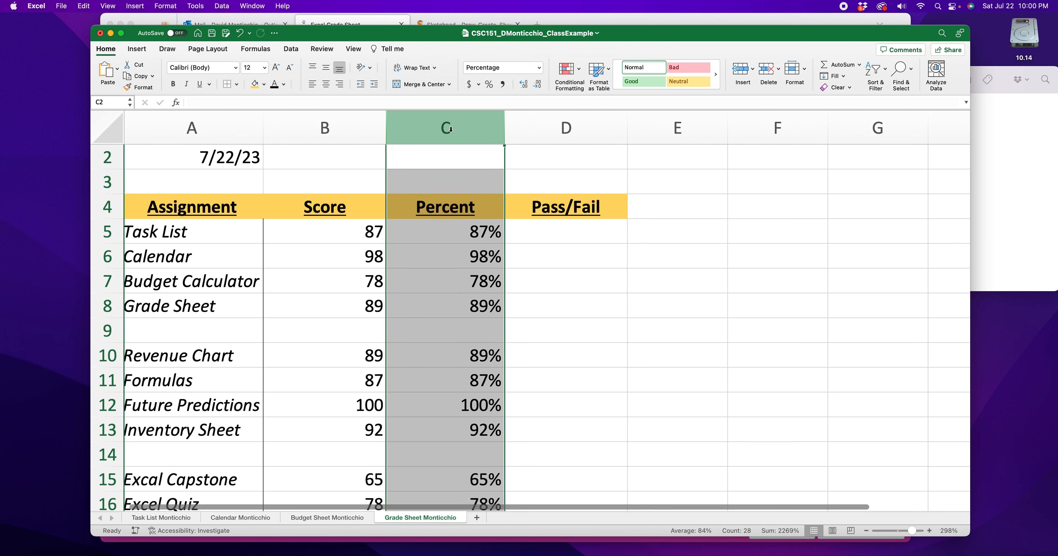
{"action": "left_click", "coordinate": [578, 69]}
{"action": "mouse_move", "coordinate": [633, 86]}
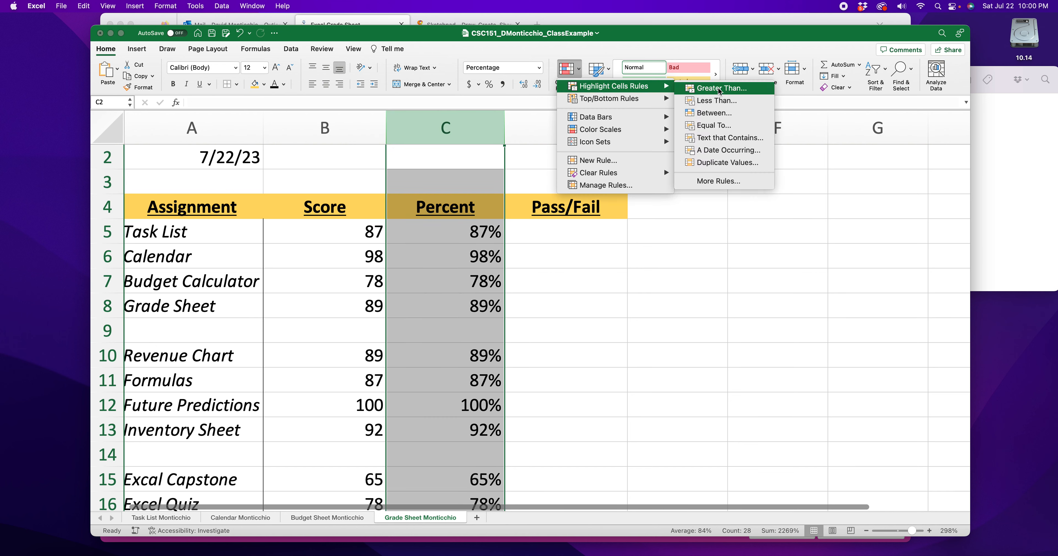
{"action": "left_click", "coordinate": [724, 102]}
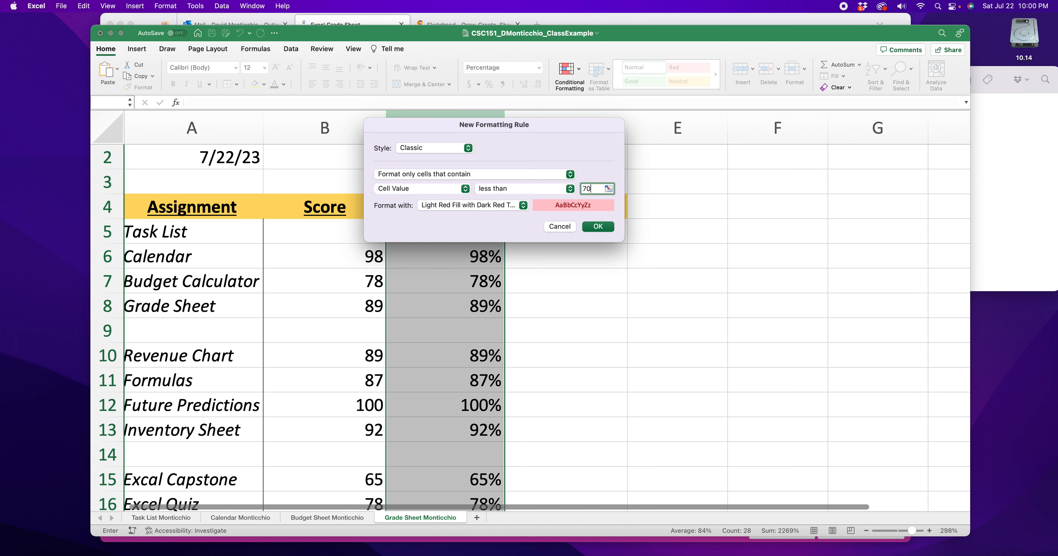
{"action": "left_click", "coordinate": [606, 229]}
- Check which cells in column C are highlighted, including the blank rows, and undo the column-wide formatting rule
{"action": "left_click", "coordinate": [622, 298]}
{"action": "left_click_drag", "start_coordinate": [444, 159], "coordinate": [441, 172]}
{"action": "left_click", "coordinate": [448, 336]}
{"action": "scroll", "coordinate": [447, 336], "scroll_direction": "down", "scroll_amount": 15}
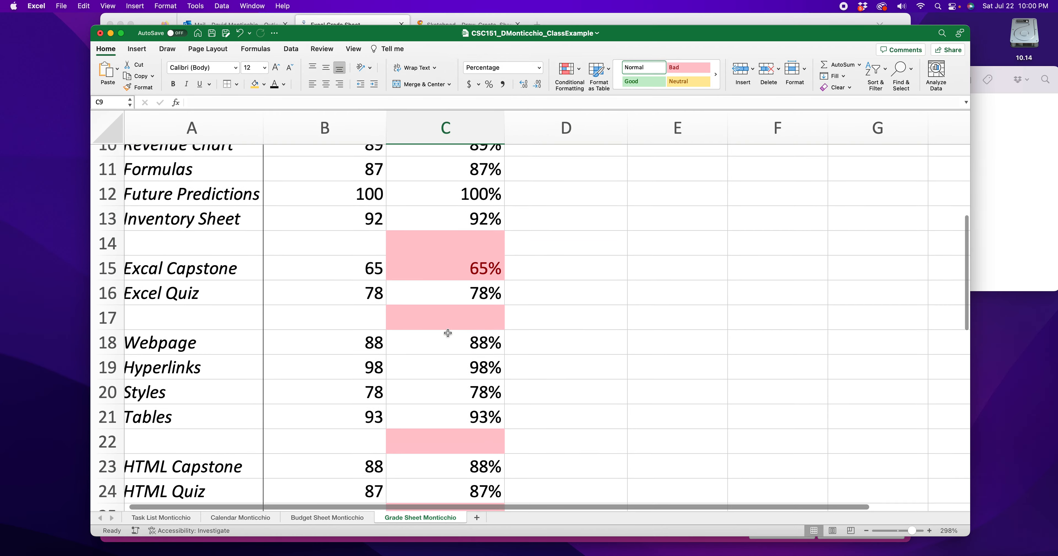
{"action": "scroll", "coordinate": [448, 332], "scroll_direction": "up", "scroll_amount": 15}
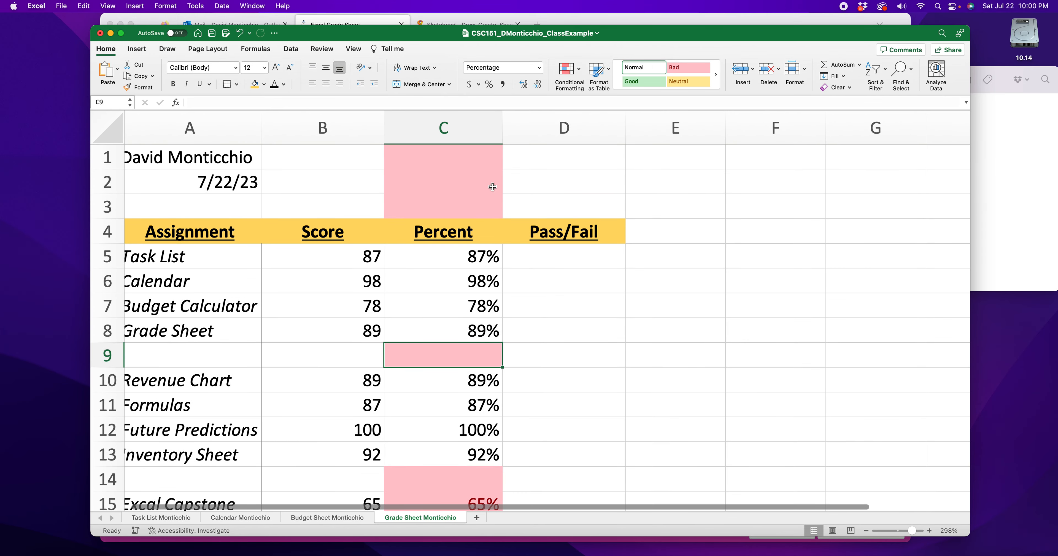
{"action": "key", "text": "super+z"}
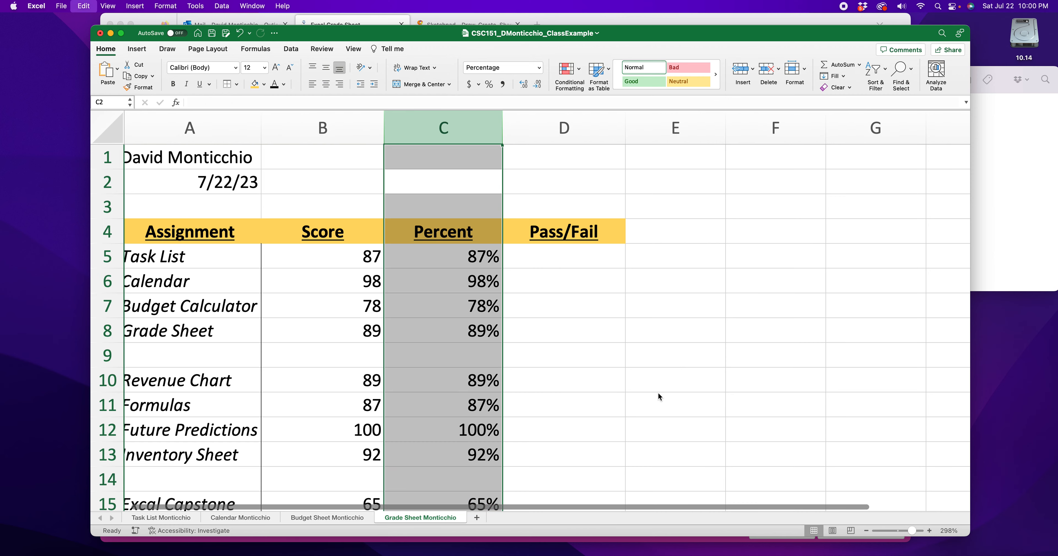
- Apply a conditional formatting rule to C5:C39 that fills values less than 70% light red with dark red text
{"action": "left_click", "coordinate": [570, 335]}
{"action": "left_click_drag", "start_coordinate": [464, 255], "coordinate": [469, 449]}
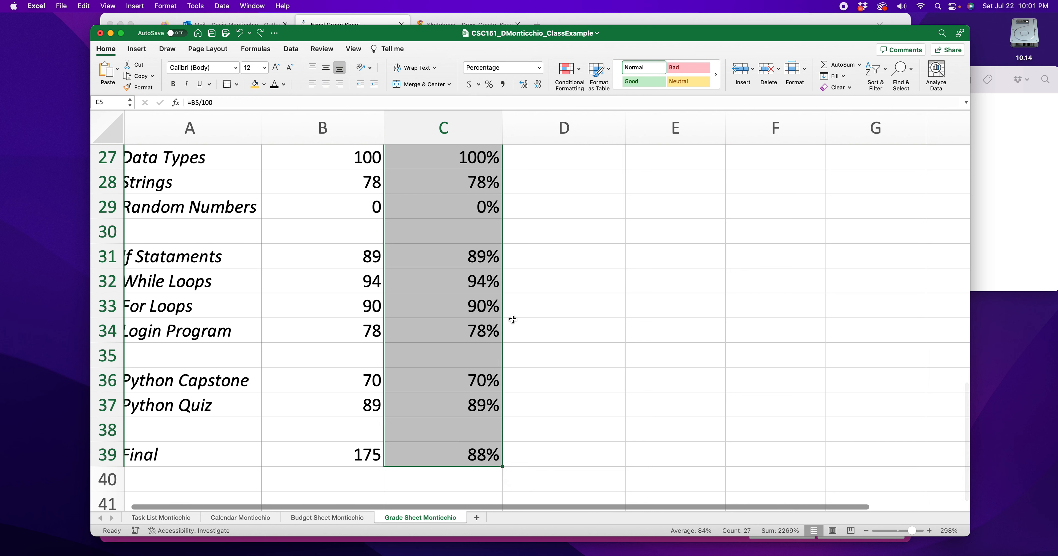
{"action": "left_click", "coordinate": [581, 72]}
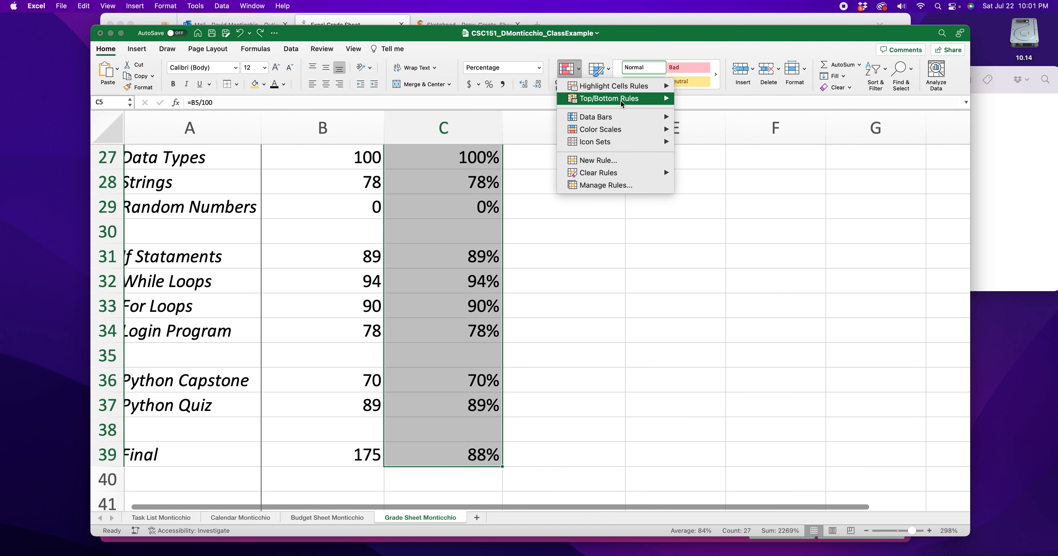
{"action": "mouse_move", "coordinate": [618, 87]}
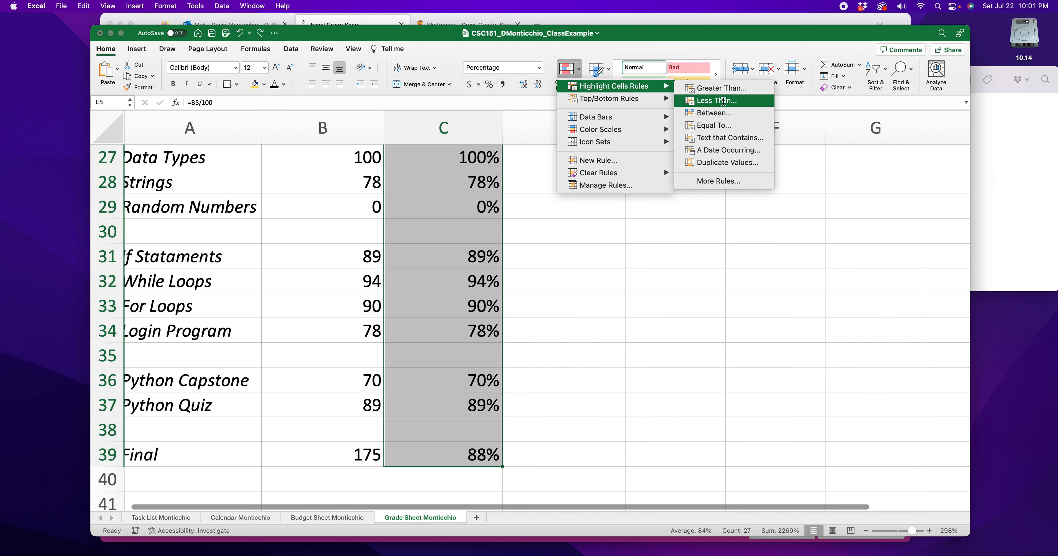
{"action": "left_click", "coordinate": [723, 102]}
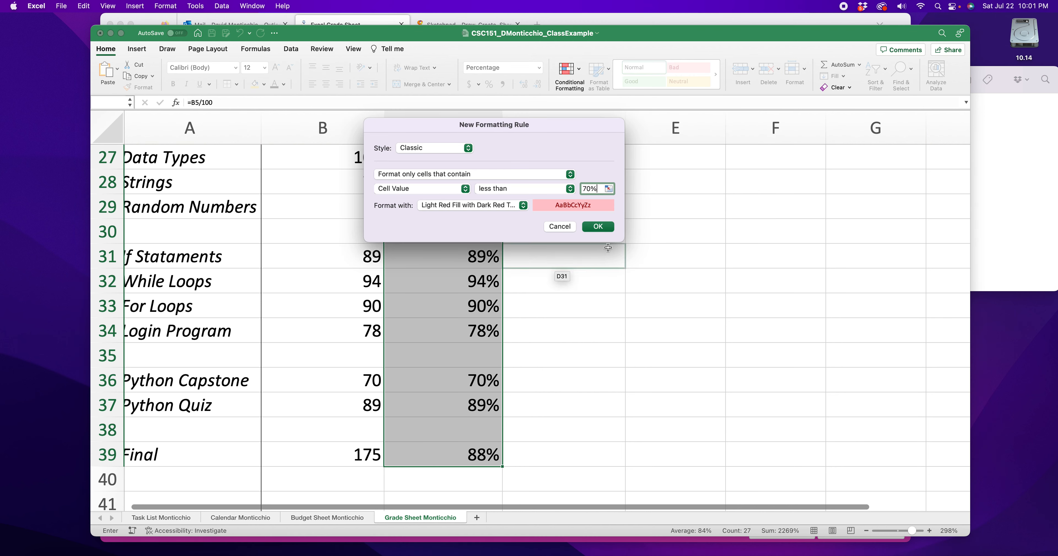
{"action": "left_click", "coordinate": [598, 226]}
{"action": "left_click", "coordinate": [580, 401]}
- Clear the conditional formatting rules from the blank cell C38 above the Final row
{"action": "left_click", "coordinate": [454, 431]}
{"action": "left_click", "coordinate": [457, 379]}
{"action": "left_click", "coordinate": [451, 220]}
{"action": "left_click", "coordinate": [438, 428]}
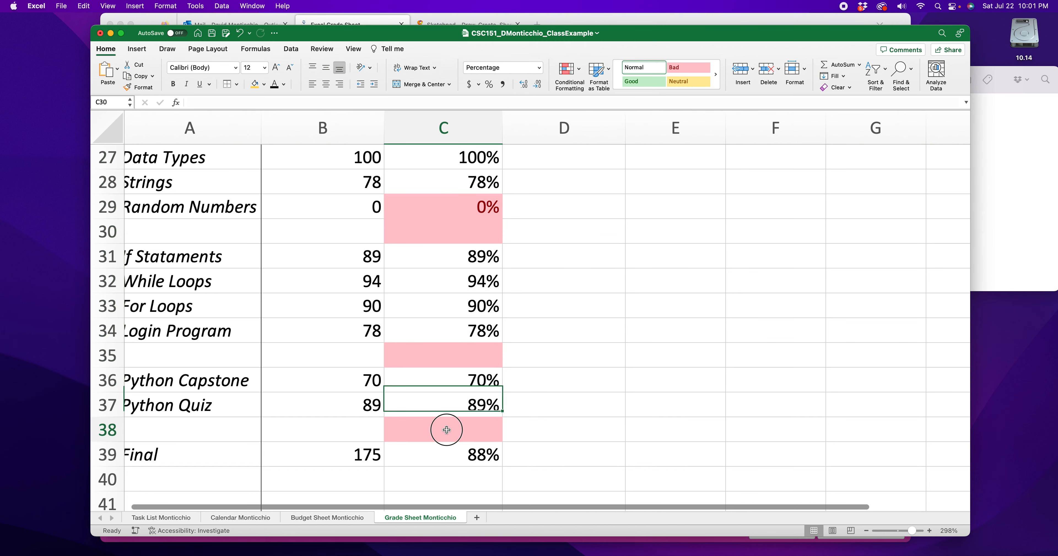
{"action": "left_click", "coordinate": [583, 76]}
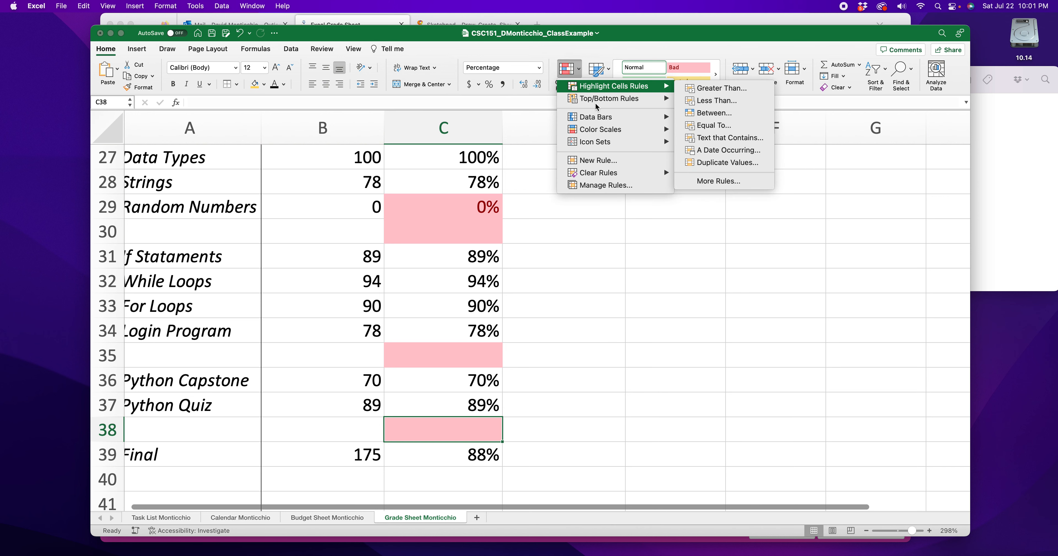
{"action": "mouse_move", "coordinate": [614, 174]}
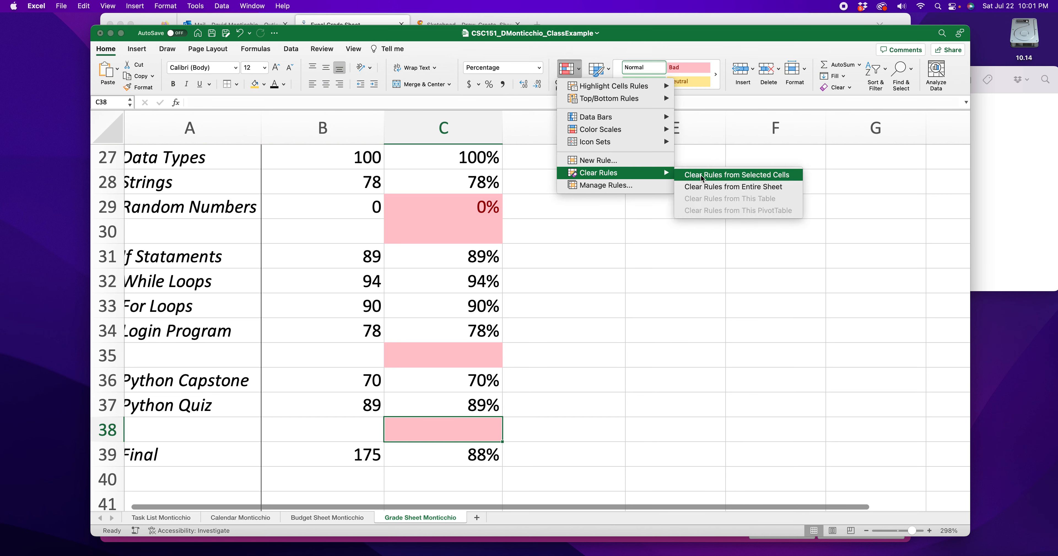
{"action": "left_click", "coordinate": [719, 178]}
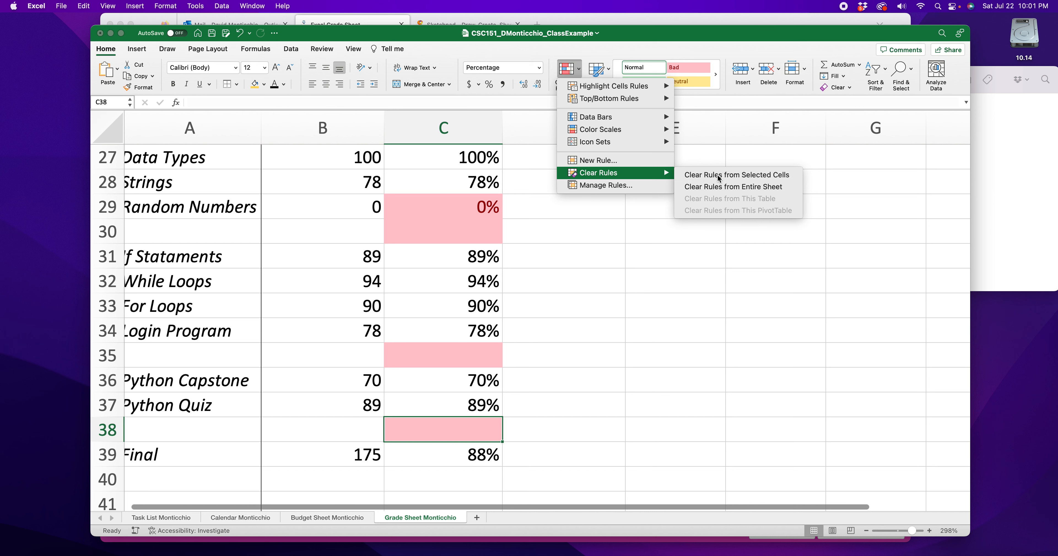
- Clear the conditional formatting rules from the blank separator cells C35, C30, C25, C22, C17, C14 and C9
{"action": "left_click", "coordinate": [479, 354]}
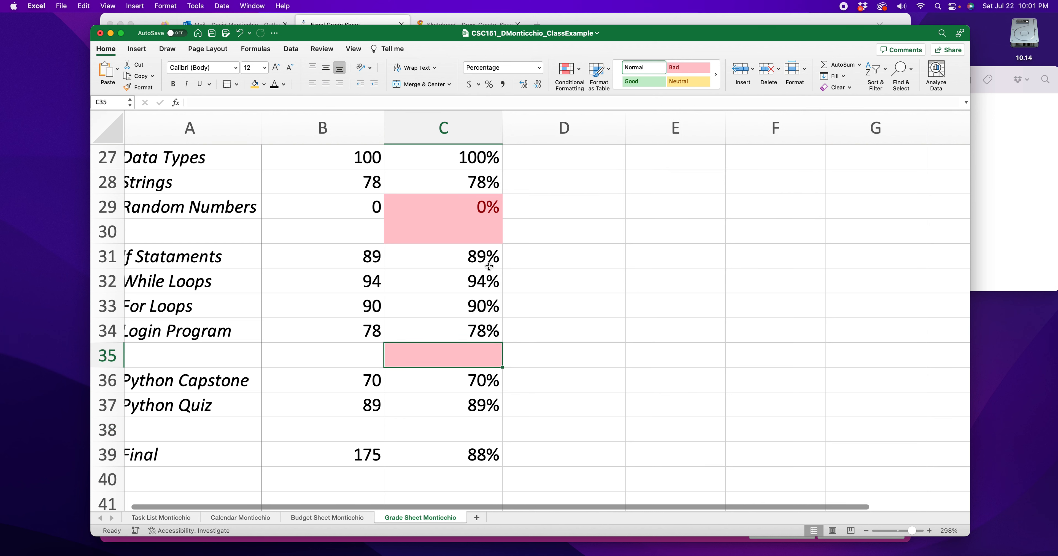
{"action": "left_click", "coordinate": [463, 239], "text": "super"}
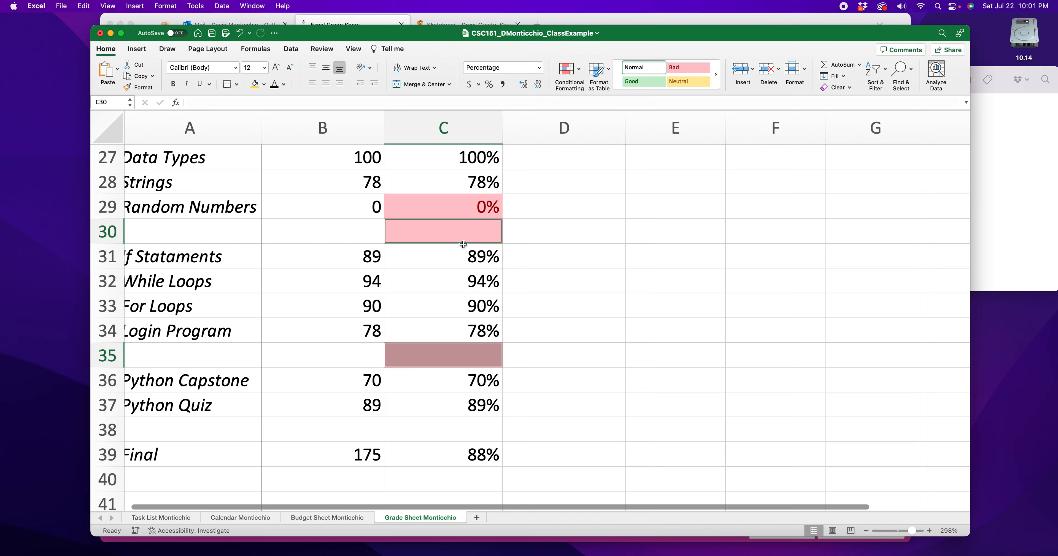
{"action": "scroll", "coordinate": [466, 271], "scroll_direction": "up", "scroll_amount": 5}
{"action": "left_click", "coordinate": [467, 292], "text": "super"}
{"action": "left_click", "coordinate": [467, 222], "text": "super"}
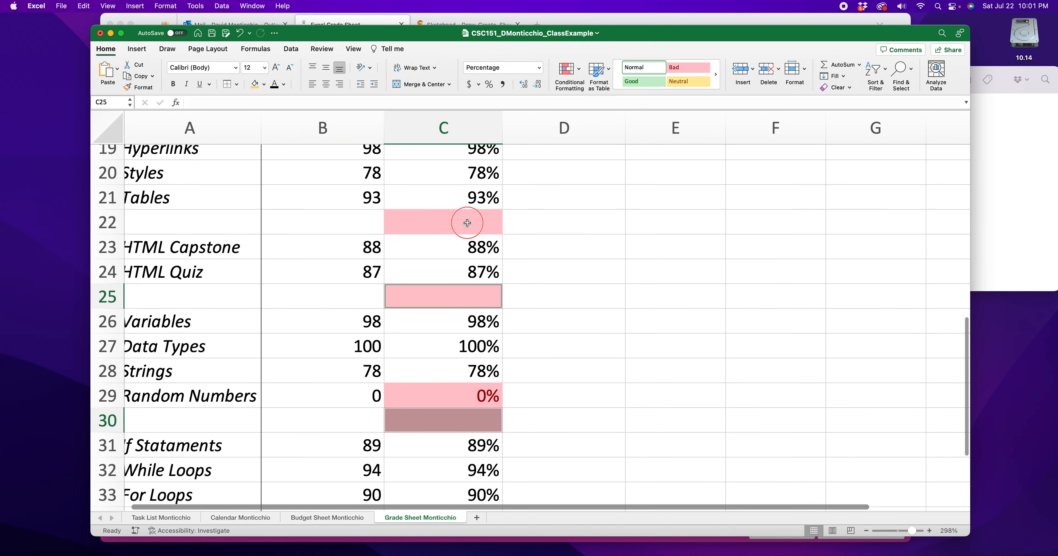
{"action": "scroll", "coordinate": [456, 228], "scroll_direction": "up", "scroll_amount": 5}
{"action": "left_click", "coordinate": [452, 235], "text": "super"}
{"action": "scroll", "coordinate": [452, 235], "scroll_direction": "up", "scroll_amount": 4}
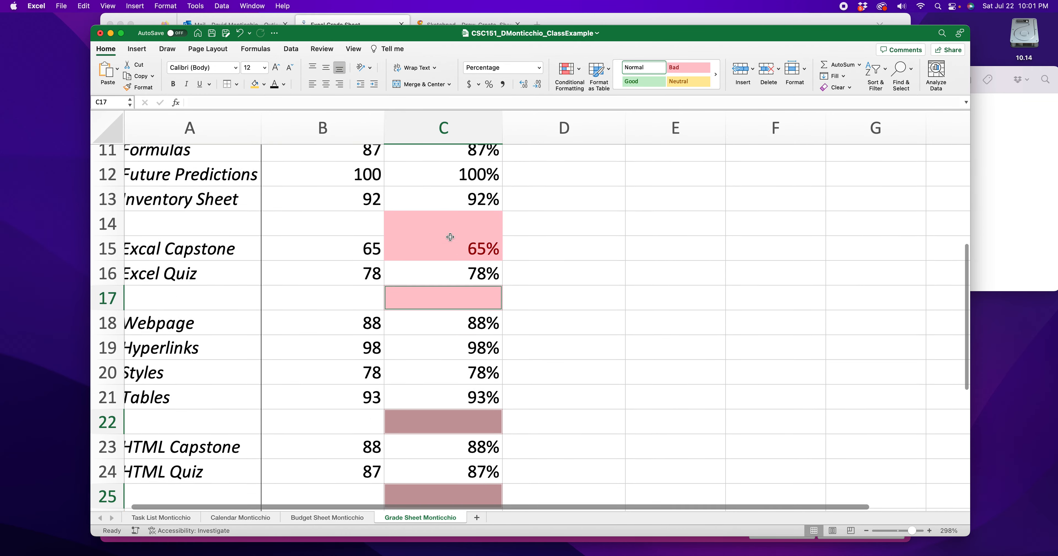
{"action": "left_click", "coordinate": [454, 254], "text": "super"}
{"action": "scroll", "coordinate": [451, 255], "scroll_direction": "up", "scroll_amount": 5}
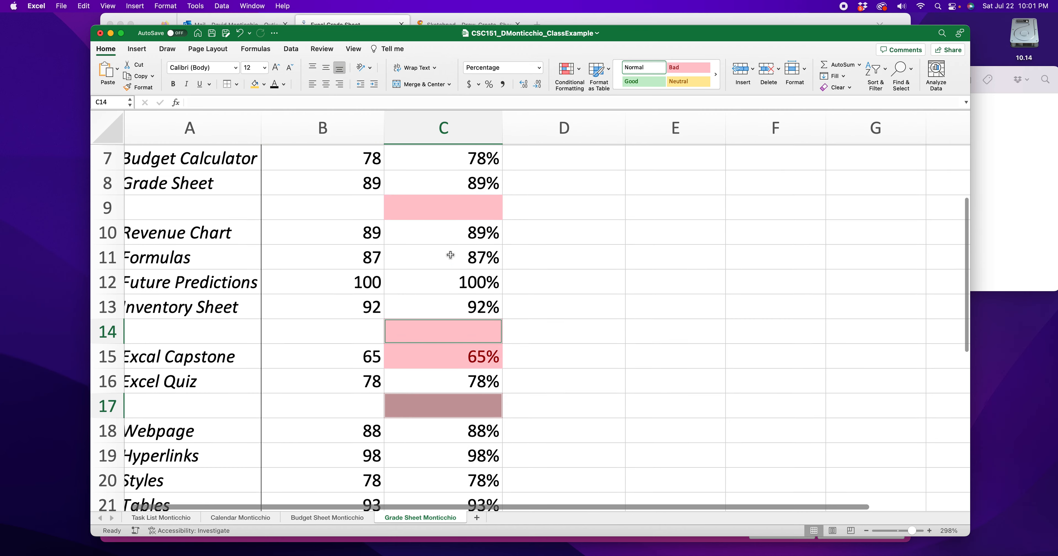
{"action": "left_click", "coordinate": [449, 243], "text": "super"}
{"action": "scroll", "coordinate": [448, 243], "scroll_direction": "up", "scroll_amount": 4}
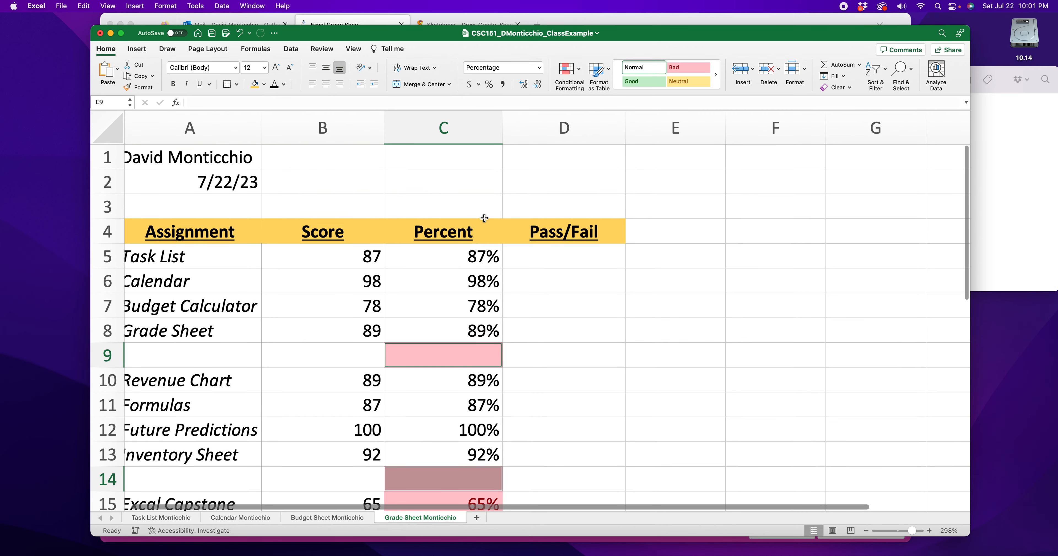
{"action": "scroll", "coordinate": [483, 223], "scroll_direction": "down", "scroll_amount": 4}
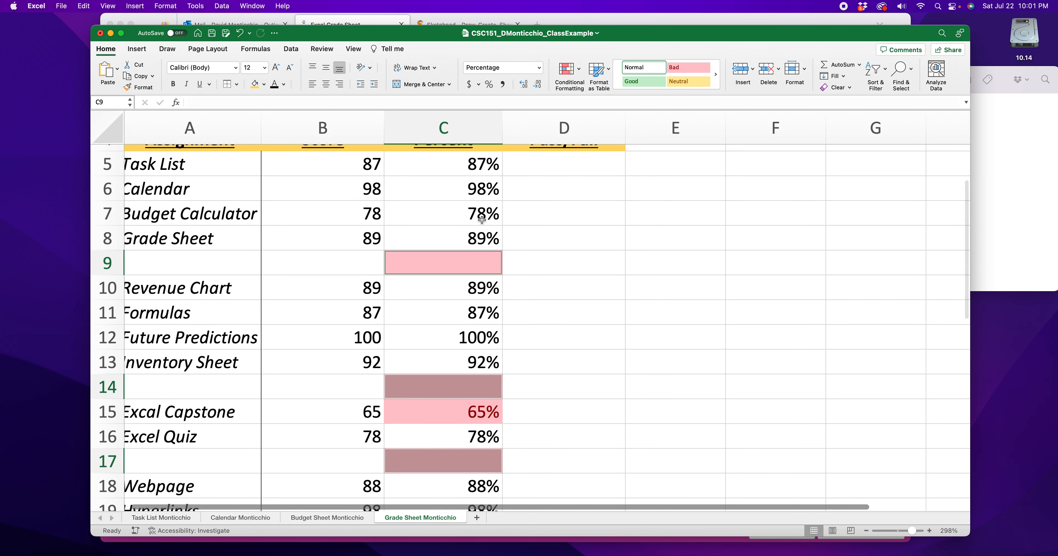
{"action": "scroll", "coordinate": [489, 213], "scroll_direction": "down", "scroll_amount": 3}
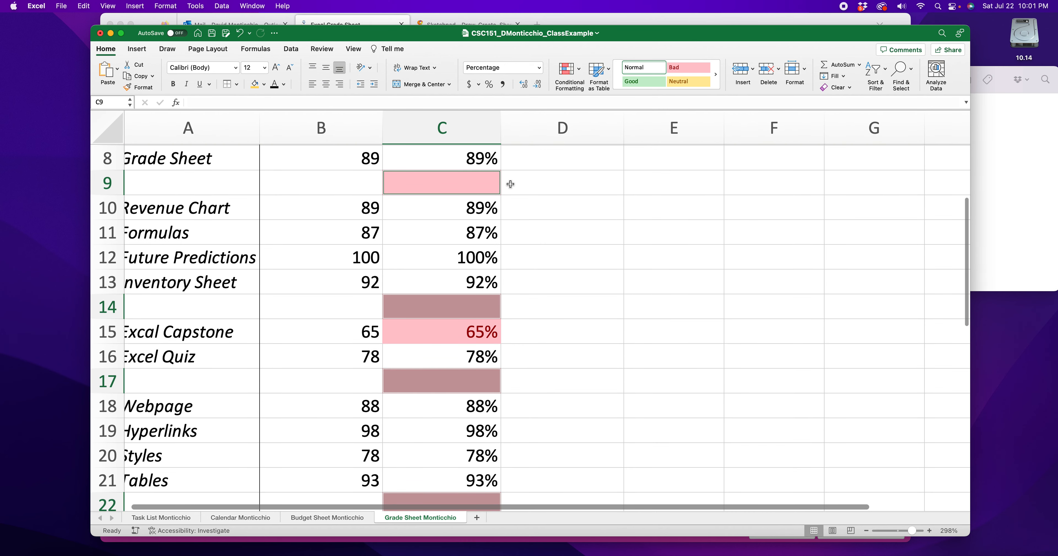
{"action": "left_click", "coordinate": [579, 70]}
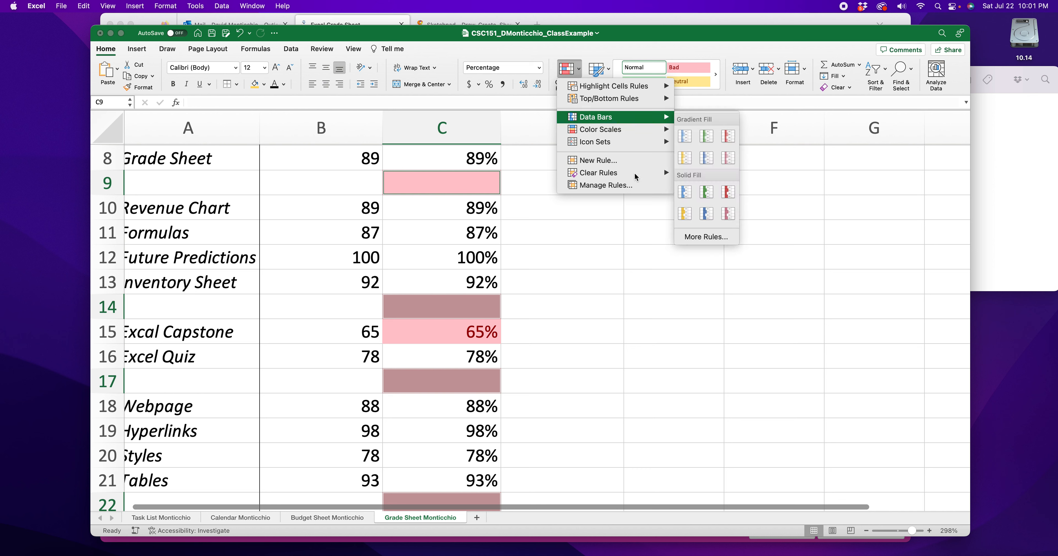
{"action": "mouse_move", "coordinate": [642, 172]}
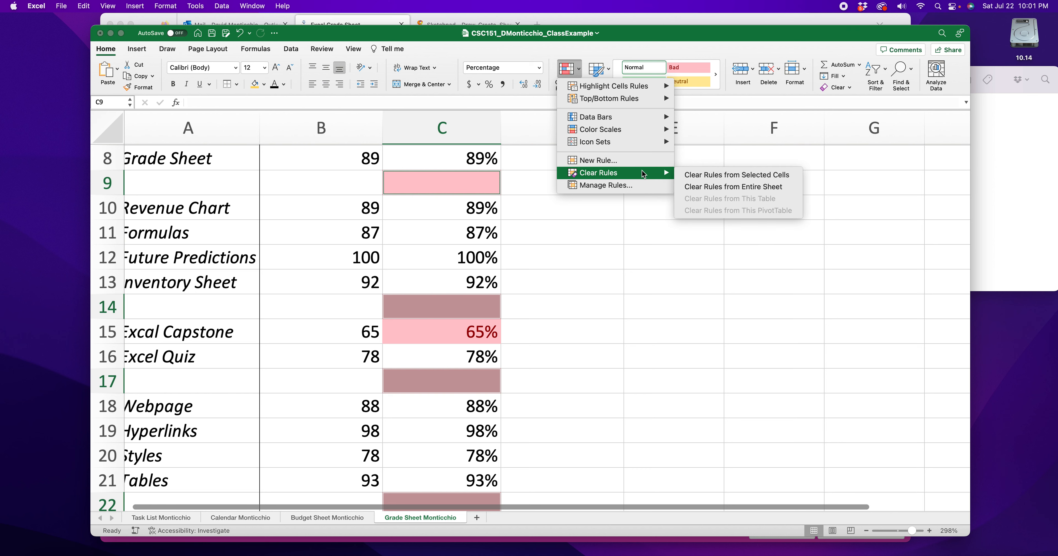
{"action": "left_click", "coordinate": [744, 175]}
{"action": "left_click", "coordinate": [626, 292]}
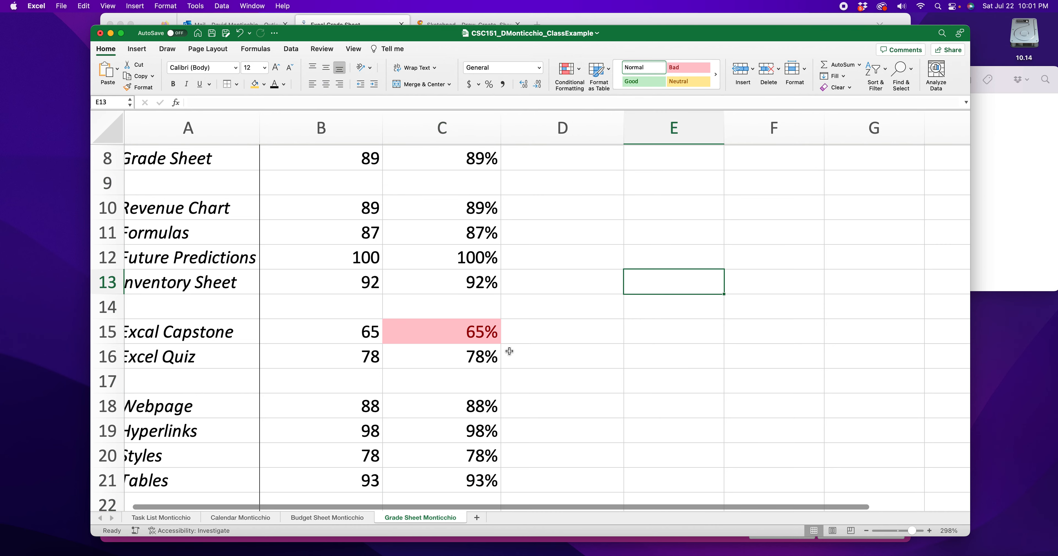
- Set the While Loops score in B32 to 64 and check the highlighting of its percentage in C32
{"action": "scroll", "coordinate": [441, 195], "scroll_direction": "down", "scroll_amount": 10}
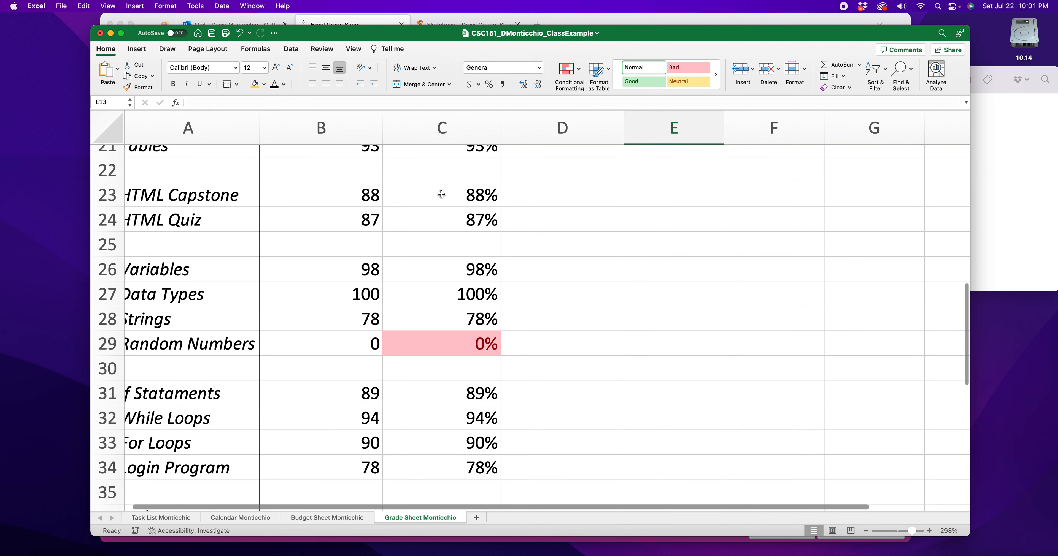
{"action": "scroll", "coordinate": [460, 348], "scroll_direction": "down", "scroll_amount": 4}
{"action": "left_click", "coordinate": [363, 316]}
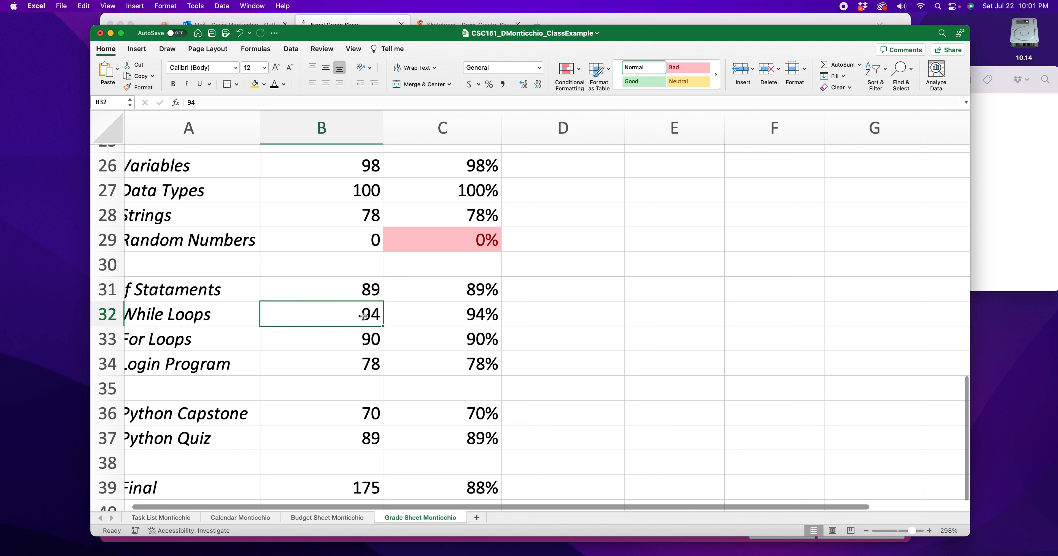
{"action": "type", "text": "64"}
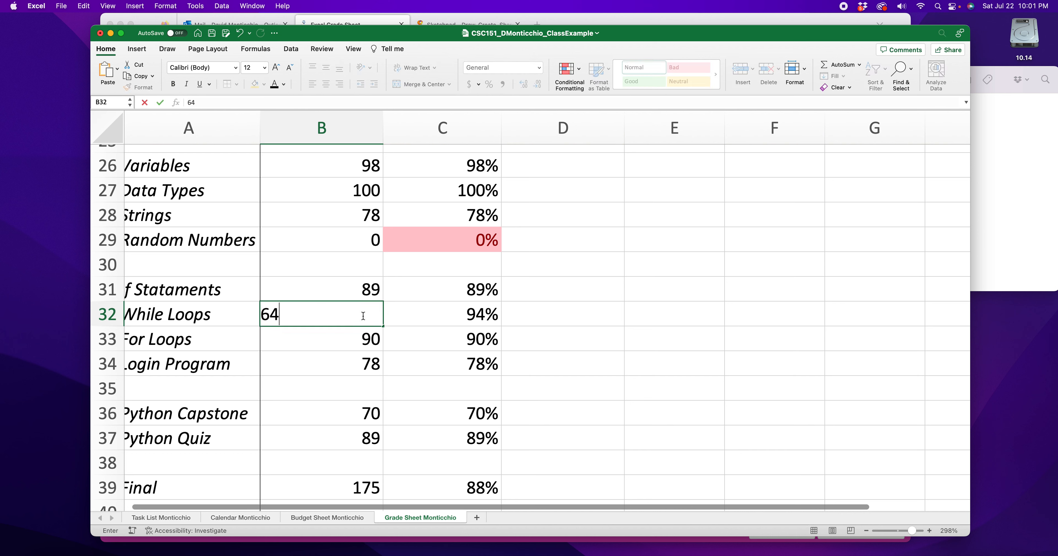
{"action": "key", "text": "Return"}
{"action": "left_click", "coordinate": [452, 317]}
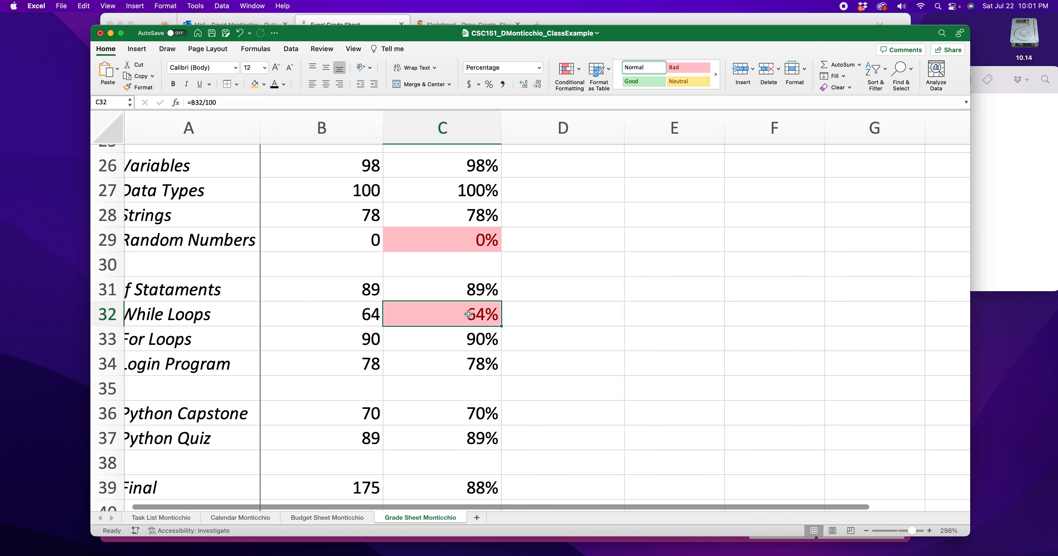
- Set the While Loops score in B32 to 74 and check its percentage cell again
{"action": "left_click", "coordinate": [362, 316]}
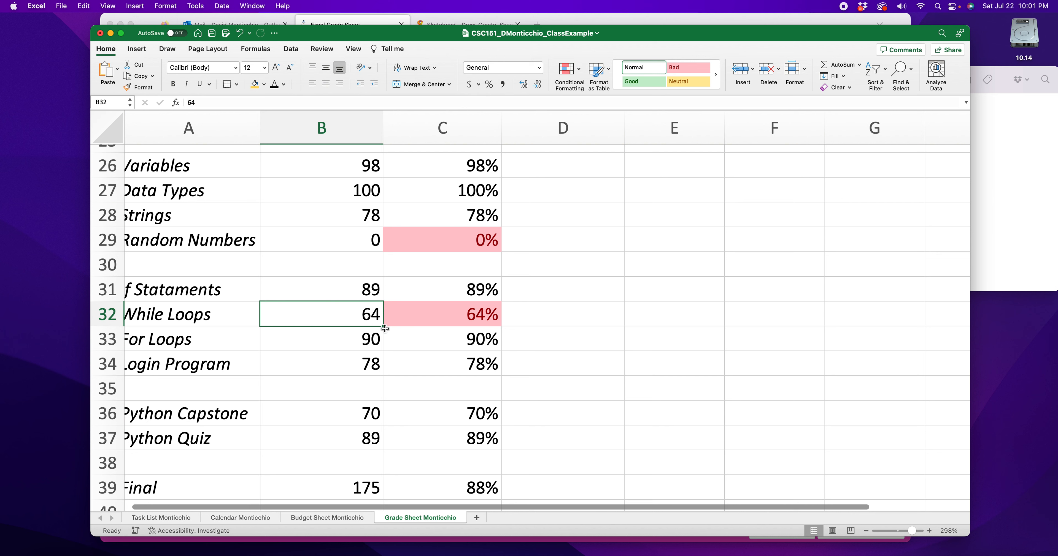
{"action": "type", "text": "74"}
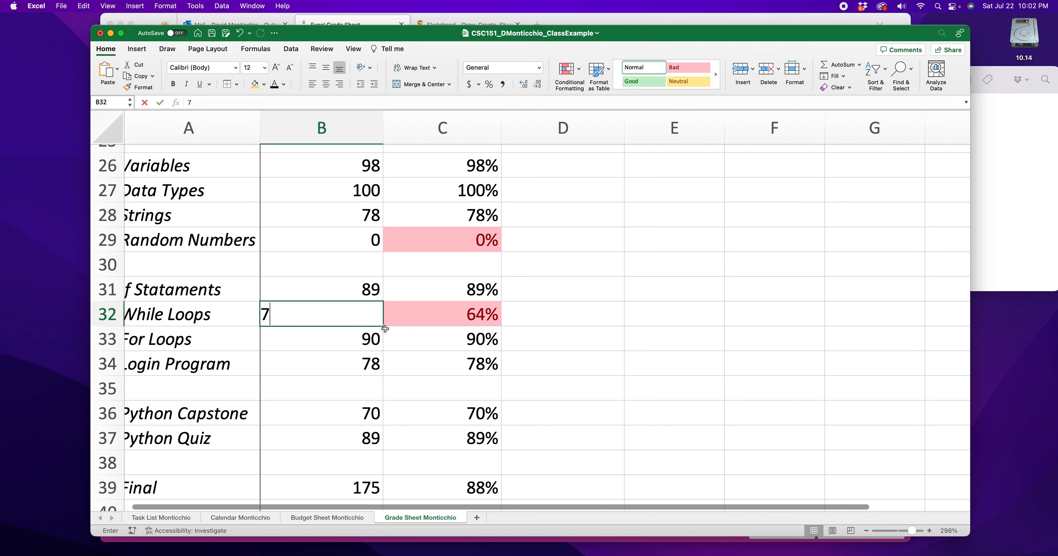
{"action": "key", "text": "Return"}
{"action": "left_click", "coordinate": [482, 315]}
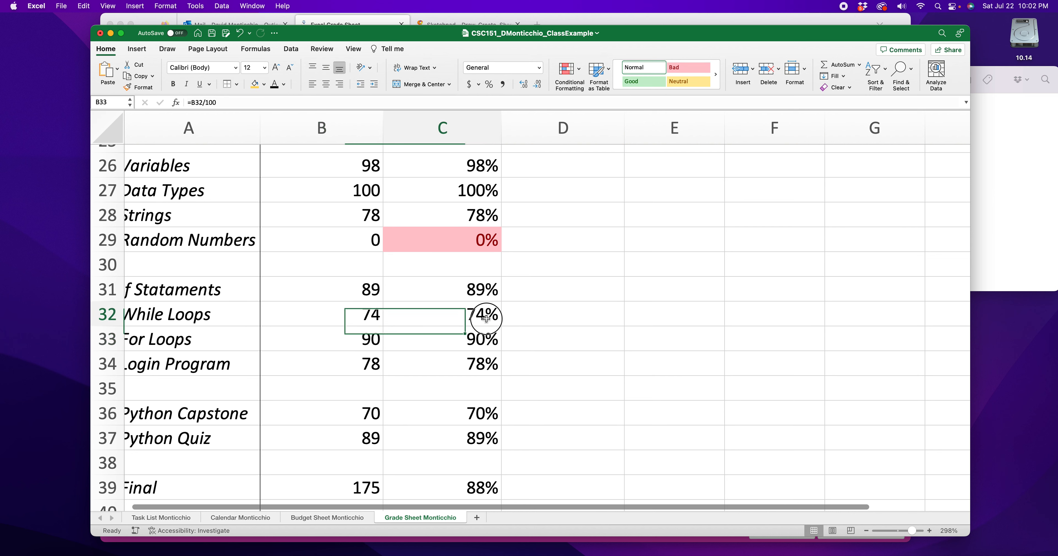
- Apply a conditional formatting rule to B5:B37 that fills scores less than 70 light red with dark red text
{"action": "scroll", "coordinate": [396, 311], "scroll_direction": "up", "scroll_amount": 10}
{"action": "scroll", "coordinate": [397, 310], "scroll_direction": "up", "scroll_amount": 10}
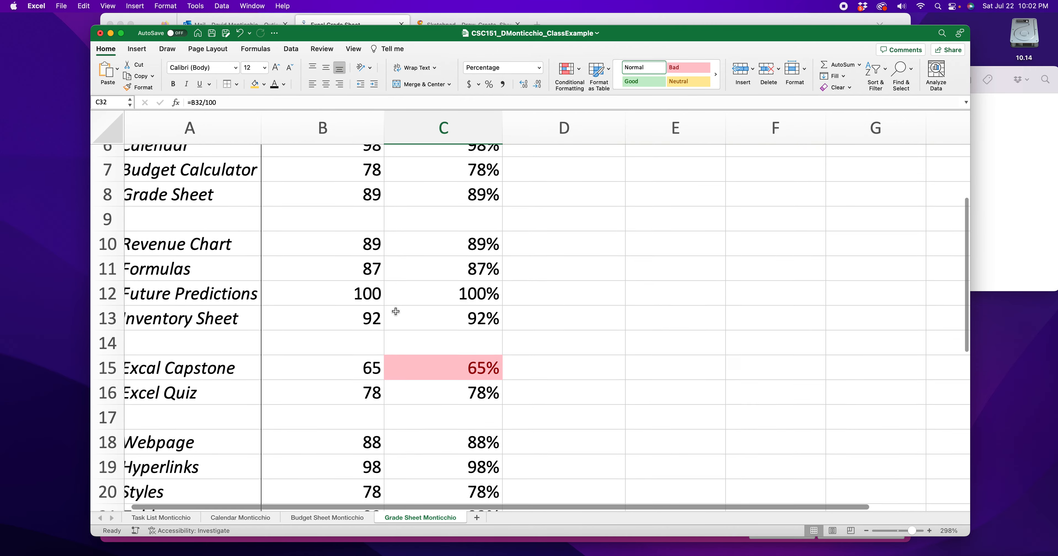
{"action": "scroll", "coordinate": [356, 236], "scroll_direction": "down", "scroll_amount": 1}
{"action": "left_click_drag", "start_coordinate": [355, 235], "coordinate": [357, 456]}
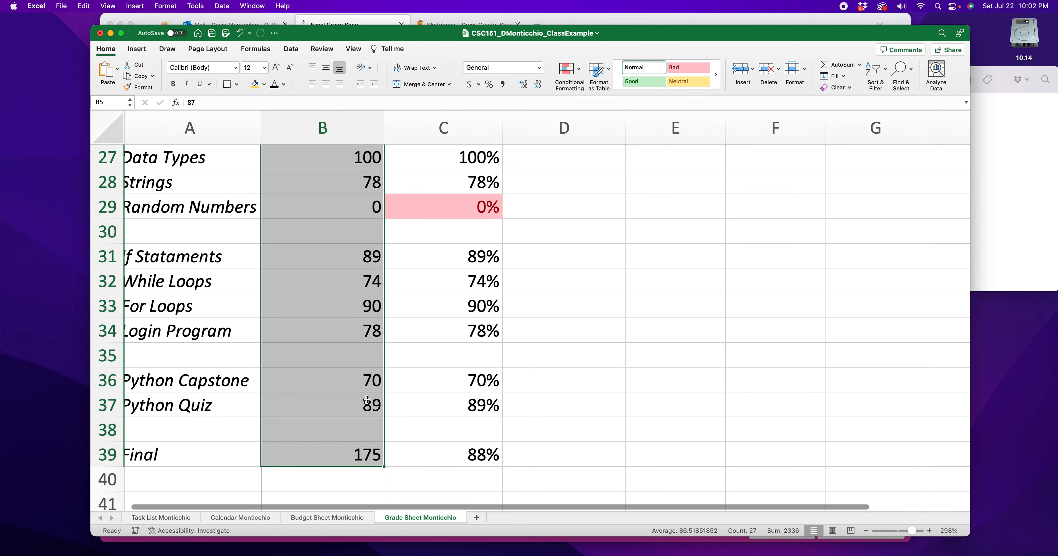
{"action": "left_click", "coordinate": [370, 409], "text": "shift"}
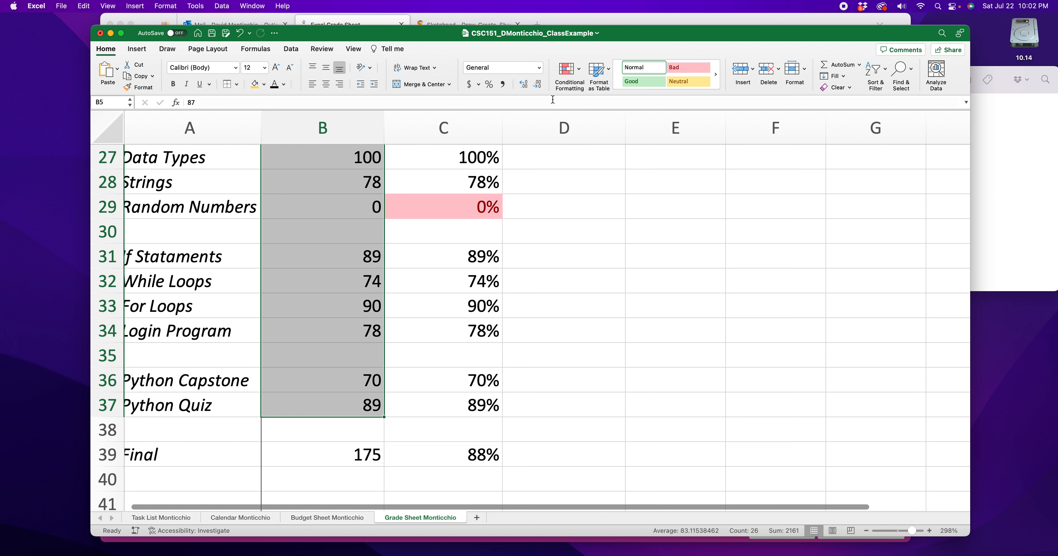
{"action": "left_click", "coordinate": [577, 76]}
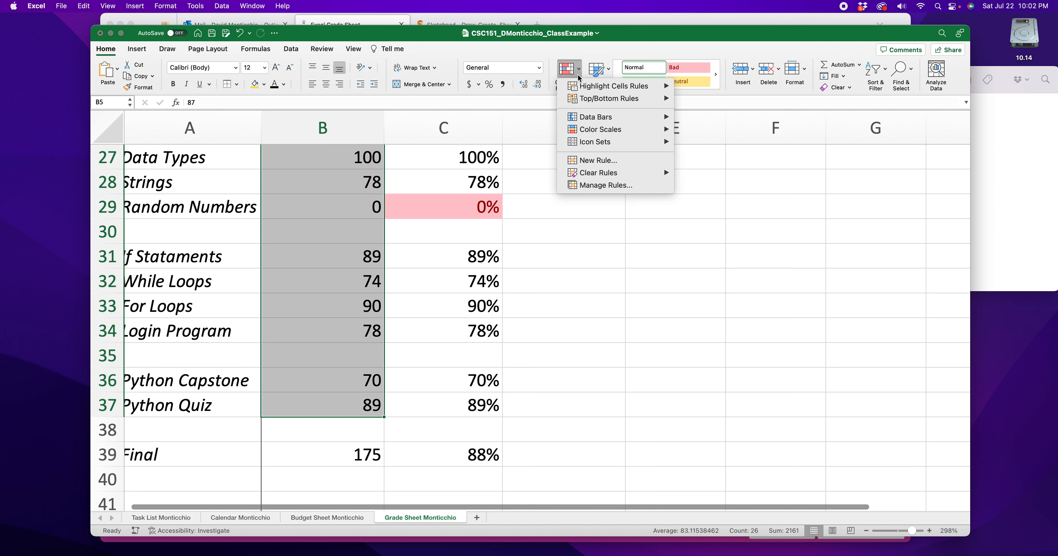
{"action": "mouse_move", "coordinate": [616, 87]}
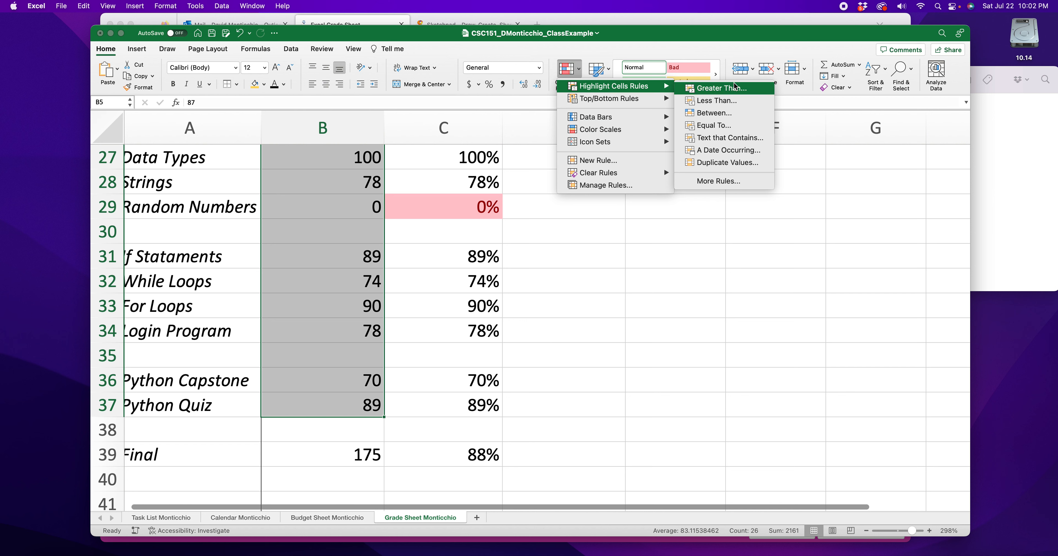
{"action": "left_click", "coordinate": [730, 100]}
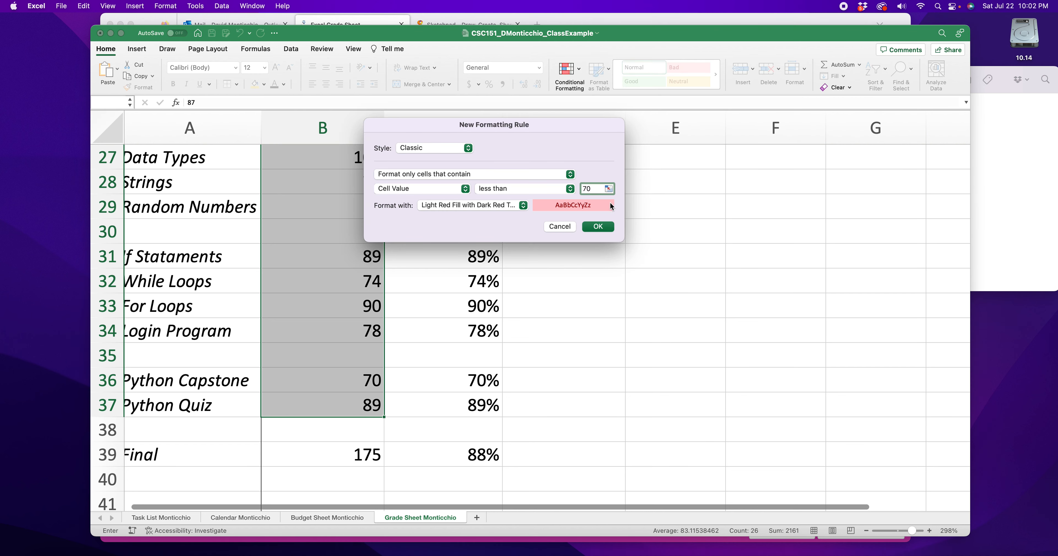
{"action": "left_click", "coordinate": [602, 227]}
- Clear the conditional formatting rules from the blank separator cells B35, B30, B25, B22, B17, B14 and B9
{"action": "left_click", "coordinate": [367, 363]}
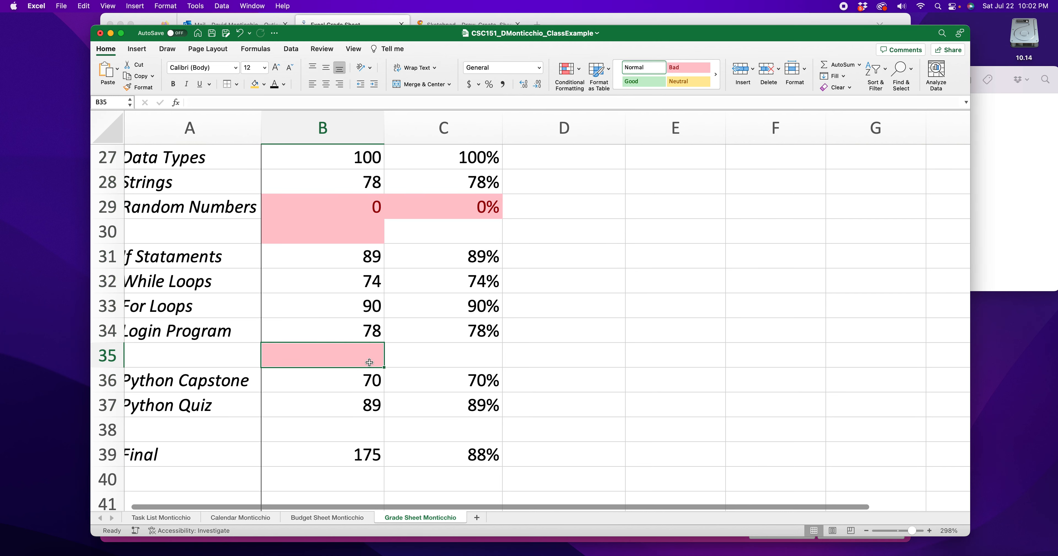
{"action": "left_click", "coordinate": [337, 238], "text": "super"}
{"action": "scroll", "coordinate": [338, 237], "scroll_direction": "up", "scroll_amount": 5}
{"action": "left_click", "coordinate": [337, 238], "text": "super"}
{"action": "left_click", "coordinate": [365, 172], "text": "super"}
{"action": "scroll", "coordinate": [360, 200], "scroll_direction": "up", "scroll_amount": 8}
{"action": "left_click", "coordinate": [350, 224], "text": "super"}
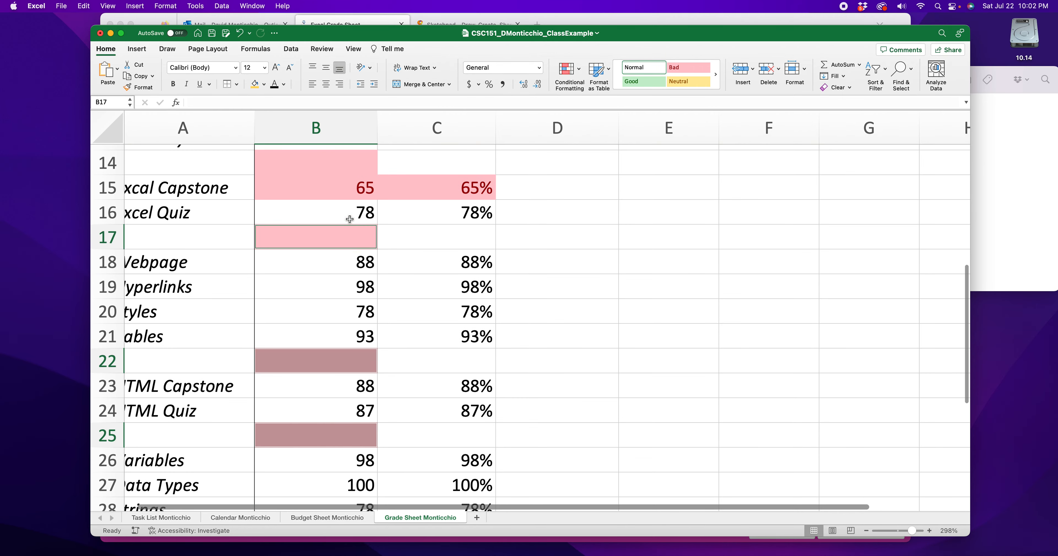
{"action": "left_click", "coordinate": [353, 167], "text": "super"}
{"action": "scroll", "coordinate": [360, 185], "scroll_direction": "up", "scroll_amount": 1}
{"action": "scroll", "coordinate": [360, 185], "scroll_direction": "up", "scroll_amount": 3}
{"action": "left_click", "coordinate": [362, 231]}
{"action": "scroll", "coordinate": [363, 231], "scroll_direction": "up", "scroll_amount": 3}
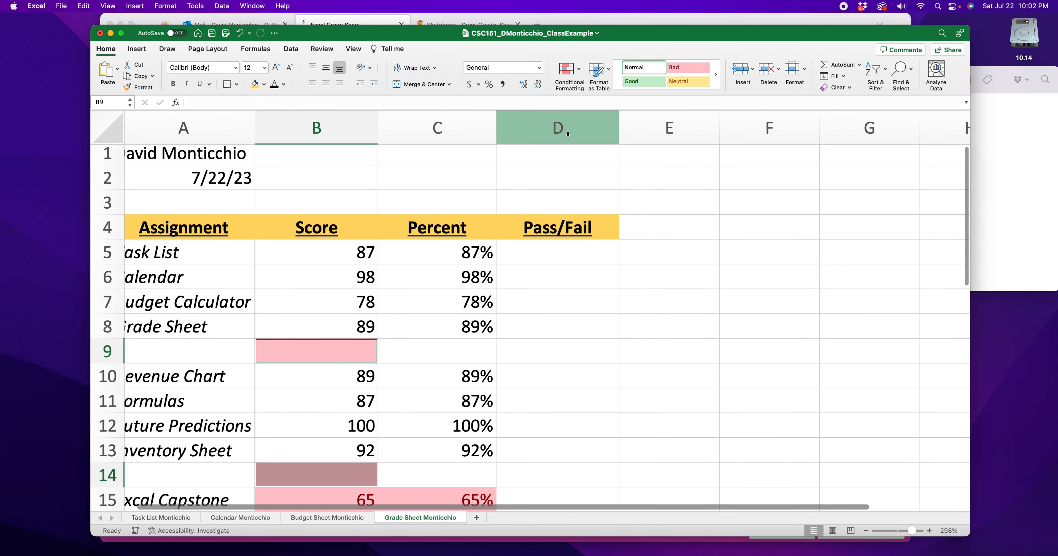
{"action": "left_click", "coordinate": [569, 69]}
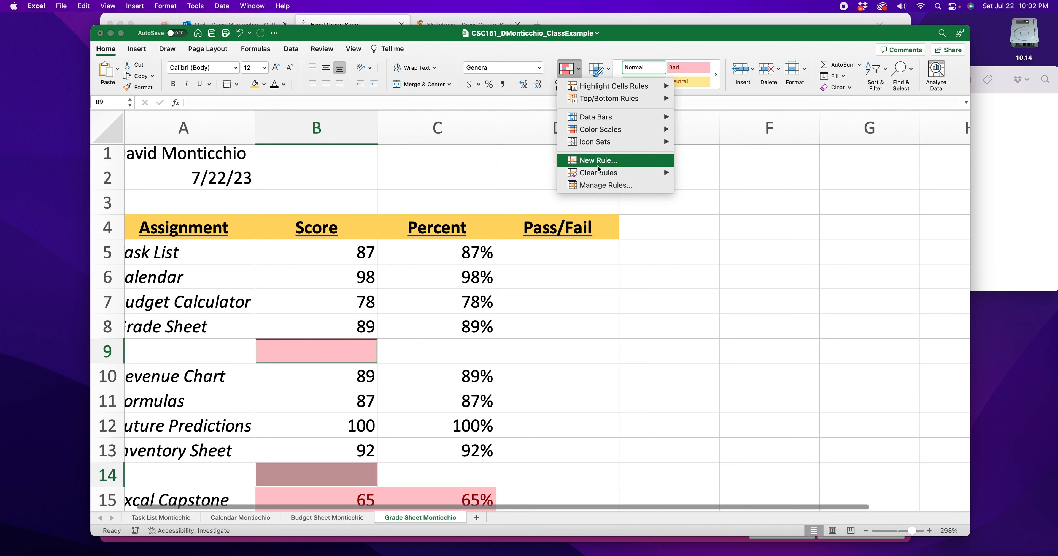
{"action": "mouse_move", "coordinate": [599, 173]}
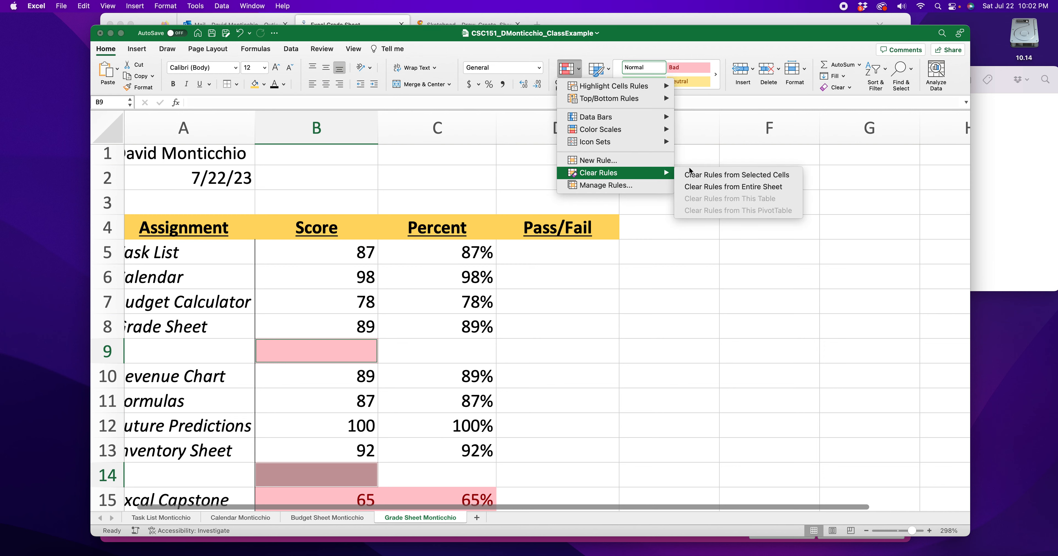
{"action": "left_click", "coordinate": [768, 181]}
{"action": "left_click", "coordinate": [684, 269]}
- Set the Tables score in B21 to 53 to test the highlighting of its score and percentage
{"action": "scroll", "coordinate": [396, 274], "scroll_direction": "down", "scroll_amount": 5}
{"action": "left_click", "coordinate": [348, 243]}
{"action": "scroll", "coordinate": [361, 270], "scroll_direction": "down", "scroll_amount": 2}
{"action": "left_click", "coordinate": [345, 252]}
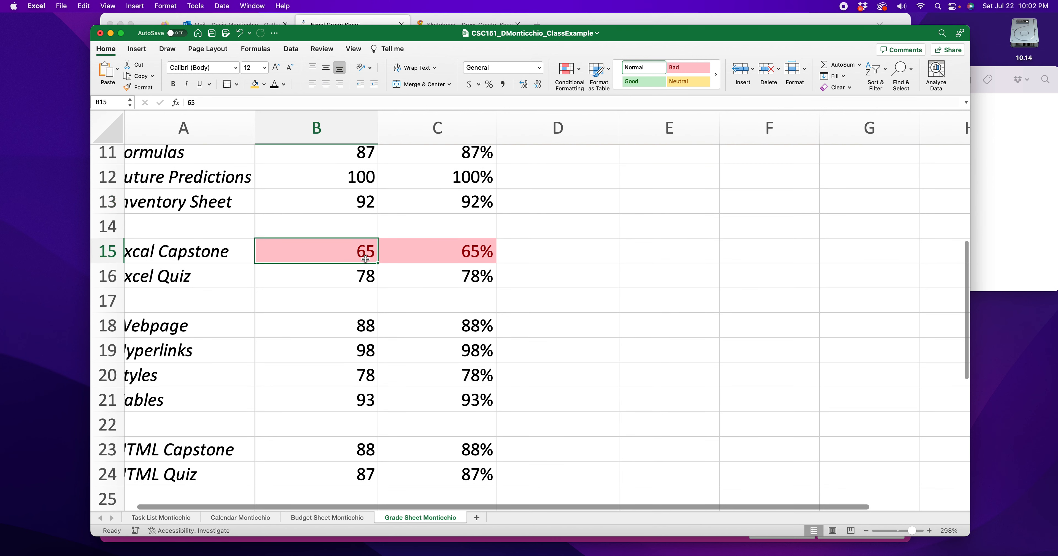
{"action": "scroll", "coordinate": [347, 251], "scroll_direction": "down", "scroll_amount": 6}
{"action": "left_click", "coordinate": [352, 245]}
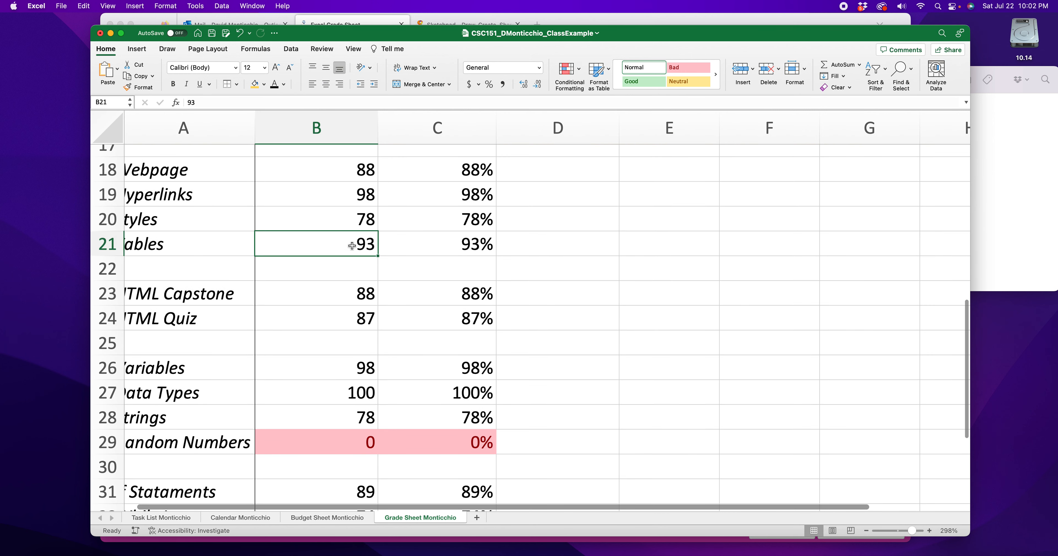
{"action": "type", "text": "53"}
{"action": "key", "text": "Return"}
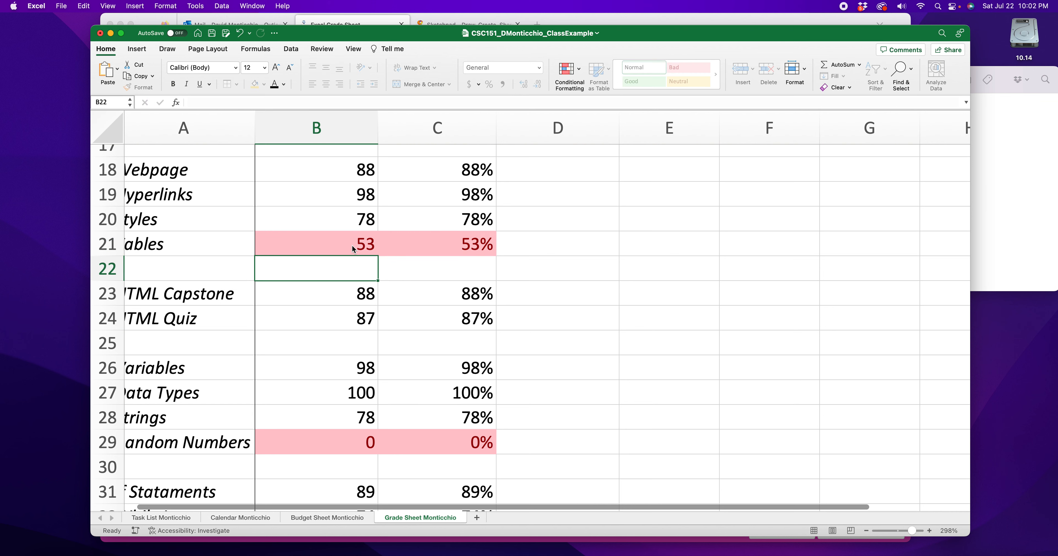
- Restore the Tables score in B21 to 93
{"action": "left_click", "coordinate": [358, 246]}
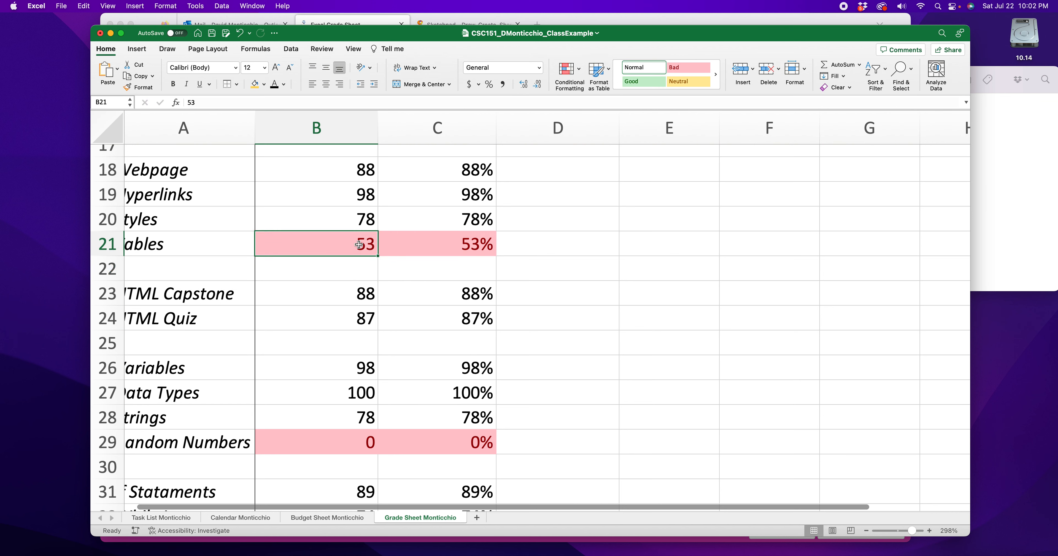
{"action": "type", "text": "93"}
{"action": "key", "text": "Return"}
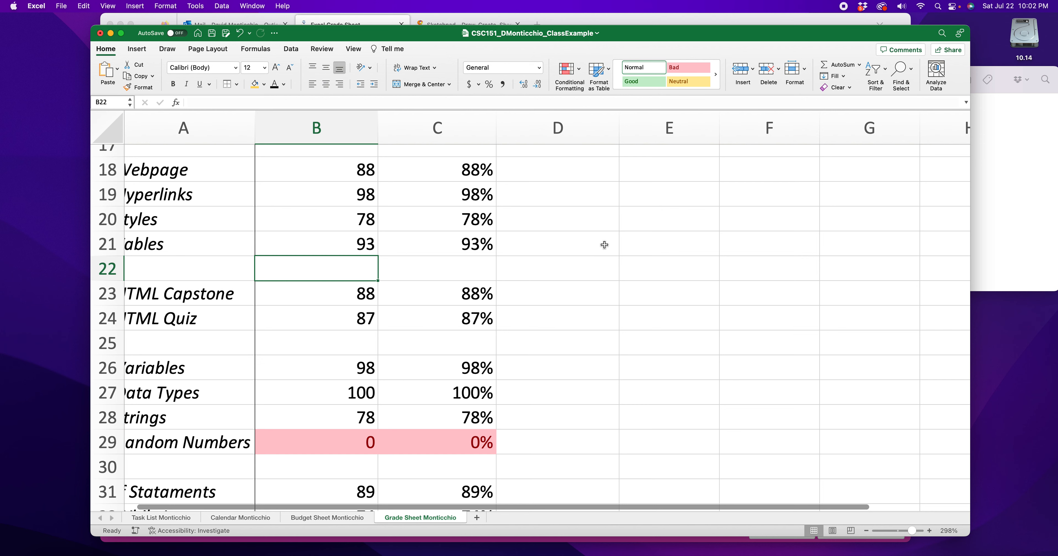
- Apply a less-than conditional formatting rule with light red fill and dark red text to the Final score in B39
{"action": "scroll", "coordinate": [603, 246], "scroll_direction": "down", "scroll_amount": 3}
{"action": "scroll", "coordinate": [601, 246], "scroll_direction": "down", "scroll_amount": 5}
{"action": "left_click", "coordinate": [363, 292]}
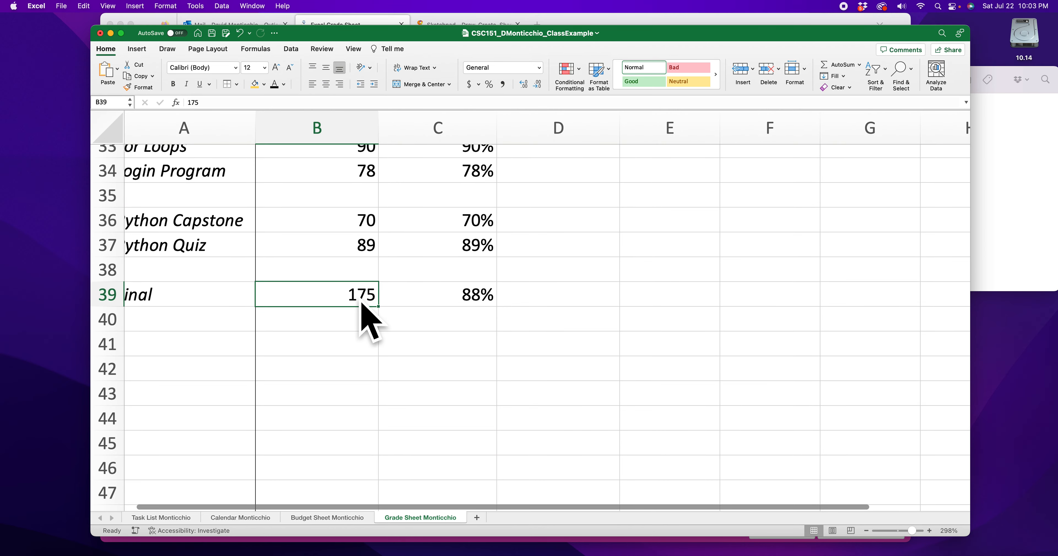
{"action": "scroll", "coordinate": [364, 299], "scroll_direction": "right", "scroll_amount": 1}
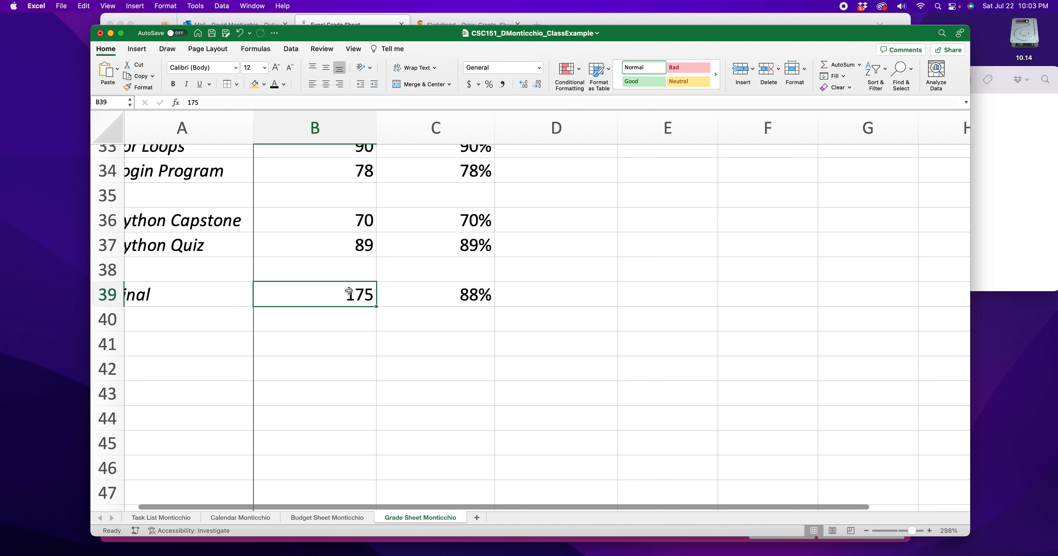
{"action": "left_click", "coordinate": [569, 70]}
{"action": "mouse_move", "coordinate": [593, 86]}
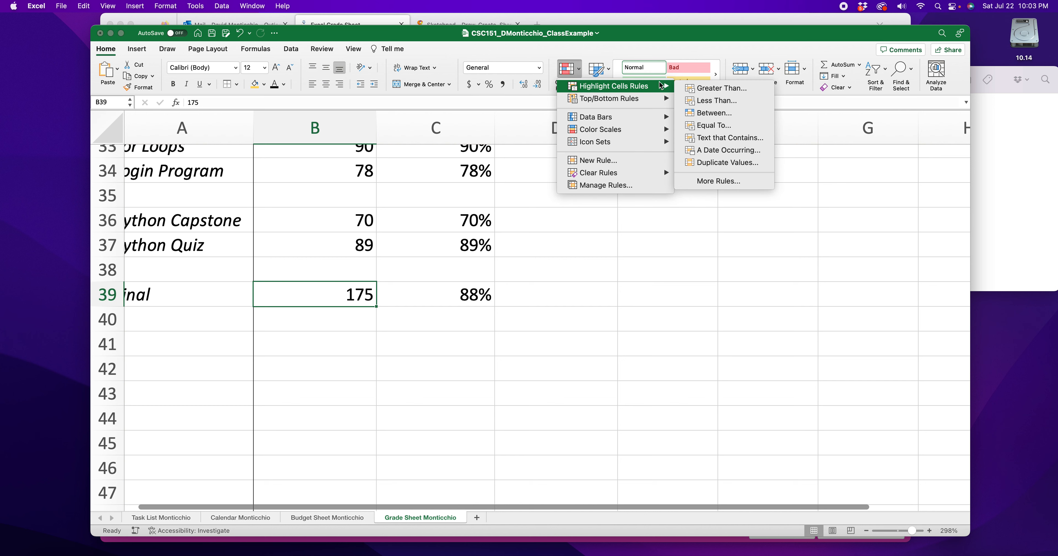
{"action": "left_click", "coordinate": [707, 99]}
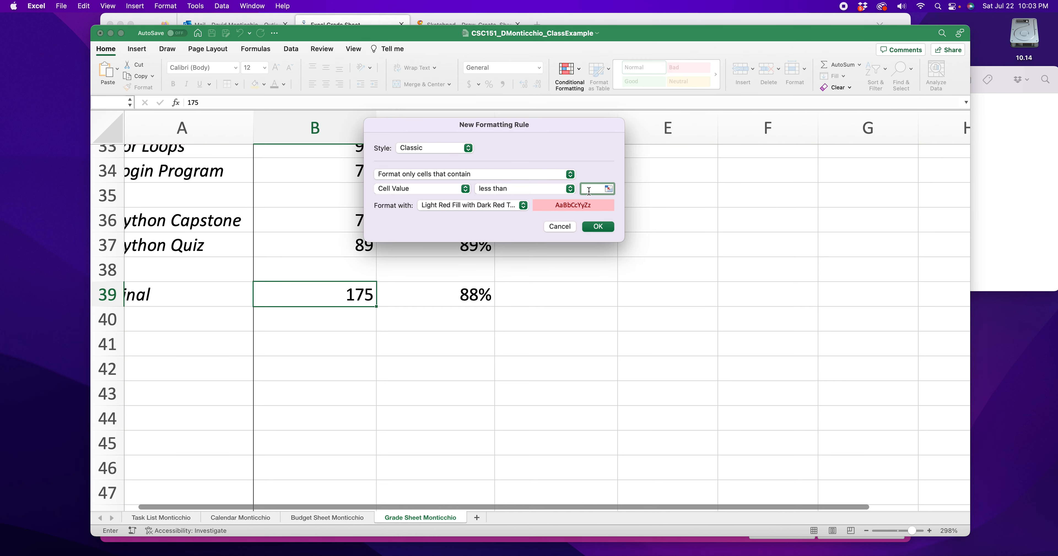
{"action": "left_click", "coordinate": [598, 227]}
- Test the highlighting of the Final score in B39 by entering 135, followed by 140
{"action": "double_click", "coordinate": [344, 296]}
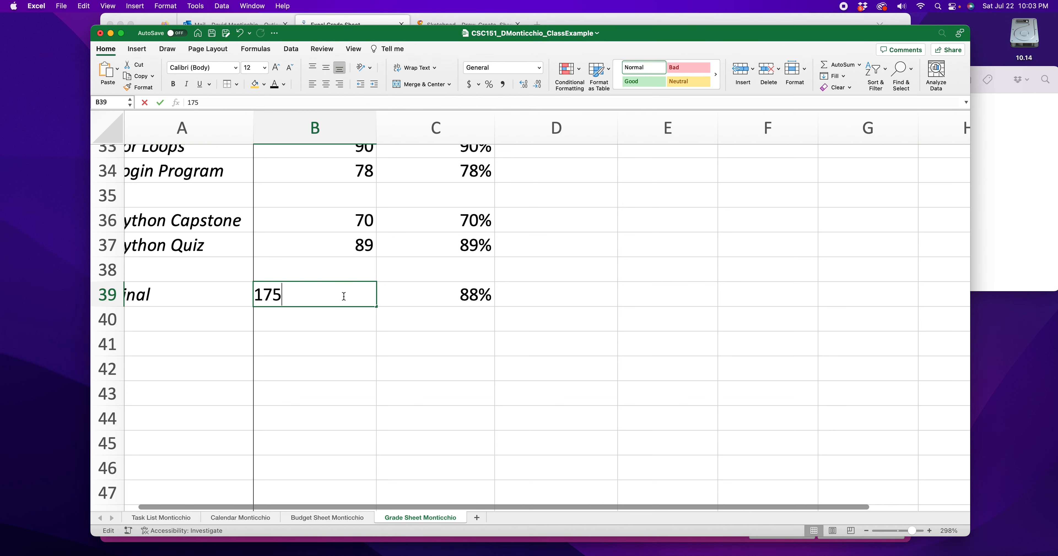
{"action": "double_click", "coordinate": [267, 296]}
{"action": "type", "text": "135"}
{"action": "key", "text": "Return"}
{"action": "double_click", "coordinate": [312, 294]}
{"action": "left_click_drag", "start_coordinate": [287, 294], "coordinate": [263, 296]}
{"action": "type", "text": "40"}
{"action": "key", "text": "Return"}
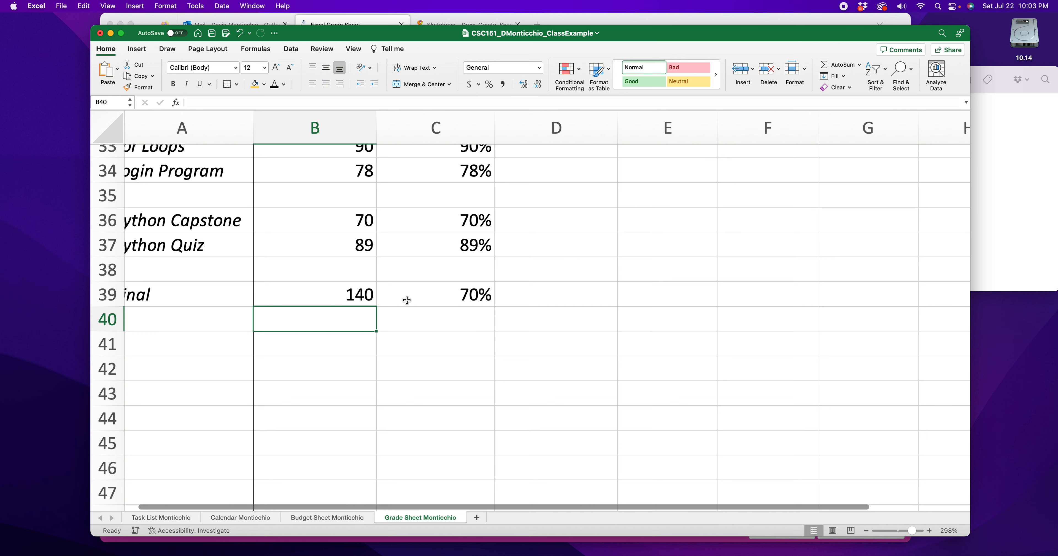
- Restore the Final score in B39 to 175
{"action": "left_click", "coordinate": [354, 294]}
{"action": "double_click", "coordinate": [359, 296]}
{"action": "left_click_drag", "start_coordinate": [359, 296], "coordinate": [263, 297]}
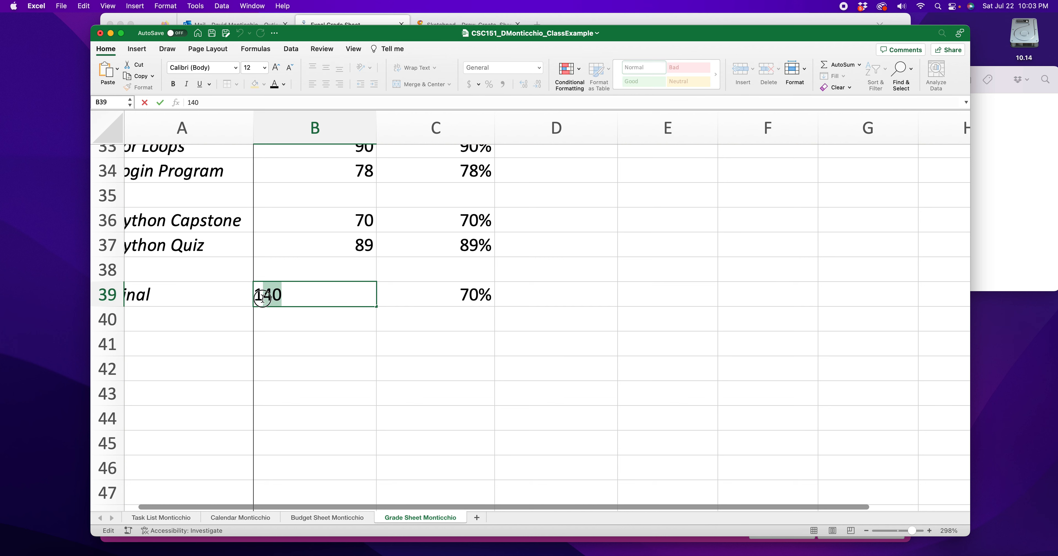
{"action": "type", "text": "75"}
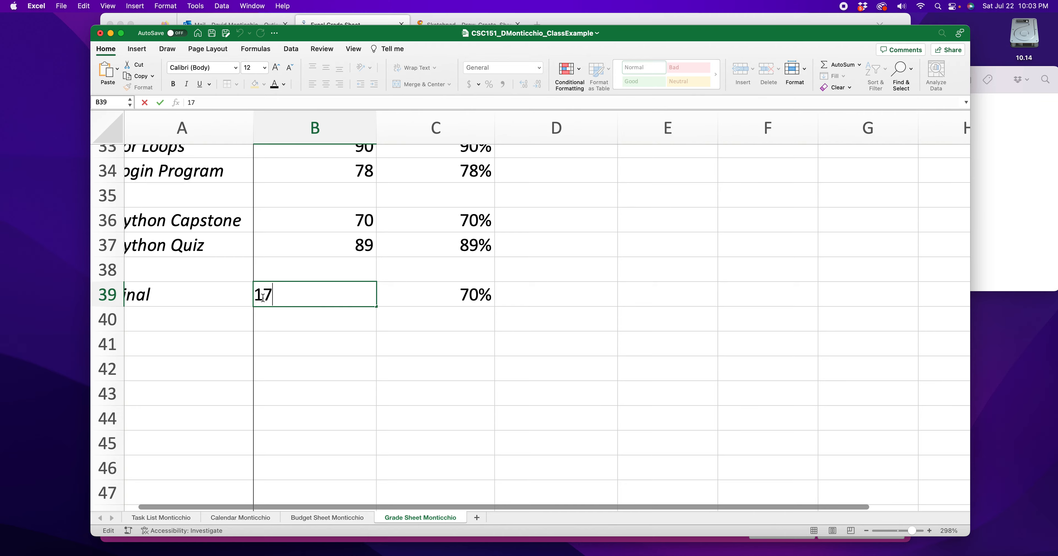
{"action": "key", "text": "Return"}
- Review the scores and percentage formulas of the first four assignments in rows 5 to 8
{"action": "left_click", "coordinate": [540, 297]}
{"action": "scroll", "coordinate": [540, 295], "scroll_direction": "up", "scroll_amount": 15}
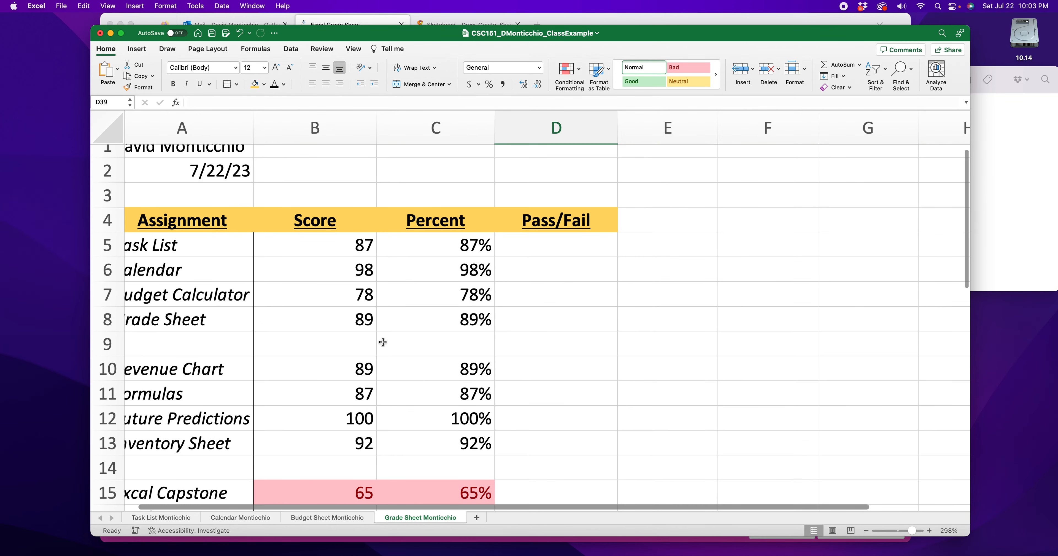
{"action": "scroll", "coordinate": [337, 294], "scroll_direction": "left", "scroll_amount": 2}
{"action": "left_click", "coordinate": [350, 246]}
{"action": "left_click", "coordinate": [434, 254]}
{"action": "left_click", "coordinate": [451, 290]}
{"action": "left_click", "coordinate": [331, 271]}
{"action": "left_click", "coordinate": [370, 325]}
{"action": "left_click", "coordinate": [434, 292]}
{"action": "left_click", "coordinate": [342, 253]}
{"action": "left_click", "coordinate": [345, 272]}
{"action": "left_click", "coordinate": [339, 304]}
{"action": "left_click", "coordinate": [450, 251]}
{"action": "left_click", "coordinate": [458, 295]}
{"action": "left_click", "coordinate": [456, 327]}
{"action": "left_click", "coordinate": [368, 321]}
{"action": "left_click", "coordinate": [470, 253]}
{"action": "left_click", "coordinate": [448, 318]}
{"action": "left_click", "coordinate": [315, 315]}
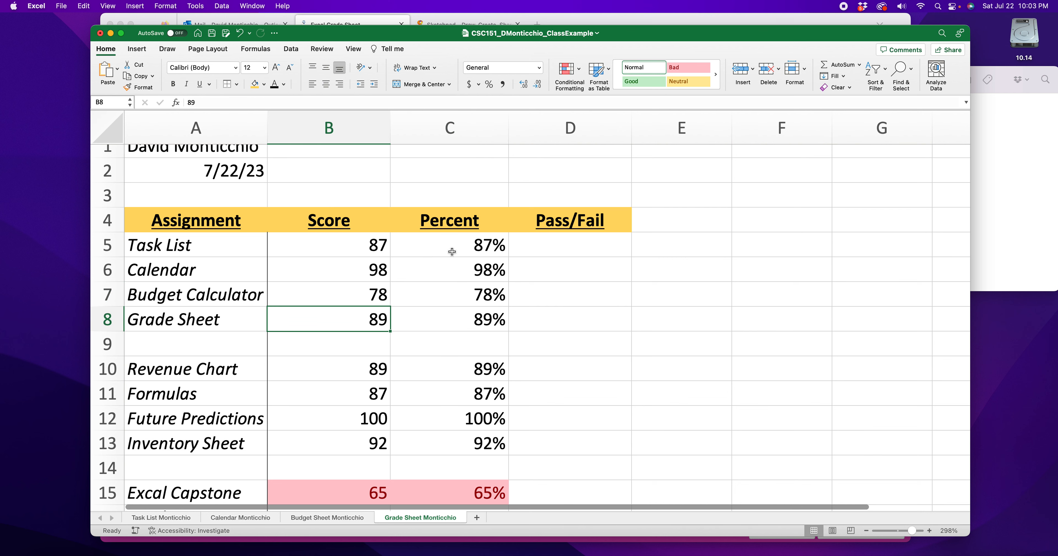
{"action": "left_click", "coordinate": [553, 251]}
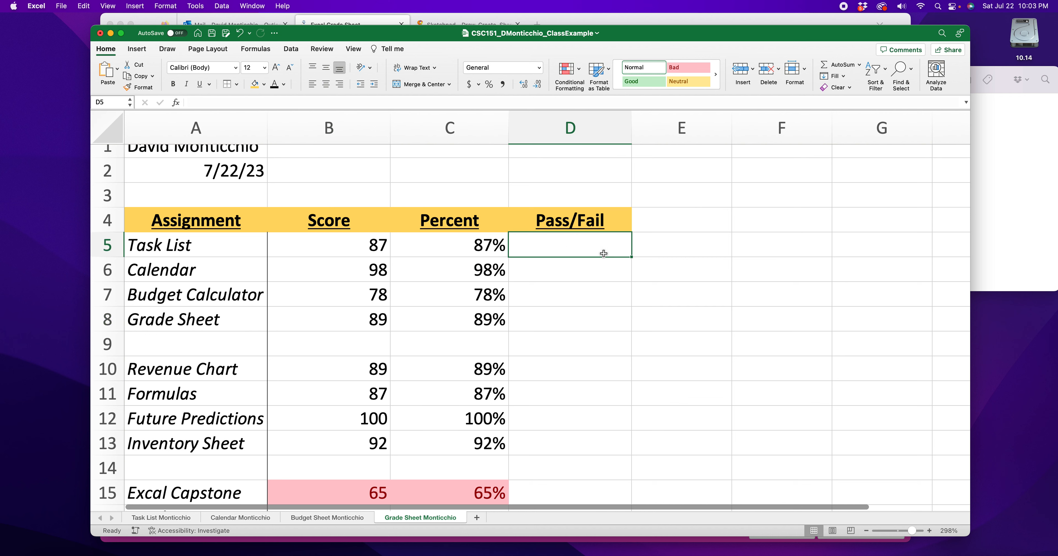
{"action": "double_click", "coordinate": [463, 252]}
{"action": "key", "text": "Return"}
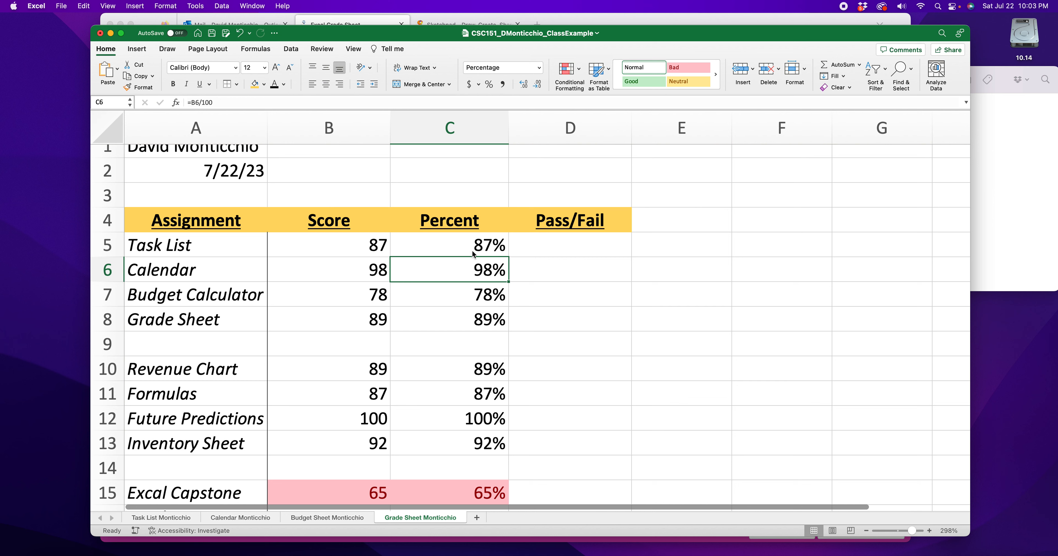
- Start an IF formula in the Task List's Pass/Fail cell, D5
{"action": "left_click", "coordinate": [584, 250]}
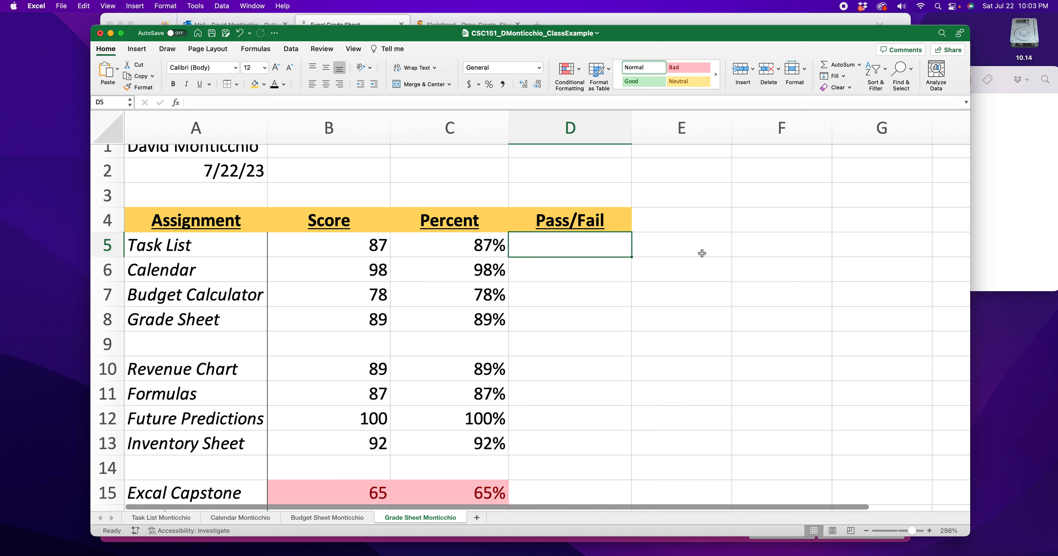
{"action": "left_click_drag", "start_coordinate": [549, 177], "coordinate": [556, 242]}
{"action": "left_click", "coordinate": [557, 242]}
{"action": "type", "text": "="}
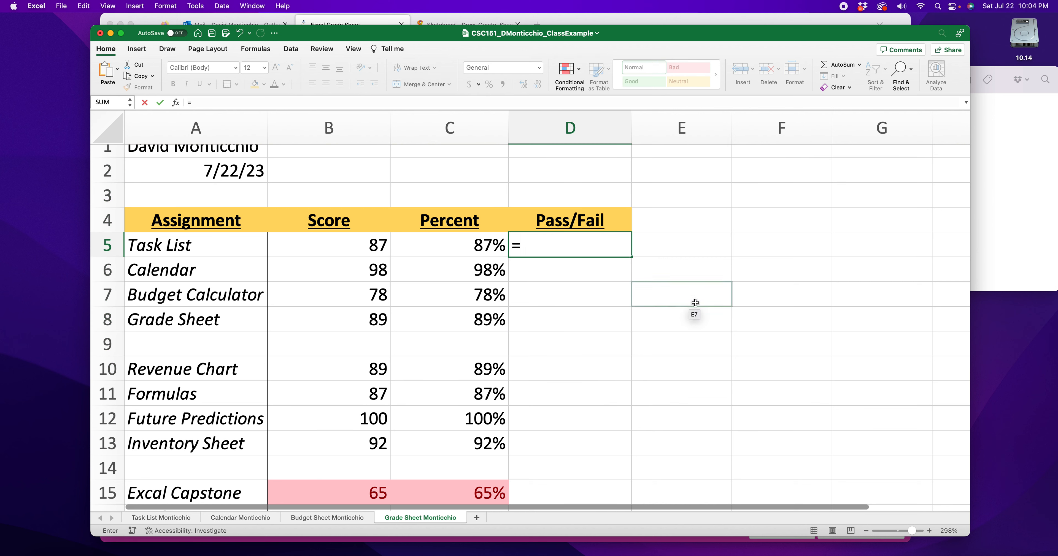
{"action": "type", "text": "if"}
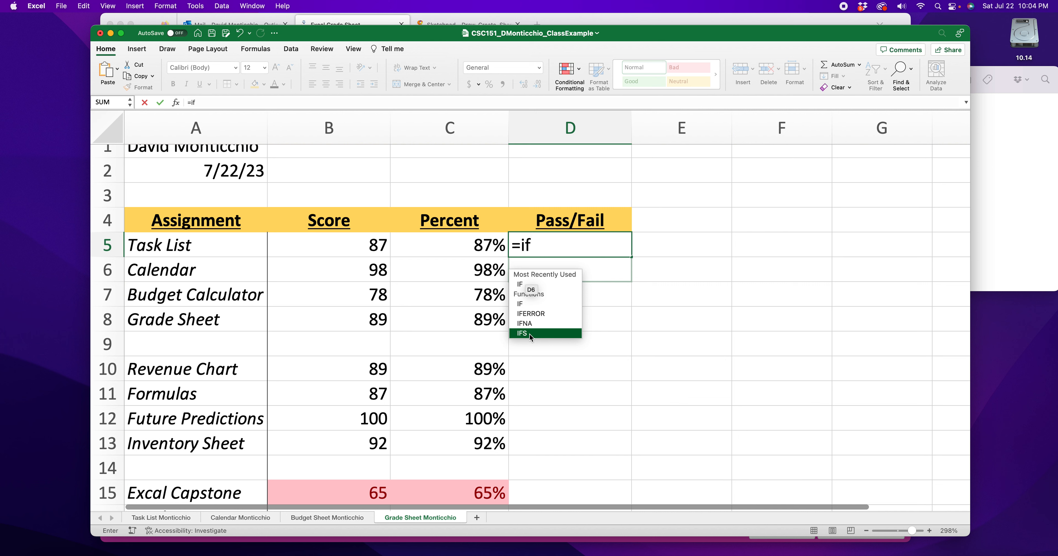
{"action": "left_click", "coordinate": [563, 244]}
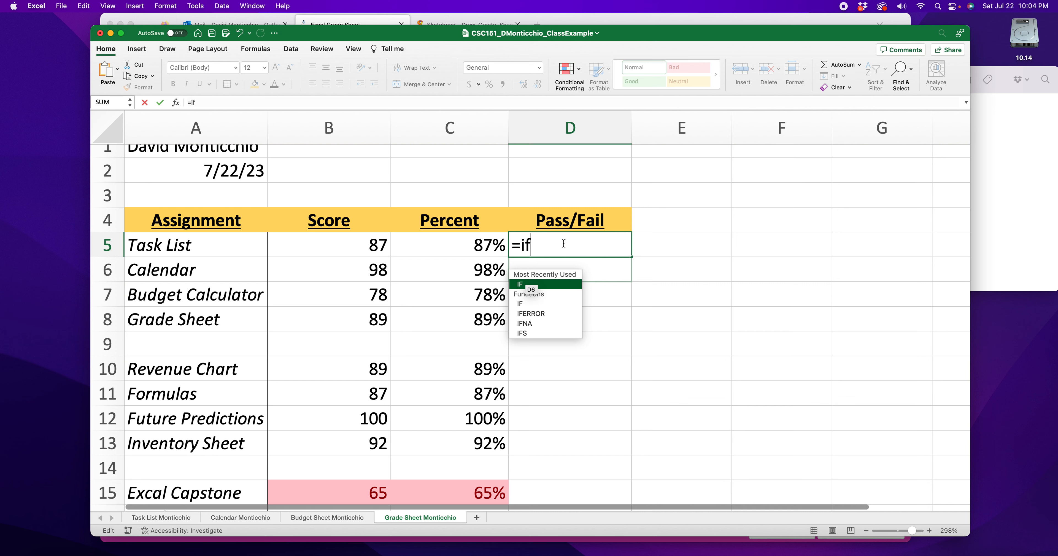
{"action": "type", "text": "("}
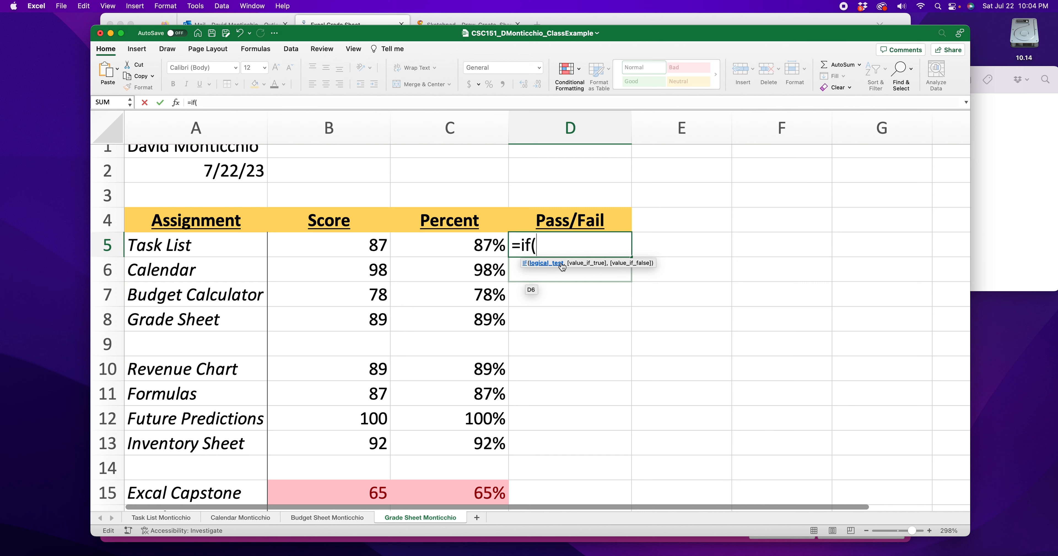
{"action": "type", "text": "8768768"}
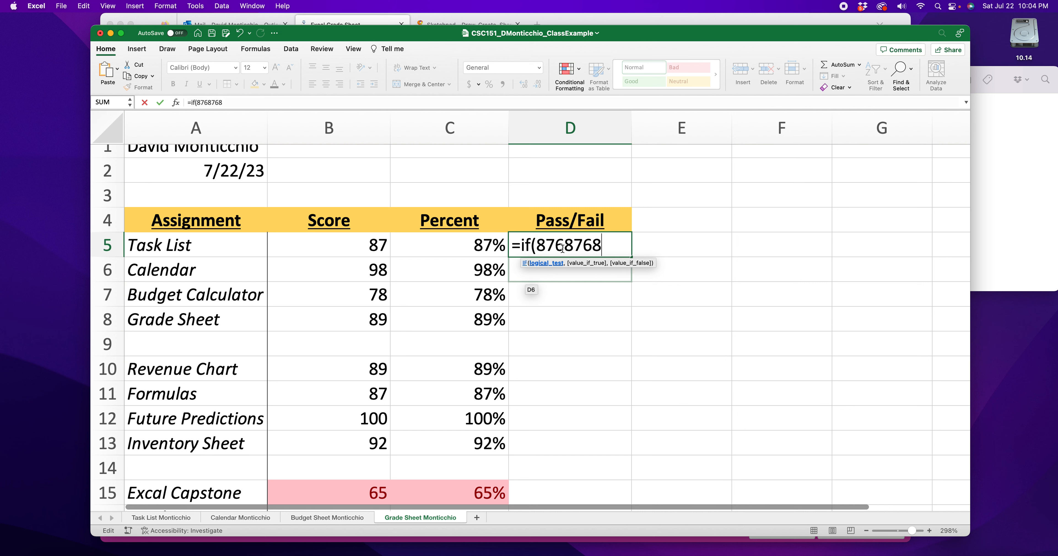
{"action": "type", "text": ","}
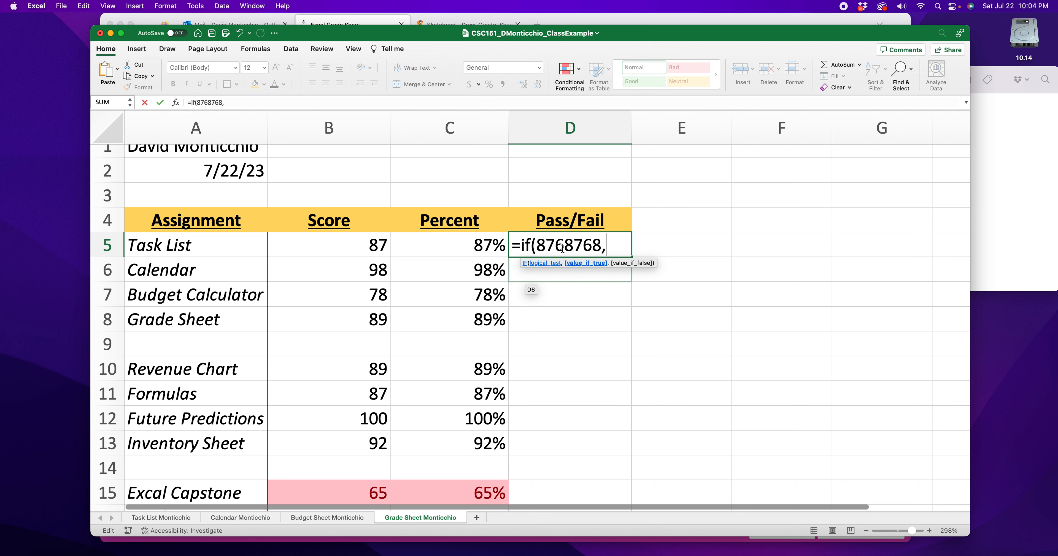
{"action": "type", "text": "iug iug ,uygjhgj"}
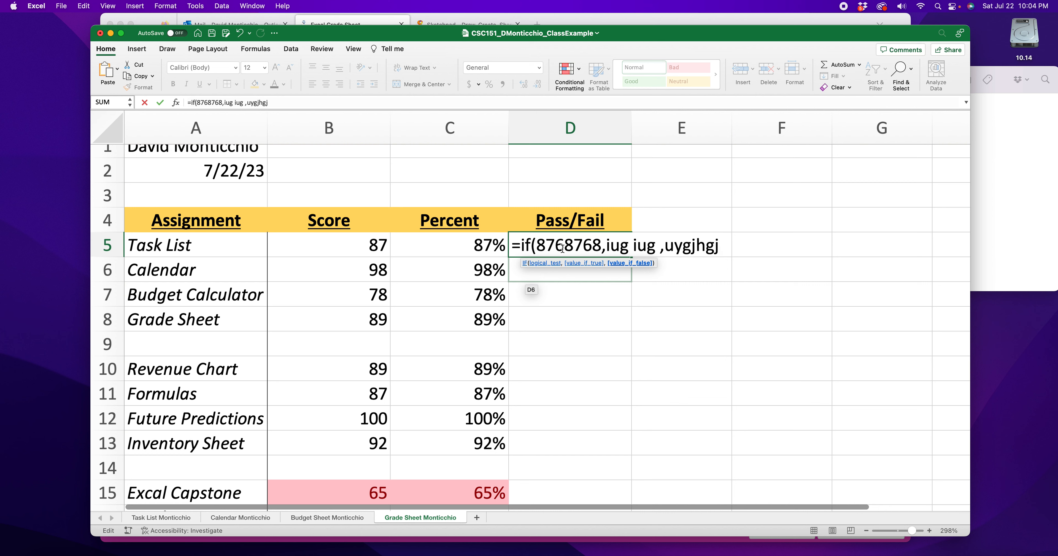
{"action": "left_click_drag", "start_coordinate": [602, 245], "coordinate": [540, 246]}
{"action": "left_click_drag", "start_coordinate": [606, 245], "coordinate": [540, 248]}
{"action": "key", "text": "BackSpace"}
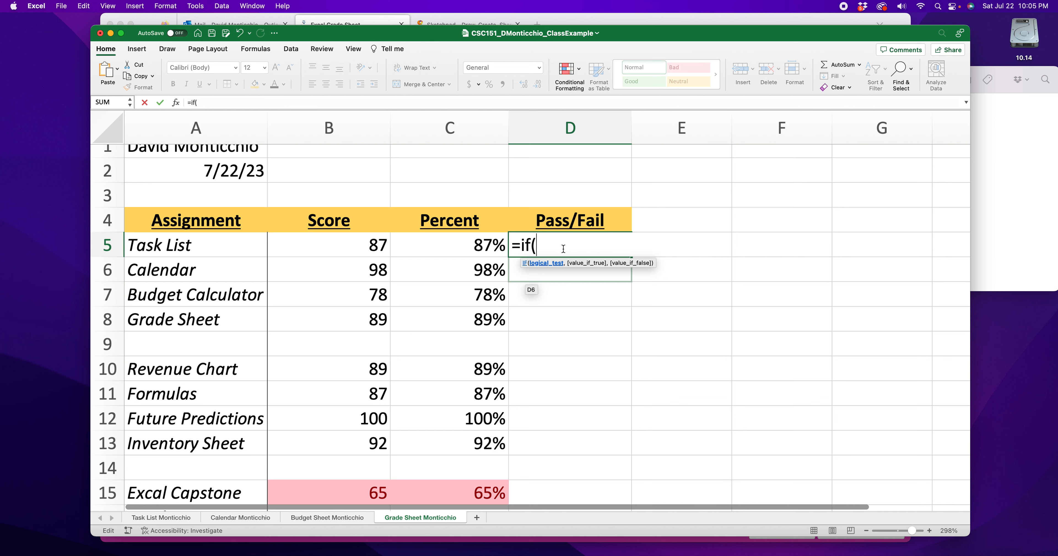
- Set the logical test of the IF formula in D5 to C5>.7
{"action": "left_click", "coordinate": [477, 245]}
{"action": "type", "text": ">.7"}
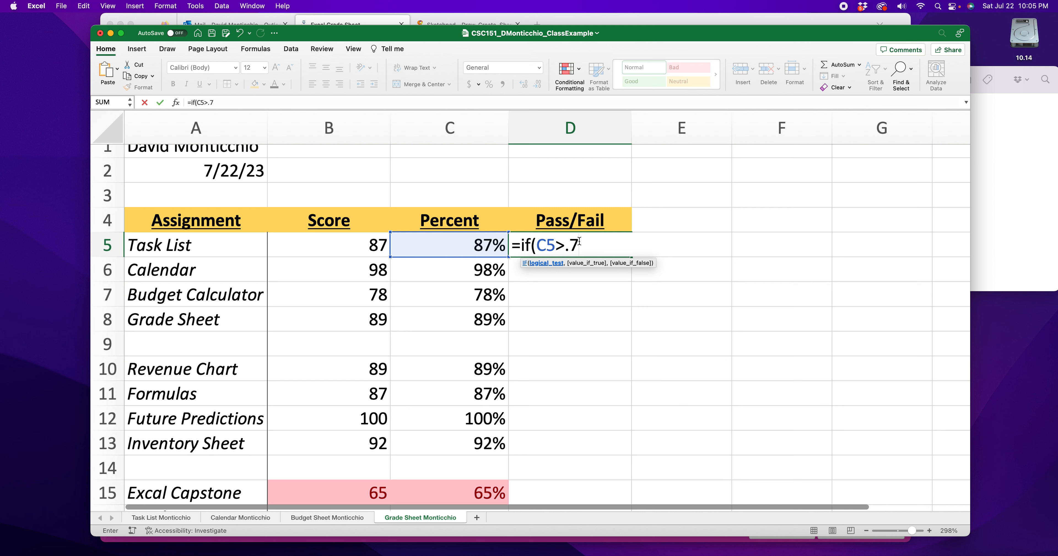
{"action": "left_click", "coordinate": [568, 246]}
{"action": "type", "text": ","}
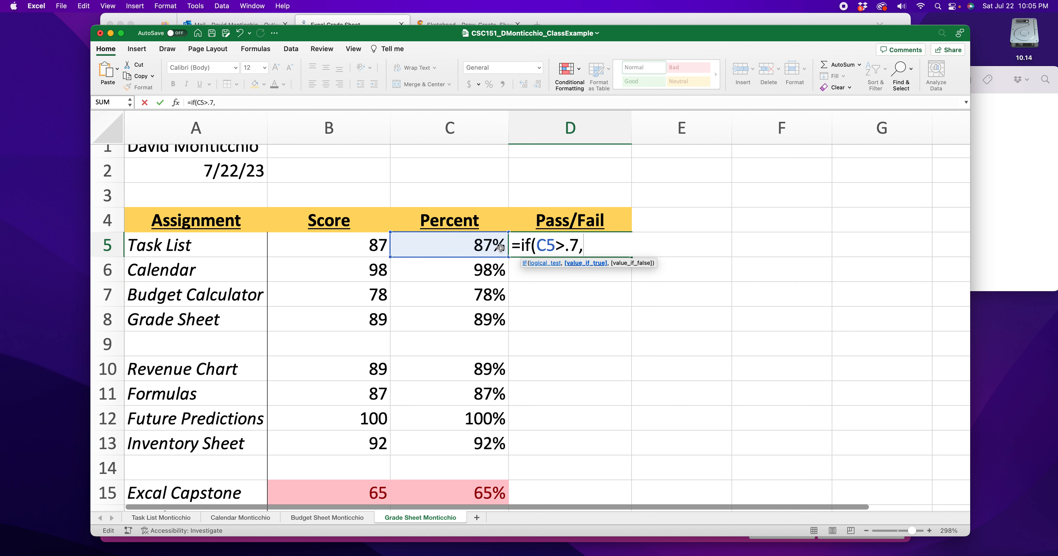
{"action": "type", "text": "\"pass\",\"fail\""}
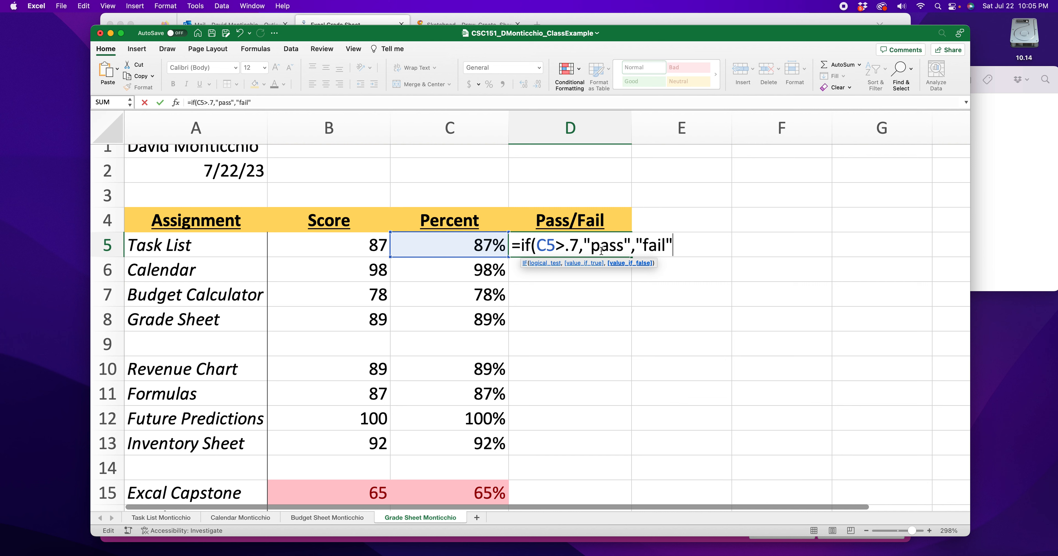
{"action": "type", "text": ")"}
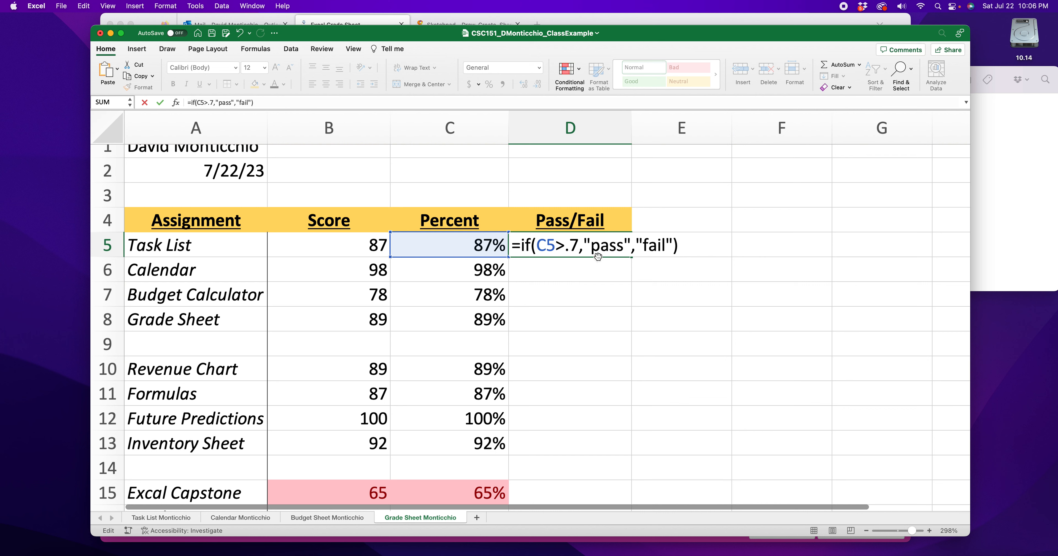
{"action": "left_click_drag", "start_coordinate": [579, 246], "coordinate": [538, 246]}
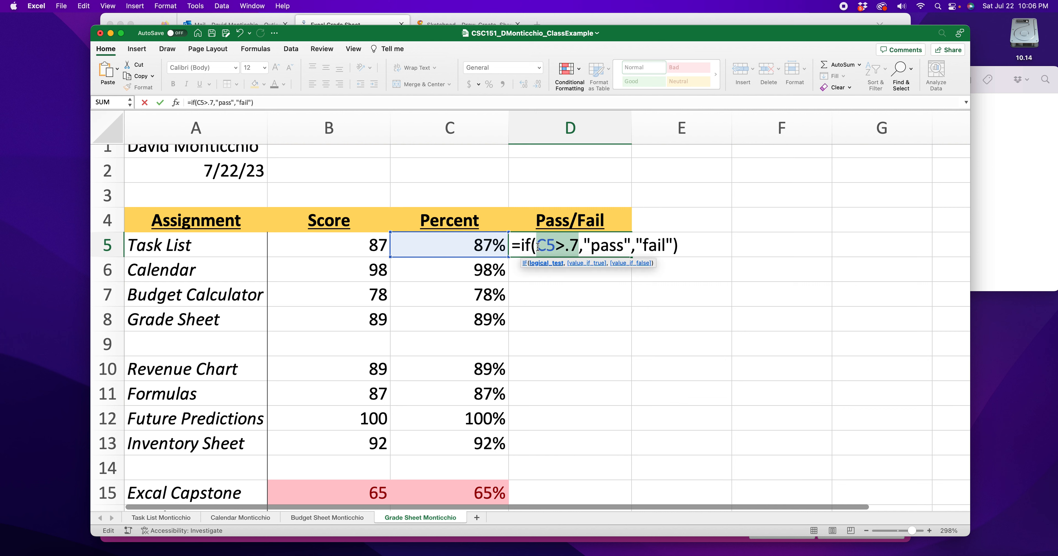
{"action": "left_click_drag", "start_coordinate": [631, 247], "coordinate": [536, 246]}
{"action": "left_click_drag", "start_coordinate": [675, 246], "coordinate": [633, 246]}
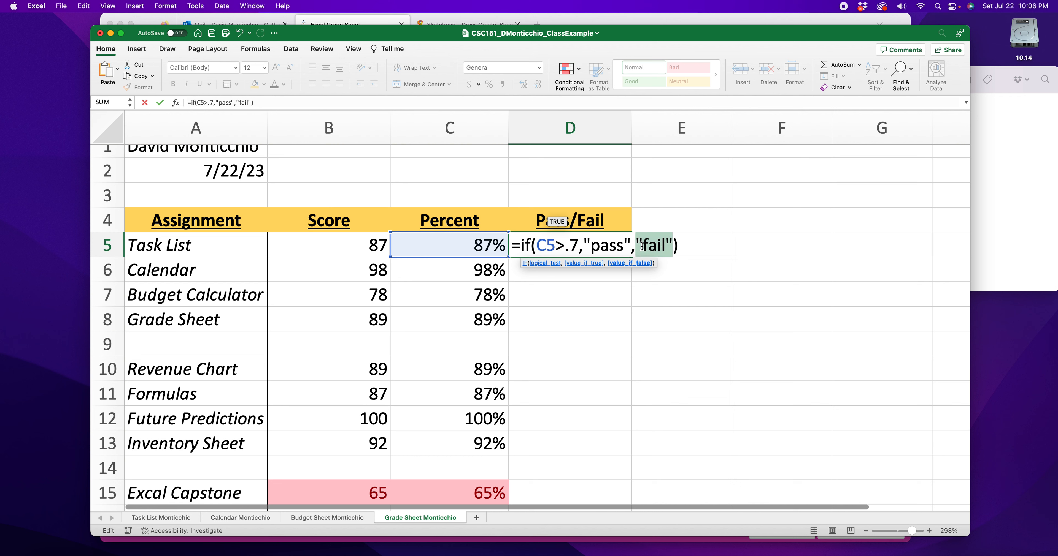
{"action": "key", "text": "Return"}
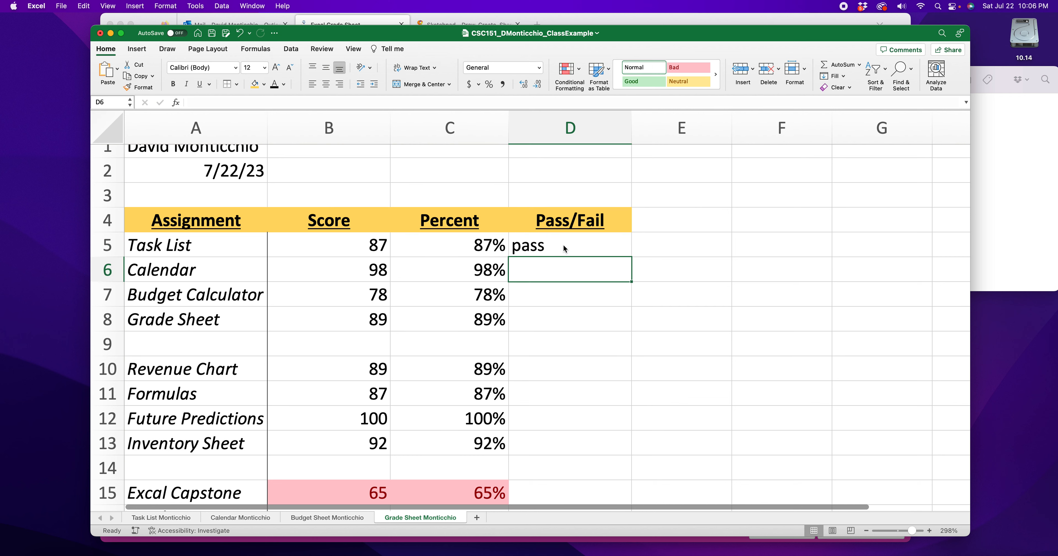
- Set the Task List score in B5 to 67 to test the Pass/Fail formula, and undo the change
{"action": "double_click", "coordinate": [371, 245]}
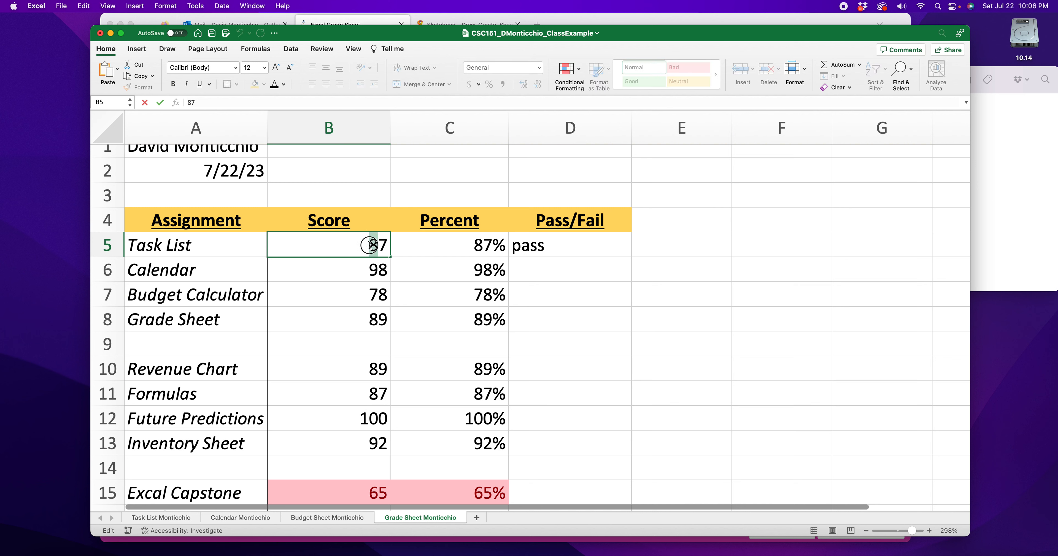
{"action": "type", "text": "6"}
{"action": "key", "text": "Return"}
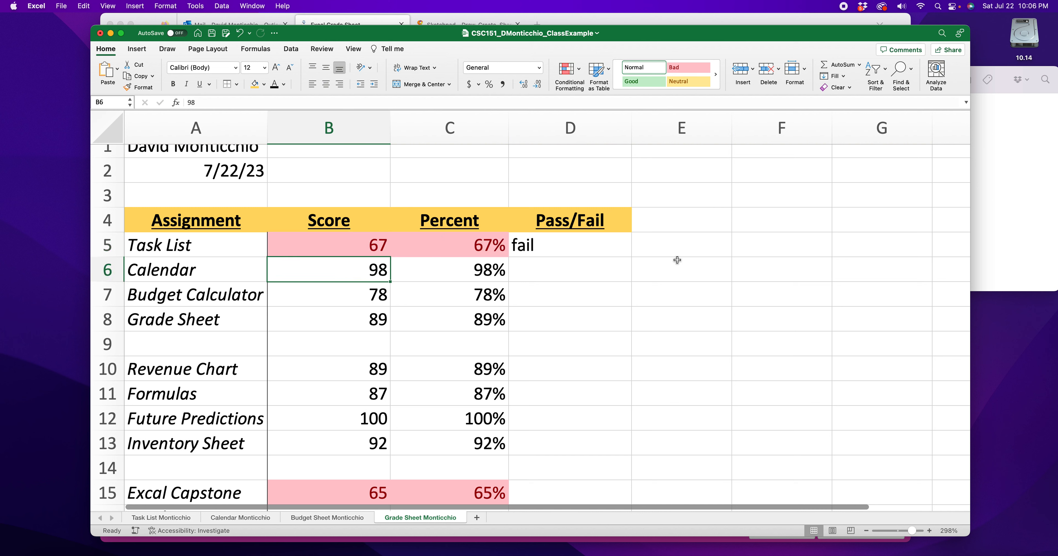
{"action": "key", "text": "cmd+z"}
- Write an IF formula in the Calendar's Pass/Fail cell, D6, that tests C6>.7 and returns "pass" if true and "fail" if false
{"action": "left_click", "coordinate": [583, 255]}
{"action": "left_click", "coordinate": [573, 270]}
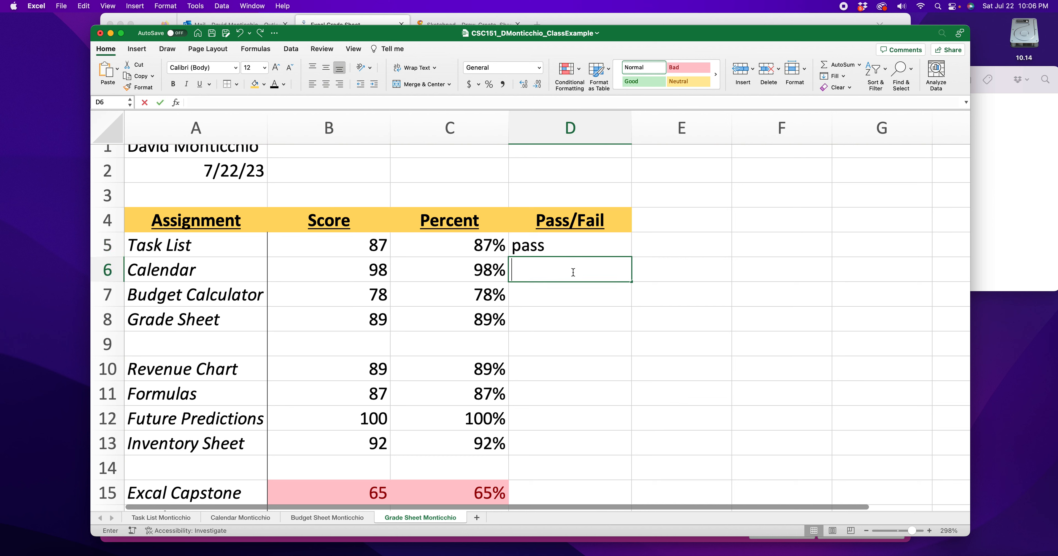
{"action": "type", "text": "="}
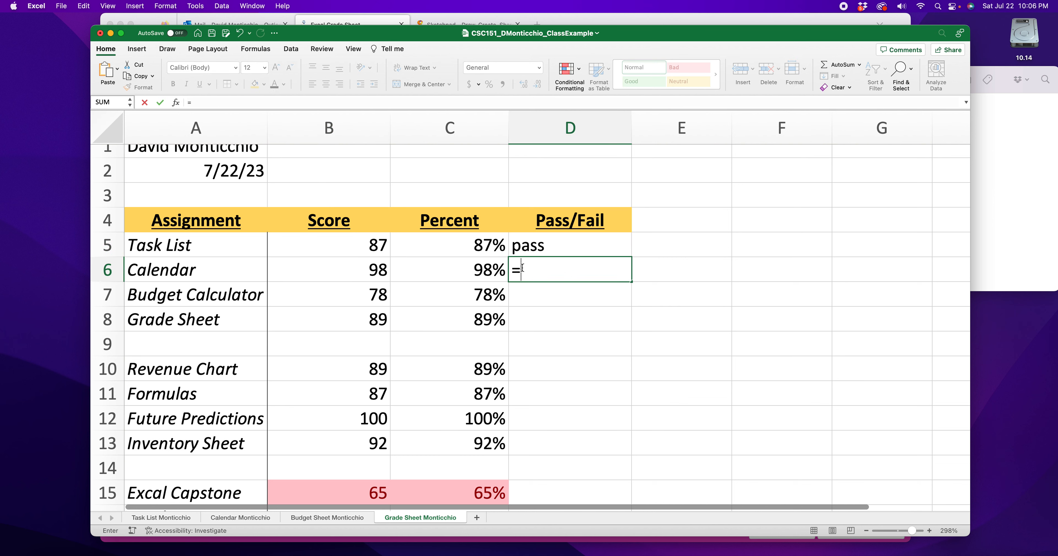
{"action": "type", "text": "if("}
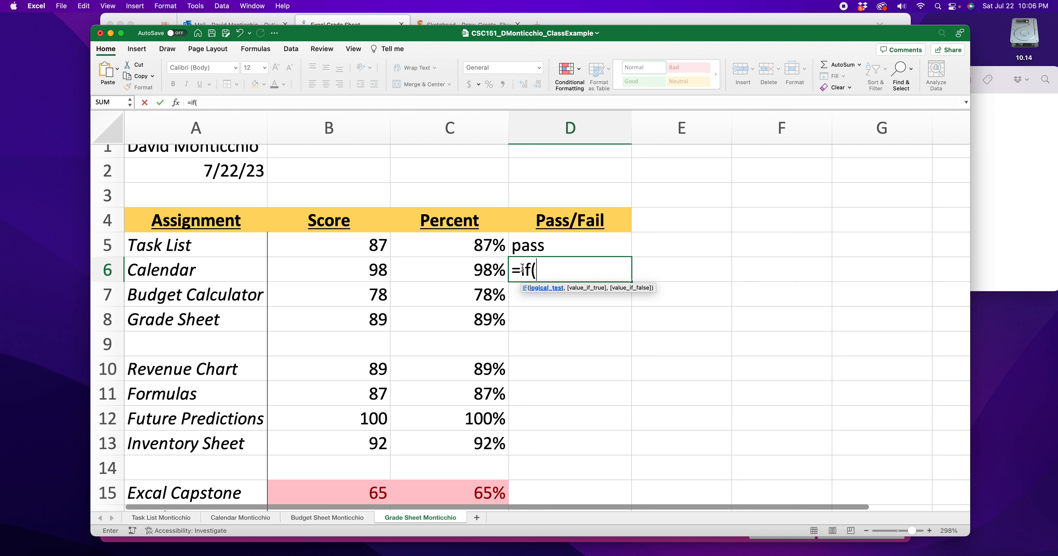
{"action": "left_click", "coordinate": [460, 270]}
{"action": "type", "text": ">"}
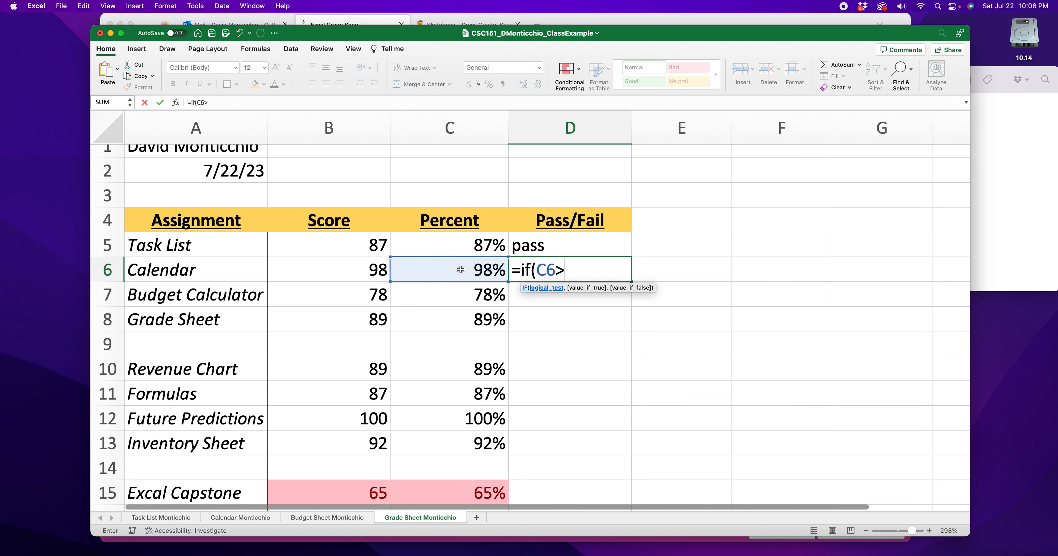
{"action": "type", "text": ".7,\"pass\"."}
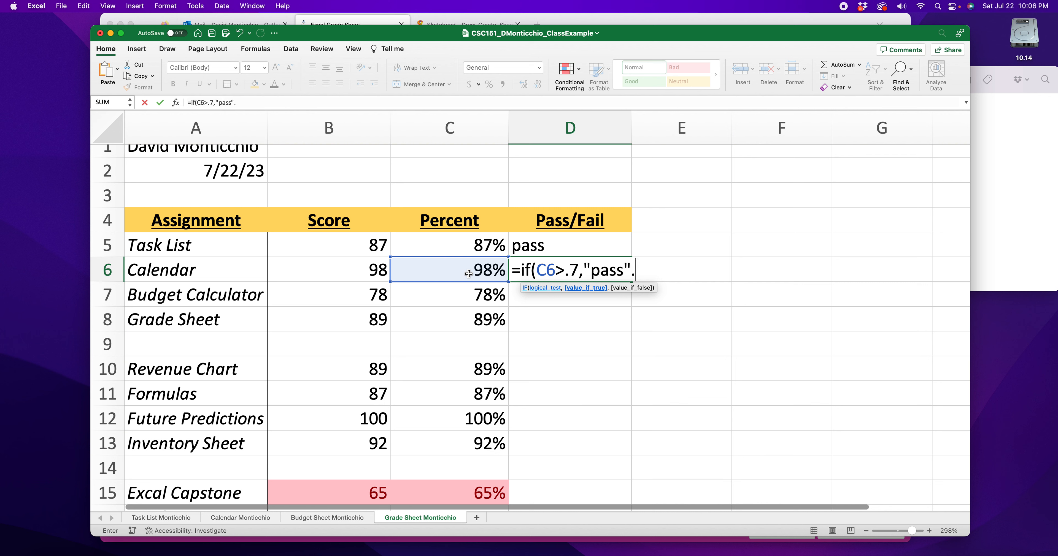
{"action": "key", "text": "BackSpace"}
{"action": "type", "text": ","}
{"action": "type", "text": "\"fa"}
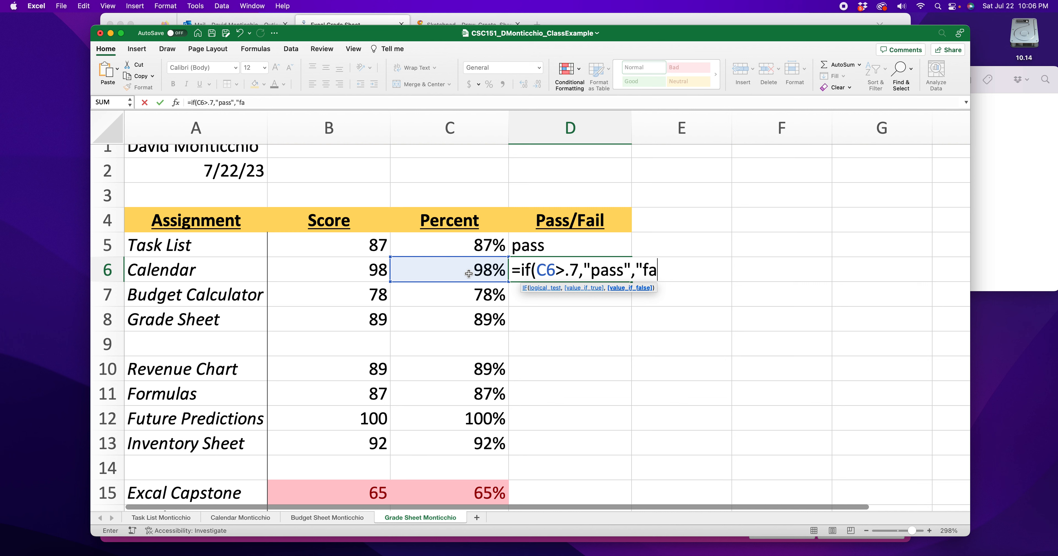
{"action": "type", "text": "il\")"}
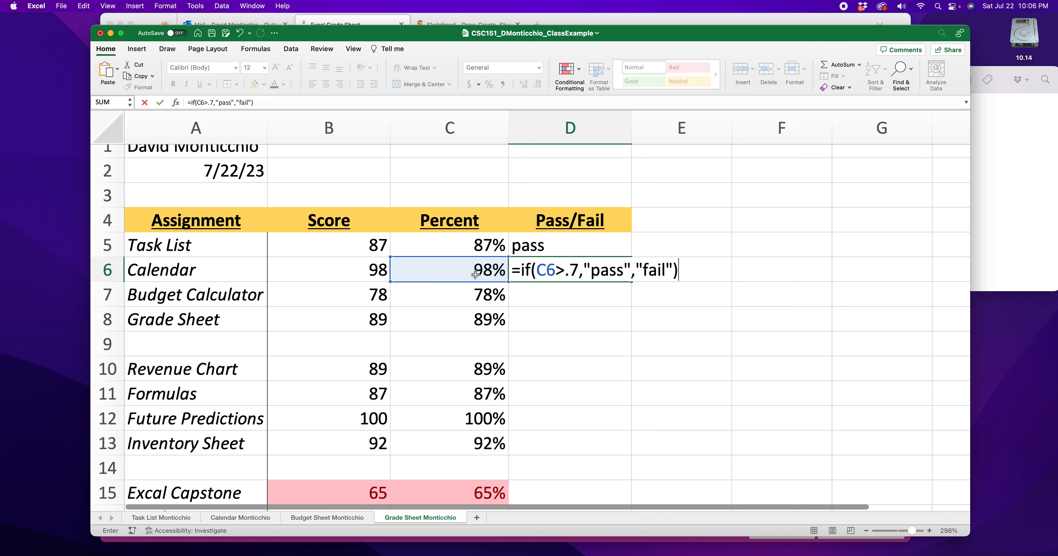
- Examine the quotation marks and parentheses in the D6 formula, and accept the formula
{"action": "left_click", "coordinate": [628, 272]}
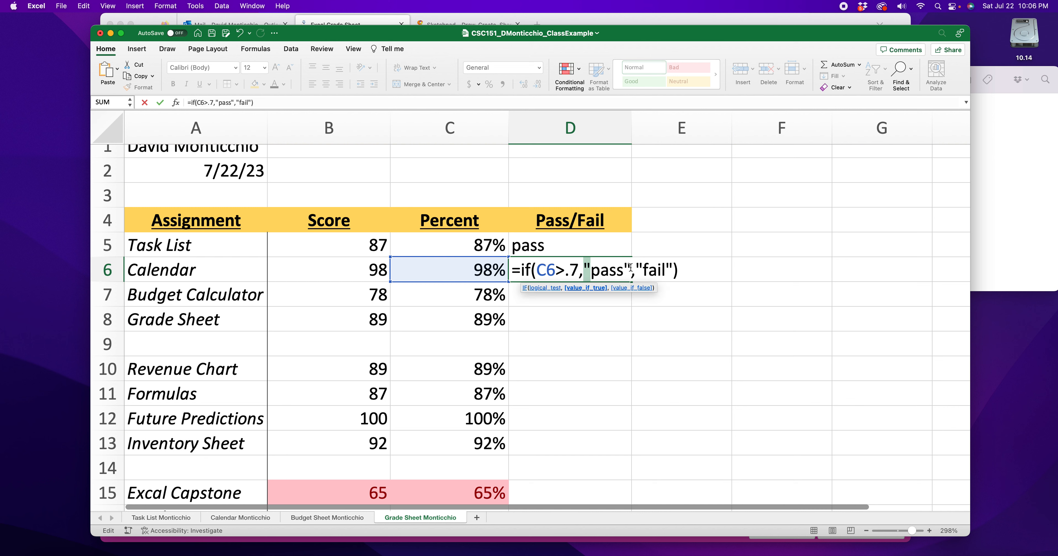
{"action": "left_click", "coordinate": [592, 270]}
{"action": "left_click", "coordinate": [623, 270]}
{"action": "left_click_drag", "start_coordinate": [623, 270], "coordinate": [631, 270]}
{"action": "left_click", "coordinate": [666, 267]}
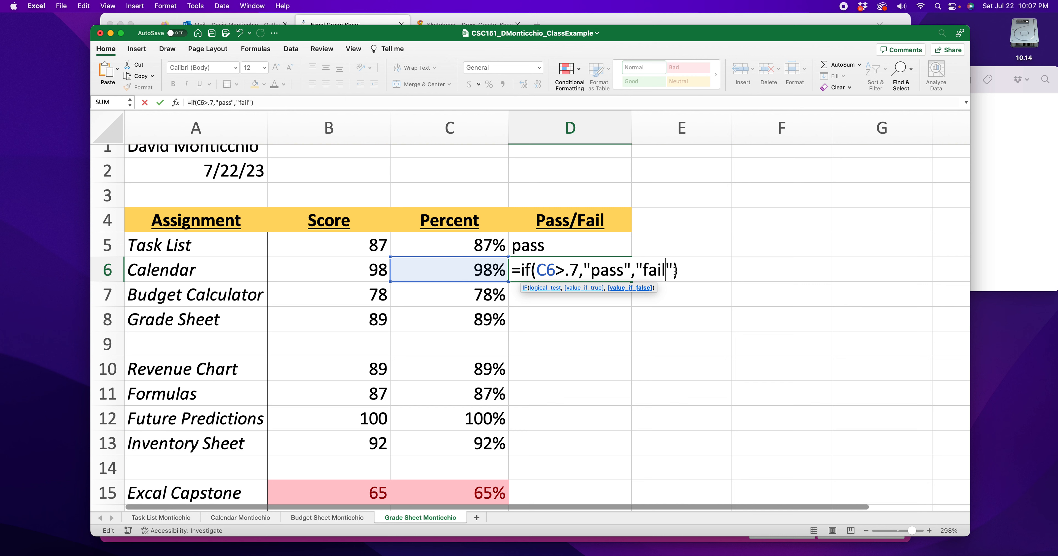
{"action": "left_click", "coordinate": [587, 268]}
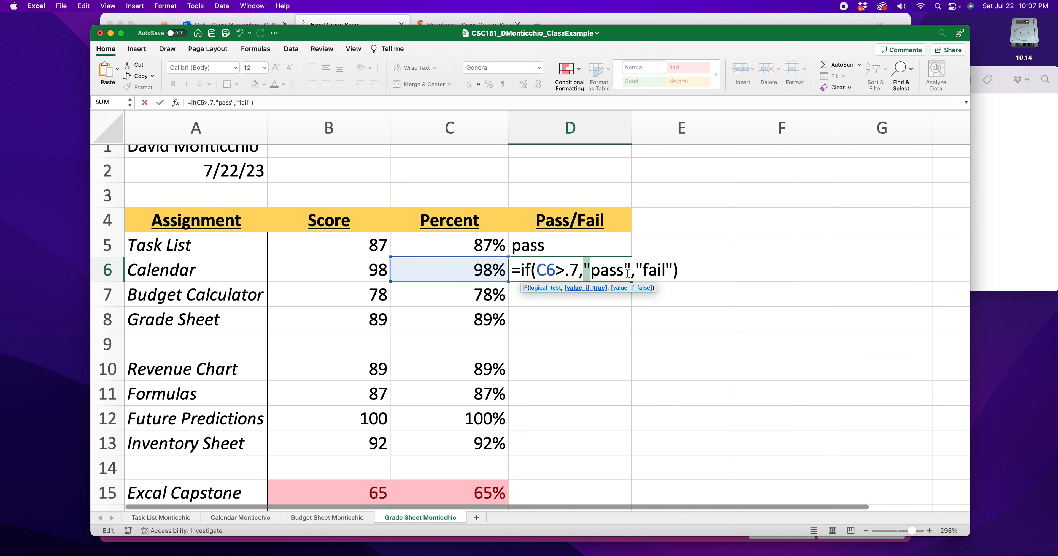
{"action": "left_click", "coordinate": [629, 268]}
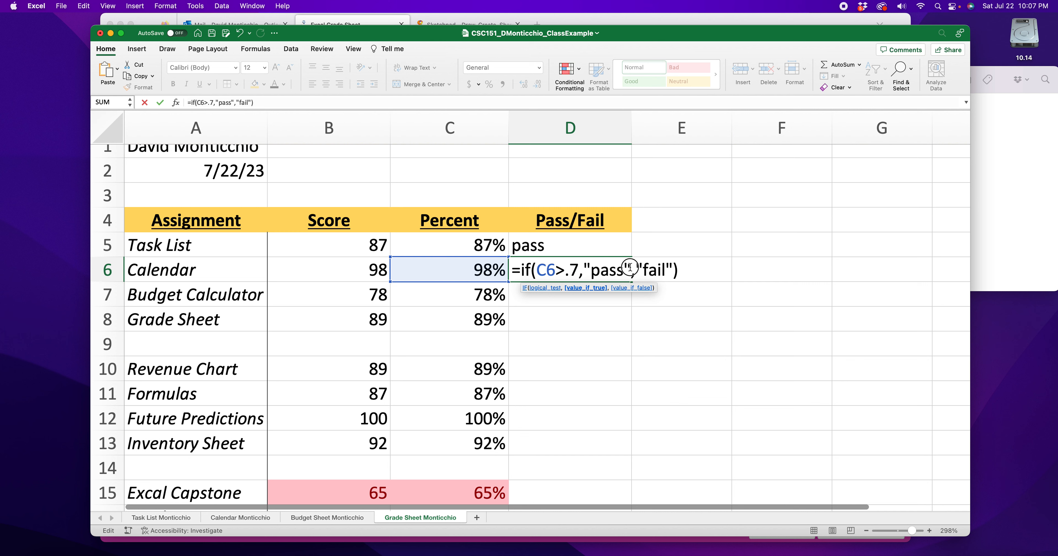
{"action": "left_click", "coordinate": [537, 269]}
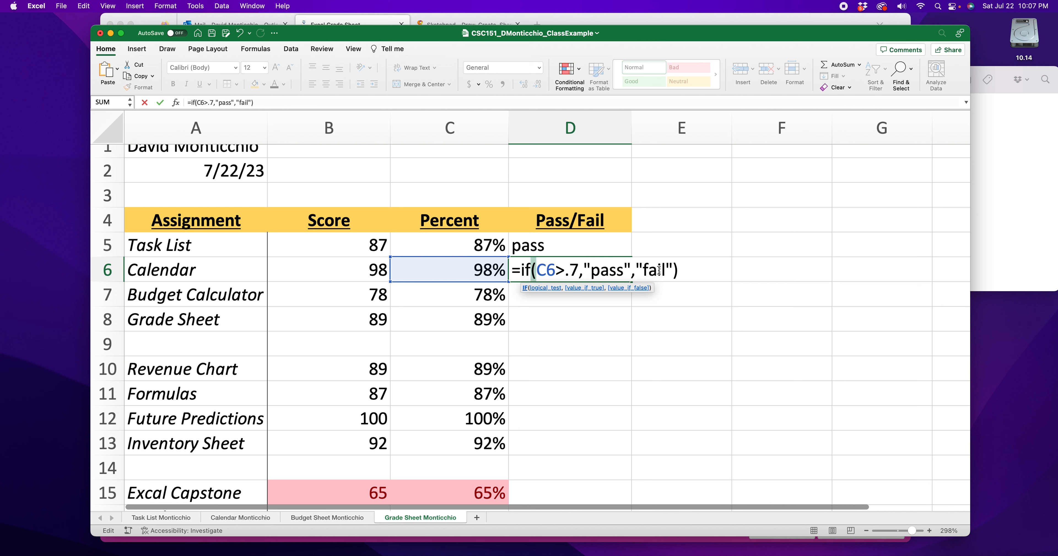
{"action": "left_click", "coordinate": [673, 271]}
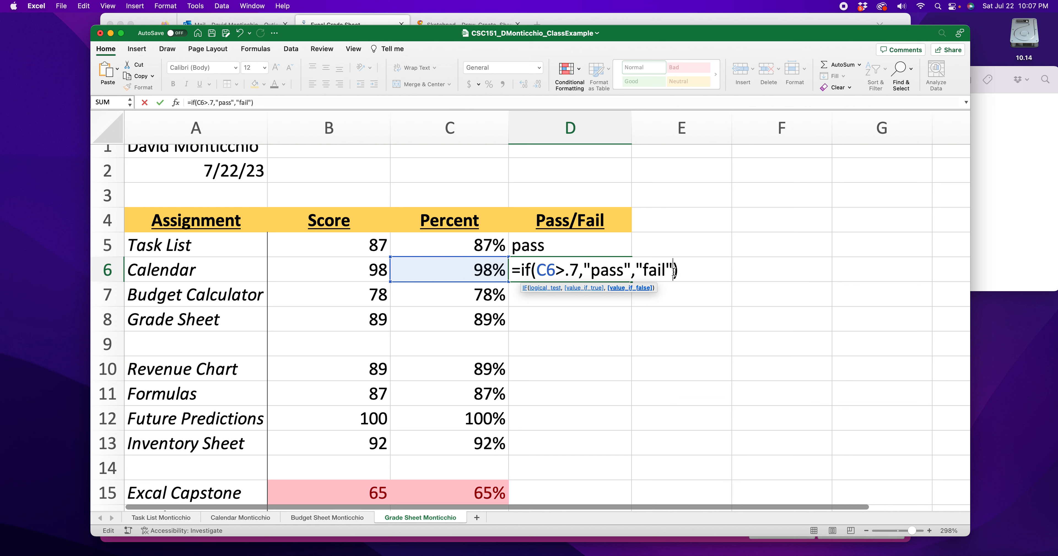
{"action": "left_click_drag", "start_coordinate": [674, 271], "coordinate": [681, 271]}
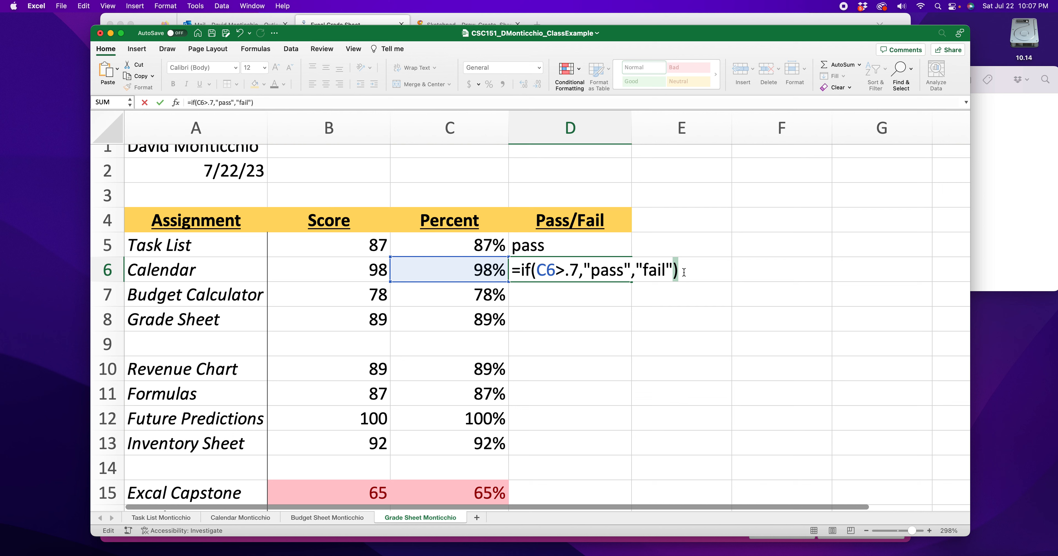
{"action": "key", "text": "Return"}
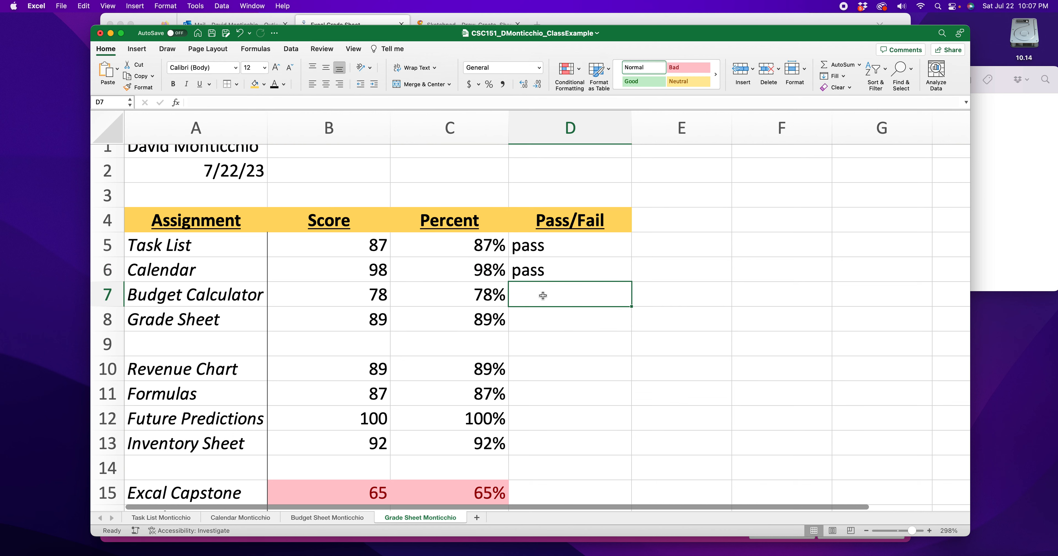
- Write the formula =if(C7>.7,"pass","fail") in the Budget Calculator's Pass/Fail cell, D7
{"action": "double_click", "coordinate": [542, 298]}
{"action": "type", "text": "=if("}
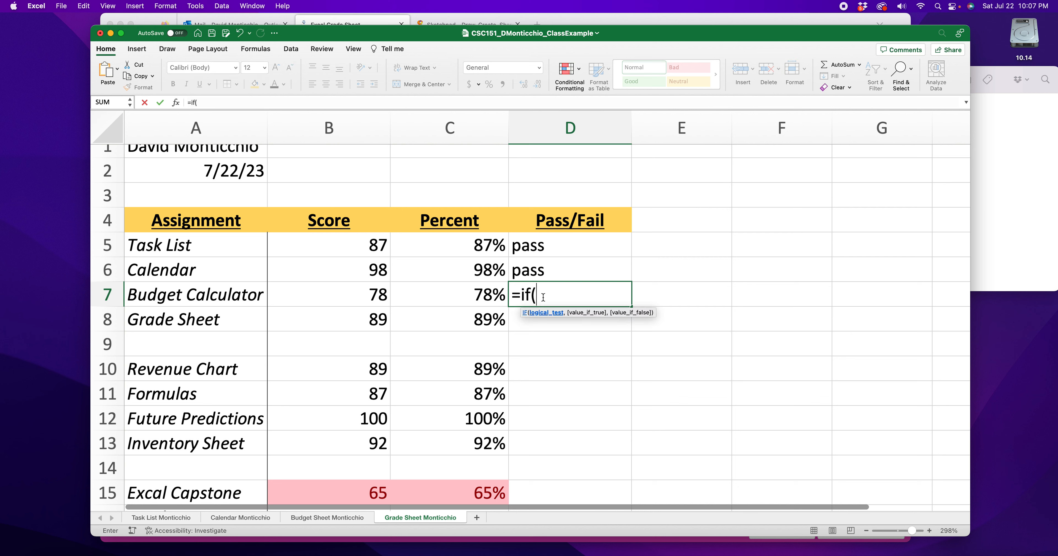
{"action": "left_click", "coordinate": [494, 297]}
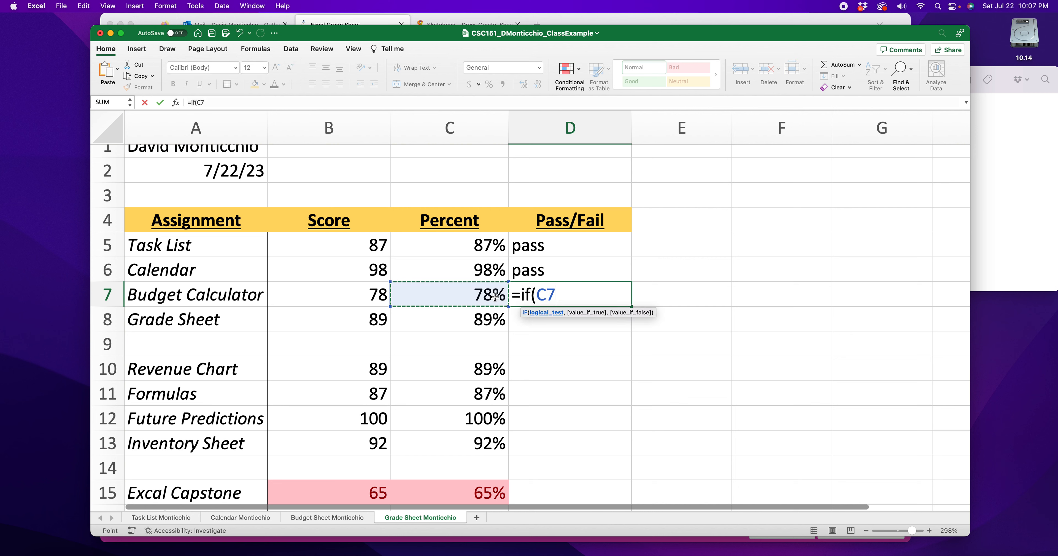
{"action": "type", "text": ">.7"}
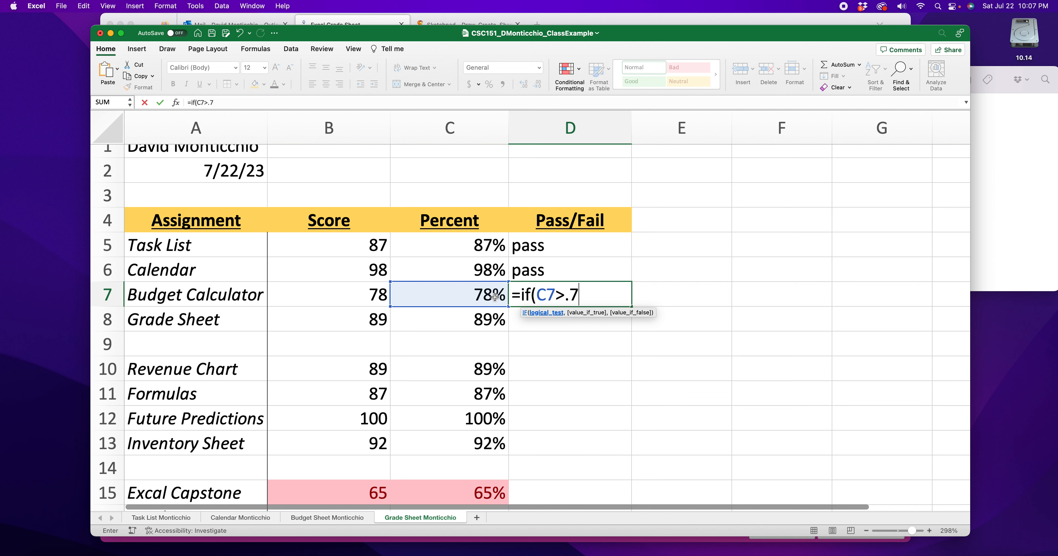
{"action": "type", "text": ",\"pass\""}
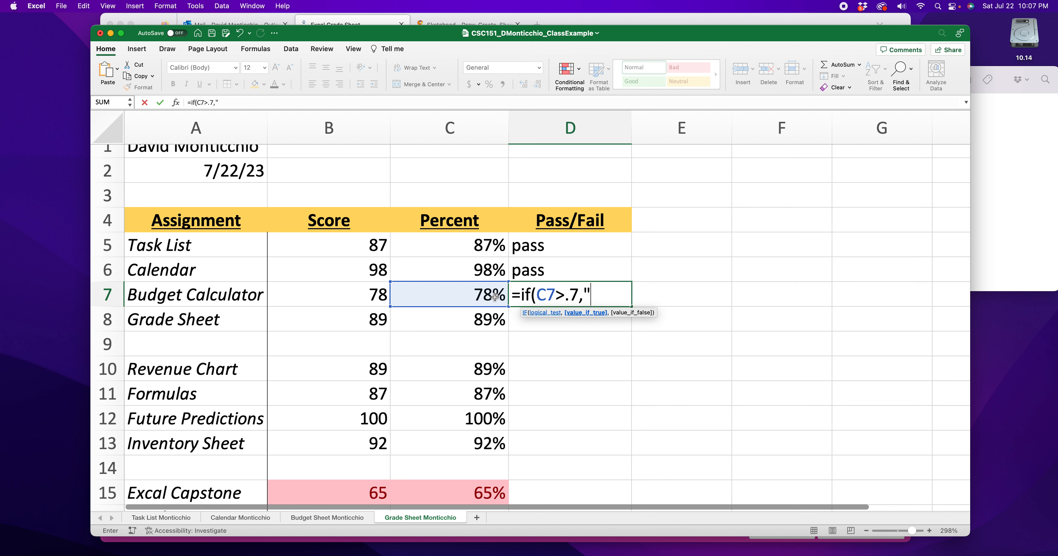
{"action": "type", "text": ","}
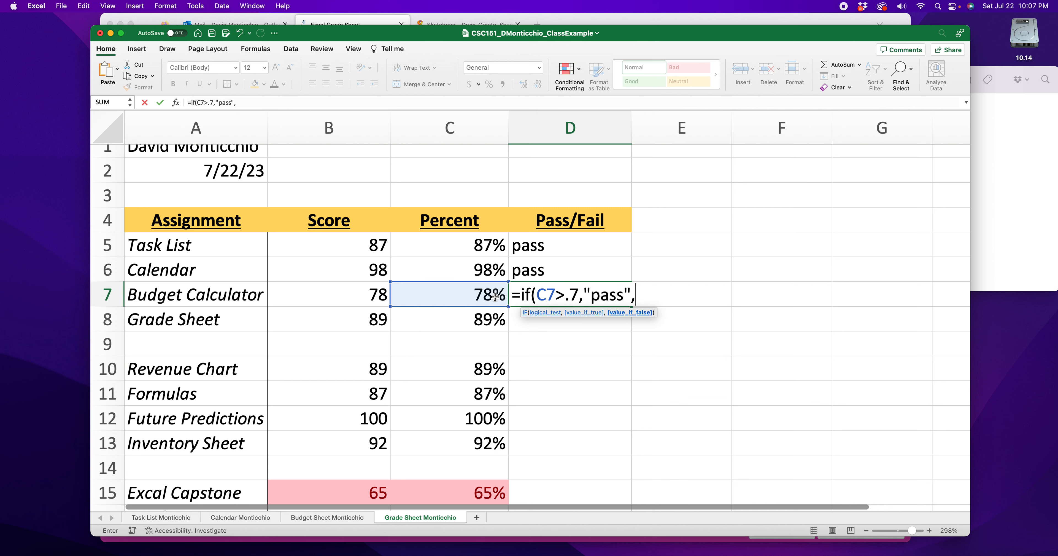
{"action": "type", "text": "\"fail\")"}
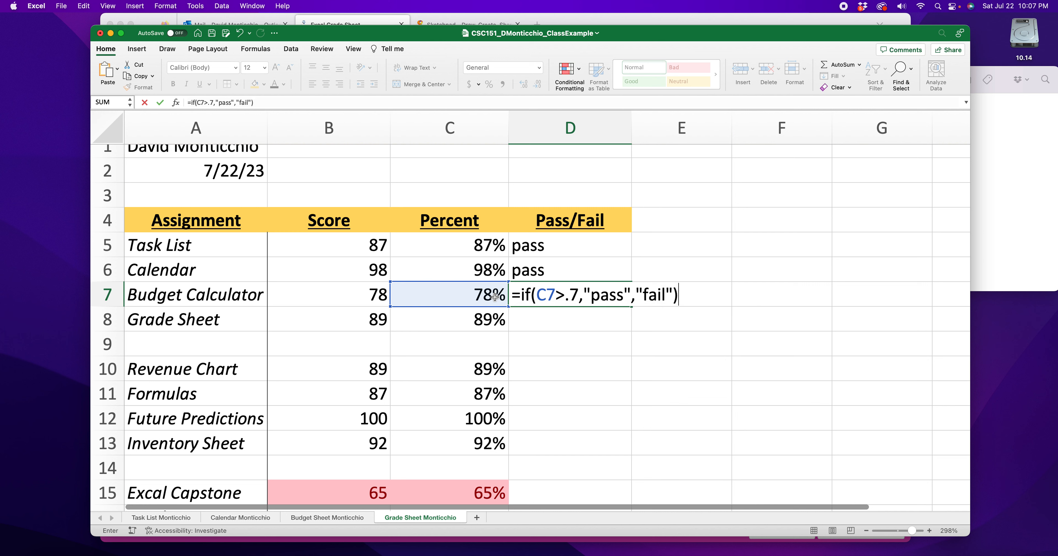
- Reverse the D7 formula's logic so it tests C7<.7 and returns "fail" if true and "pass" if false
{"action": "double_click", "coordinate": [559, 296]}
{"action": "type", "text": "<"}
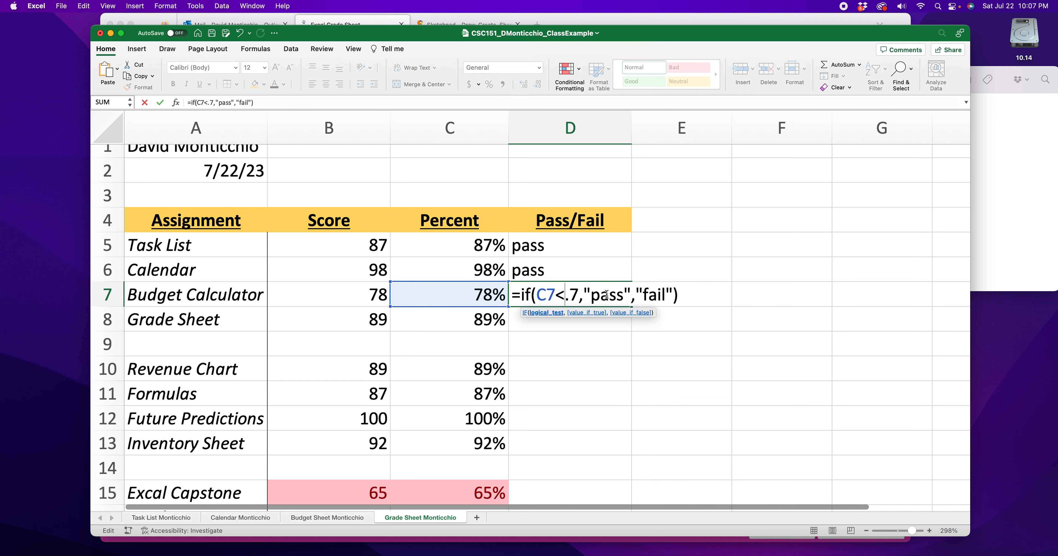
{"action": "left_click_drag", "start_coordinate": [623, 297], "coordinate": [592, 296]}
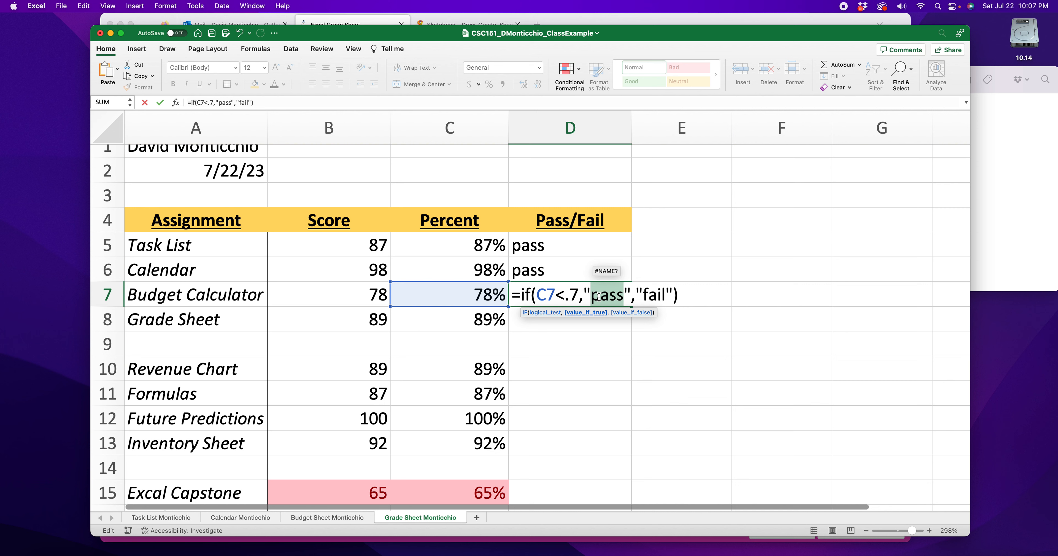
{"action": "type", "text": "fail"}
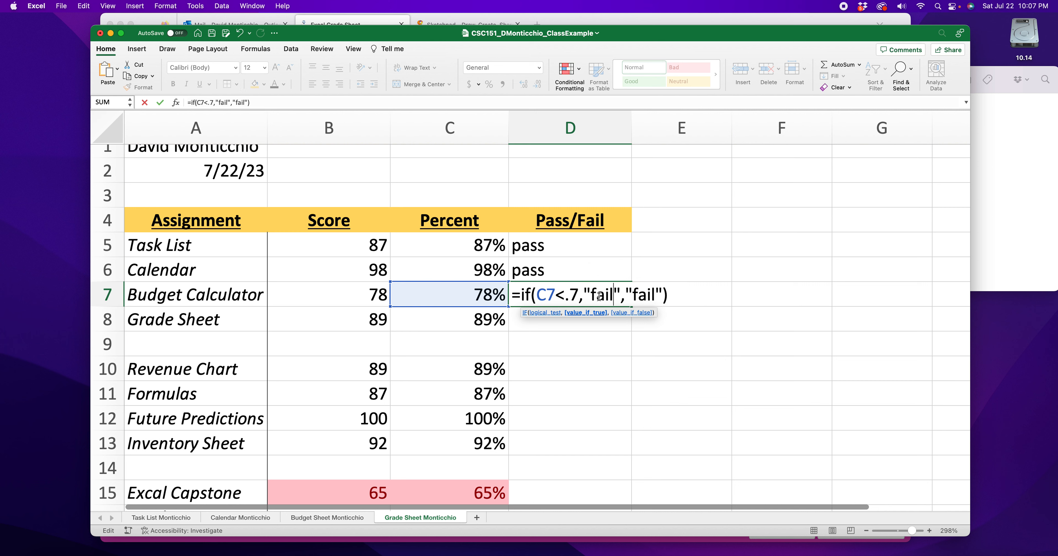
{"action": "double_click", "coordinate": [637, 295]}
{"action": "type", "text": "pass"}
{"action": "key", "text": "Return"}
- Copy the Pass/Fail formula from D7 and paste it over the formulas in D6 and D5
{"action": "left_click", "coordinate": [602, 294]}
{"action": "key", "text": "super+c"}
{"action": "left_click", "coordinate": [578, 274]}
{"action": "key", "text": "super+v"}
{"action": "left_click", "coordinate": [571, 240]}
{"action": "key", "text": "super+v"}
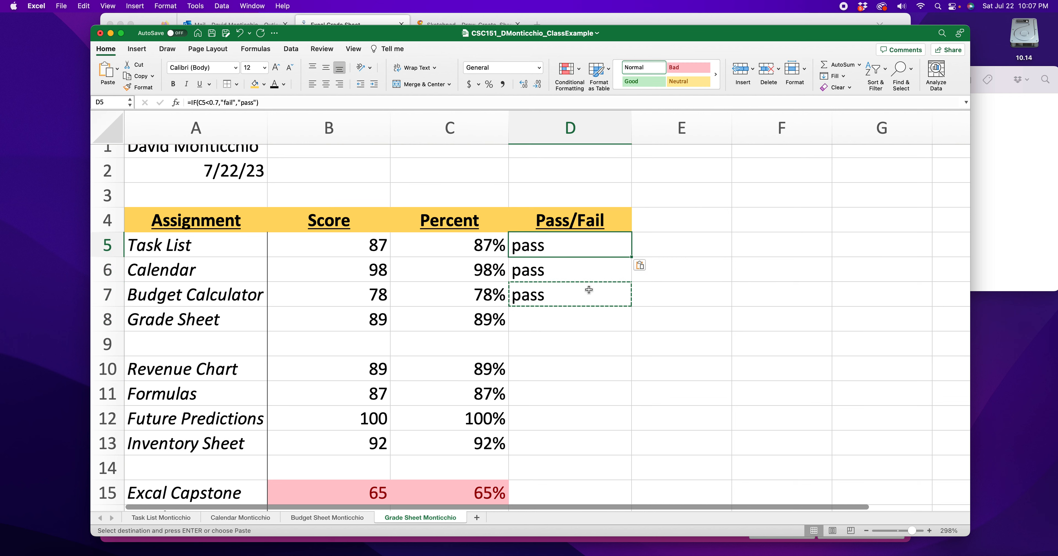
- Paste the copied Pass/Fail formula for Grade Sheet in D8 and for Revenue Chart through Inventory Sheet in D10:D13
{"action": "left_click", "coordinate": [577, 316]}
{"action": "key", "text": "super+v"}
{"action": "left_click", "coordinate": [571, 368]}
{"action": "key", "text": "super+v"}
{"action": "left_click", "coordinate": [559, 394]}
{"action": "key", "text": "super+v"}
{"action": "left_click", "coordinate": [553, 418]}
{"action": "key", "text": "super+v"}
{"action": "left_click", "coordinate": [555, 441]}
{"action": "key", "text": "super+v"}
- Paste the Pass/Fail formula into D15 and D16 for the Excal Capstone and Excel Quiz
{"action": "scroll", "coordinate": [558, 431], "scroll_direction": "down", "scroll_amount": 5}
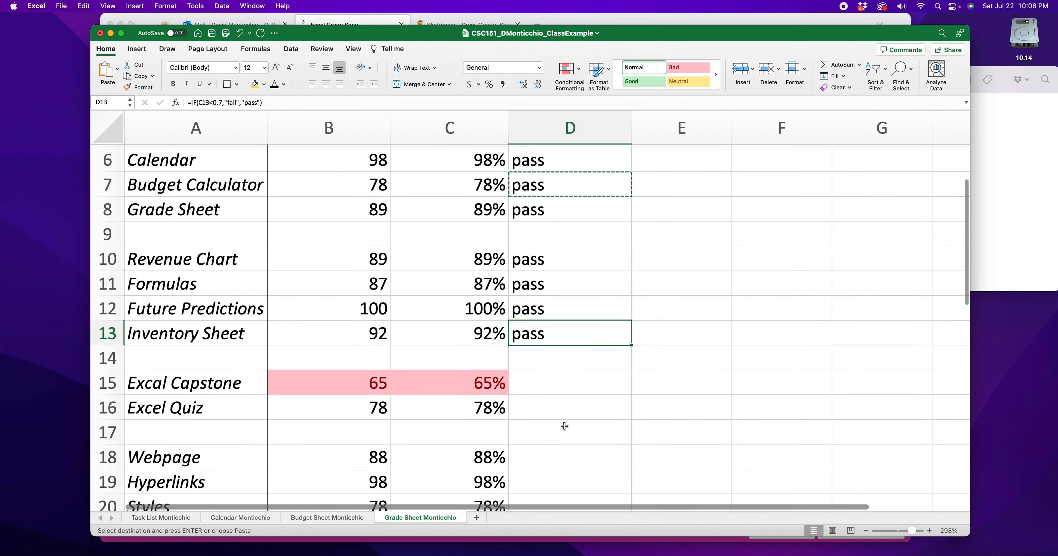
{"action": "left_click", "coordinate": [532, 325]}
{"action": "key", "text": "super+v"}
{"action": "left_click", "coordinate": [540, 360]}
{"action": "key", "text": "super+v"}
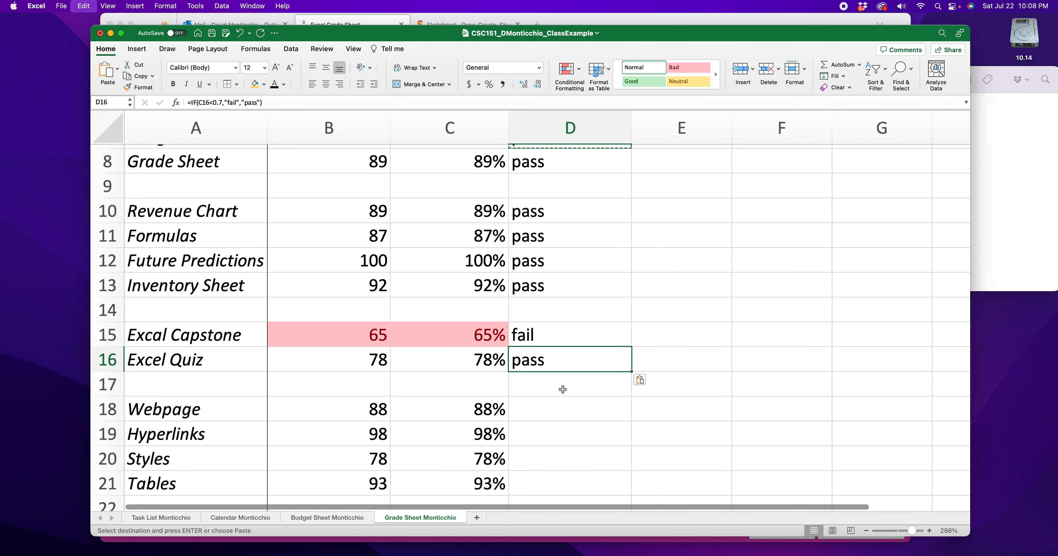
- Paste the Pass/Fail formula into D18:D21 for Webpage, Hyperlinks, Styles and Tables
{"action": "scroll", "coordinate": [552, 390], "scroll_direction": "down", "scroll_amount": 1}
{"action": "left_click", "coordinate": [540, 312]}
{"action": "left_click", "coordinate": [538, 349]}
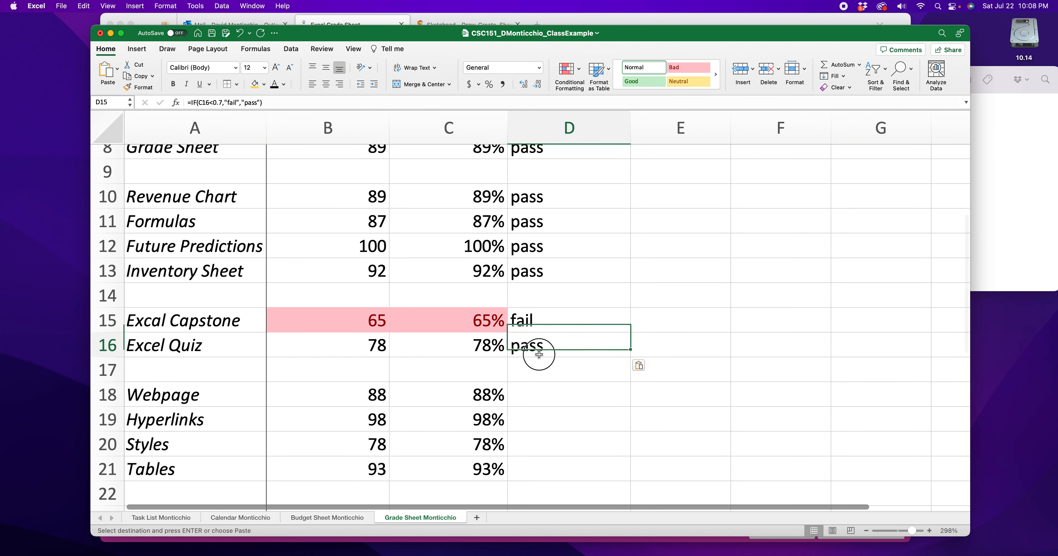
{"action": "left_click", "coordinate": [545, 392]}
{"action": "key", "text": "super+v"}
{"action": "left_click", "coordinate": [550, 422]}
{"action": "key", "text": "super+v"}
{"action": "left_click", "coordinate": [549, 445]}
{"action": "key", "text": "super+v"}
{"action": "left_click", "coordinate": [544, 467]}
- Paste the Pass/Fail formula into D23 and D24 for the HTML Capstone and HTML Quiz
{"action": "key", "text": "super+v"}
{"action": "scroll", "coordinate": [543, 444], "scroll_direction": "down", "scroll_amount": 10}
{"action": "left_click", "coordinate": [538, 222]}
{"action": "key", "text": "super+v"}
{"action": "left_click", "coordinate": [544, 245]}
- Paste the Pass/Fail formula into D26:D29 for Variables, Data Types, Strings and Random Numbers
{"action": "key", "text": "super+v"}
{"action": "left_click", "coordinate": [550, 302]}
{"action": "key", "text": "super+v"}
{"action": "left_click", "coordinate": [551, 326]}
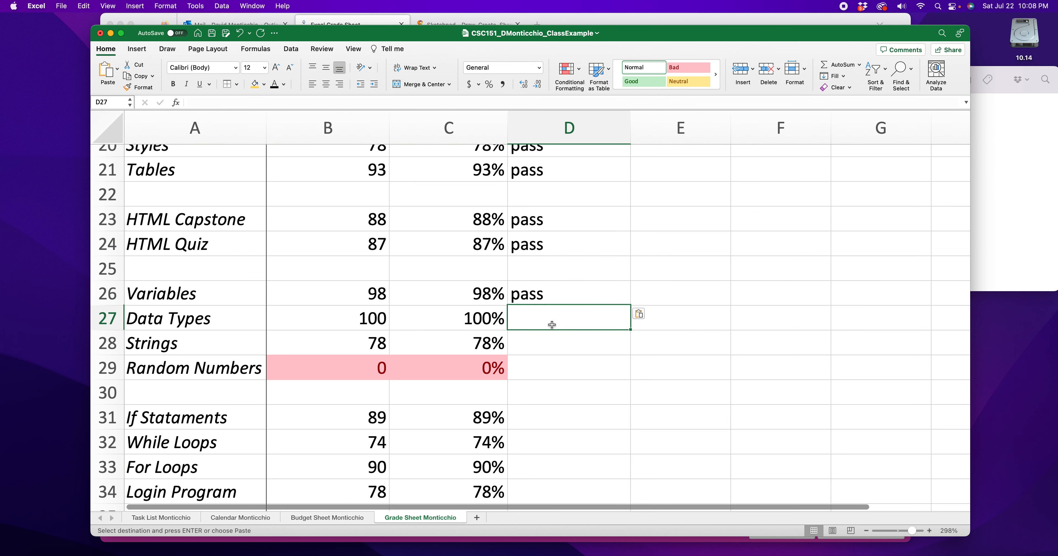
{"action": "key", "text": "super+v"}
{"action": "left_click", "coordinate": [550, 344]}
{"action": "key", "text": "super+v"}
{"action": "left_click", "coordinate": [546, 370]}
- Paste the Pass/Fail formula into D31:D34 for the If Stataments through Login Program rows
{"action": "key", "text": "super+v"}
{"action": "scroll", "coordinate": [553, 406], "scroll_direction": "down", "scroll_amount": 5}
{"action": "left_click", "coordinate": [539, 295]}
{"action": "key", "text": "super+v"}
{"action": "left_click", "coordinate": [542, 316]}
{"action": "key", "text": "super+v"}
{"action": "left_click", "coordinate": [542, 340]}
{"action": "key", "text": "super+v"}
{"action": "left_click", "coordinate": [542, 363]}
- Paste the Pass/Fail formula into D36, D37 and D39 for the Python Capstone, Python Quiz and Final
{"action": "key", "text": "super+v"}
{"action": "left_click", "coordinate": [539, 413]}
{"action": "key", "text": "super+v"}
{"action": "left_click", "coordinate": [540, 437]}
{"action": "key", "text": "super+v"}
{"action": "scroll", "coordinate": [538, 437], "scroll_direction": "down", "scroll_amount": 5}
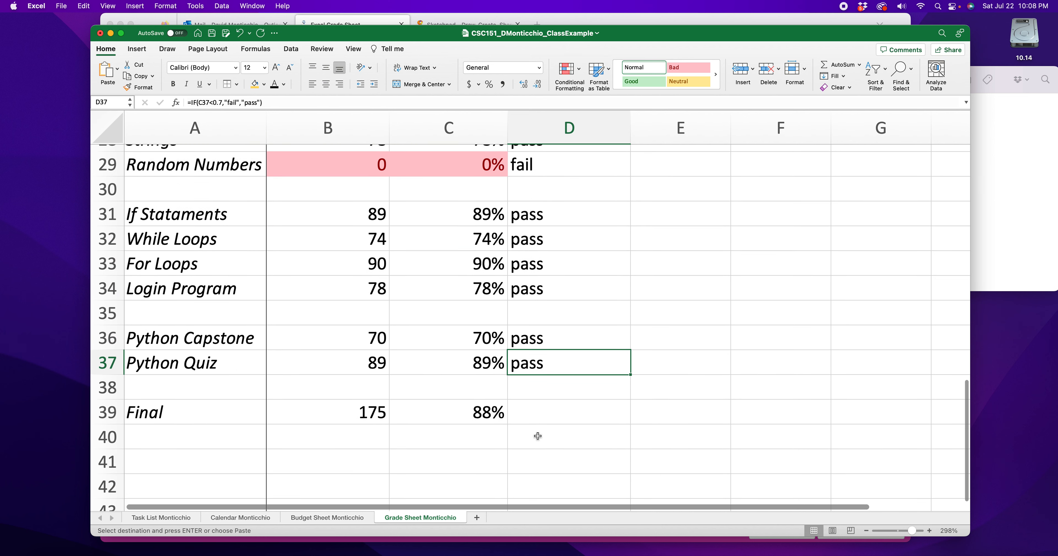
{"action": "left_click", "coordinate": [535, 355]}
{"action": "key", "text": "super+v"}
- Highlight cells in D5:D39 equal to "fail" with a light red fill and dark red text conditional formatting rule
{"action": "left_click", "coordinate": [434, 412]}
{"action": "scroll", "coordinate": [435, 411], "scroll_direction": "up", "scroll_amount": 20}
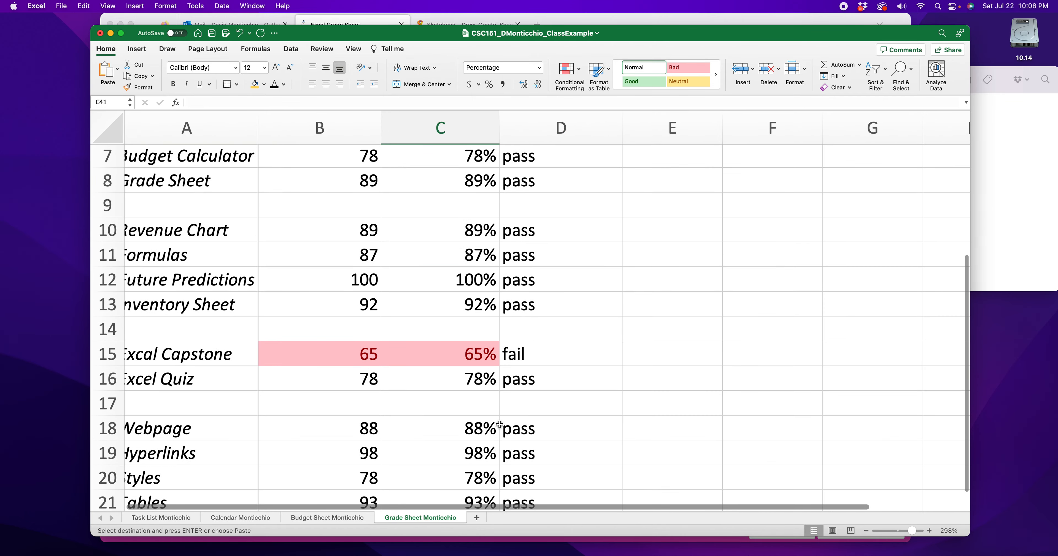
{"action": "scroll", "coordinate": [499, 425], "scroll_direction": "up", "scroll_amount": 1}
{"action": "left_click", "coordinate": [602, 254]}
{"action": "left_click_drag", "start_coordinate": [578, 258], "coordinate": [572, 447]}
{"action": "scroll", "coordinate": [572, 446], "scroll_direction": "left", "scroll_amount": 1}
{"action": "scroll", "coordinate": [572, 446], "scroll_direction": "down", "scroll_amount": 3}
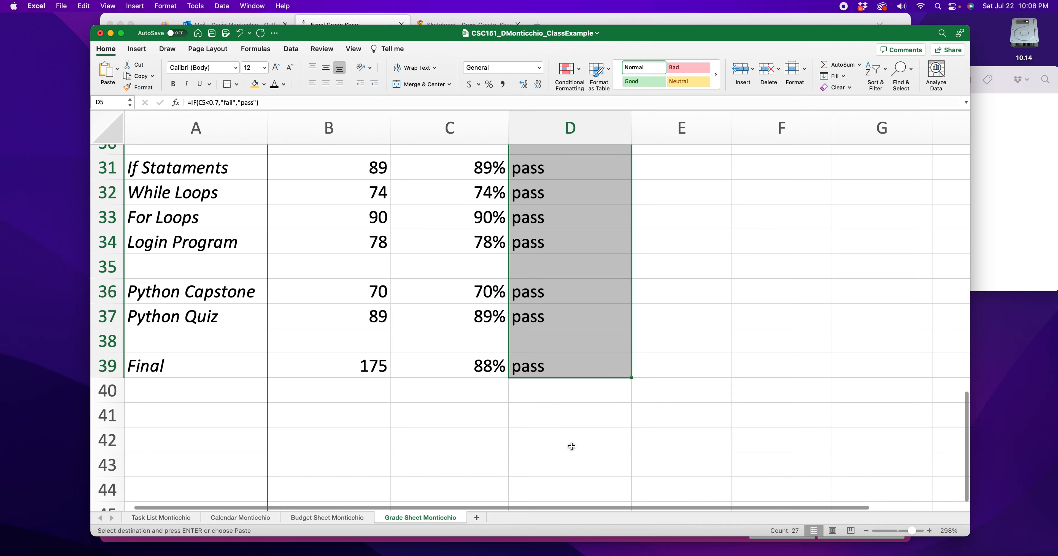
{"action": "scroll", "coordinate": [572, 447], "scroll_direction": "up", "scroll_amount": 5}
{"action": "scroll", "coordinate": [609, 295], "scroll_direction": "down", "scroll_amount": 1}
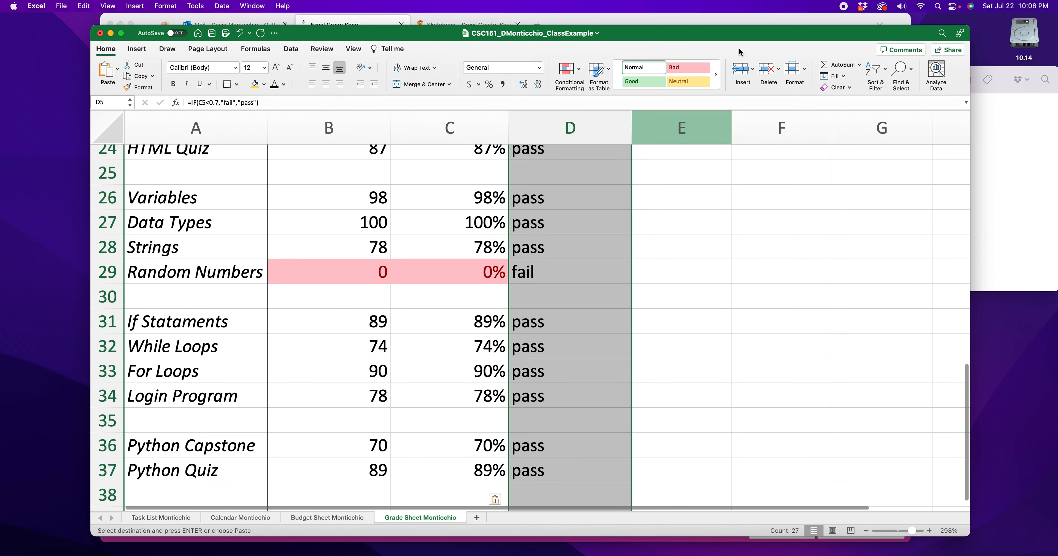
{"action": "left_click", "coordinate": [580, 72]}
{"action": "mouse_move", "coordinate": [604, 87]}
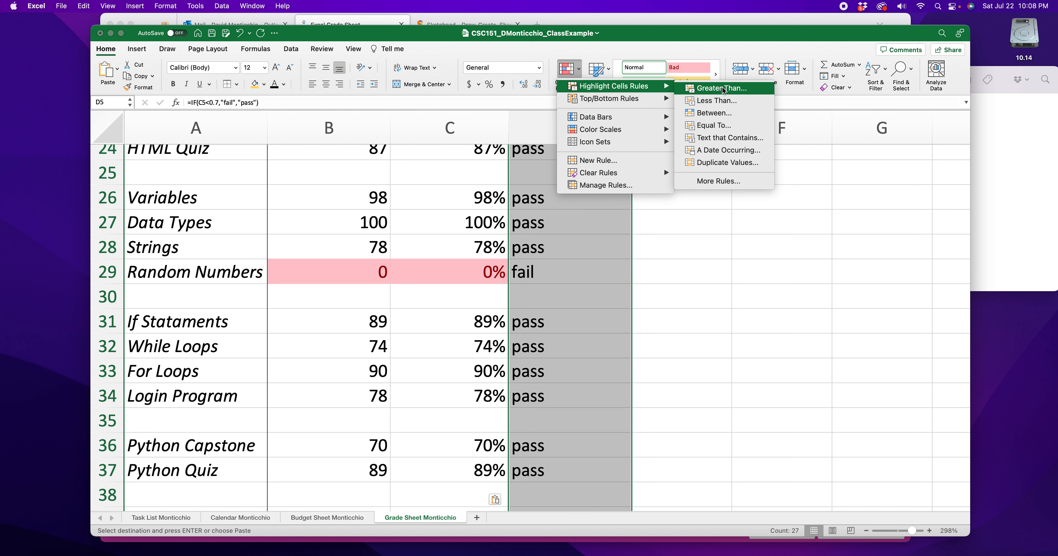
{"action": "left_click", "coordinate": [714, 126]}
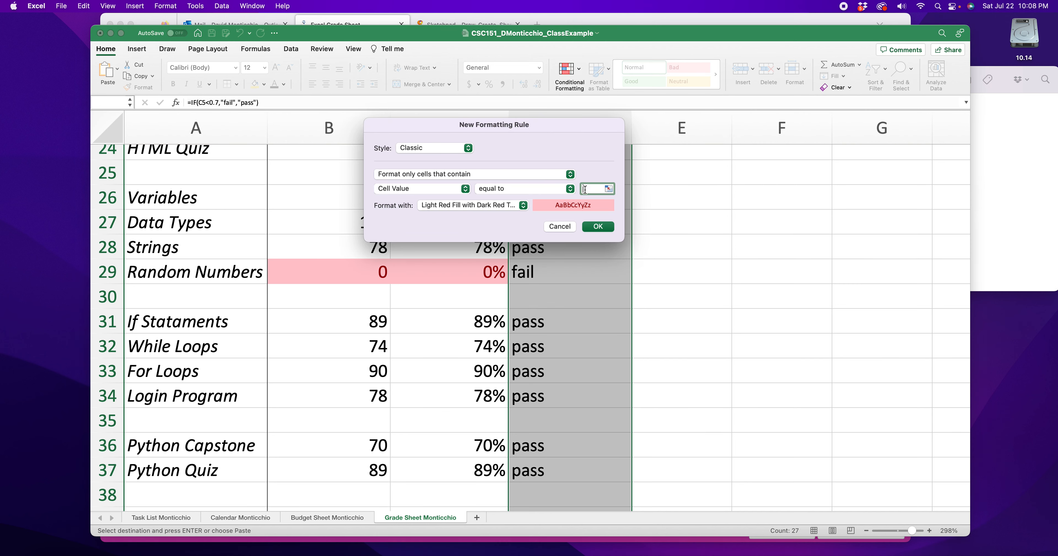
{"action": "left_click", "coordinate": [590, 189]}
{"action": "type", "text": "fail"}
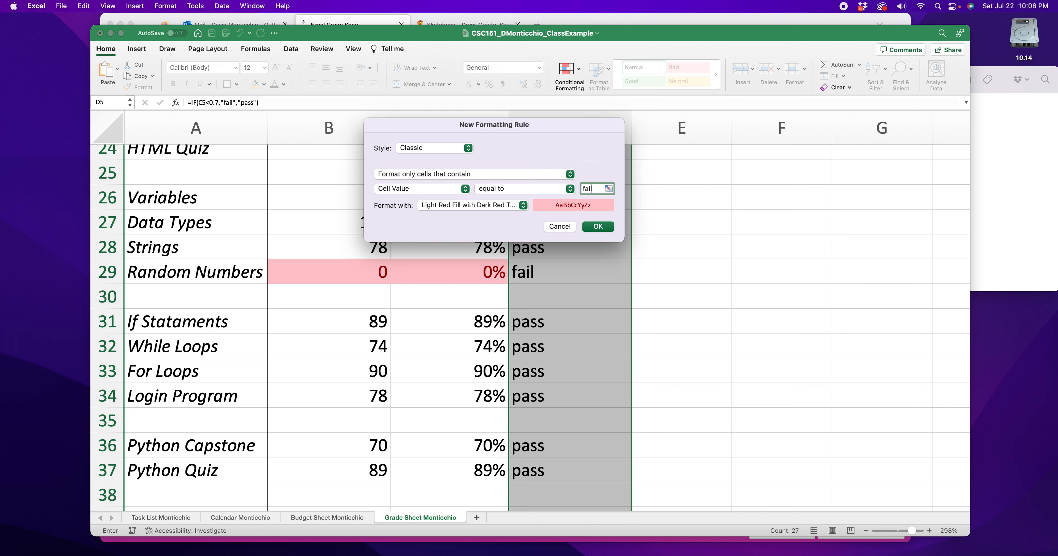
{"action": "left_click", "coordinate": [598, 227]}
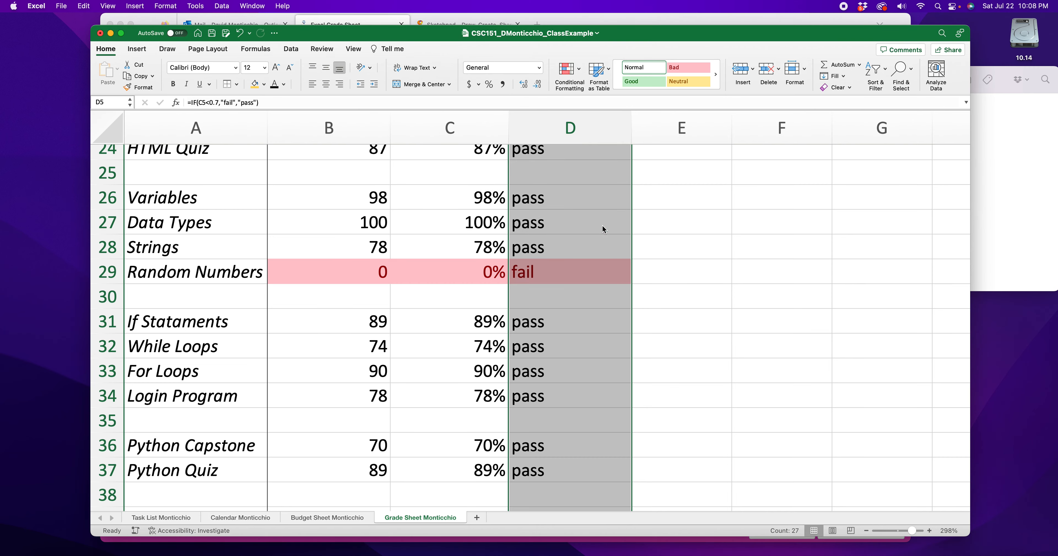
{"action": "left_click", "coordinate": [706, 281]}
- Test the highlighting rule by entering the nonsense text "jyfg" in blank cell D14 above the Excal Capstone row
{"action": "left_click", "coordinate": [526, 272]}
{"action": "scroll", "coordinate": [548, 263], "scroll_direction": "up", "scroll_amount": 10}
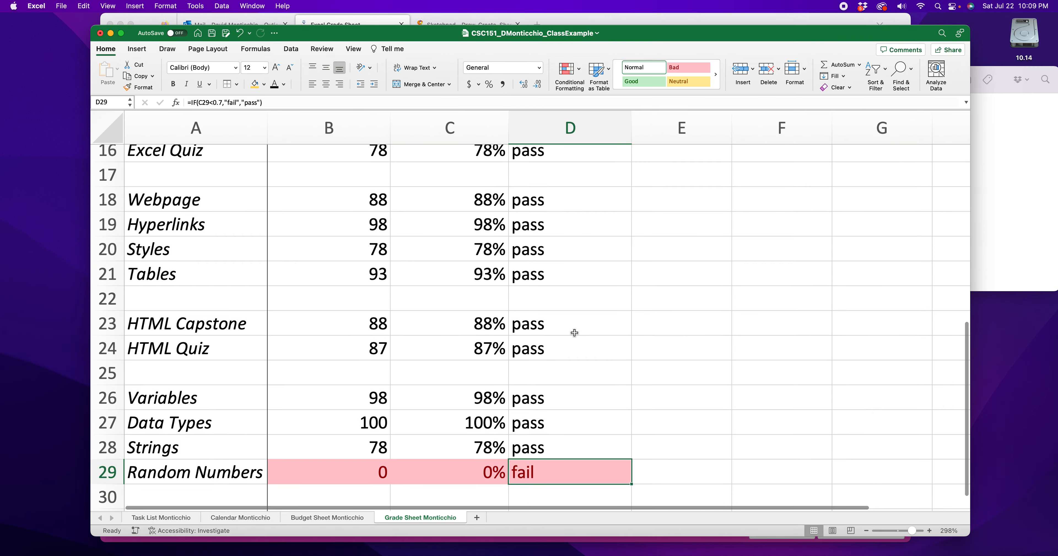
{"action": "left_click", "coordinate": [533, 226]}
{"action": "left_click", "coordinate": [541, 301]}
{"action": "left_click", "coordinate": [542, 250]}
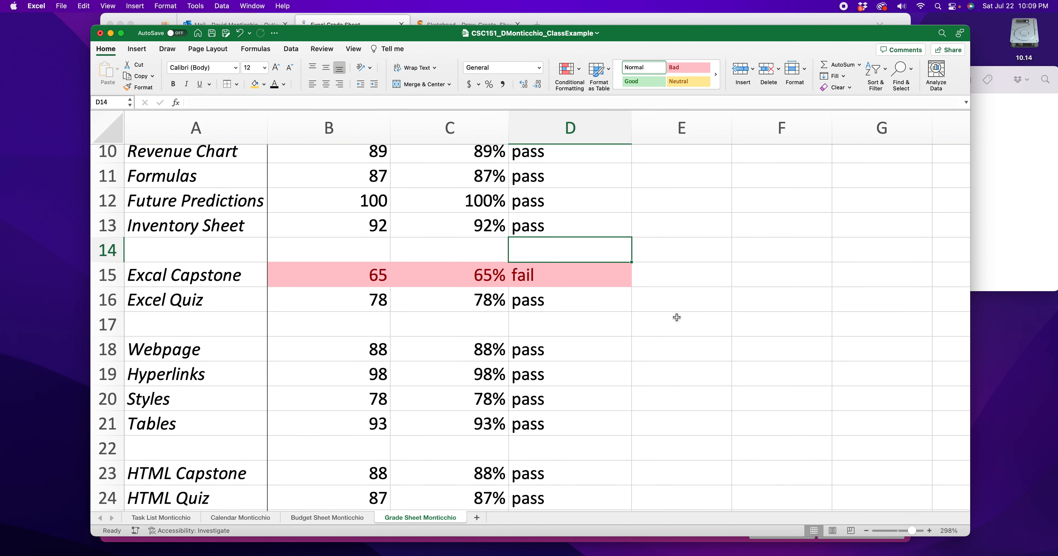
{"action": "type", "text": "jyfg jygf jh"}
{"action": "key", "text": "BackSpace"}
{"action": "key", "text": "BackSpace"}
{"action": "key", "text": "BackSpace"}
{"action": "key", "text": "BackSpace"}
{"action": "key", "text": "BackSpace"}
{"action": "key", "text": "BackSpace"}
{"action": "key", "text": "BackSpace"}
{"action": "key", "text": "BackSpace"}
{"action": "key", "text": "BackSpace"}
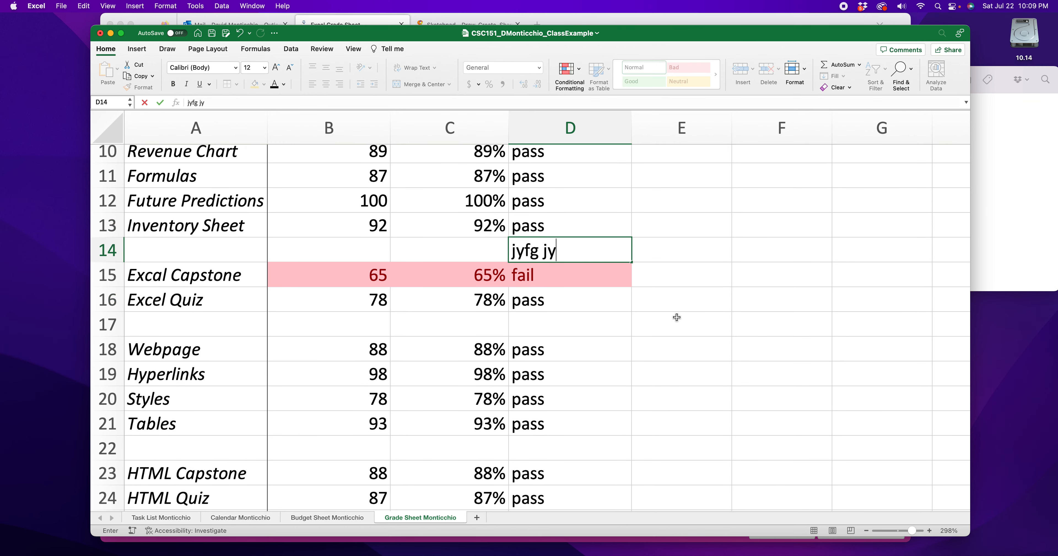
{"action": "key", "text": "Return"}
- Replace the test text in D14 with "fail" to try the rule, and clear the cell again
{"action": "double_click", "coordinate": [545, 252]}
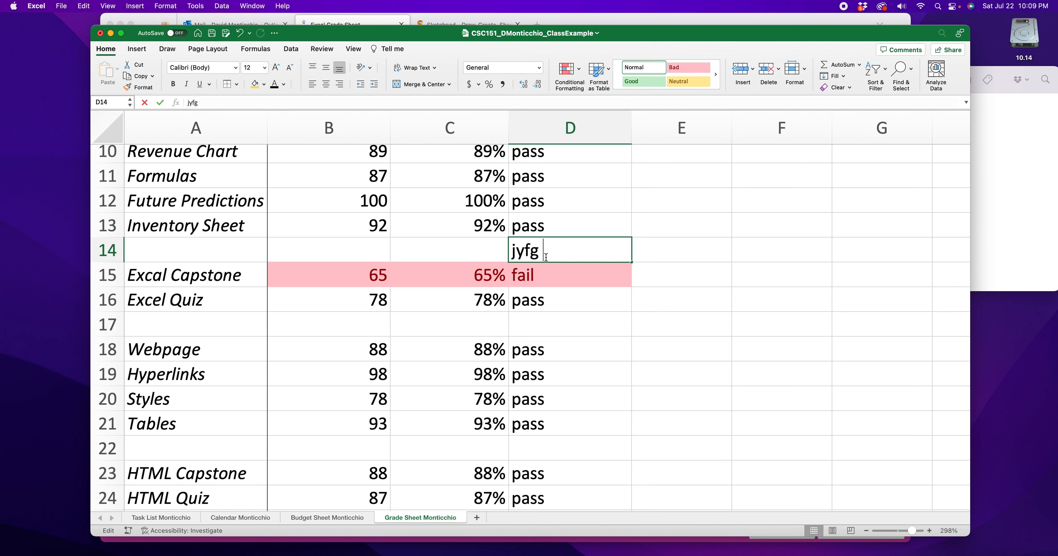
{"action": "left_click_drag", "start_coordinate": [546, 252], "coordinate": [503, 261]}
{"action": "type", "text": "fail"}
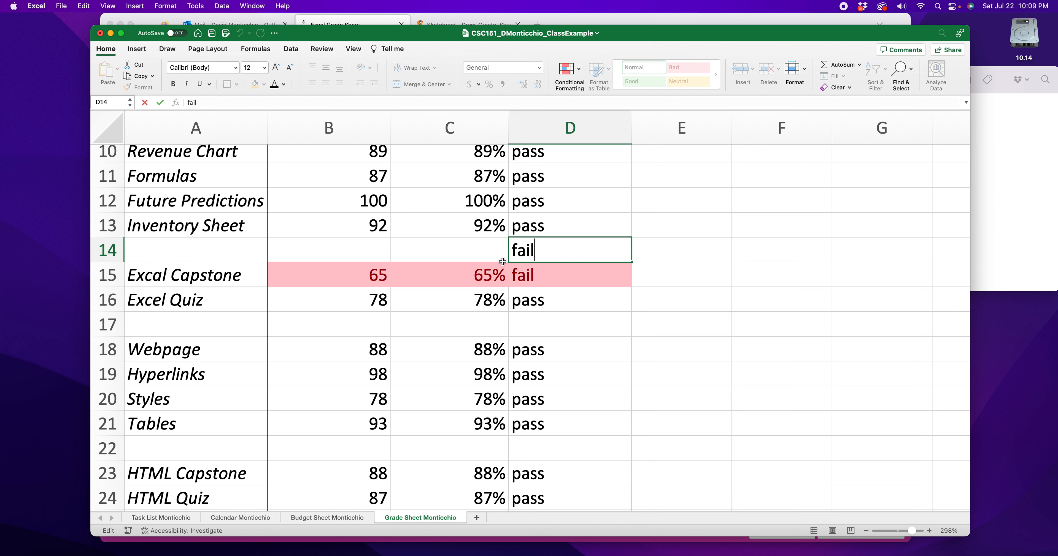
{"action": "key", "text": "Return"}
{"action": "key", "text": "Delete"}
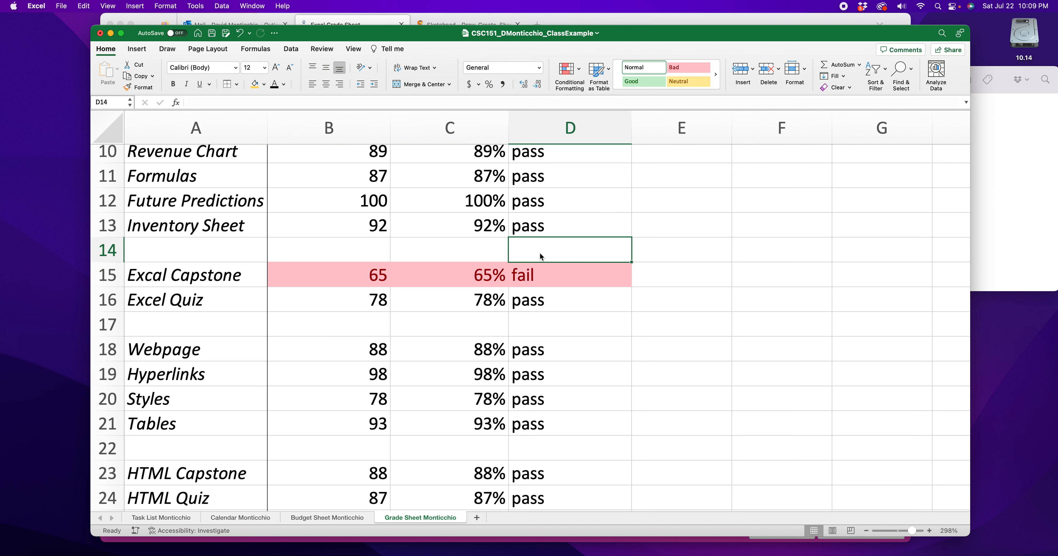
{"action": "left_click", "coordinate": [694, 272]}
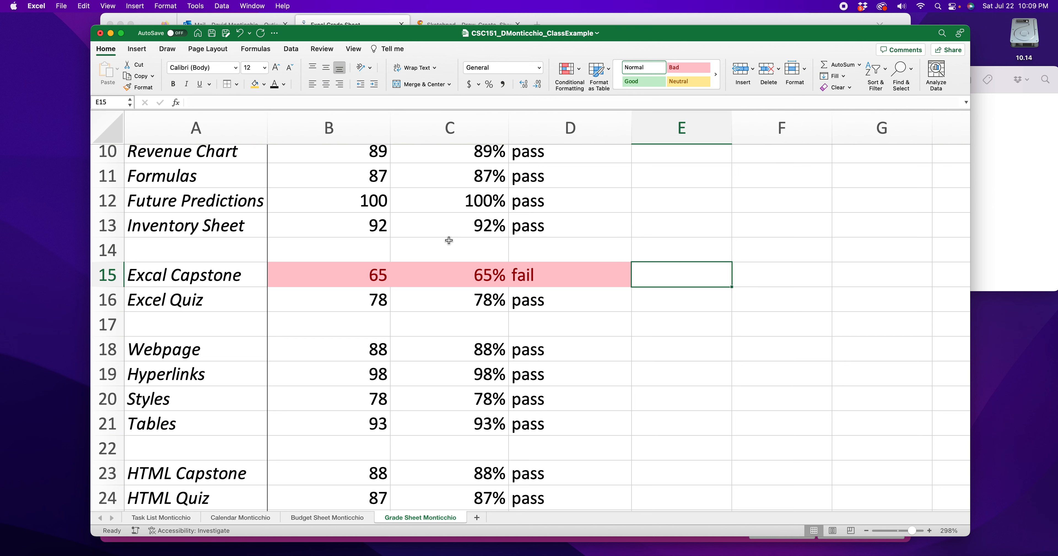
- Look over the sheet from the header row through the assignment rows to check the highlighting of failing grades
{"action": "scroll", "coordinate": [505, 247], "scroll_direction": "up", "scroll_amount": 2}
{"action": "left_click_drag", "start_coordinate": [376, 308], "coordinate": [432, 307]}
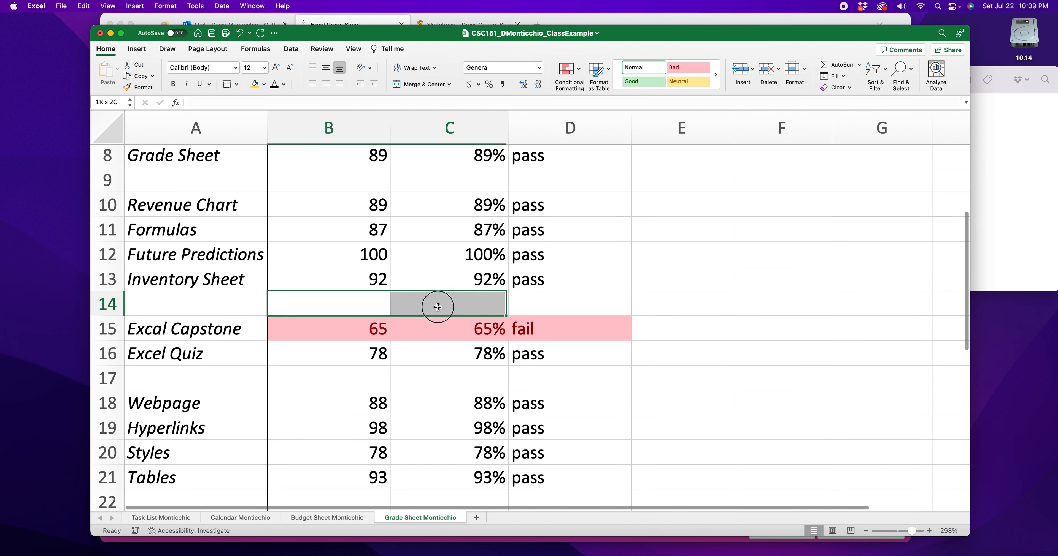
{"action": "left_click", "coordinate": [569, 307]}
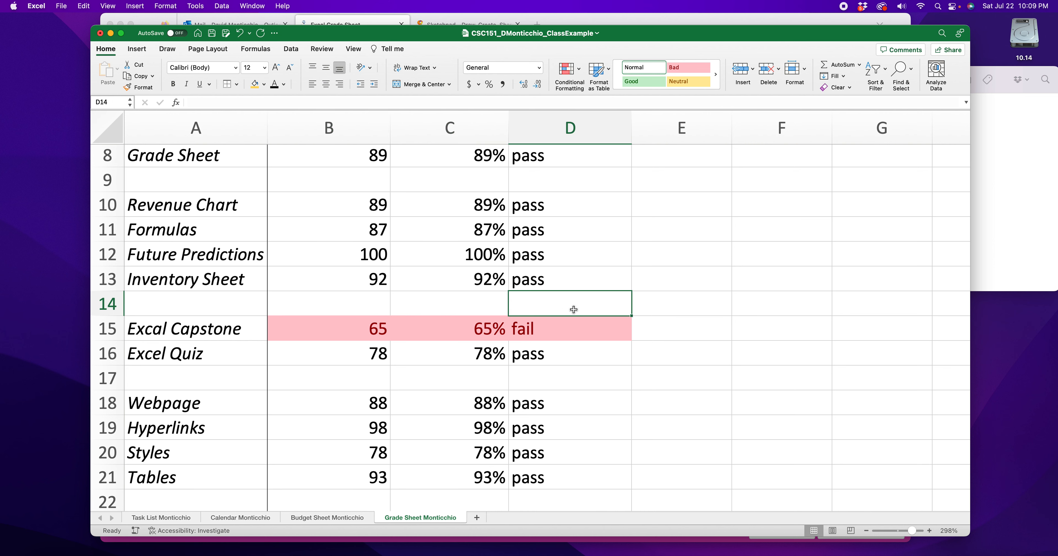
{"action": "scroll", "coordinate": [377, 298], "scroll_direction": "up", "scroll_amount": 3}
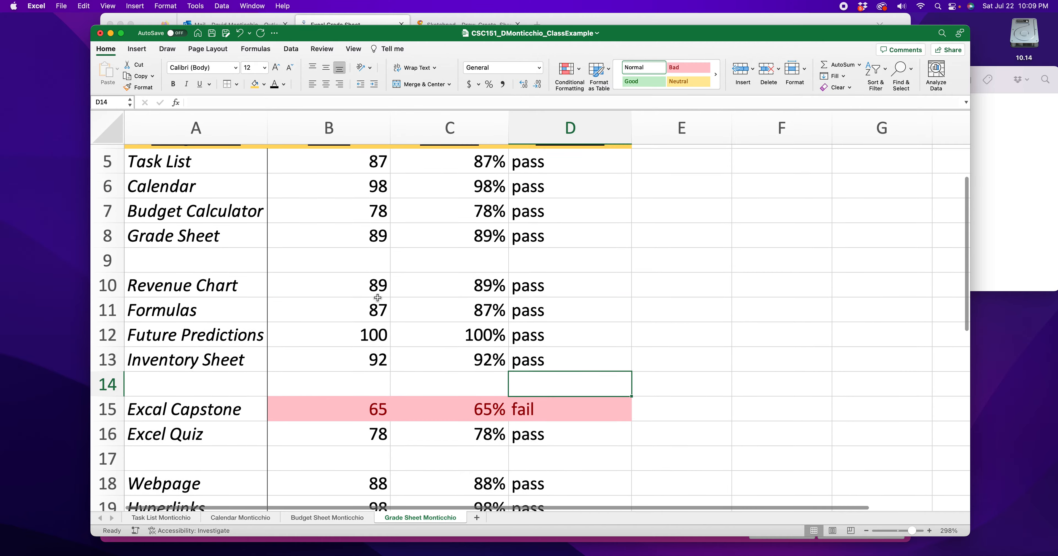
{"action": "scroll", "coordinate": [378, 298], "scroll_direction": "up", "scroll_amount": 4}
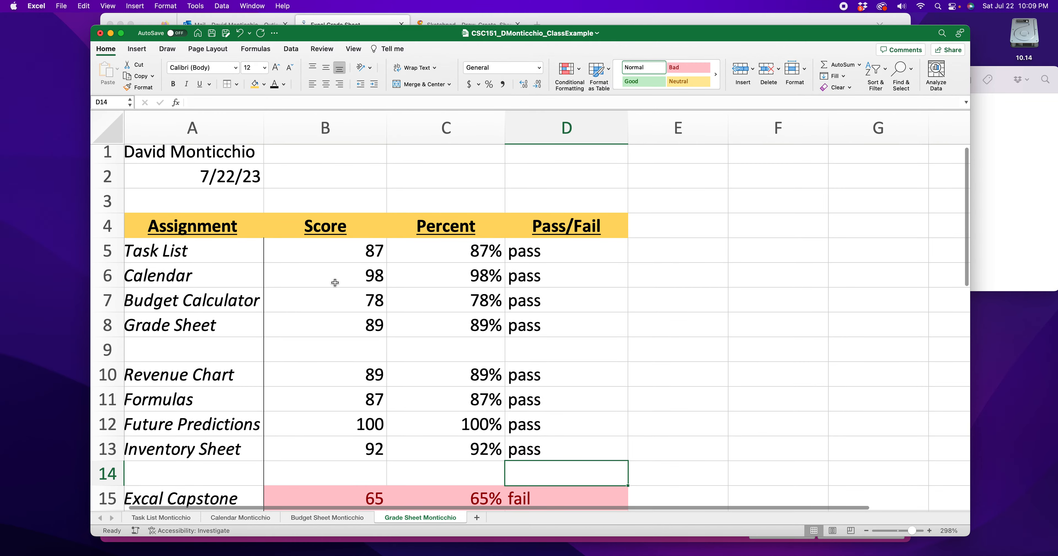
{"action": "scroll", "coordinate": [335, 283], "scroll_direction": "down", "scroll_amount": 20}
{"action": "scroll", "coordinate": [341, 284], "scroll_direction": "up", "scroll_amount": 10}
{"action": "scroll", "coordinate": [336, 287], "scroll_direction": "down", "scroll_amount": 5}
{"action": "scroll", "coordinate": [336, 287], "scroll_direction": "down", "scroll_amount": 3}
{"action": "scroll", "coordinate": [337, 288], "scroll_direction": "up", "scroll_amount": 8}
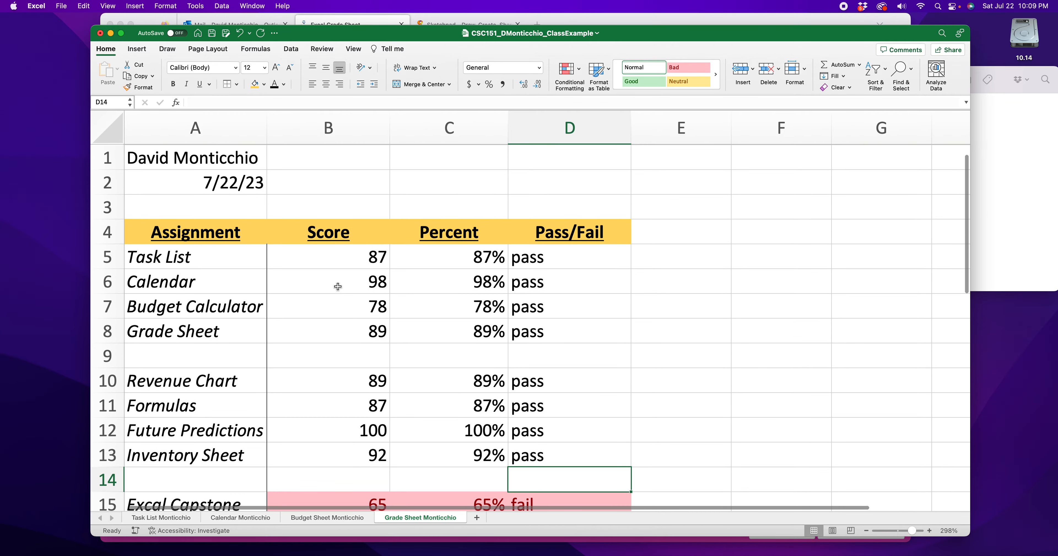
- Examine the Score, Percent and Pass/Fail columns and the formulas behind the Task List row in C5 and D5
{"action": "left_click", "coordinate": [342, 131]}
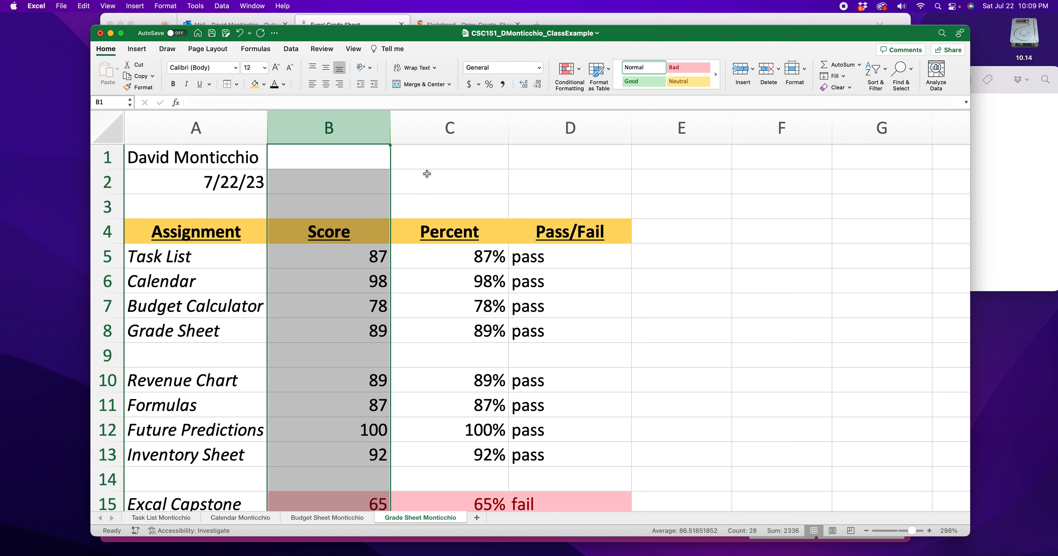
{"action": "left_click", "coordinate": [452, 131]}
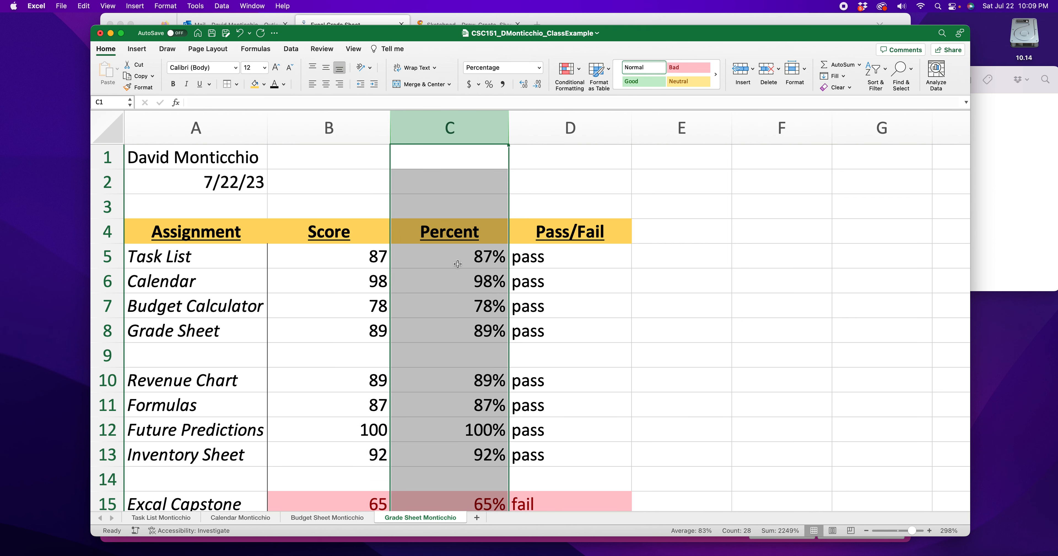
{"action": "left_click", "coordinate": [347, 261]}
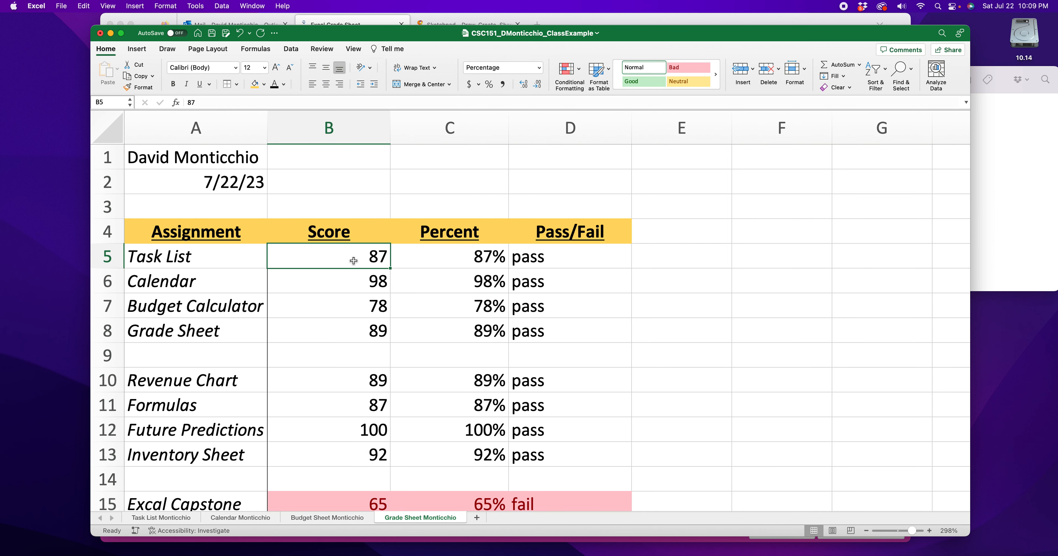
{"action": "left_click", "coordinate": [454, 262]}
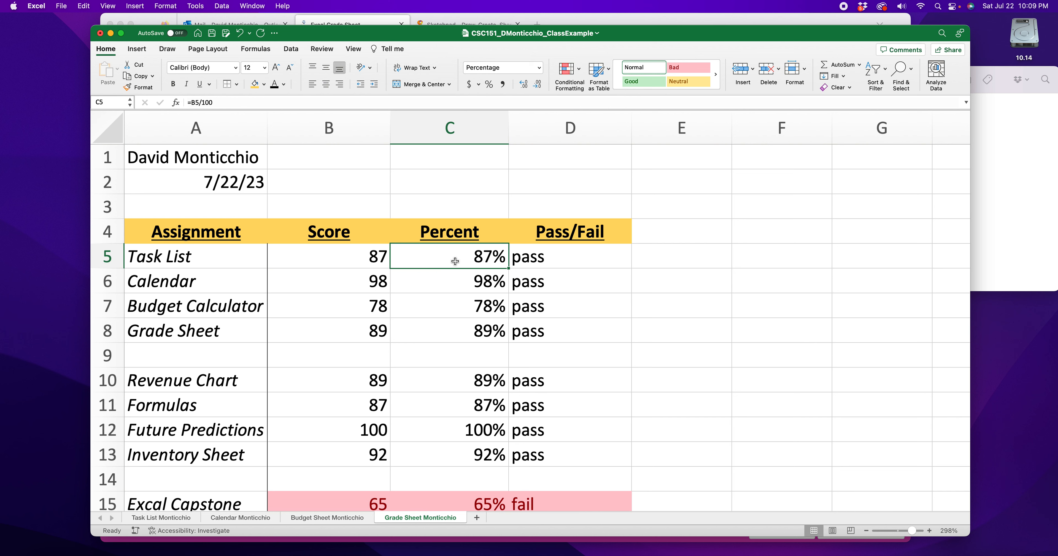
{"action": "left_click", "coordinate": [575, 128]}
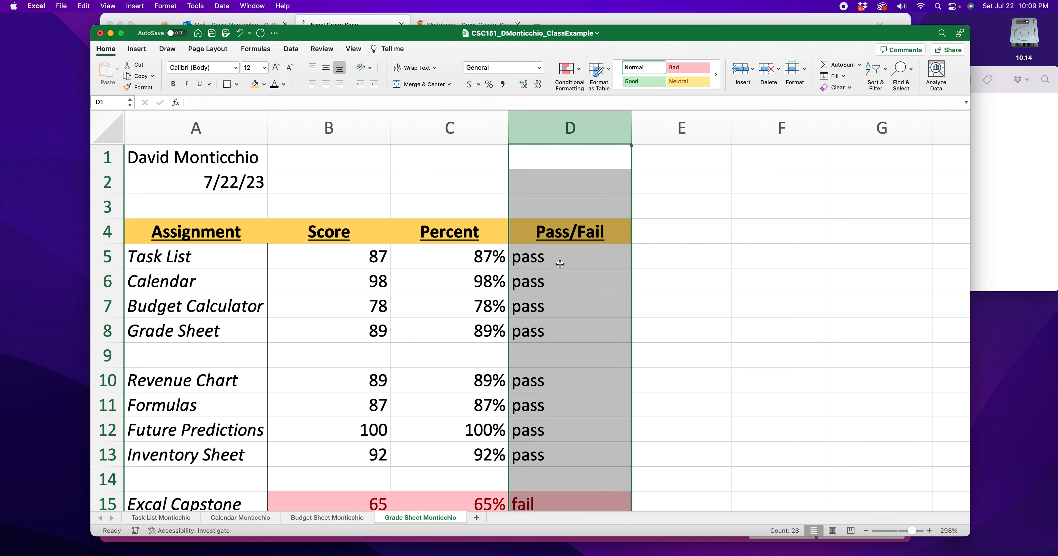
{"action": "left_click", "coordinate": [534, 255]}
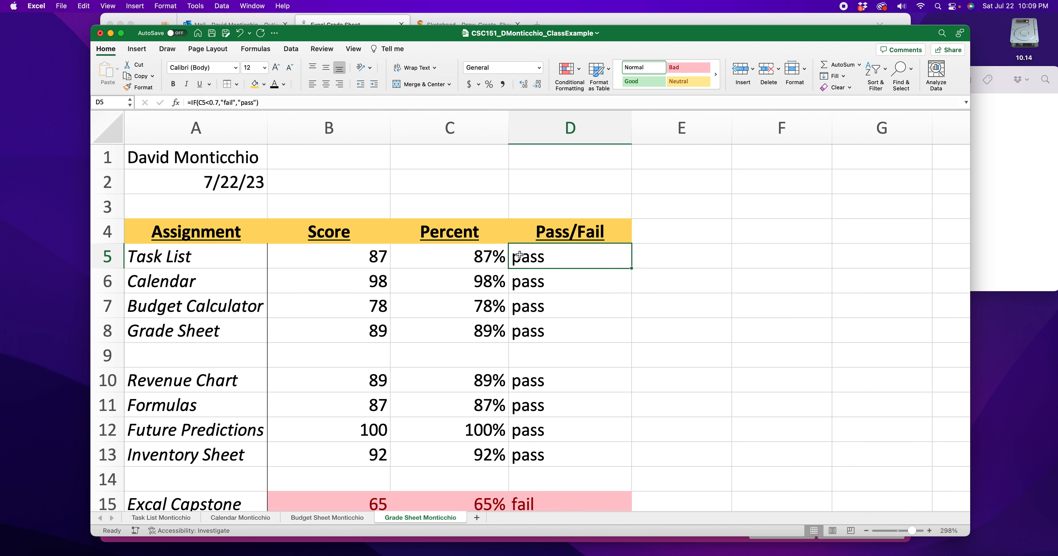
{"action": "left_click", "coordinate": [467, 256]}
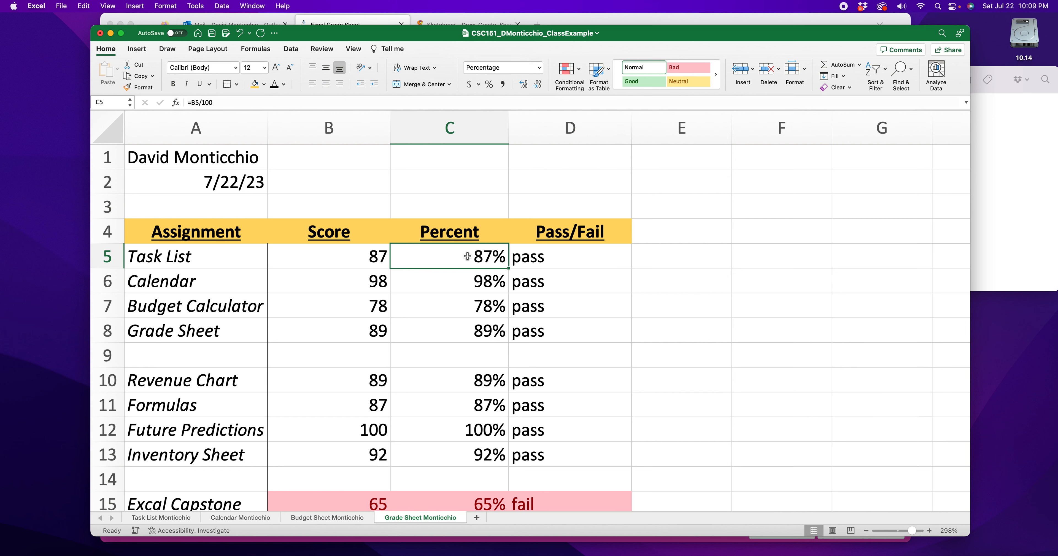
{"action": "left_click", "coordinate": [573, 259]}
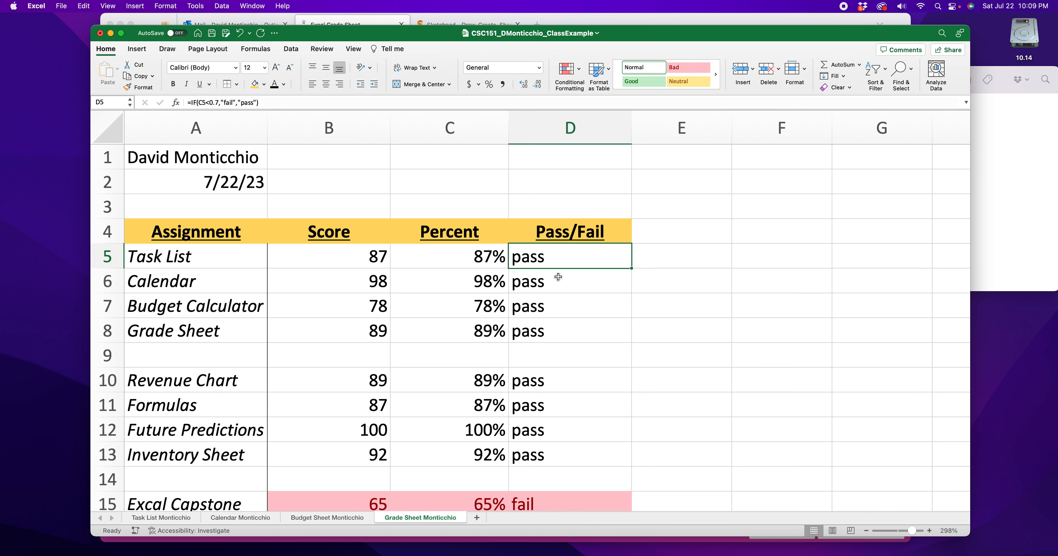
{"action": "left_click", "coordinate": [552, 121]}
{"action": "left_click", "coordinate": [449, 285]}
{"action": "left_click", "coordinate": [451, 258]}
{"action": "left_click", "coordinate": [513, 259]}
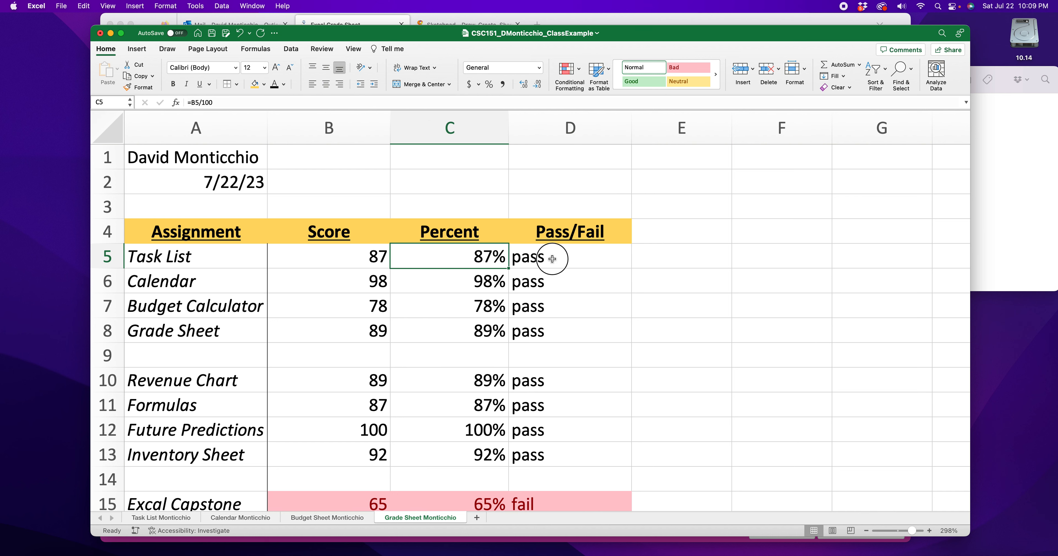
- Right-align the Pass/Fail column and center its header in D4
{"action": "left_click", "coordinate": [581, 124]}
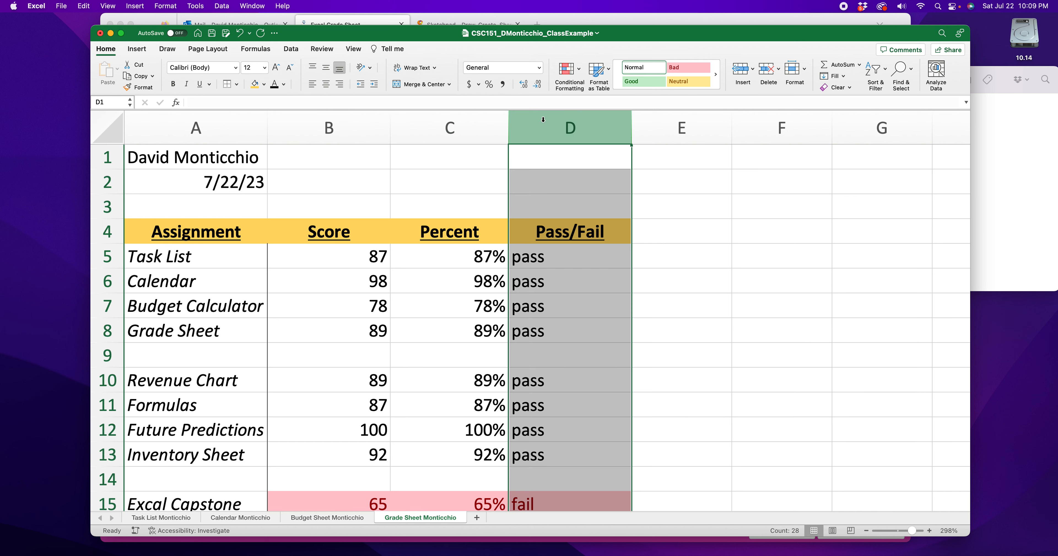
{"action": "left_click", "coordinate": [340, 84]}
{"action": "left_click", "coordinate": [722, 280]}
{"action": "left_click", "coordinate": [595, 235]}
{"action": "left_click", "coordinate": [327, 85]}
{"action": "left_click", "coordinate": [651, 252]}
- Narrow the Pass/Fail column slightly and look over the values in the first assignment rows
{"action": "left_click_drag", "start_coordinate": [630, 132], "coordinate": [608, 130]}
{"action": "left_click", "coordinate": [343, 252]}
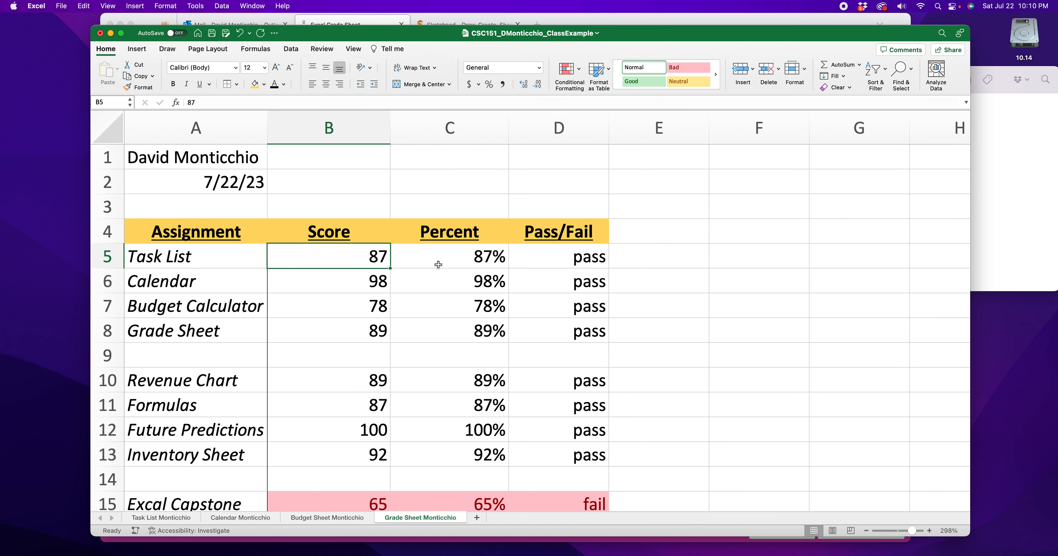
{"action": "left_click", "coordinate": [439, 263]}
{"action": "left_click", "coordinate": [560, 267]}
{"action": "key", "text": "Down"}
{"action": "key", "text": "Down"}
{"action": "key", "text": "Down"}
{"action": "scroll", "coordinate": [546, 260], "scroll_direction": "down", "scroll_amount": 5}
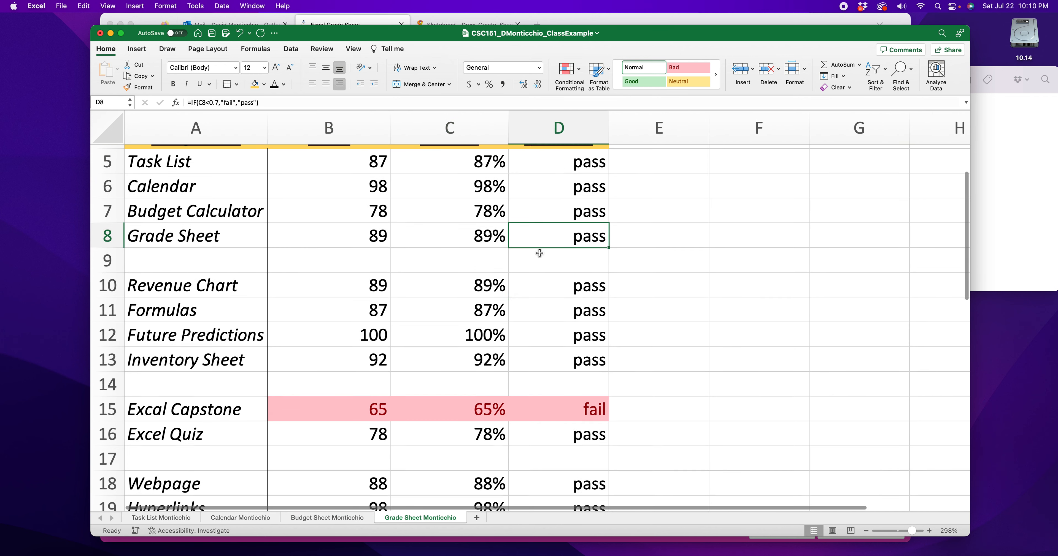
- Center-align the Score, Percent and Pass/Fail columns (B through D) and check the rows down the sheet
{"action": "scroll", "coordinate": [542, 250], "scroll_direction": "up", "scroll_amount": 5}
{"action": "left_click", "coordinate": [351, 123]}
{"action": "left_click_drag", "start_coordinate": [351, 123], "coordinate": [558, 125]}
{"action": "left_click", "coordinate": [327, 85]}
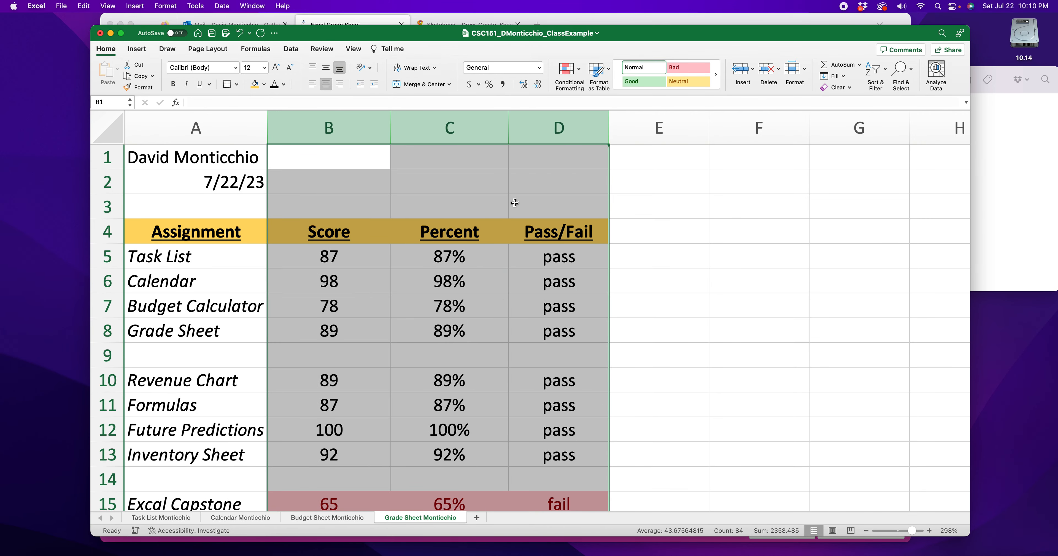
{"action": "left_click", "coordinate": [714, 282]}
{"action": "scroll", "coordinate": [698, 282], "scroll_direction": "down", "scroll_amount": 1}
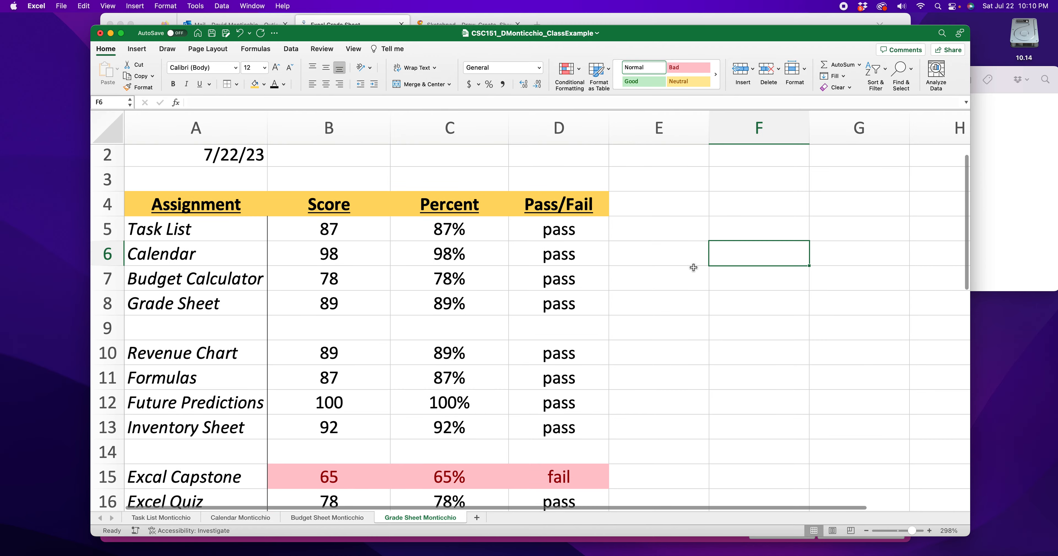
{"action": "scroll", "coordinate": [626, 238], "scroll_direction": "down", "scroll_amount": 9}
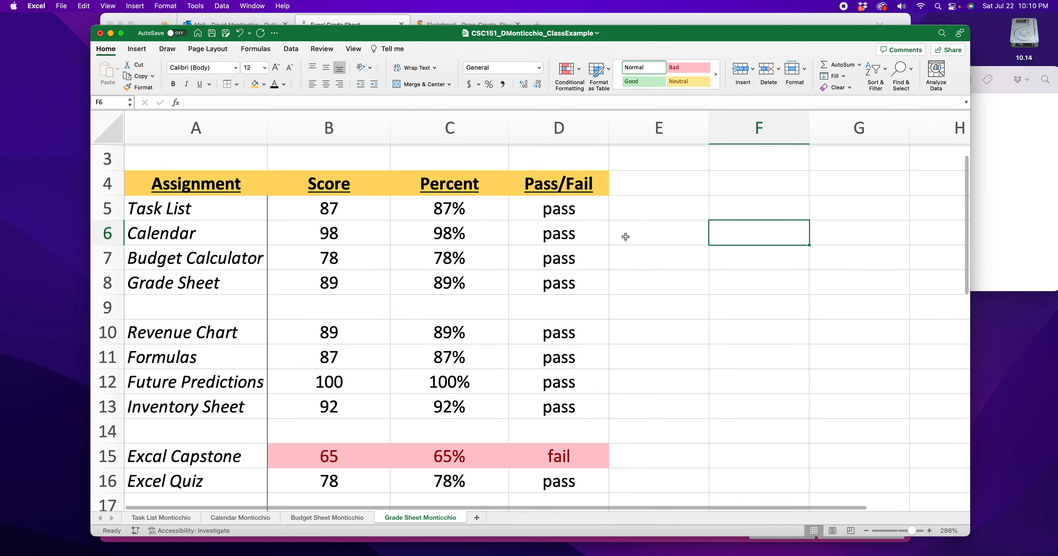
{"action": "scroll", "coordinate": [625, 241], "scroll_direction": "down", "scroll_amount": 20}
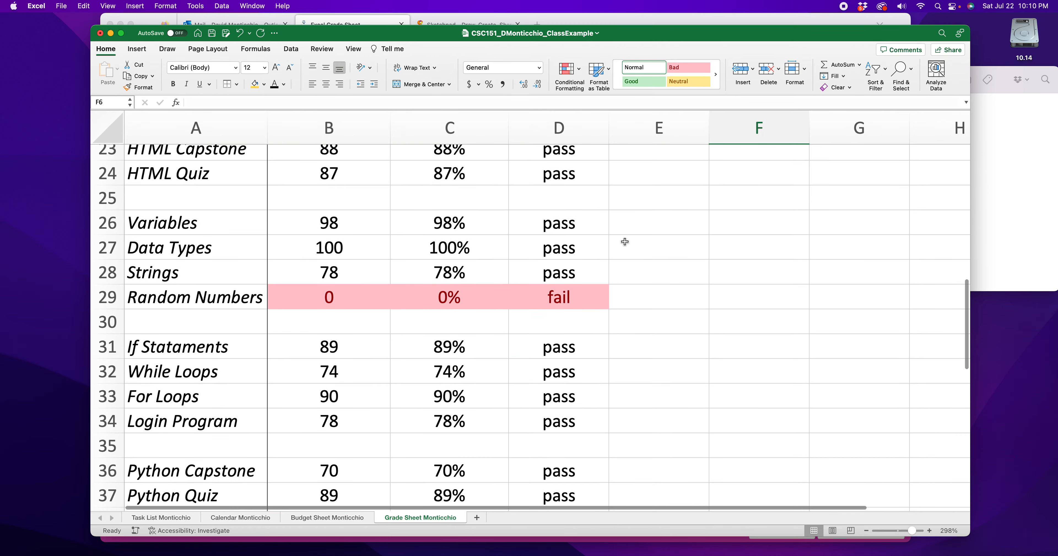
- Check the Final row's score, percent and pass/fail cells (B39 to D39), including the IF formula in D39
{"action": "scroll", "coordinate": [624, 242], "scroll_direction": "up", "scroll_amount": 3}
{"action": "left_click", "coordinate": [321, 288]}
{"action": "left_click", "coordinate": [452, 284]}
{"action": "left_click", "coordinate": [529, 281]}
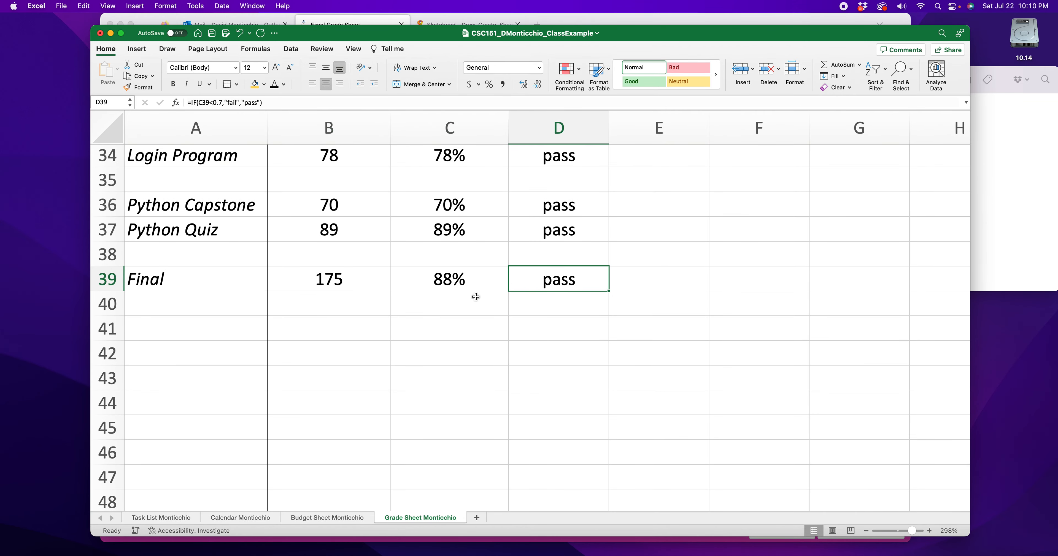
{"action": "scroll", "coordinate": [378, 308], "scroll_direction": "up", "scroll_amount": 5}
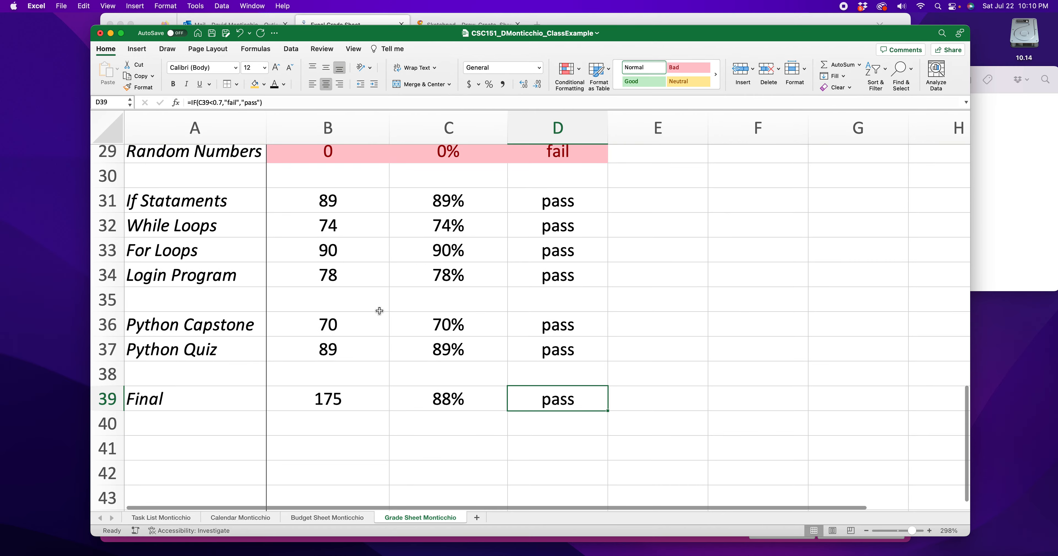
- Switch to the rubric PDF in Firefox, examine the sample's Missing Assignments and Total Grade rows, and return to the Excel workbook
{"action": "left_click_drag", "start_coordinate": [649, 33], "coordinate": [618, 82]}
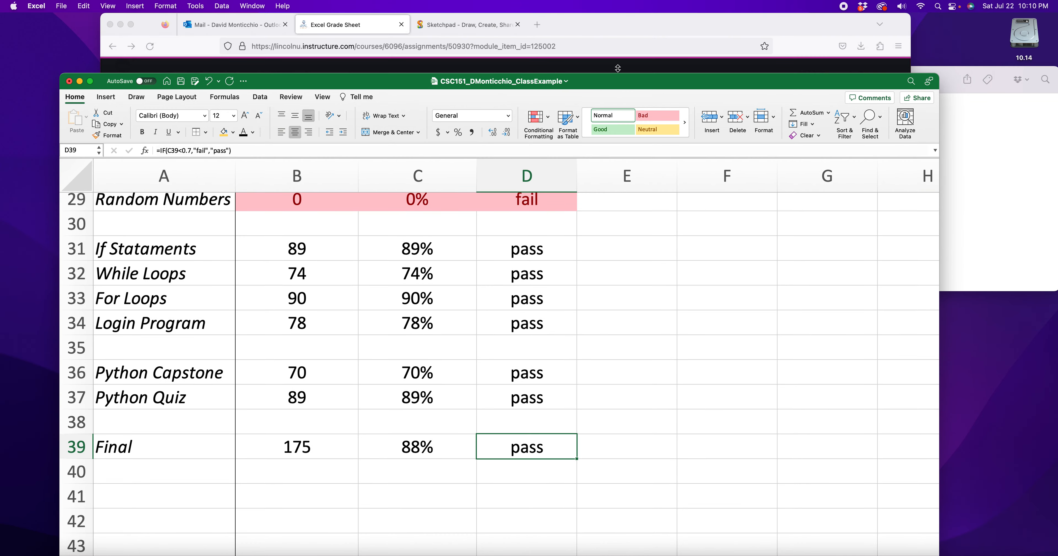
{"action": "left_click", "coordinate": [617, 29]}
{"action": "scroll", "coordinate": [509, 252], "scroll_direction": "down", "scroll_amount": 10}
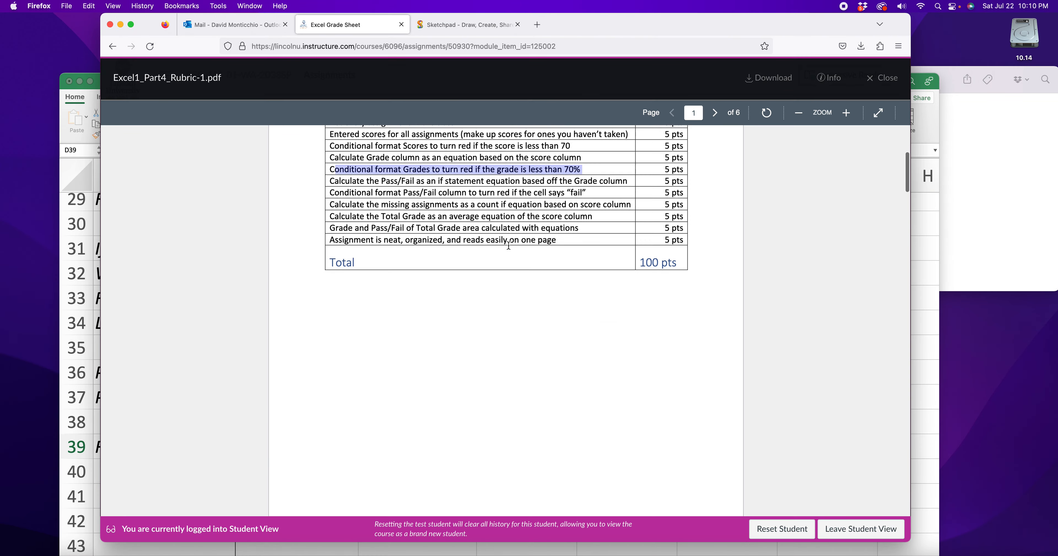
{"action": "scroll", "coordinate": [508, 249], "scroll_direction": "down", "scroll_amount": 5}
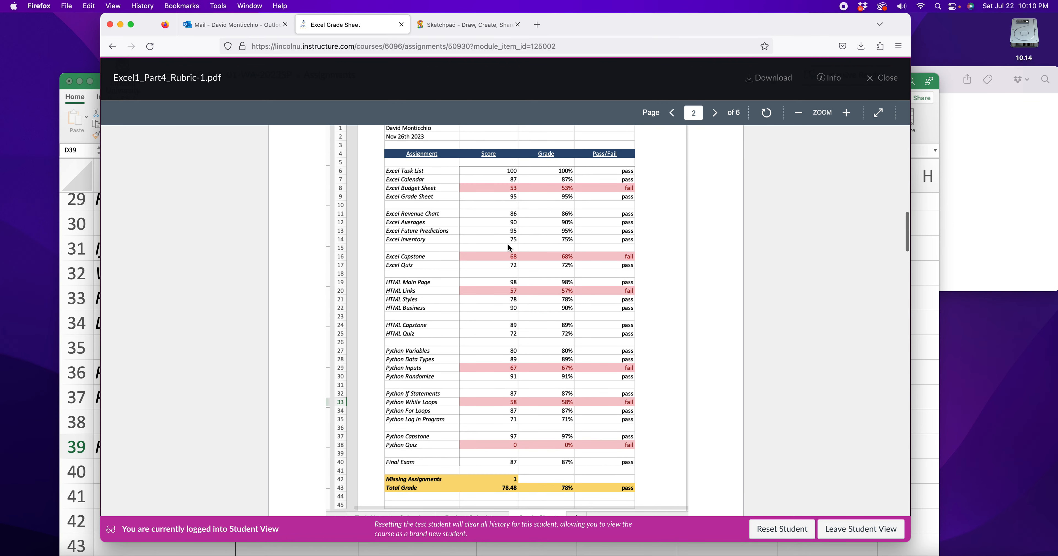
{"action": "scroll", "coordinate": [513, 392], "scroll_direction": "down", "scroll_amount": 2}
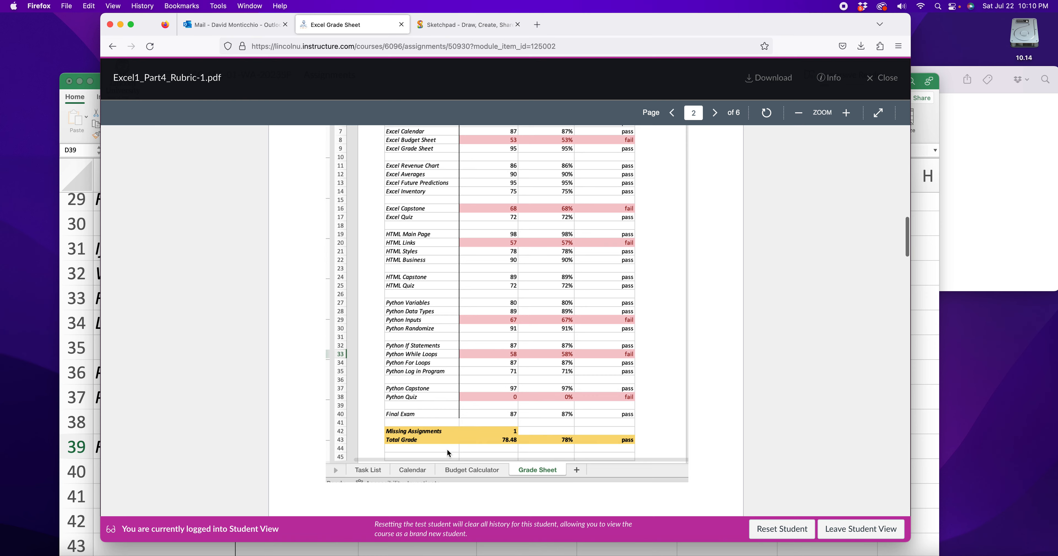
{"action": "left_click", "coordinate": [929, 419]}
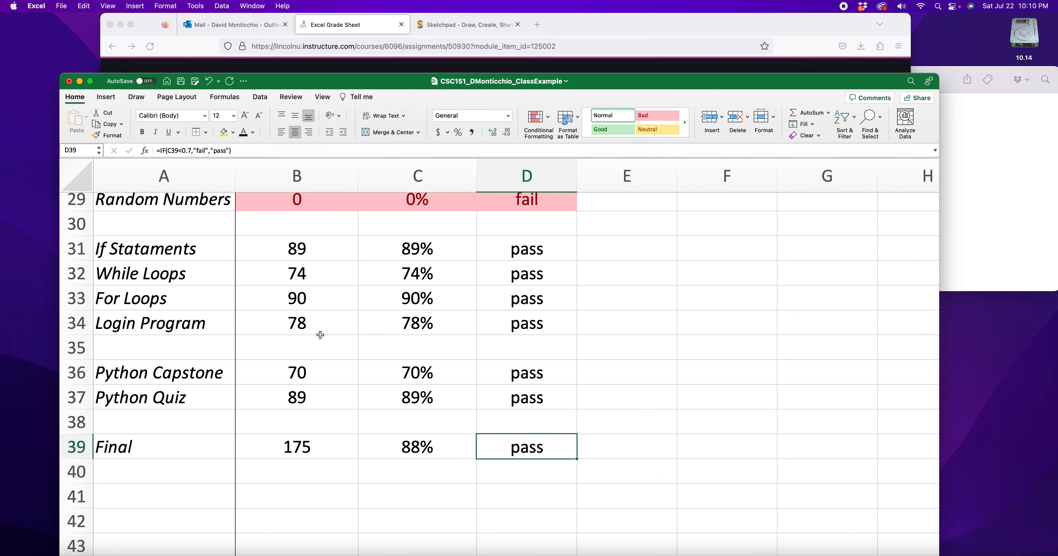
- Enter the label "Missing Assignments" in A41 below the Final row and auto-fit column A to it
{"action": "scroll", "coordinate": [319, 337], "scroll_direction": "down", "scroll_amount": 10}
{"action": "left_click_drag", "start_coordinate": [585, 86], "coordinate": [595, 25]}
{"action": "scroll", "coordinate": [241, 300], "scroll_direction": "up", "scroll_amount": 10}
{"action": "left_click_drag", "start_coordinate": [242, 299], "coordinate": [237, 300]}
{"action": "left_click", "coordinate": [184, 392]}
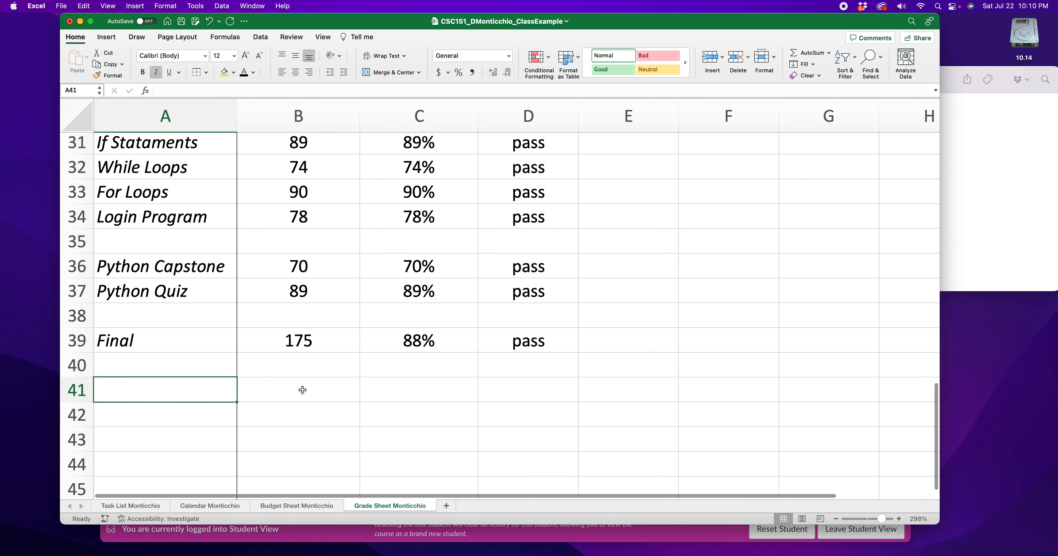
{"action": "type", "text": "Missin"}
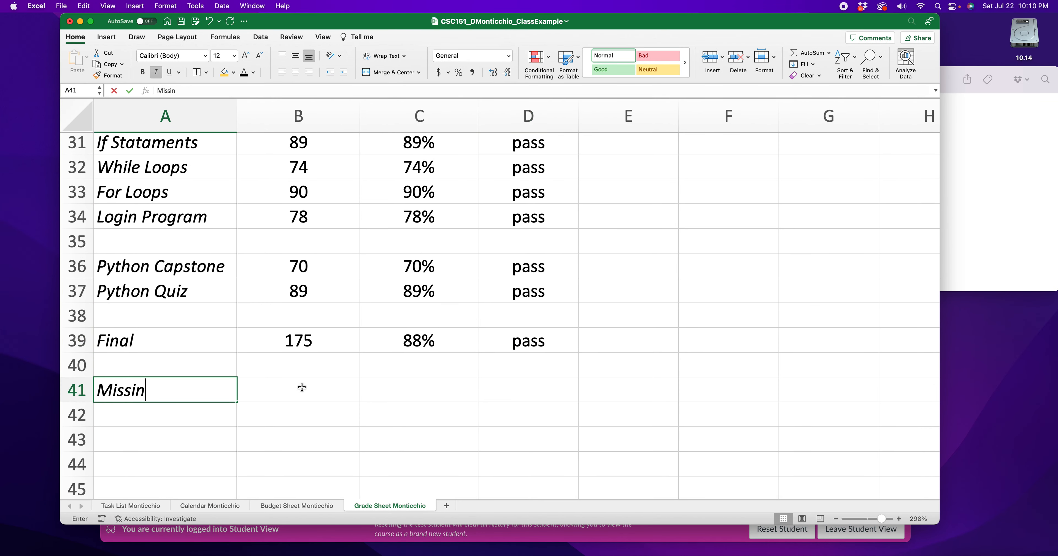
{"action": "type", "text": "g Assignments"}
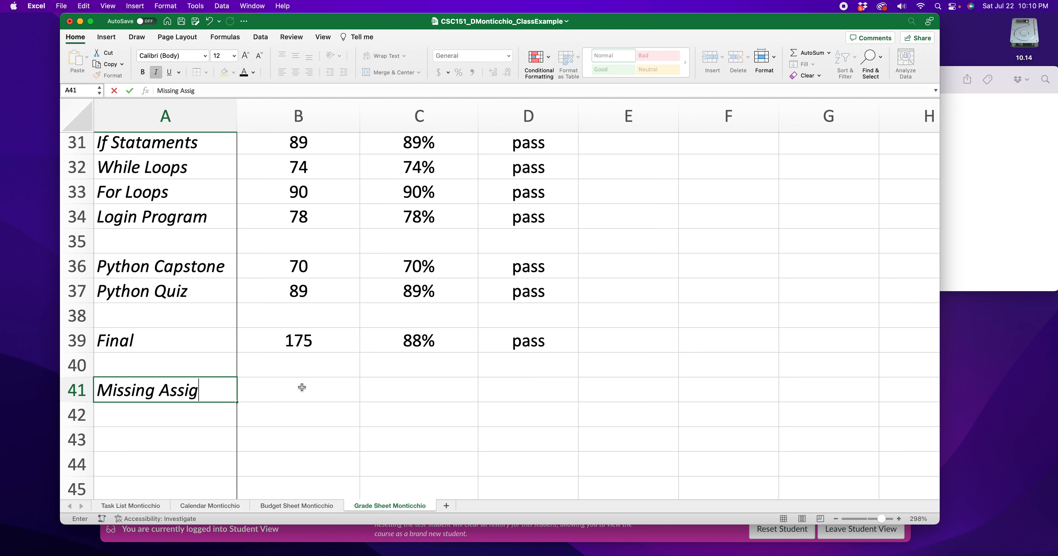
{"action": "double_click", "coordinate": [238, 121]}
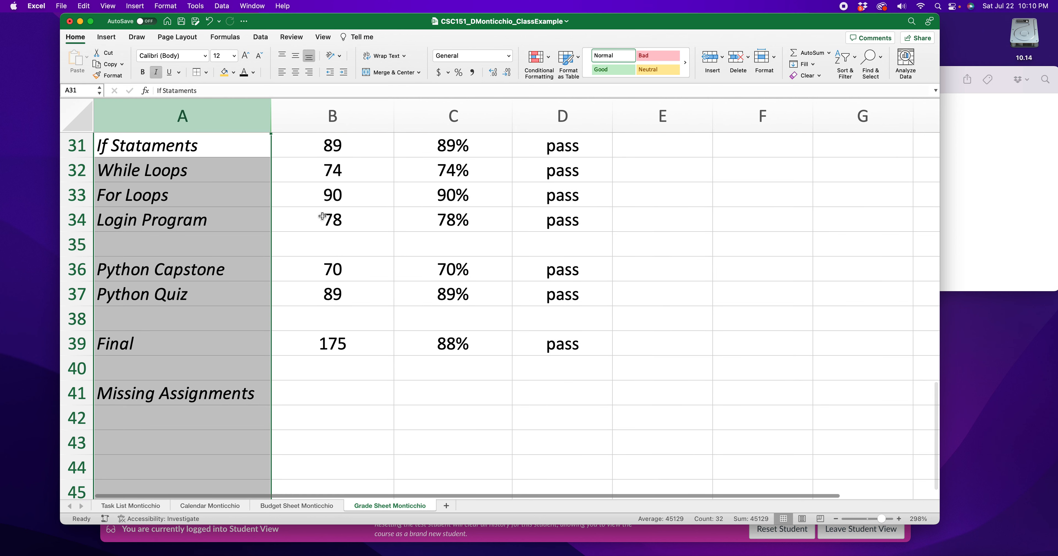
{"action": "left_click", "coordinate": [313, 411]}
{"action": "left_click", "coordinate": [318, 398]}
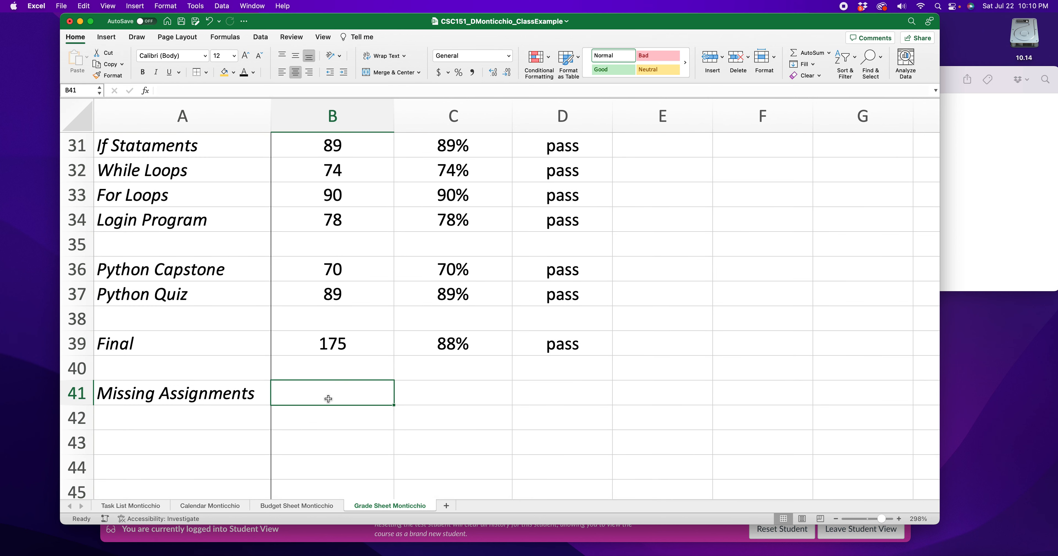
{"action": "type", "text": "="}
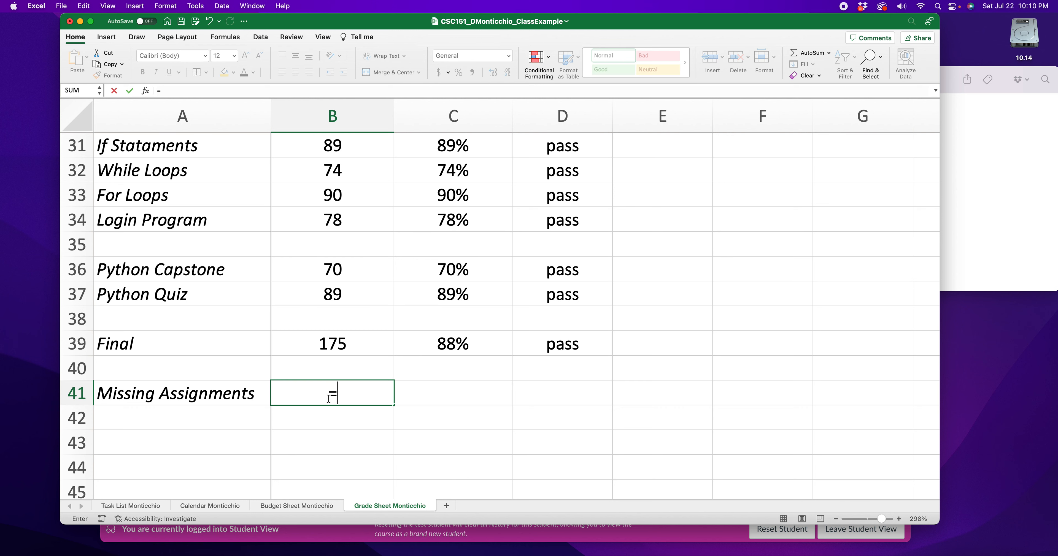
{"action": "key", "text": "BackSpace"}
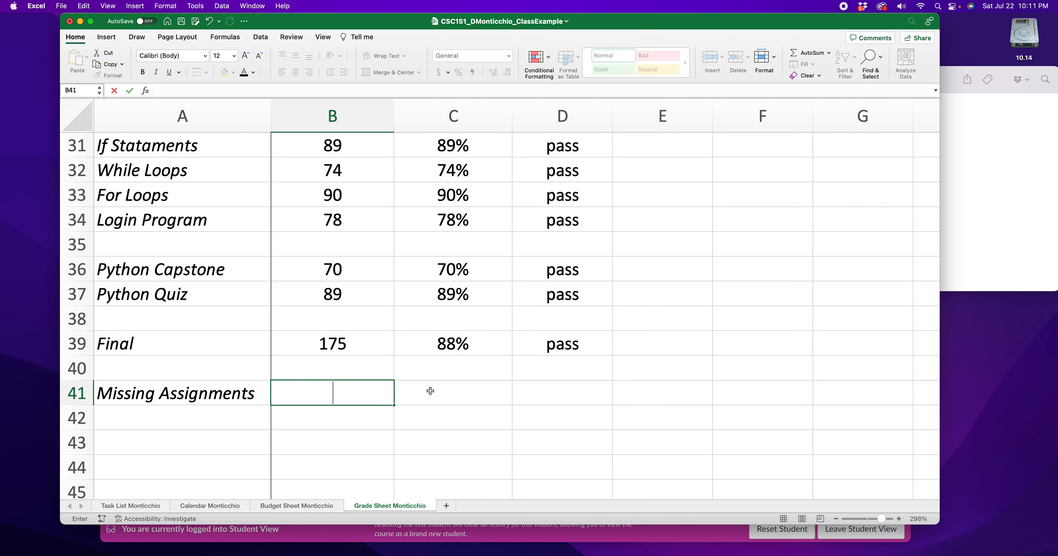
- Look through the Score column for assignments with a score of 0, starting with Random Numbers in B29
{"action": "scroll", "coordinate": [411, 386], "scroll_direction": "up", "scroll_amount": 5}
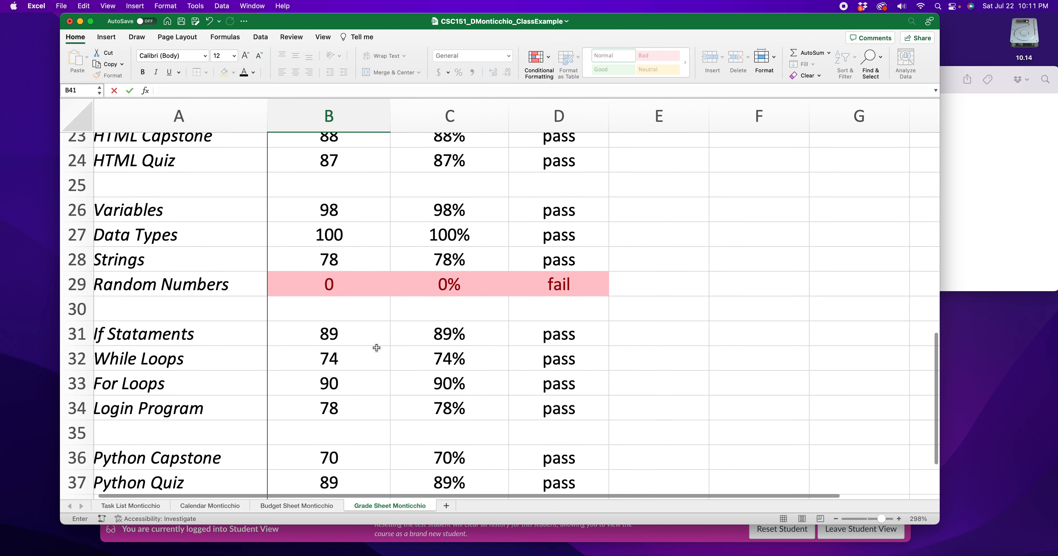
{"action": "left_click", "coordinate": [332, 291]}
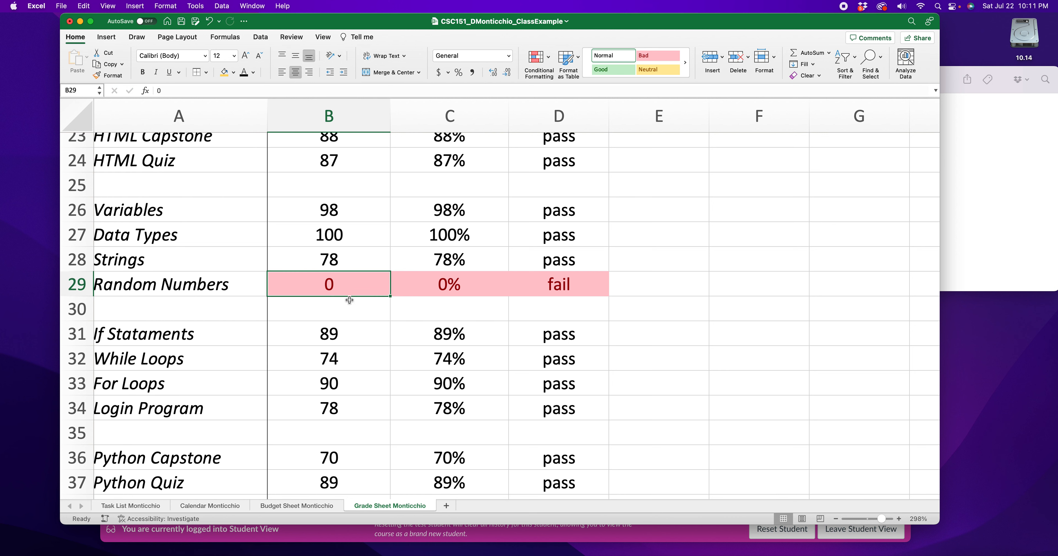
{"action": "scroll", "coordinate": [349, 300], "scroll_direction": "down", "scroll_amount": 5}
{"action": "scroll", "coordinate": [347, 295], "scroll_direction": "up", "scroll_amount": 4}
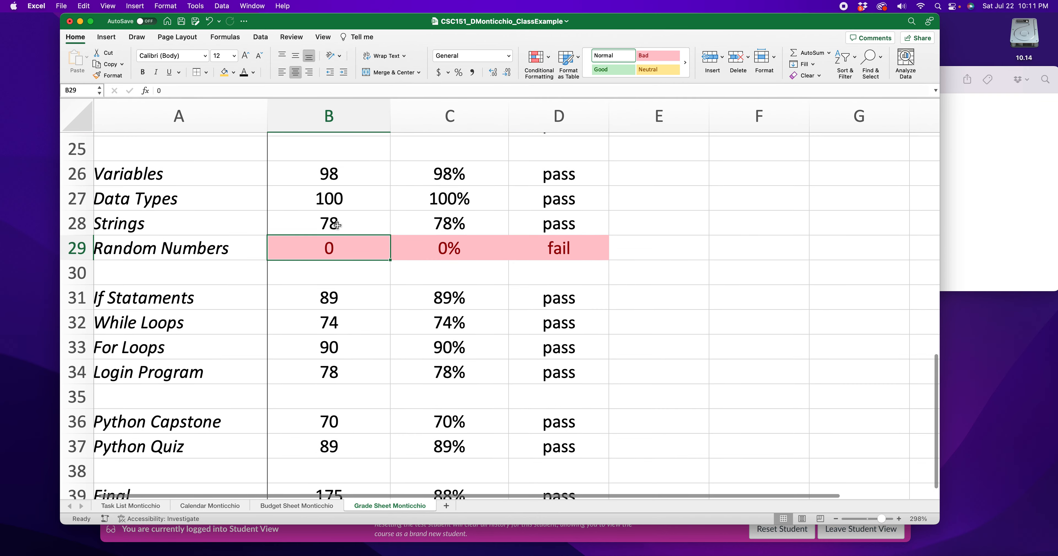
{"action": "scroll", "coordinate": [337, 251], "scroll_direction": "down", "scroll_amount": 5}
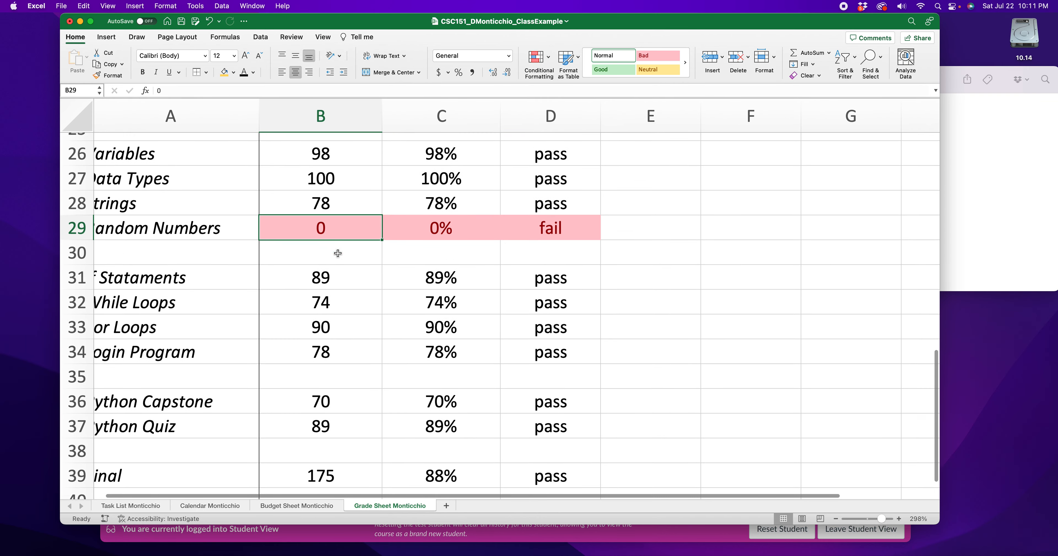
{"action": "scroll", "coordinate": [334, 259], "scroll_direction": "up", "scroll_amount": 5}
{"action": "scroll", "coordinate": [334, 261], "scroll_direction": "up", "scroll_amount": 10}
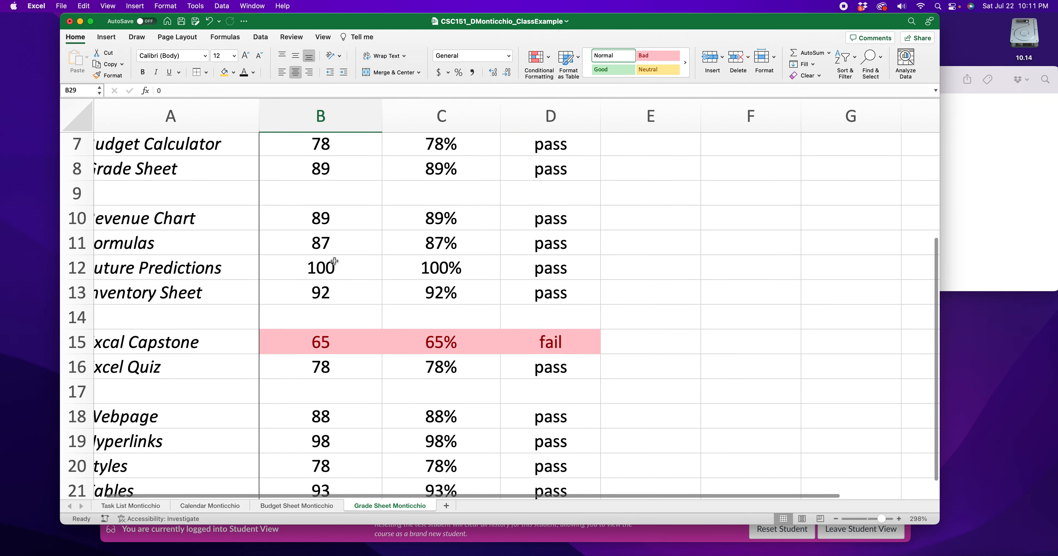
{"action": "scroll", "coordinate": [332, 261], "scroll_direction": "down", "scroll_amount": 15}
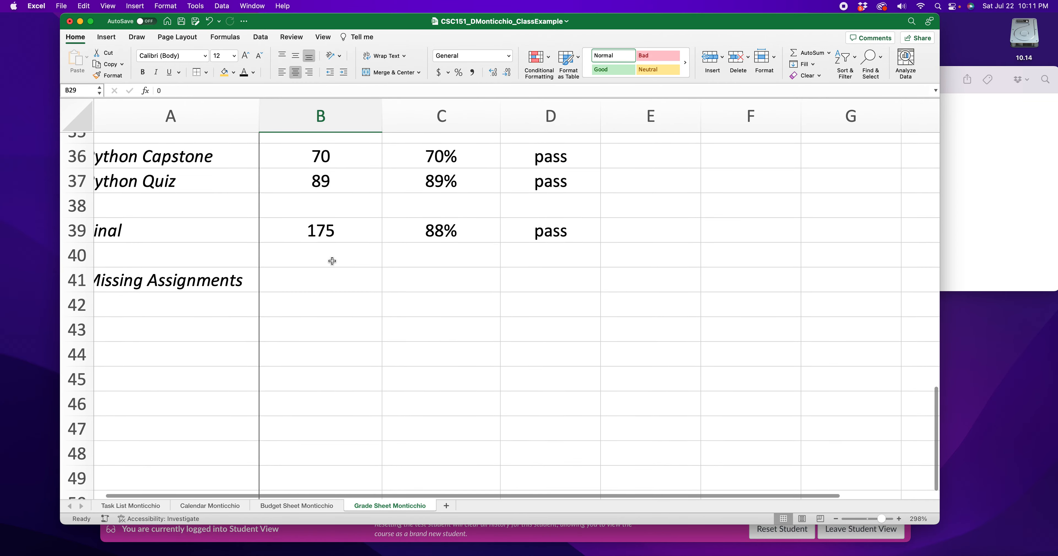
- Enter 1 as the Missing Assignments count in B41
{"action": "left_click", "coordinate": [332, 261]}
{"action": "left_click", "coordinate": [319, 254]}
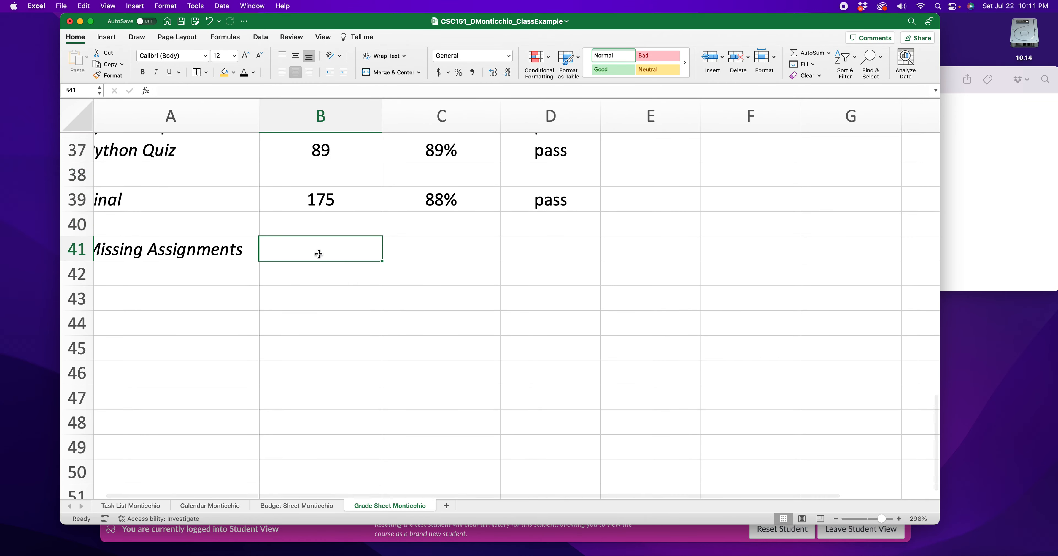
{"action": "type", "text": "1"}
- Set the Python Quiz score in B37 to 0 to represent another missing assignment
{"action": "scroll", "coordinate": [321, 254], "scroll_direction": "up", "scroll_amount": 2}
{"action": "left_click", "coordinate": [333, 205]}
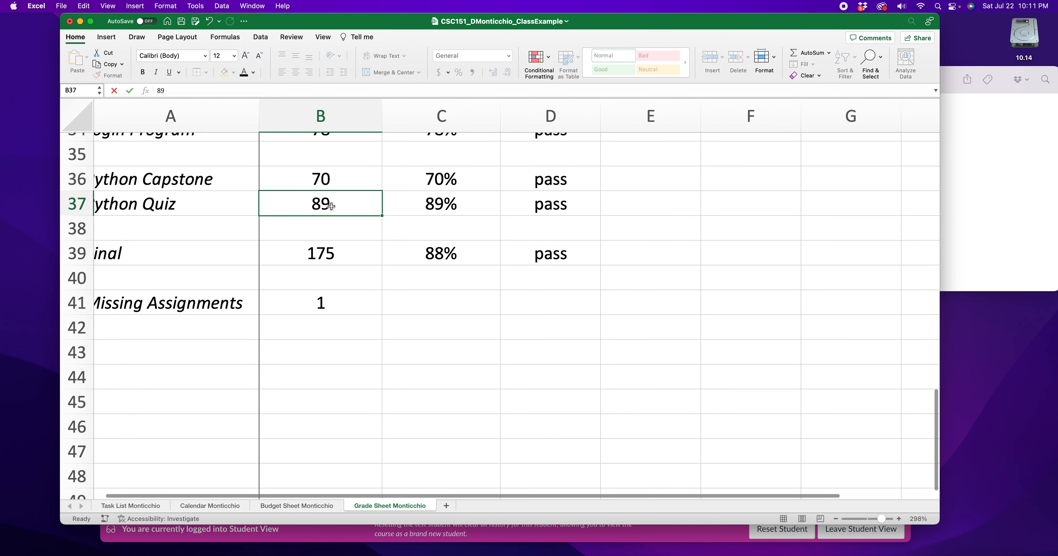
{"action": "type", "text": "0"}
{"action": "key", "text": "Return"}
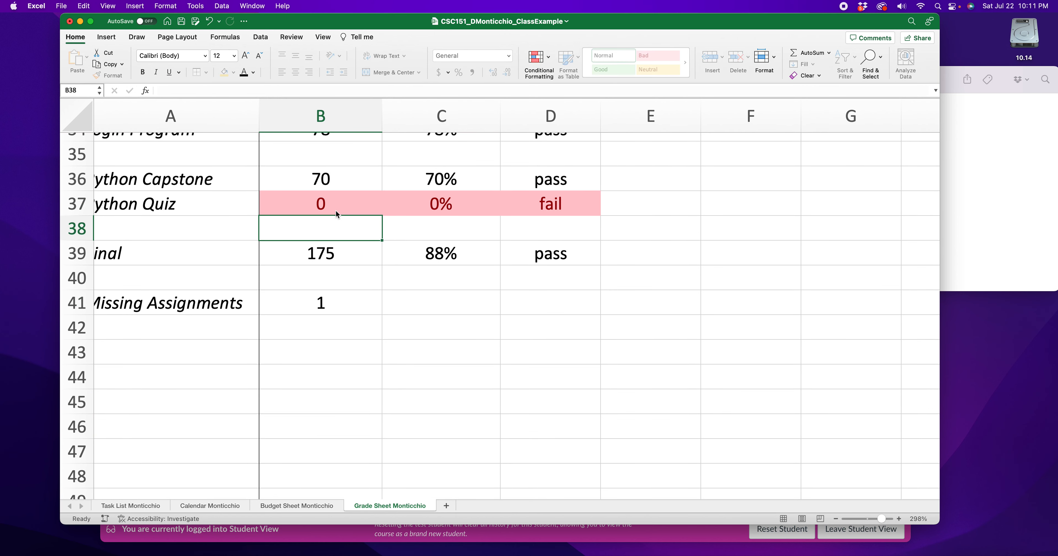
{"action": "left_click", "coordinate": [329, 203]}
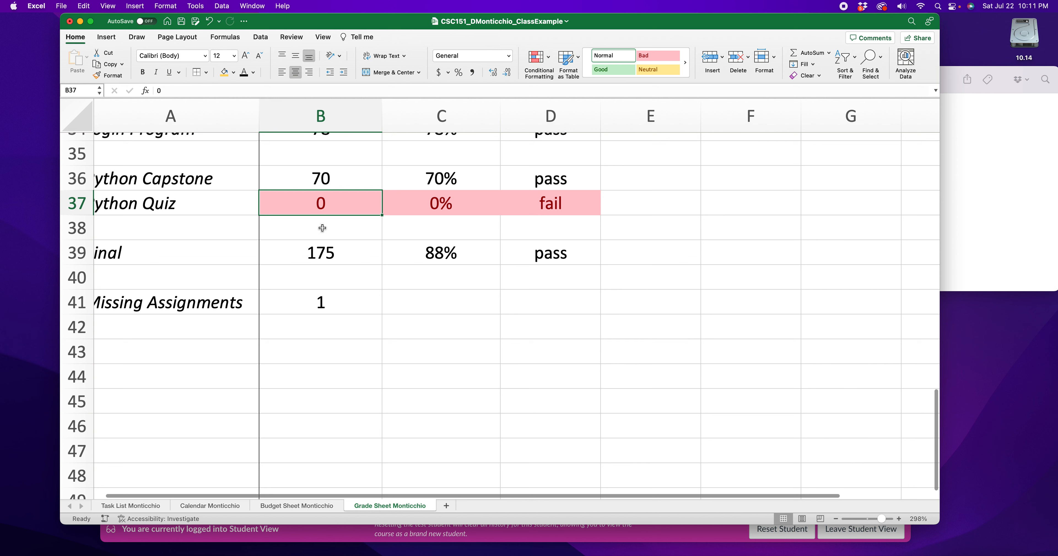
- Replace the typed Missing Assignments count in B41 with =COUNTIF(B5:B39, 0) and review it against the scores
{"action": "left_click", "coordinate": [325, 304]}
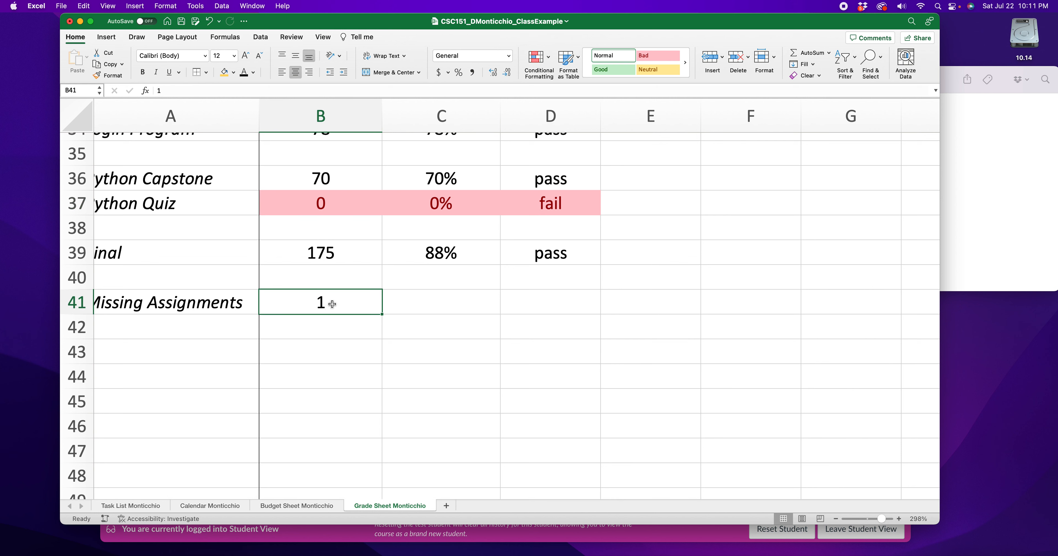
{"action": "double_click", "coordinate": [321, 302]}
{"action": "key", "text": "BackSpace"}
{"action": "type", "text": "="}
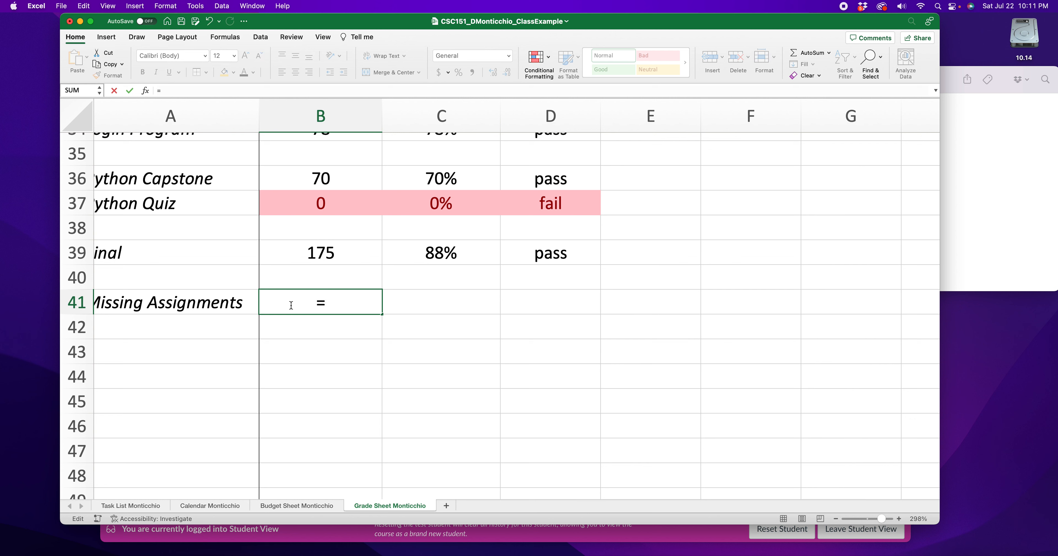
{"action": "type", "text": "count"}
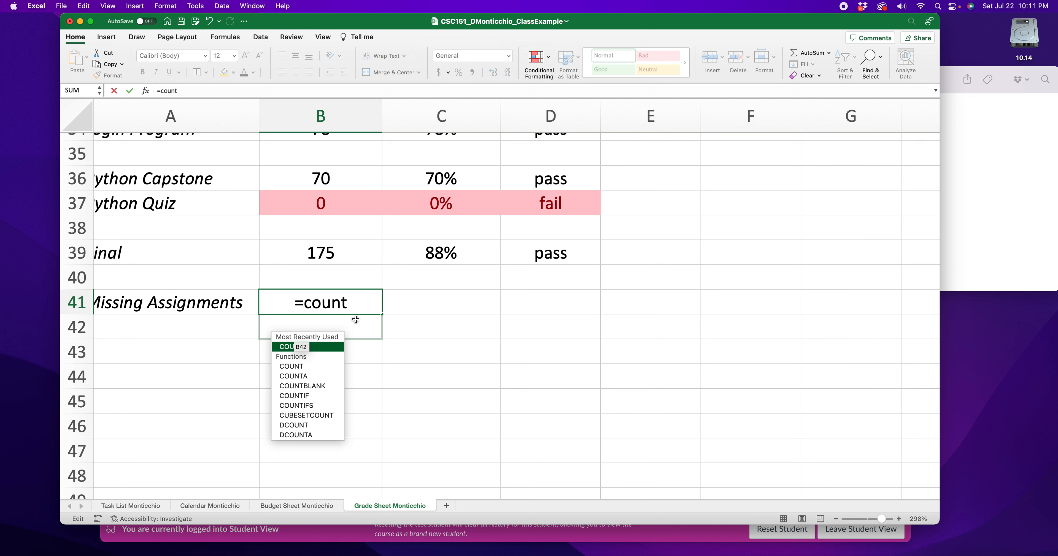
{"action": "type", "text": "if"}
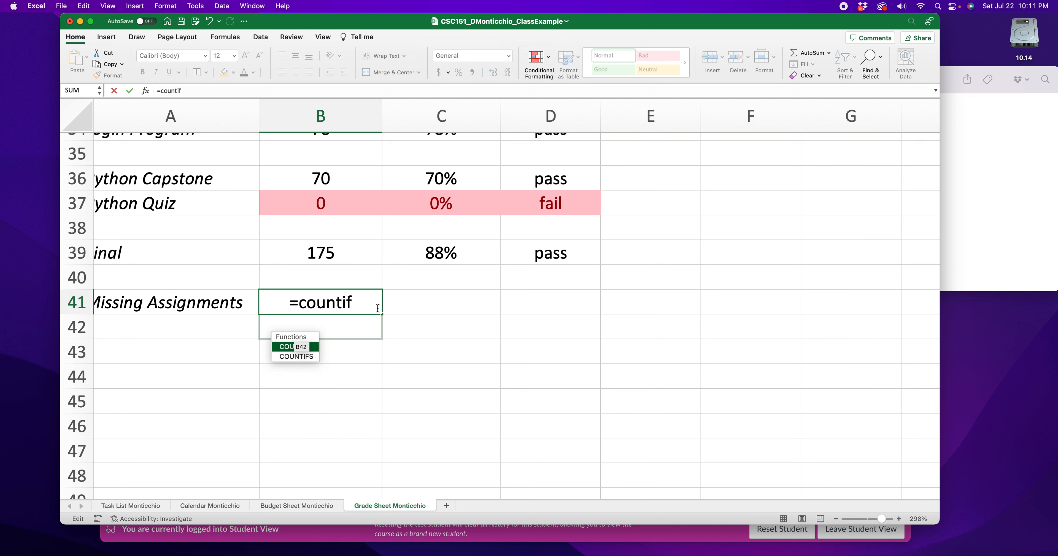
{"action": "type", "text": "("}
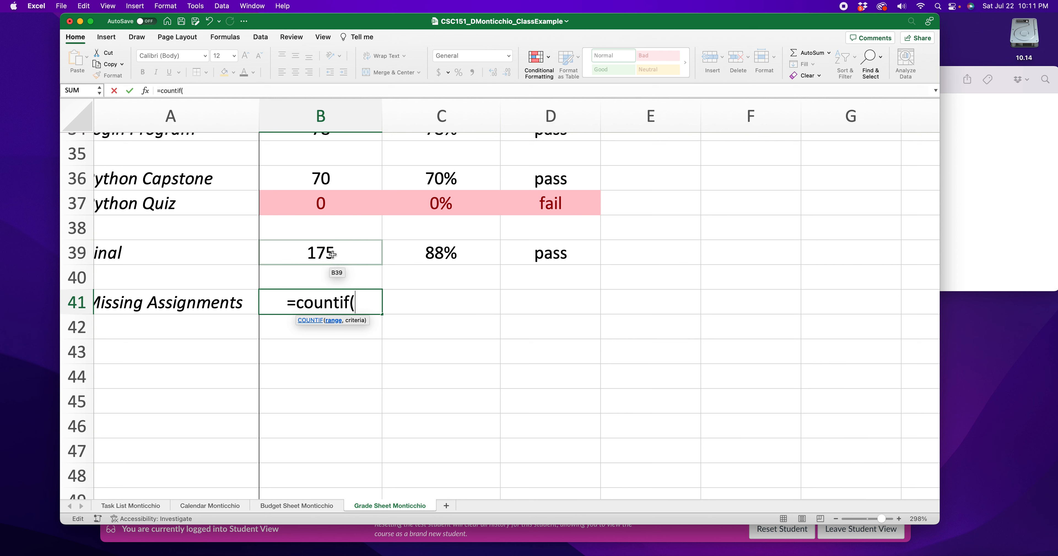
{"action": "mouse_move", "coordinate": [330, 253]}
{"action": "left_mouse_down"}
{"action": "mouse_move", "coordinate": [327, 81]}
{"action": "mouse_move", "coordinate": [331, 243]}
{"action": "left_mouse_up"}
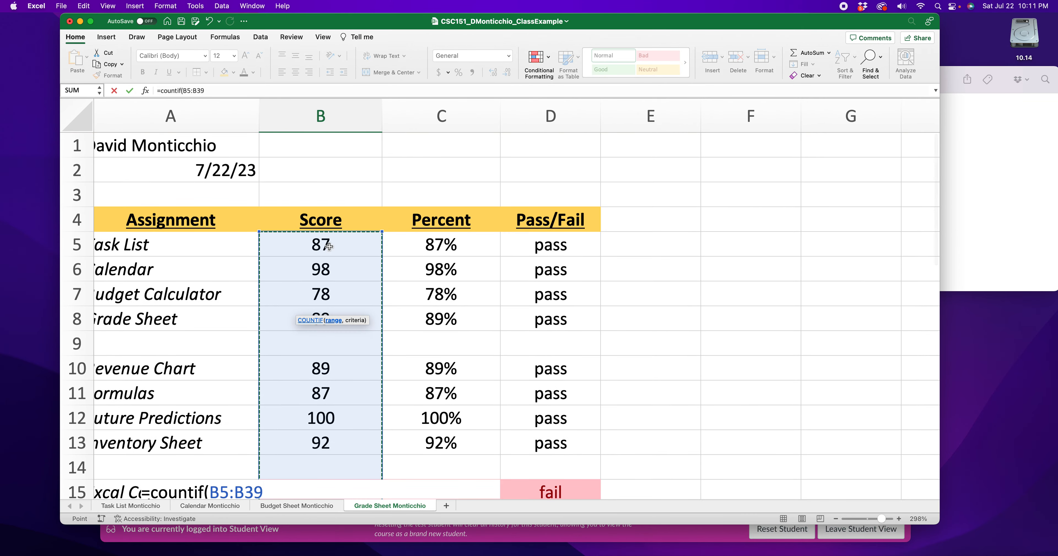
{"action": "scroll", "coordinate": [330, 246], "scroll_direction": "down", "scroll_amount": 10}
{"action": "scroll", "coordinate": [329, 246], "scroll_direction": "down", "scroll_amount": 5}
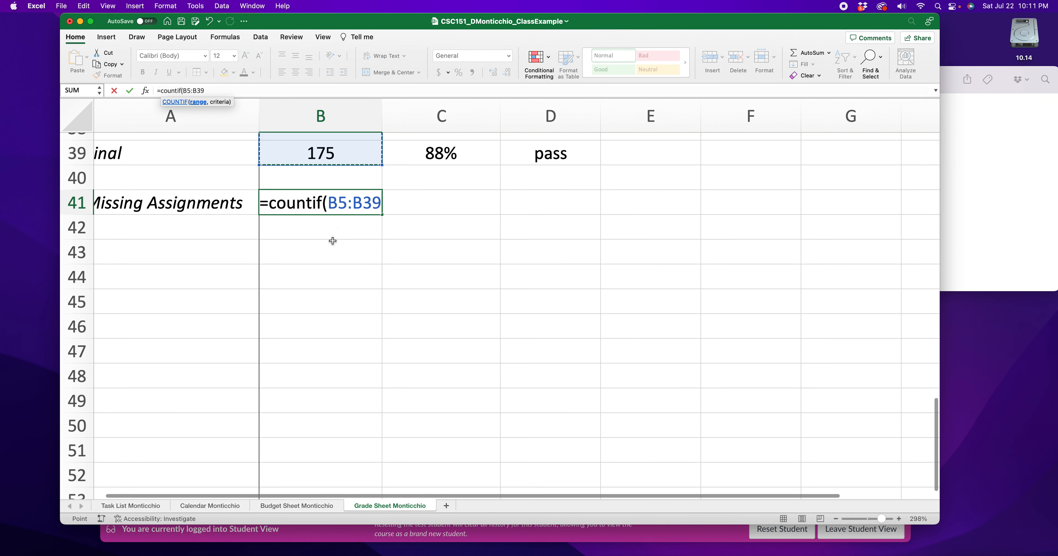
{"action": "left_click", "coordinate": [379, 204]}
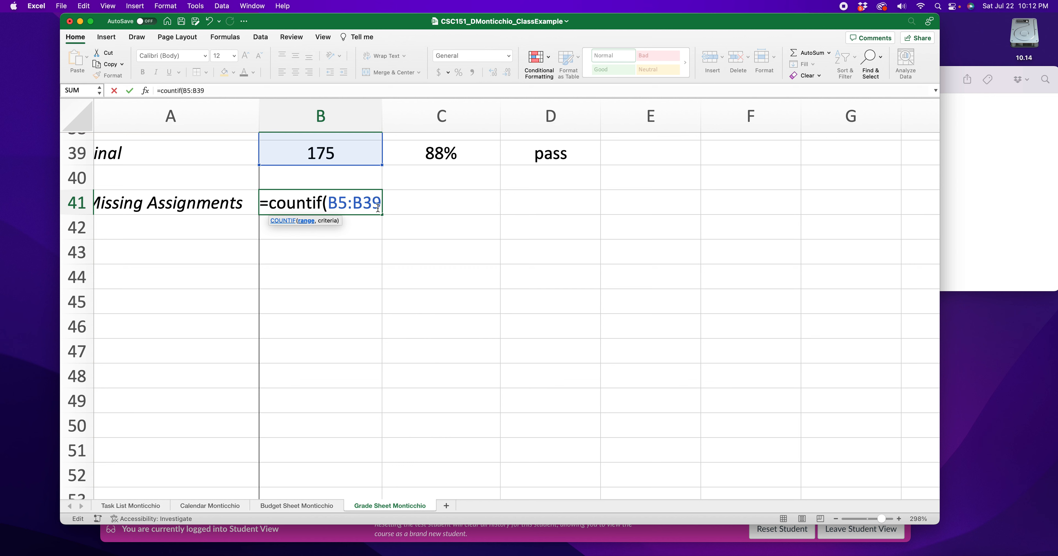
{"action": "type", "text": ","}
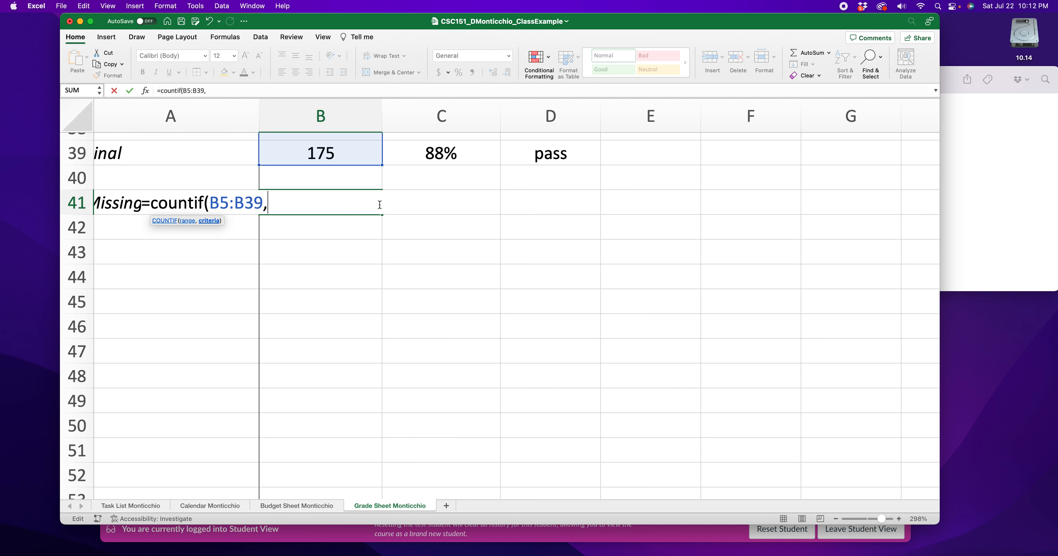
{"action": "type", "text": " 0)"}
{"action": "key", "text": "Return"}
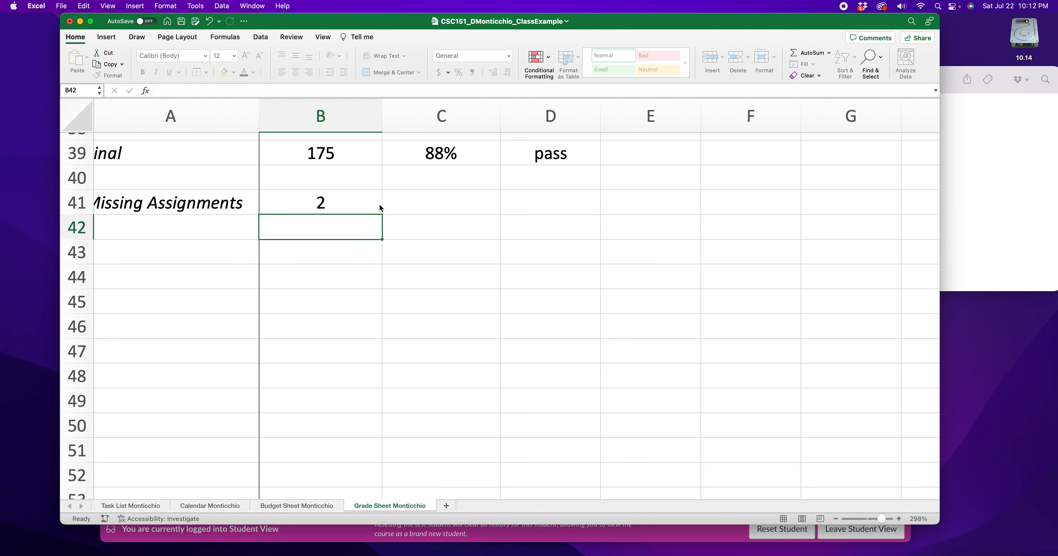
{"action": "left_click", "coordinate": [316, 209]}
{"action": "scroll", "coordinate": [281, 241], "scroll_direction": "up", "scroll_amount": 5}
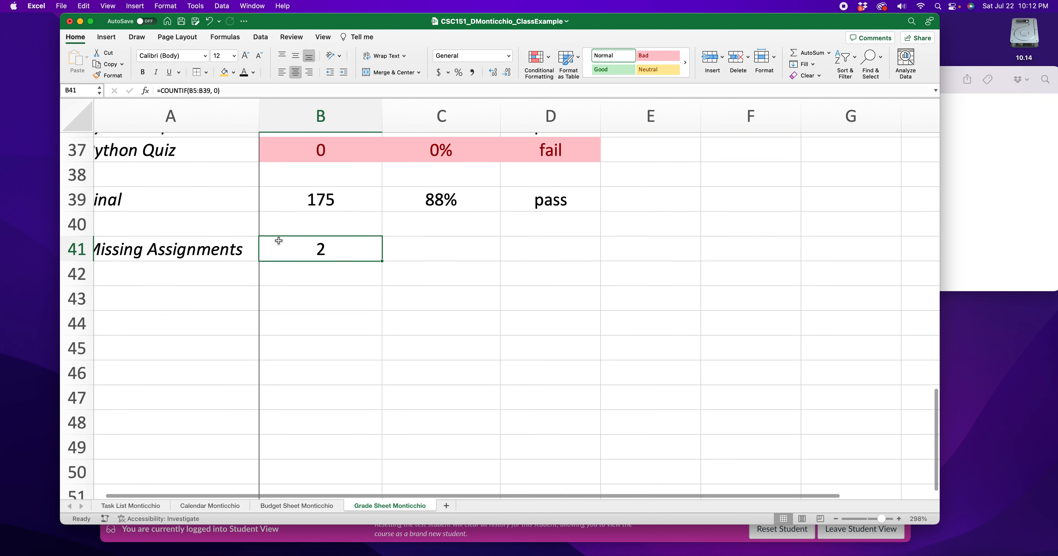
- Set the Python Capstone score in B36 to 0 to represent another missing assignment
{"action": "left_click", "coordinate": [314, 201]}
{"action": "type", "text": "0"}
{"action": "key", "text": "Return"}
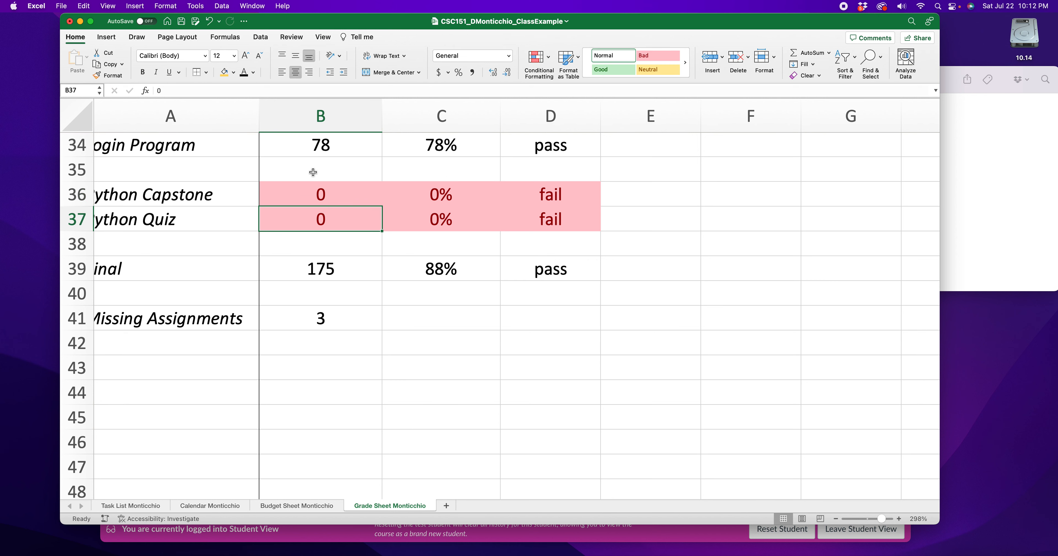
- Inspect the Missing Assignments formula in B41, checking its range B5:B39 and its criterion 0
{"action": "left_click", "coordinate": [333, 320]}
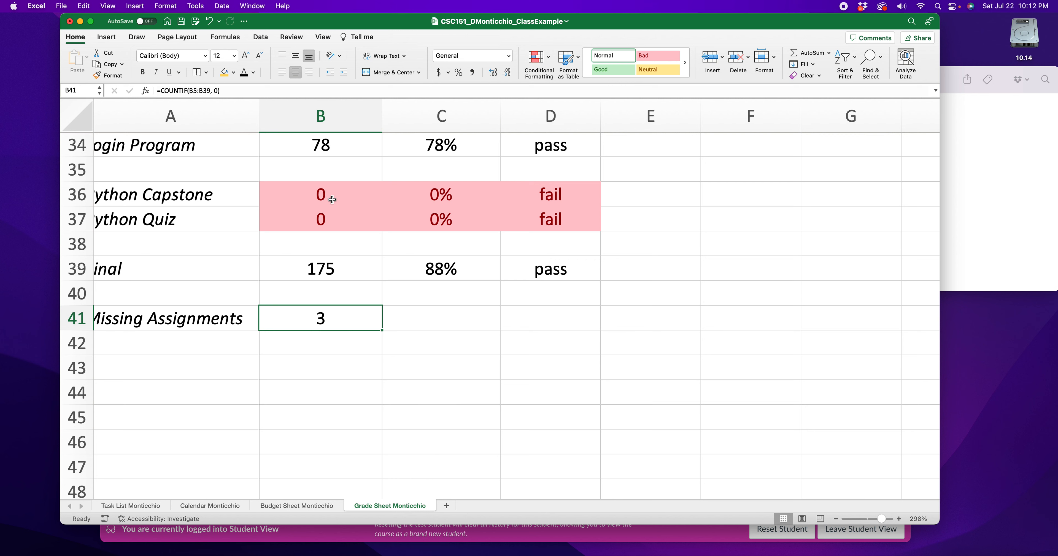
{"action": "double_click", "coordinate": [333, 322]}
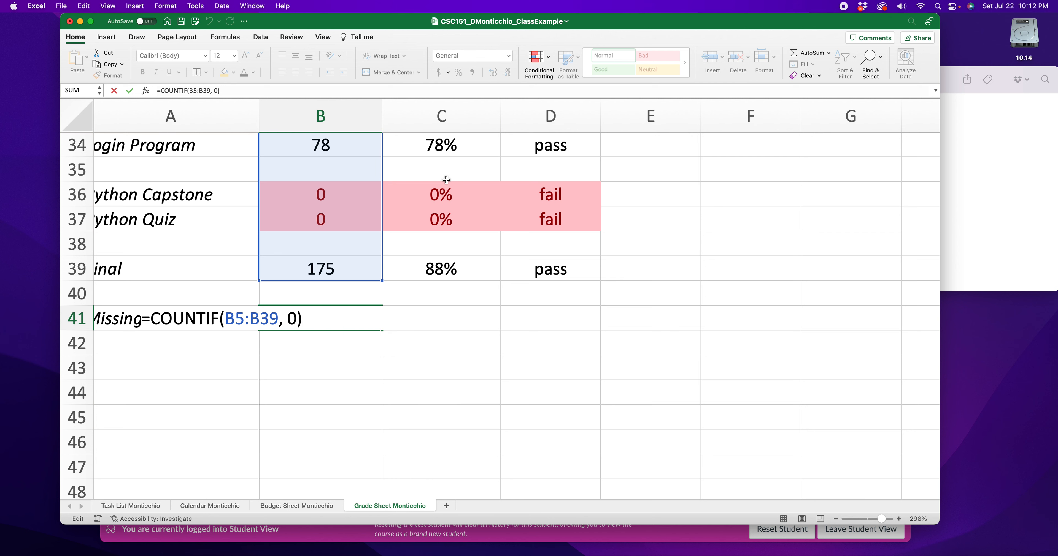
{"action": "scroll", "coordinate": [737, 196], "scroll_direction": "right", "scroll_amount": 1}
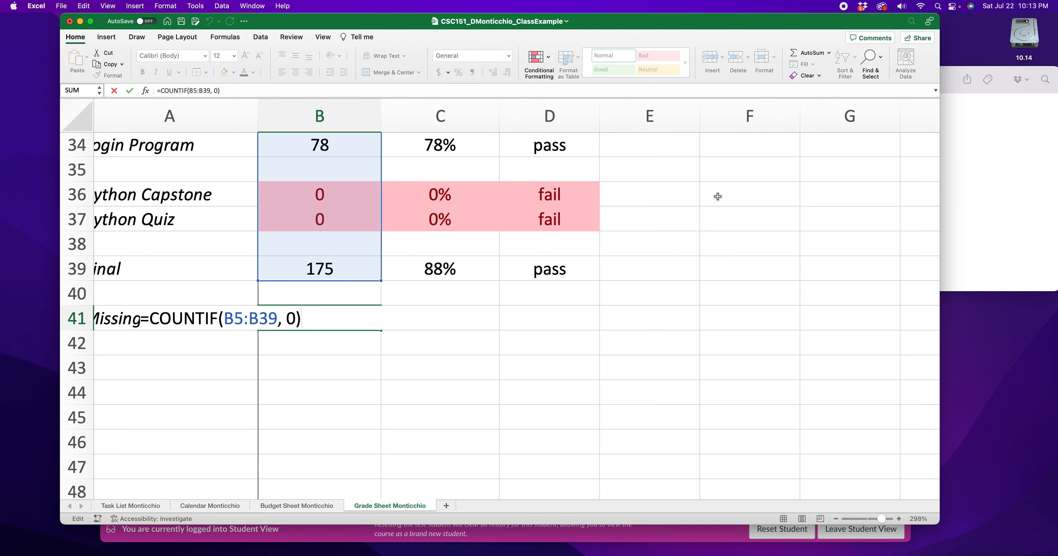
{"action": "key", "text": "Return"}
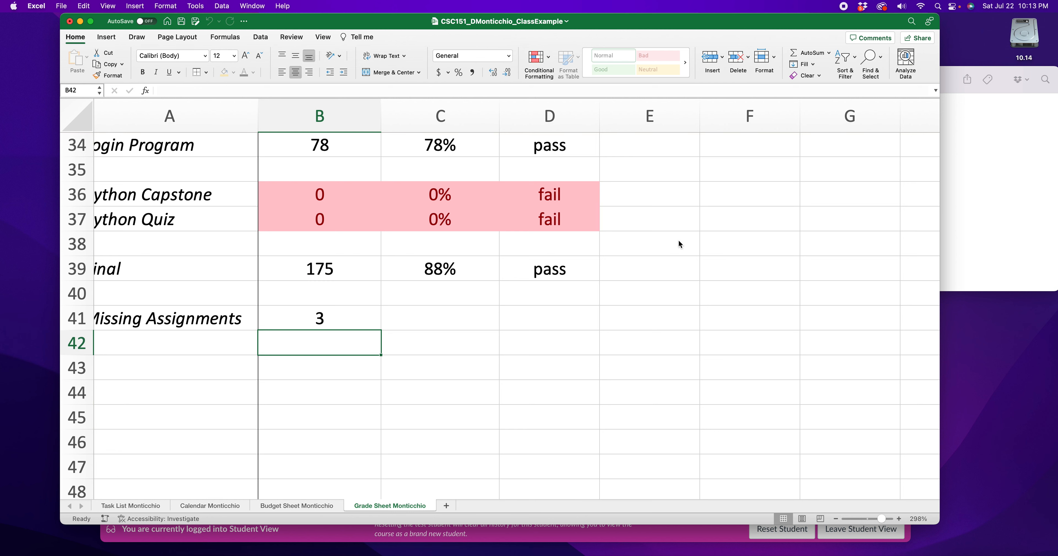
{"action": "scroll", "coordinate": [324, 318], "scroll_direction": "left", "scroll_amount": 1}
{"action": "left_click", "coordinate": [355, 322]}
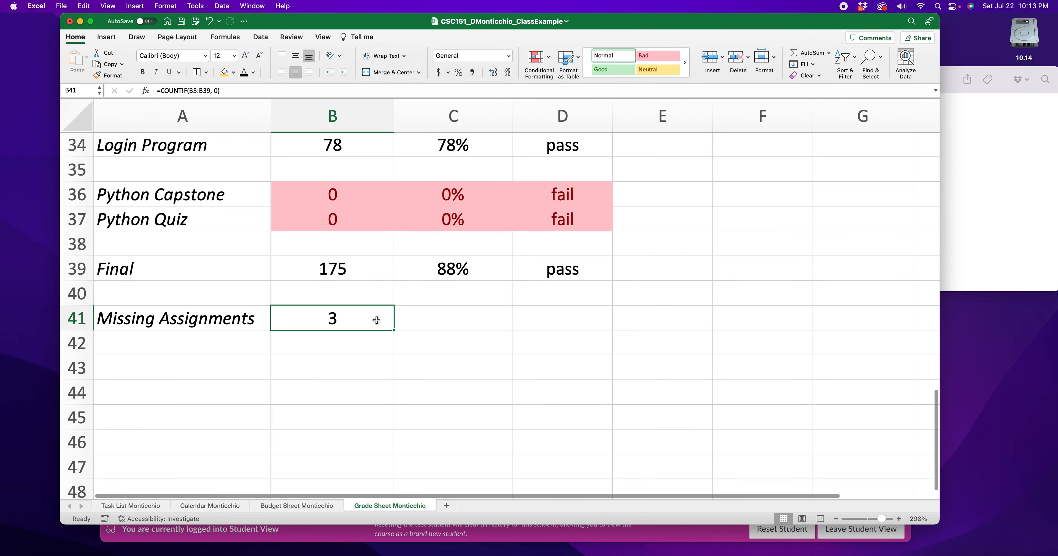
- Switch to the grade sheet rubric in Firefox and read the criteria for missing assignments, Total Grade and the Pass/Fail calculations
{"action": "left_click_drag", "start_coordinate": [739, 30], "coordinate": [758, 42]}
{"action": "left_click", "coordinate": [451, 355]}
{"action": "left_click_drag", "start_coordinate": [229, 342], "coordinate": [336, 337]}
{"action": "left_click", "coordinate": [326, 379]}
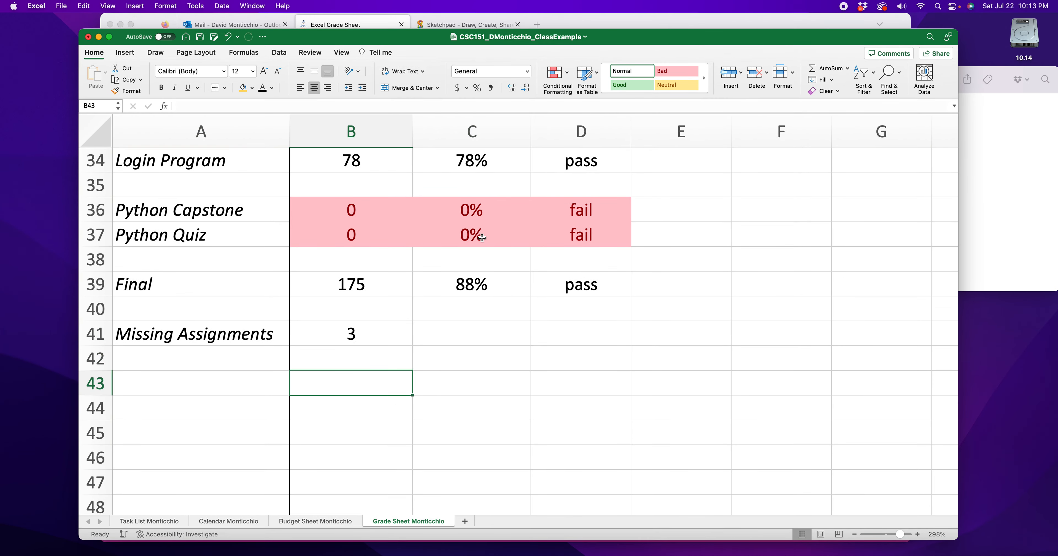
{"action": "left_click_drag", "start_coordinate": [647, 41], "coordinate": [643, 226]}
{"action": "left_click", "coordinate": [656, 151]}
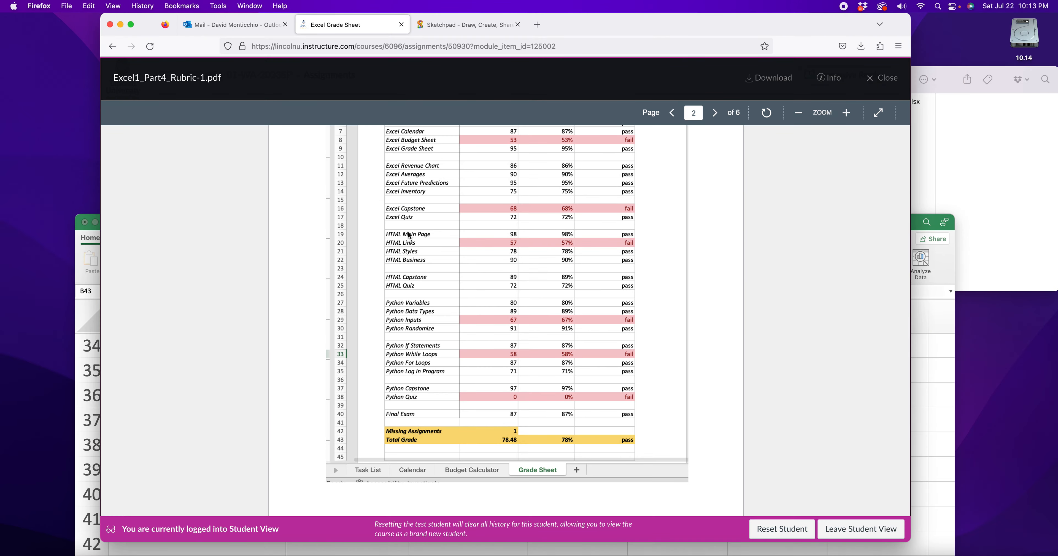
{"action": "scroll", "coordinate": [407, 234], "scroll_direction": "up", "scroll_amount": 10}
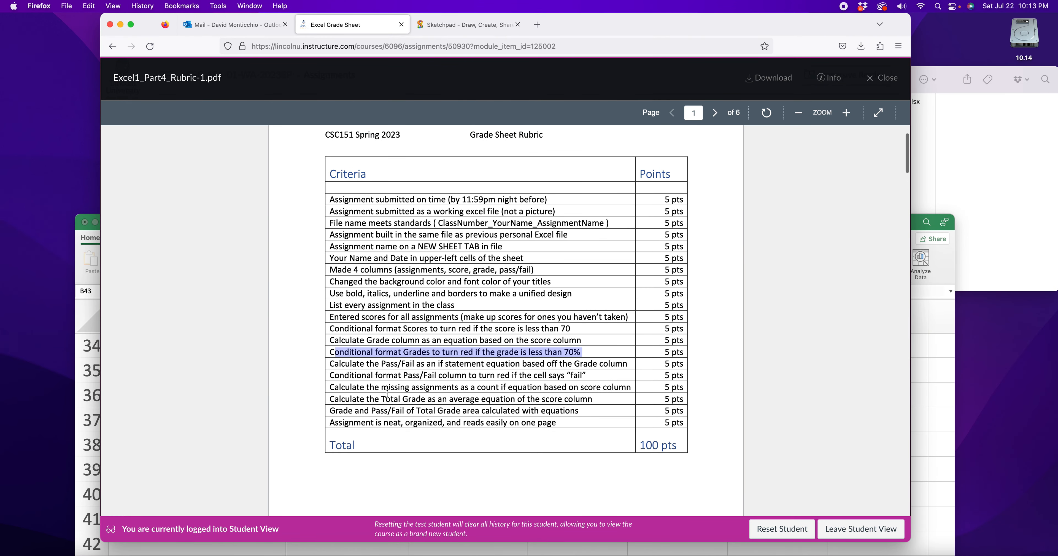
{"action": "left_click_drag", "start_coordinate": [341, 402], "coordinate": [580, 409]}
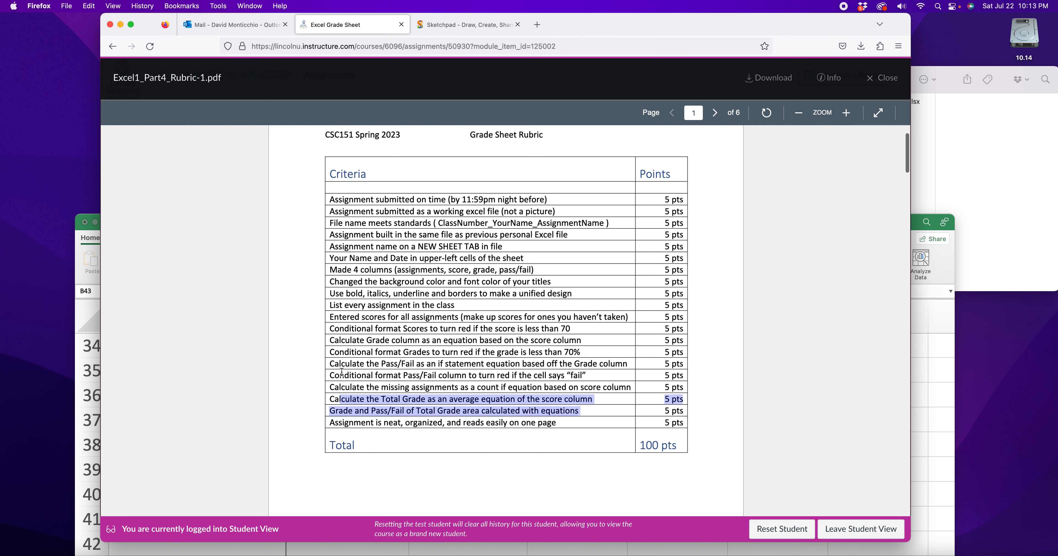
{"action": "left_click_drag", "start_coordinate": [337, 374], "coordinate": [569, 377]}
{"action": "left_click_drag", "start_coordinate": [389, 390], "coordinate": [612, 388]}
{"action": "left_click_drag", "start_coordinate": [353, 352], "coordinate": [555, 352]}
- Return to Excel and fill the summary cells A41:B42 and C42:D42 with the gold header colour
{"action": "left_click", "coordinate": [943, 360]}
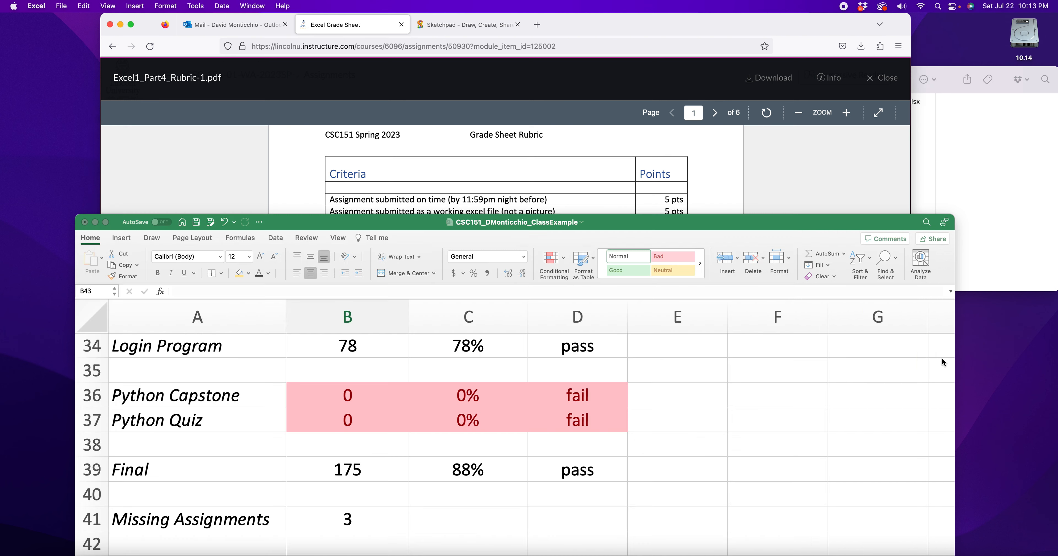
{"action": "left_click_drag", "start_coordinate": [518, 228], "coordinate": [502, 62]}
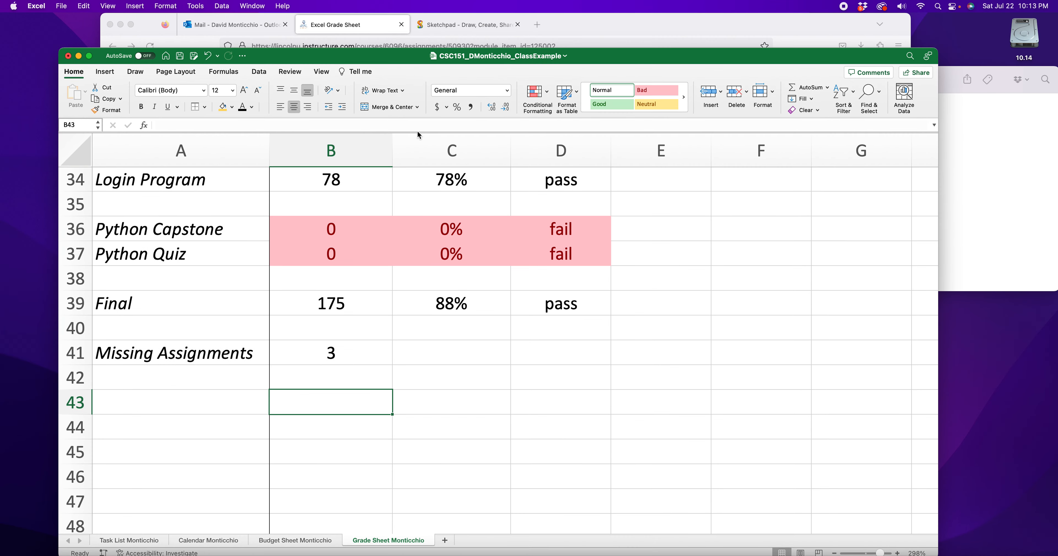
{"action": "left_click", "coordinate": [351, 349]}
{"action": "left_click_drag", "start_coordinate": [208, 348], "coordinate": [307, 378]}
{"action": "left_click", "coordinate": [223, 106]}
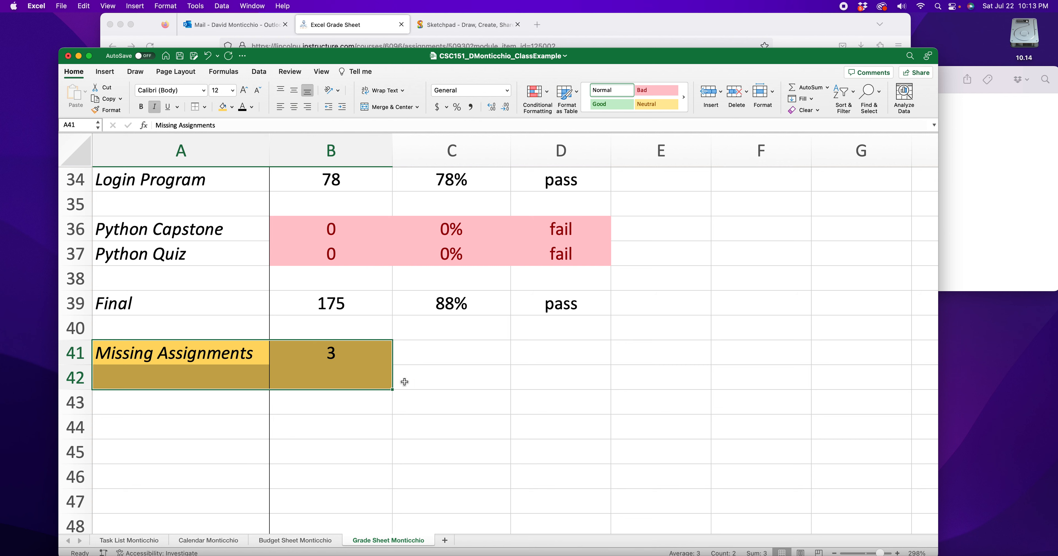
{"action": "left_click_drag", "start_coordinate": [422, 376], "coordinate": [531, 375]}
{"action": "left_click", "coordinate": [223, 107]}
{"action": "left_click", "coordinate": [335, 447]}
- Label the second summary row in A42 as Total
{"action": "double_click", "coordinate": [149, 378]}
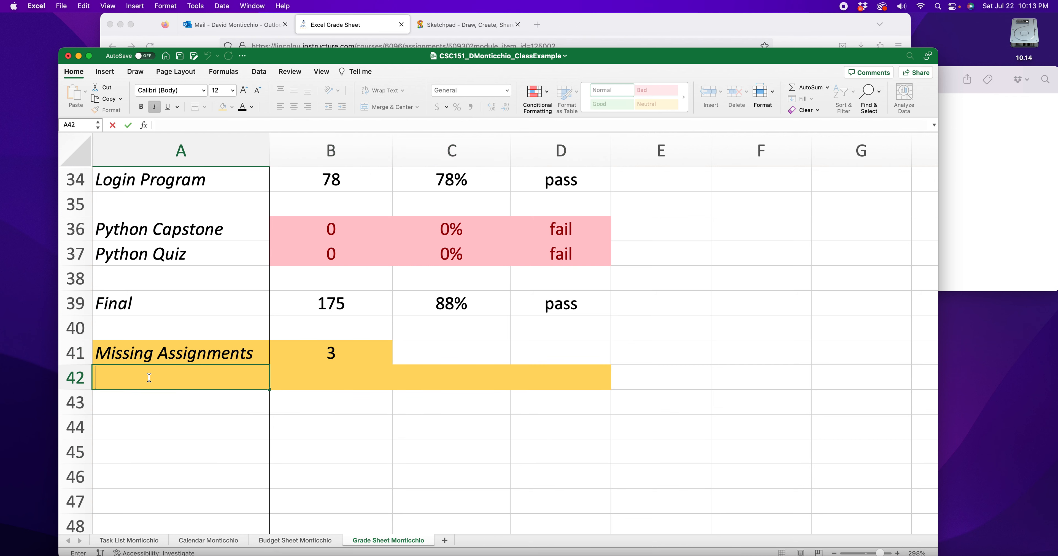
{"action": "type", "text": "Total"}
{"action": "key", "text": "BackSpace"}
{"action": "key", "text": "BackSpace"}
{"action": "type", "text": "al"}
{"action": "left_click", "coordinate": [319, 380]}
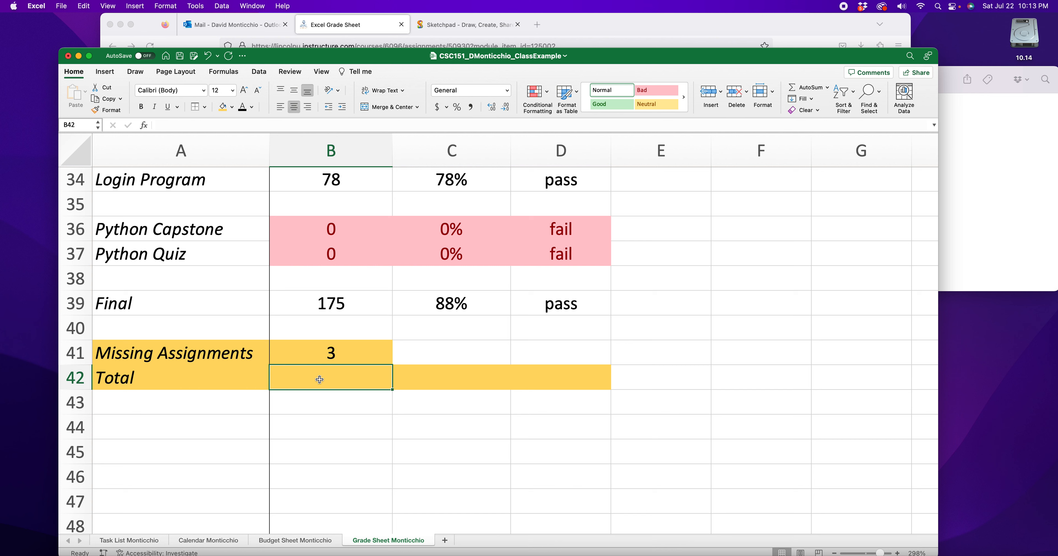
{"action": "type", "text": "=average"}
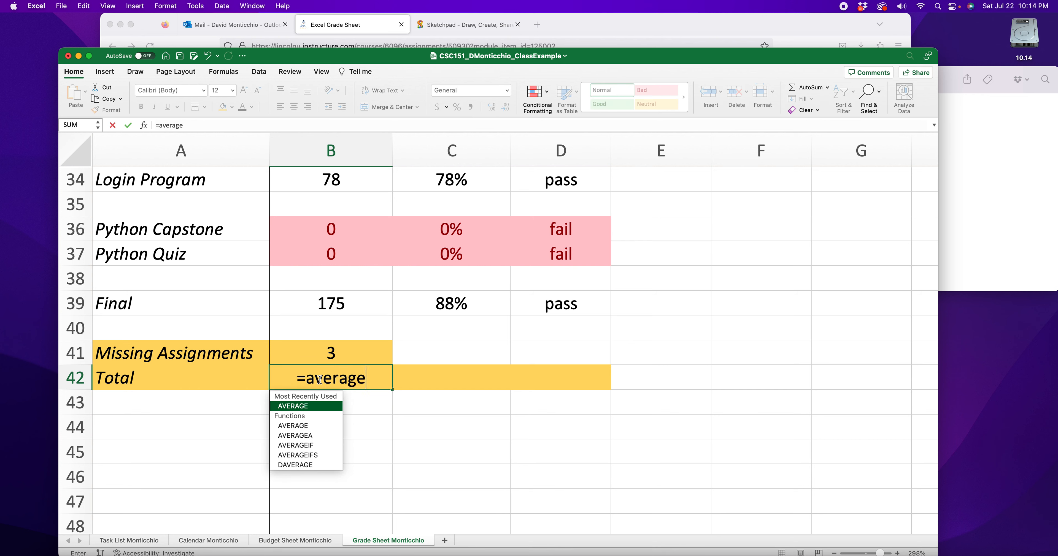
{"action": "type", "text": "("}
{"action": "mouse_move", "coordinate": [328, 304]}
{"action": "left_mouse_down"}
{"action": "mouse_move", "coordinate": [331, 183]}
{"action": "mouse_move", "coordinate": [348, 319]}
{"action": "mouse_move", "coordinate": [345, 301]}
{"action": "left_mouse_up"}
{"action": "left_click_drag", "start_coordinate": [250, 375], "coordinate": [155, 376]}
{"action": "key", "text": "BackSpace"}
{"action": "key", "text": "Return"}
{"action": "left_click", "coordinate": [295, 378]}
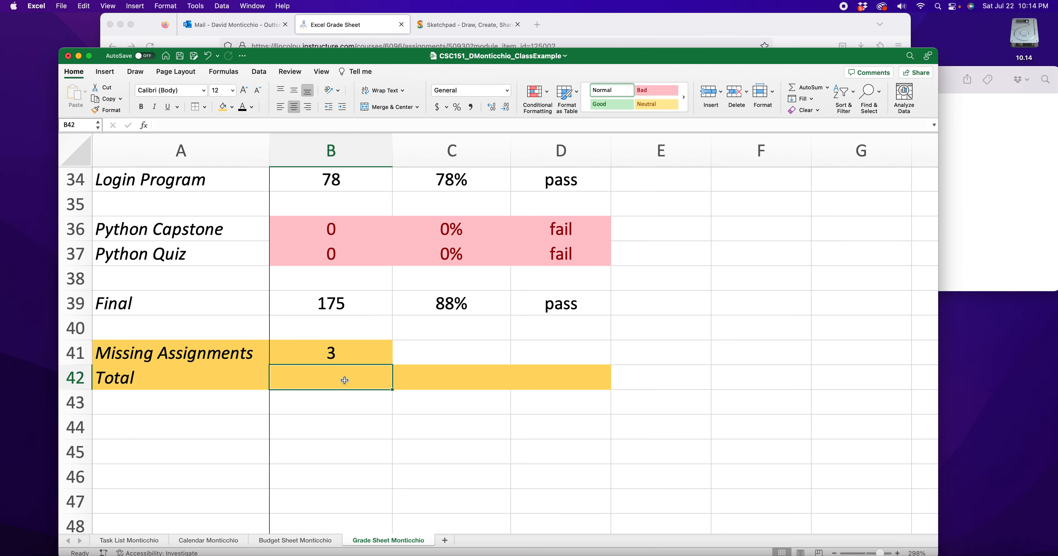
- Go through the individual assignment scores in column B, from Task List in B5 to Final in B39
{"action": "left_click", "coordinate": [347, 303]}
{"action": "scroll", "coordinate": [345, 303], "scroll_direction": "up", "scroll_amount": 10}
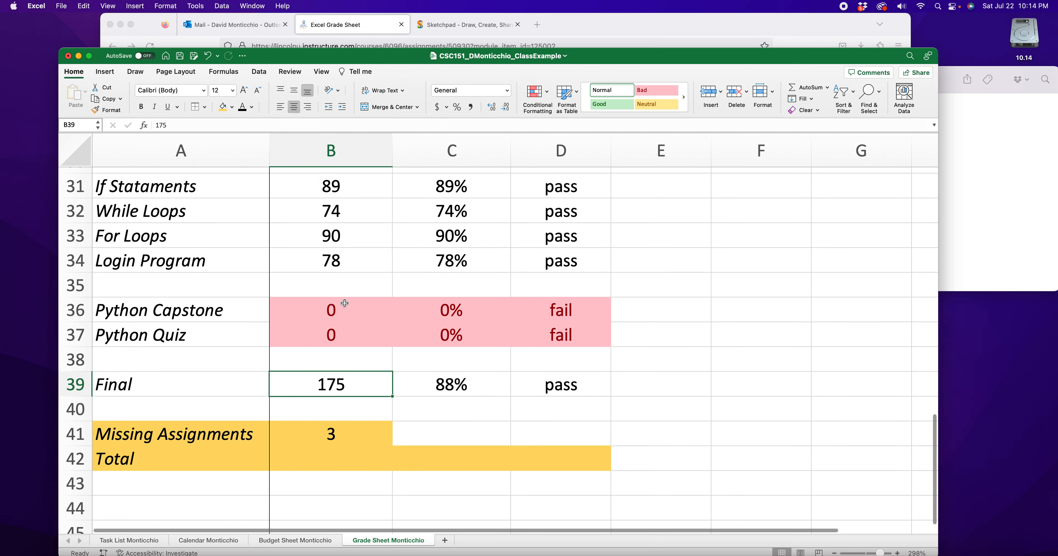
{"action": "scroll", "coordinate": [344, 303], "scroll_direction": "up", "scroll_amount": 8}
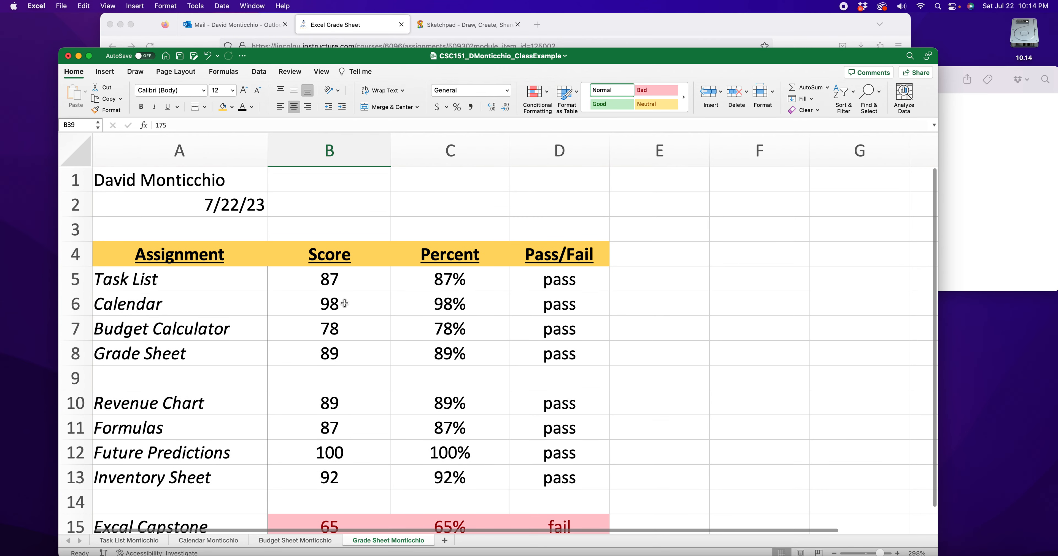
{"action": "left_click", "coordinate": [350, 281]}
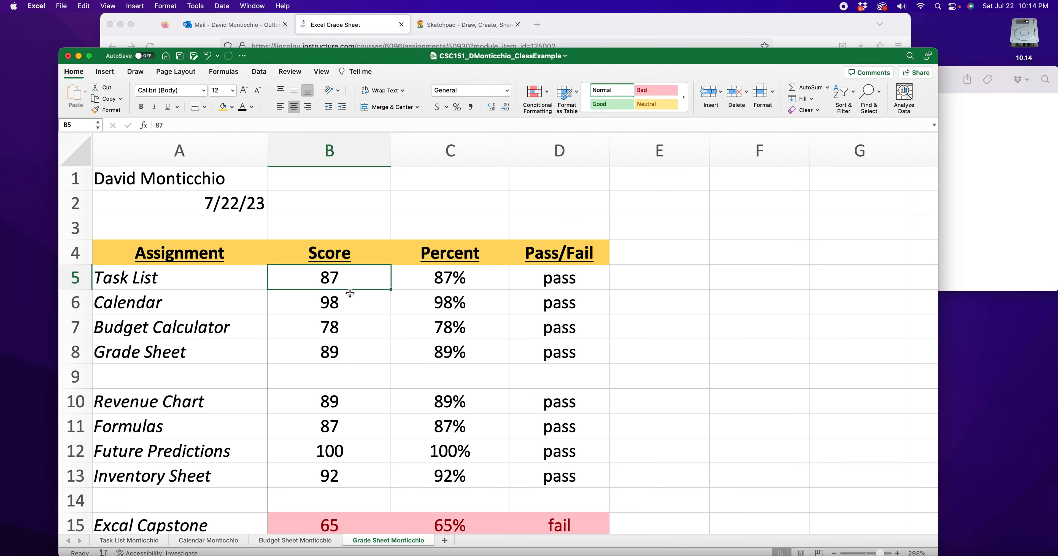
{"action": "left_click", "coordinate": [350, 303]}
{"action": "left_click", "coordinate": [351, 321]}
{"action": "left_click", "coordinate": [347, 348]}
{"action": "scroll", "coordinate": [344, 324], "scroll_direction": "down", "scroll_amount": 3}
{"action": "left_click", "coordinate": [342, 281]}
{"action": "left_click", "coordinate": [349, 299]}
{"action": "left_click", "coordinate": [347, 325]}
{"action": "left_click", "coordinate": [345, 349]}
{"action": "scroll", "coordinate": [344, 335], "scroll_direction": "down", "scroll_amount": 3}
{"action": "left_click", "coordinate": [348, 283]}
{"action": "left_click", "coordinate": [345, 310]}
{"action": "left_click", "coordinate": [343, 360]}
{"action": "left_click", "coordinate": [342, 378]}
{"action": "left_click", "coordinate": [345, 413]}
{"action": "left_click", "coordinate": [344, 433]}
{"action": "scroll", "coordinate": [329, 331], "scroll_direction": "down", "scroll_amount": 5}
{"action": "left_click", "coordinate": [328, 294]}
{"action": "left_click", "coordinate": [350, 314]}
{"action": "left_click", "coordinate": [350, 369]}
{"action": "left_click", "coordinate": [348, 395]}
{"action": "left_click", "coordinate": [349, 412]}
{"action": "left_click", "coordinate": [349, 440]}
{"action": "scroll", "coordinate": [349, 440], "scroll_direction": "down", "scroll_amount": 5}
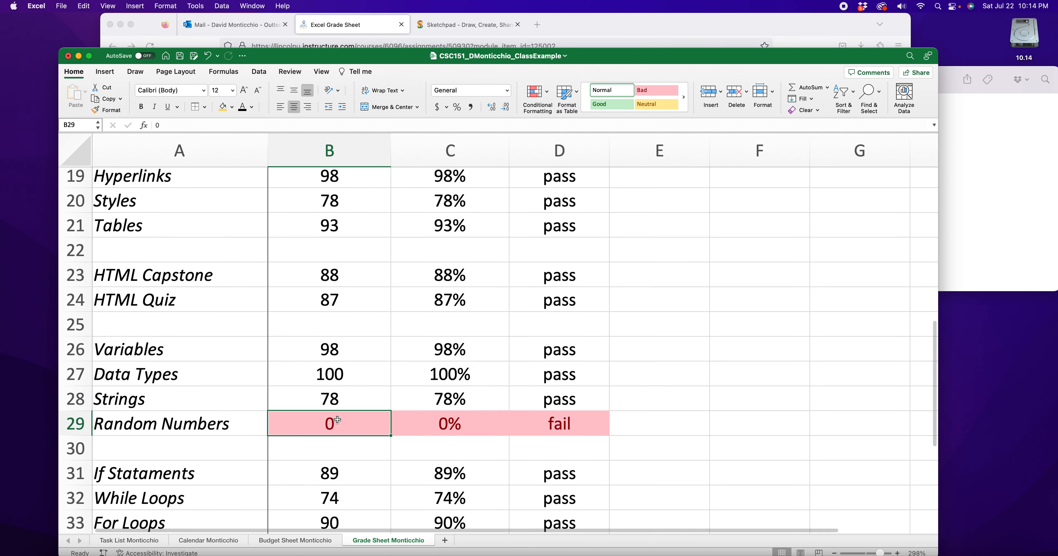
{"action": "left_click", "coordinate": [350, 331]}
{"action": "left_click", "coordinate": [354, 349]}
{"action": "left_click", "coordinate": [350, 374]}
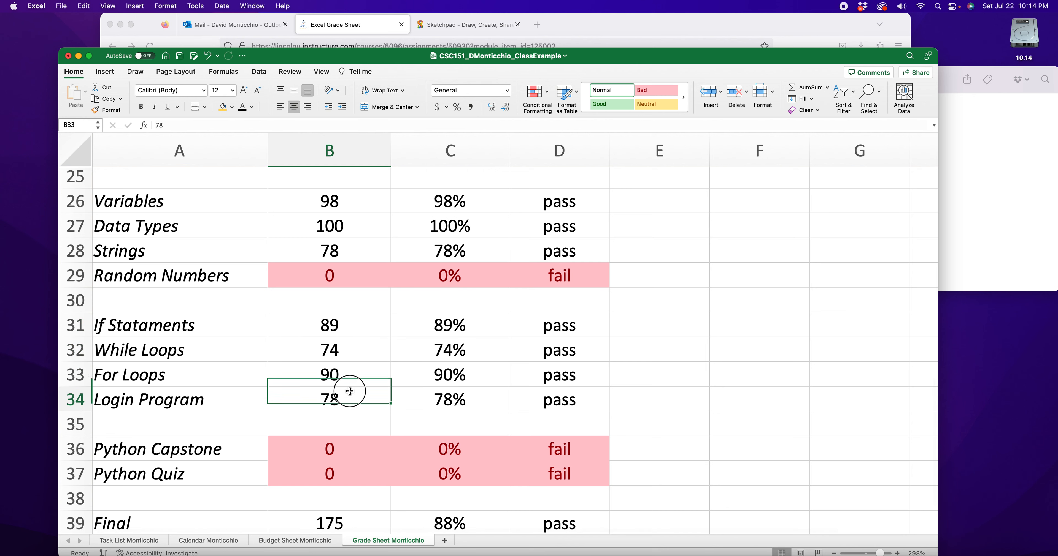
{"action": "left_click", "coordinate": [349, 400]}
{"action": "scroll", "coordinate": [350, 400], "scroll_direction": "down", "scroll_amount": 5}
{"action": "left_click", "coordinate": [337, 251]}
{"action": "left_click", "coordinate": [344, 271]}
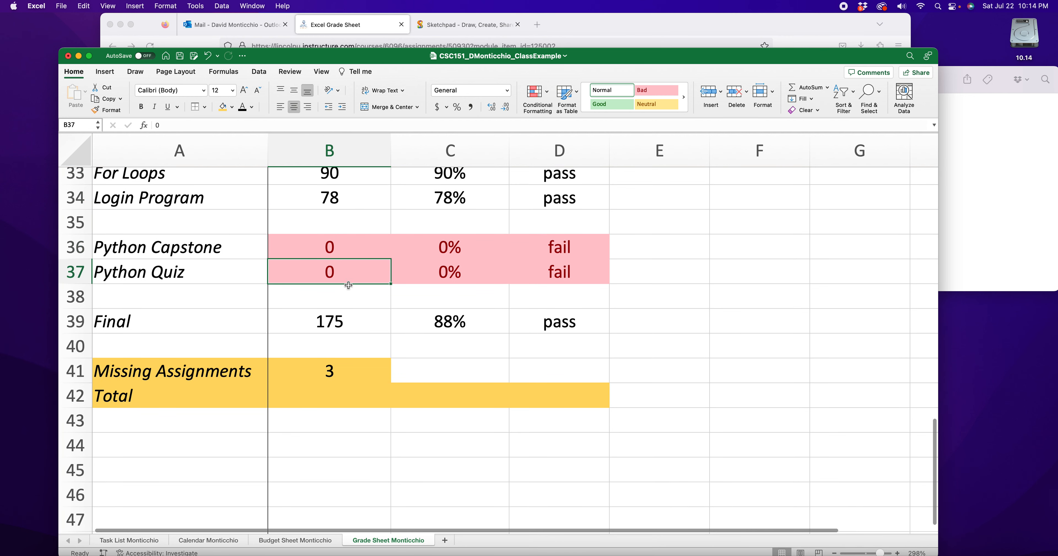
{"action": "left_click", "coordinate": [345, 324]}
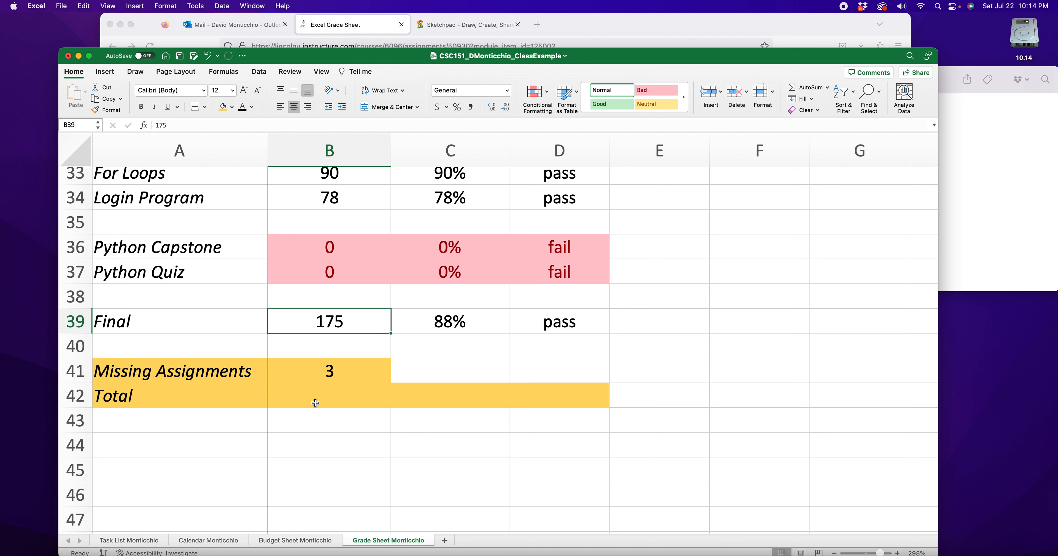
- Begin a formula with =( in the Total row's score cell B42
{"action": "left_click", "coordinate": [332, 391]}
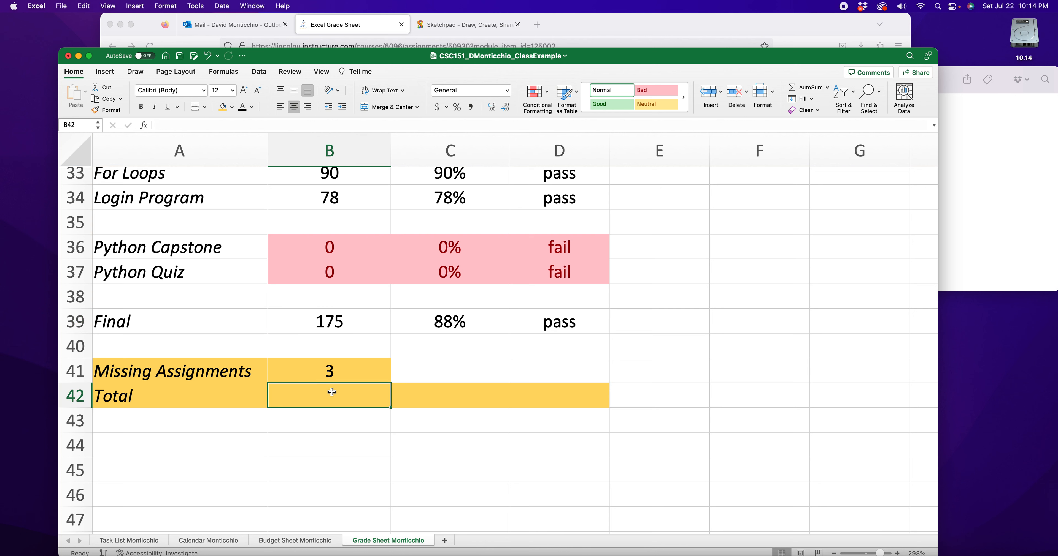
{"action": "type", "text": "="}
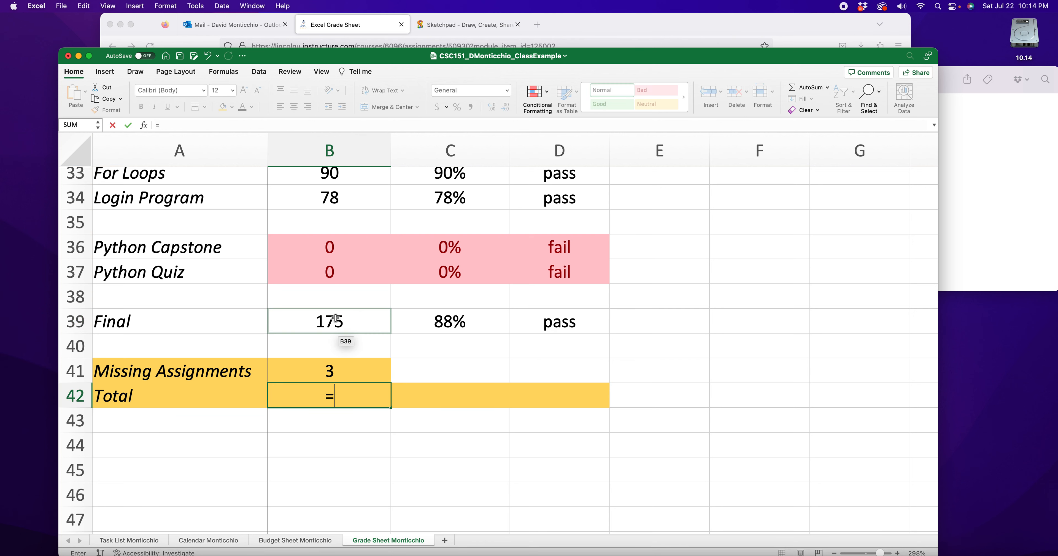
{"action": "type", "text": "("}
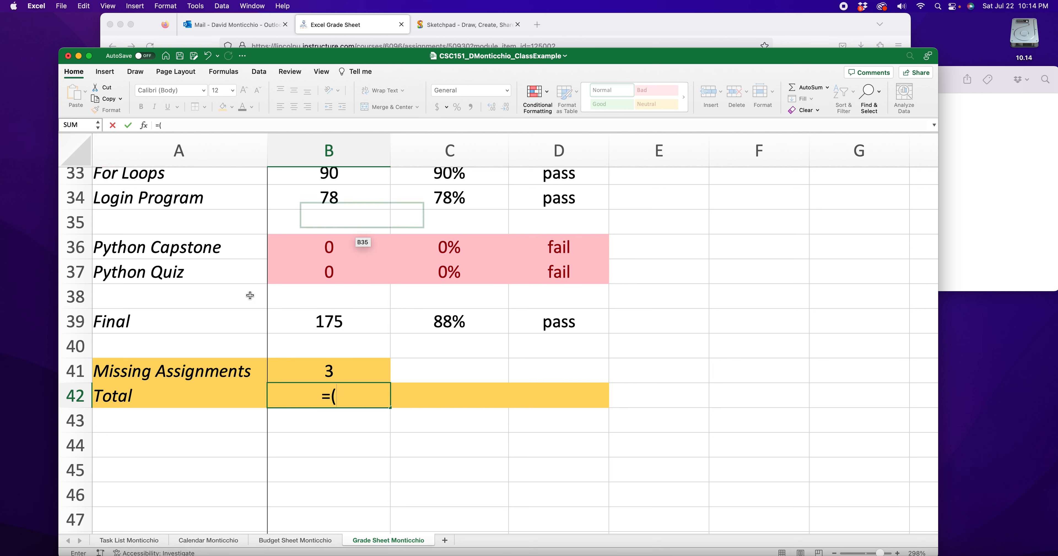
{"action": "scroll", "coordinate": [331, 321], "scroll_direction": "down", "scroll_amount": 1}
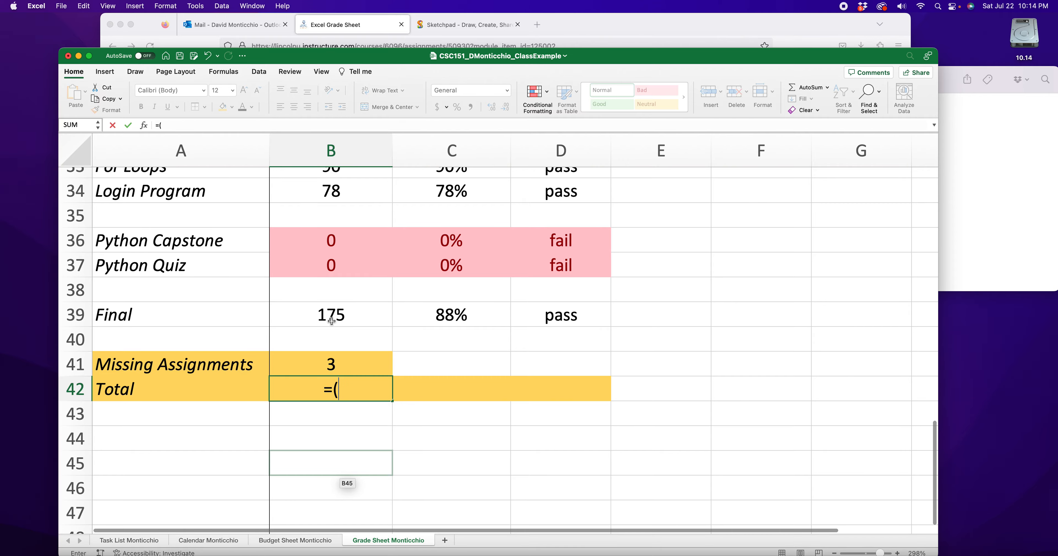
{"action": "scroll", "coordinate": [401, 262], "scroll_direction": "up", "scroll_amount": 1}
- Switch to the rubric PDF in Firefox and look through its instructions for the Total Grade formula
{"action": "key", "text": "super+Tab"}
{"action": "scroll", "coordinate": [503, 313], "scroll_direction": "down", "scroll_amount": 20}
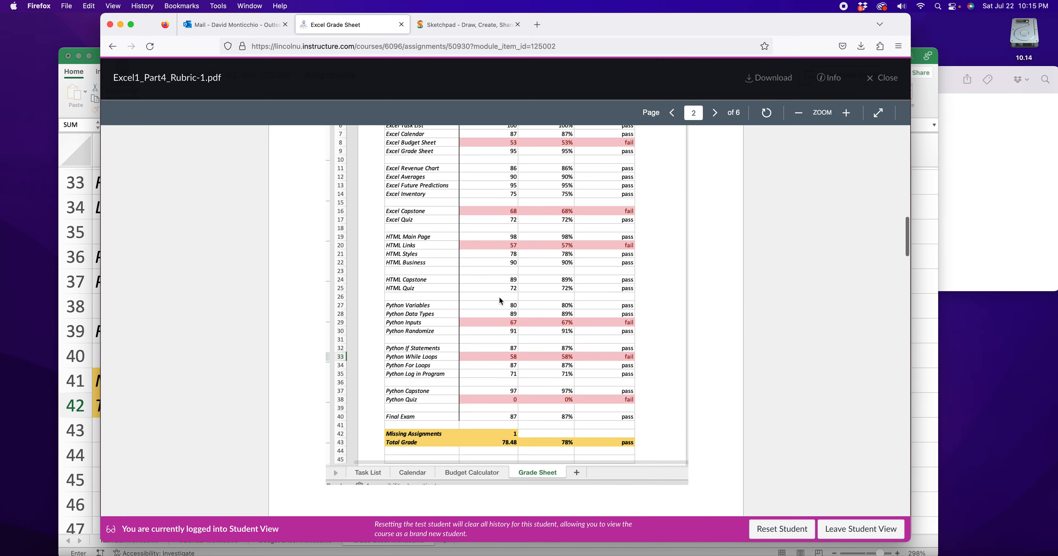
{"action": "scroll", "coordinate": [501, 301], "scroll_direction": "down", "scroll_amount": 20}
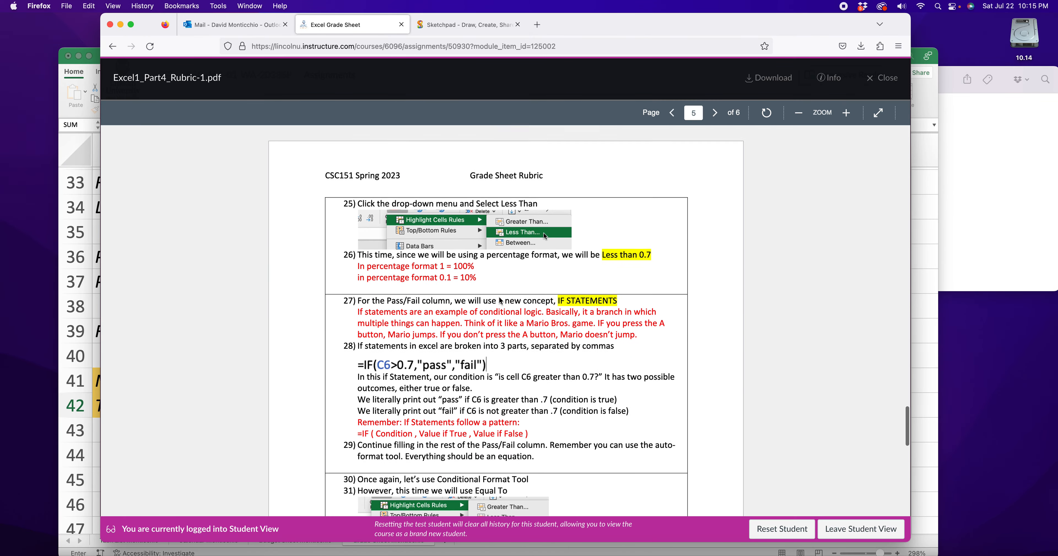
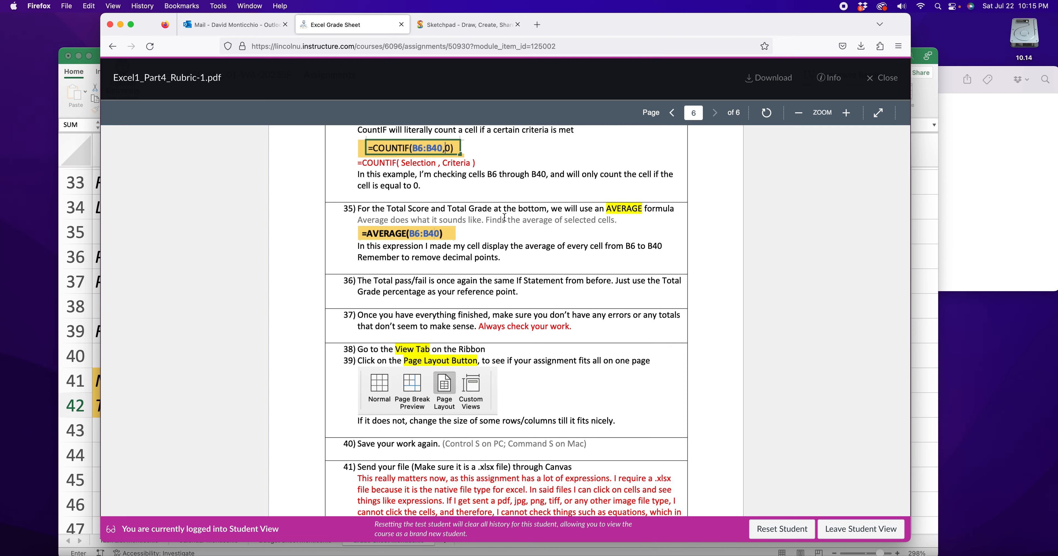
- Check the sample grade sheet's Total Grade row in the rubric PDF and return to cell B42 in the Excel grade sheet
{"action": "scroll", "coordinate": [504, 218], "scroll_direction": "down", "scroll_amount": 1}
{"action": "scroll", "coordinate": [504, 220], "scroll_direction": "up", "scroll_amount": 20}
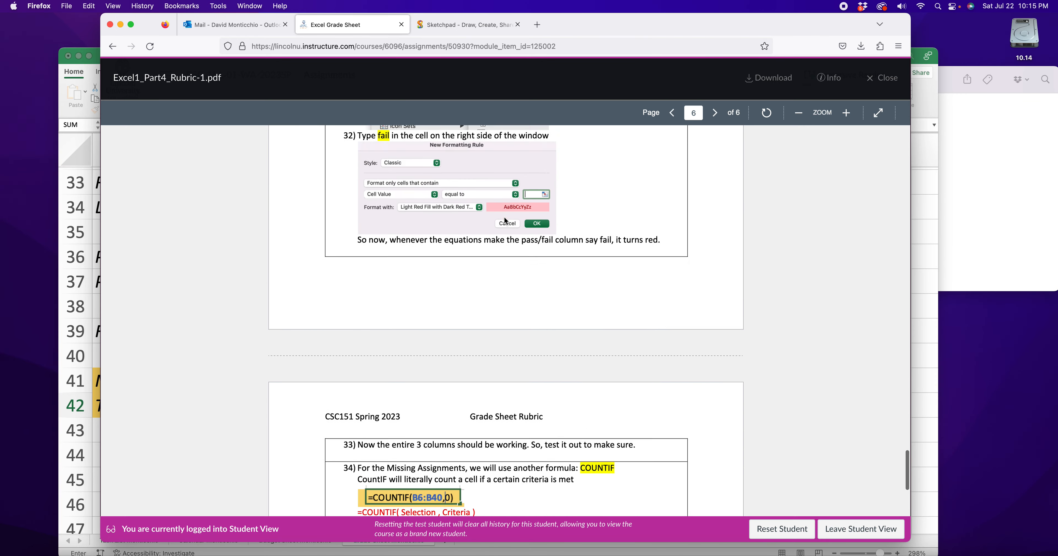
{"action": "scroll", "coordinate": [505, 218], "scroll_direction": "up", "scroll_amount": 20}
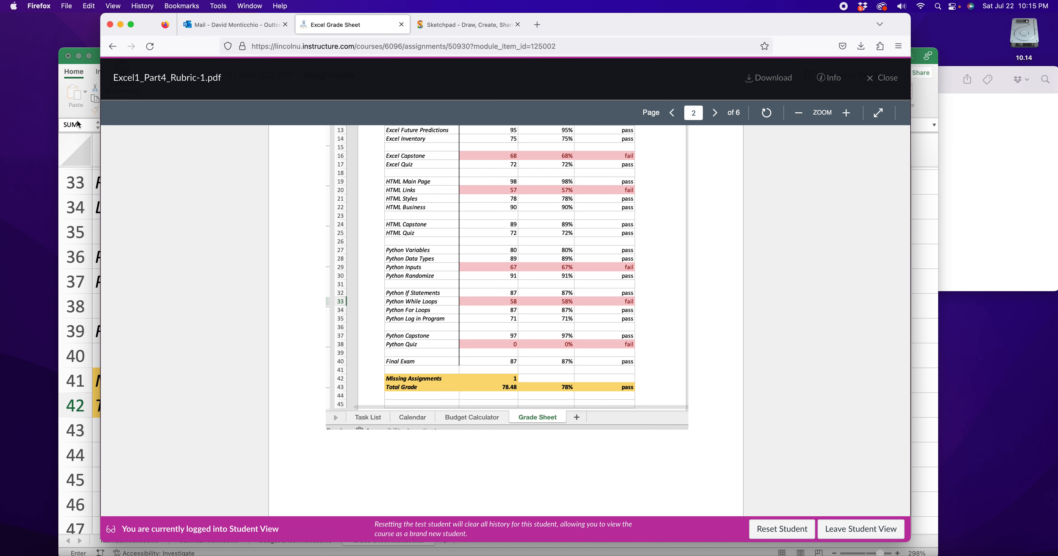
{"action": "left_click", "coordinate": [74, 145]}
{"action": "left_click", "coordinate": [347, 408]}
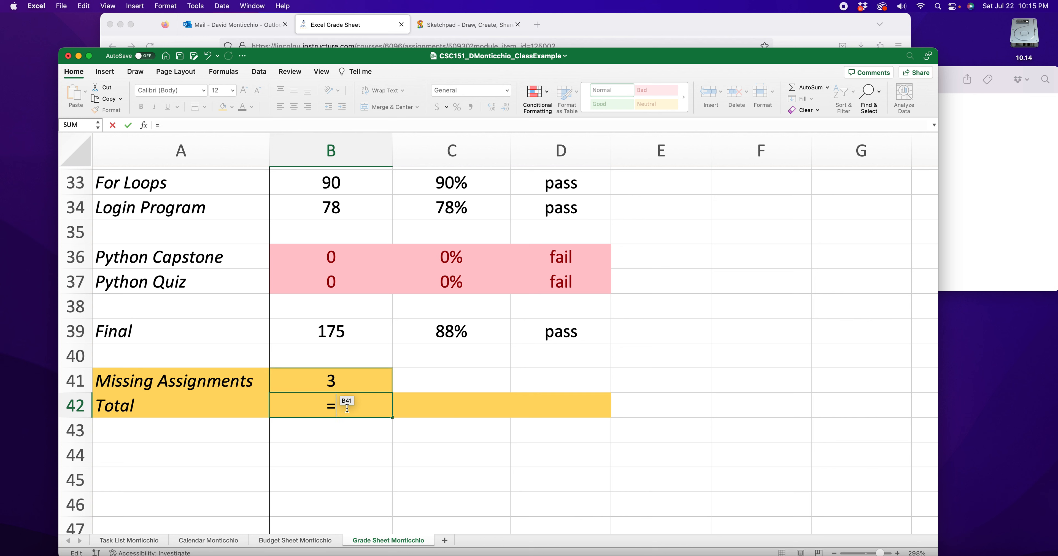
- Start the Total score formula in B42 with =( and look over the scores from B5 to B39
{"action": "type", "text": "average"}
{"action": "key", "text": "BackSpace"}
{"action": "key", "text": "BackSpace"}
{"action": "key", "text": "BackSpace"}
{"action": "key", "text": "BackSpace"}
{"action": "key", "text": "BackSpace"}
{"action": "key", "text": "BackSpace"}
{"action": "key", "text": "BackSpace"}
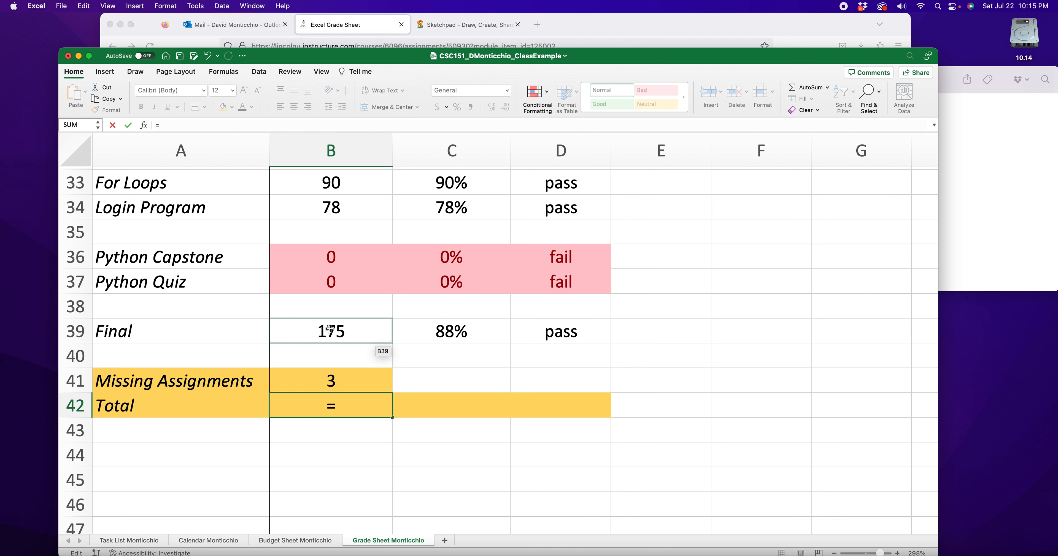
{"action": "type", "text": "("}
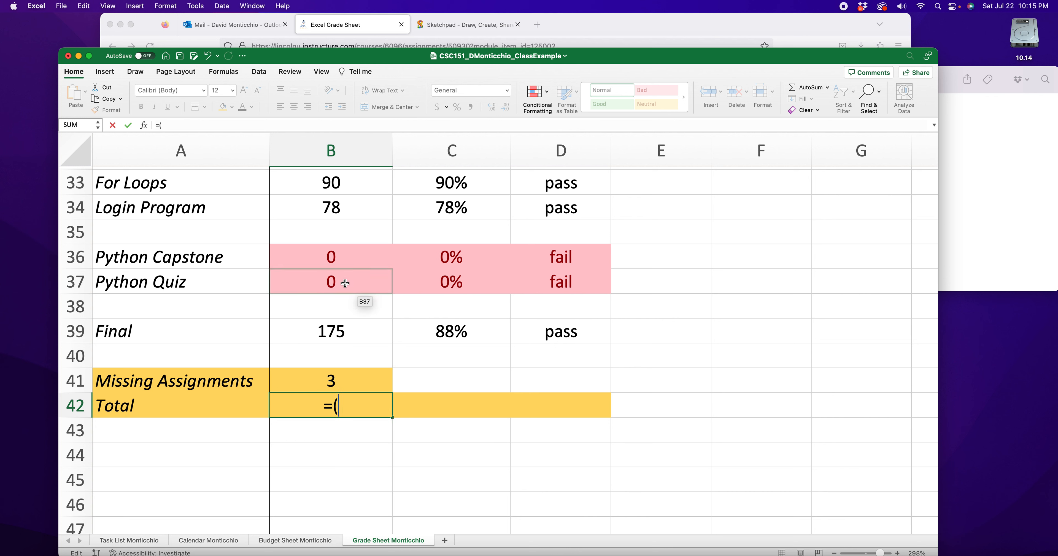
{"action": "scroll", "coordinate": [343, 288], "scroll_direction": "up", "scroll_amount": 3}
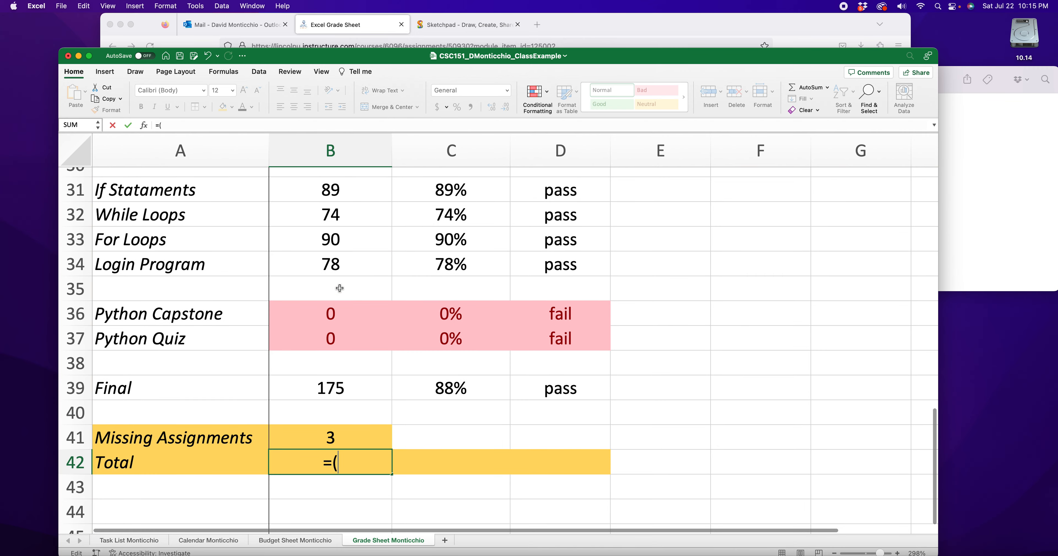
{"action": "scroll", "coordinate": [335, 349], "scroll_direction": "up", "scroll_amount": 15}
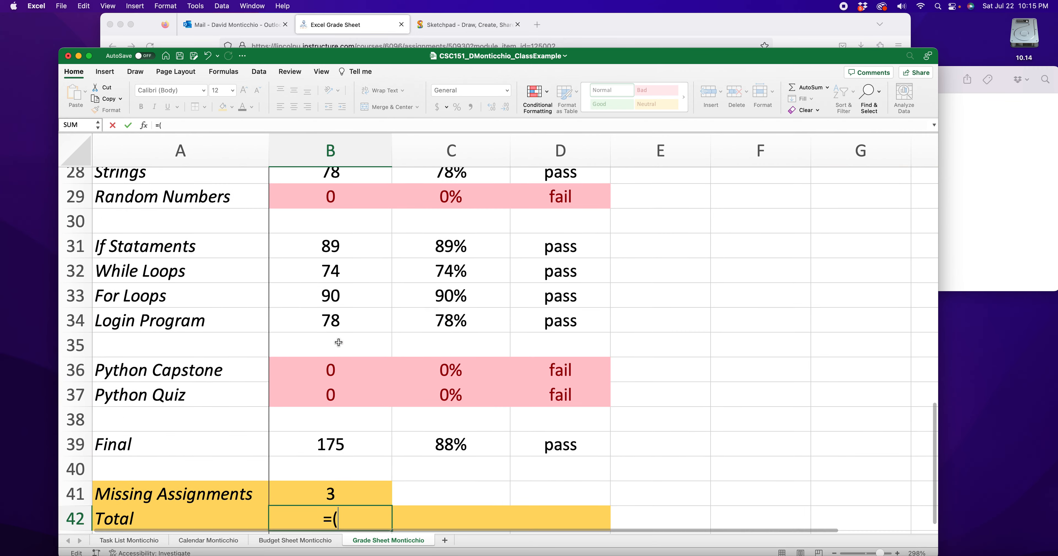
{"action": "scroll", "coordinate": [335, 328], "scroll_direction": "down", "scroll_amount": 1}
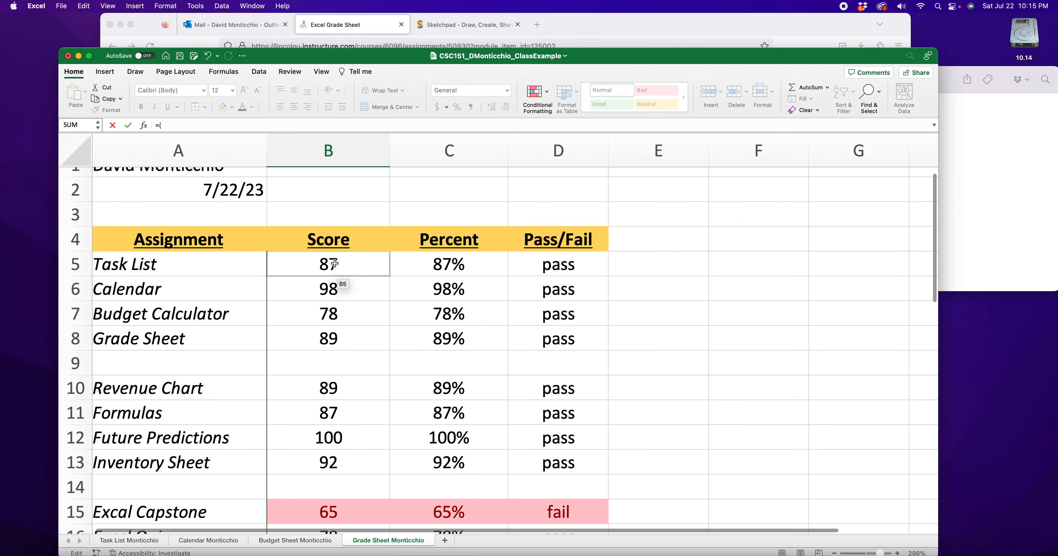
{"action": "scroll", "coordinate": [335, 263], "scroll_direction": "up", "scroll_amount": 1}
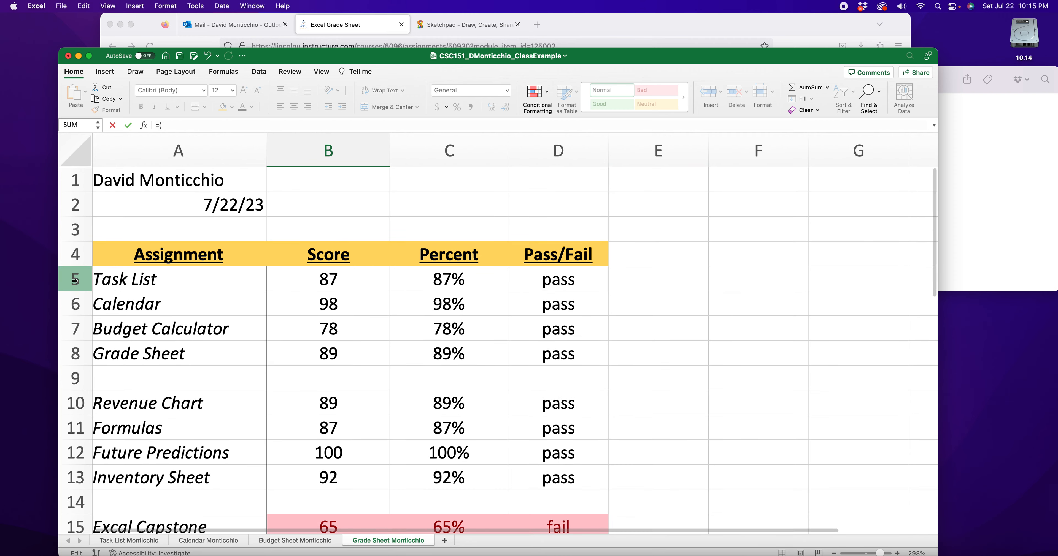
{"action": "scroll", "coordinate": [251, 299], "scroll_direction": "down", "scroll_amount": 15}
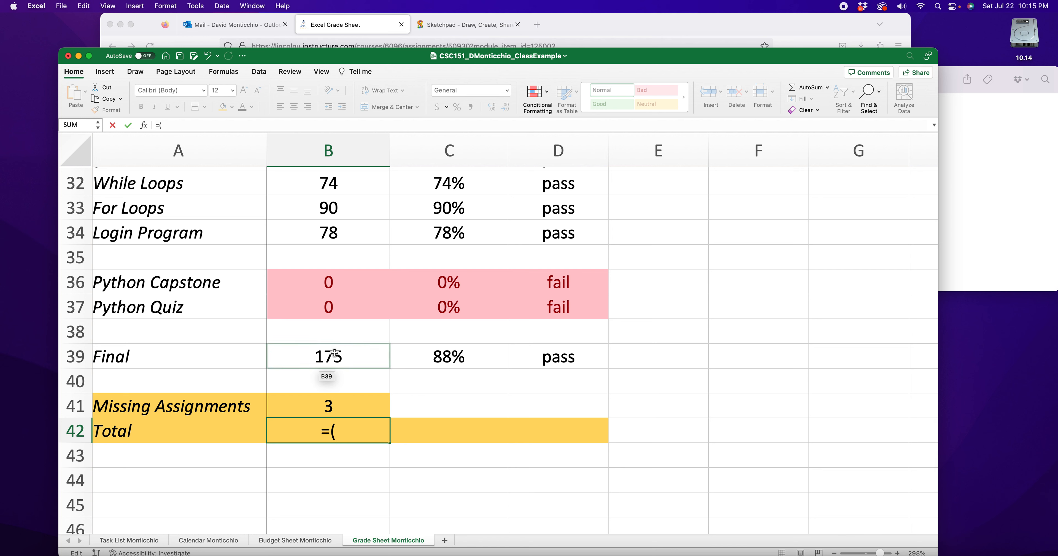
- Try writing the average by hand in B42 as =(b5+b6+b7+b8.......)/28, then discard the entry
{"action": "type", "text": "b5+"}
{"action": "type", "text": "b"}
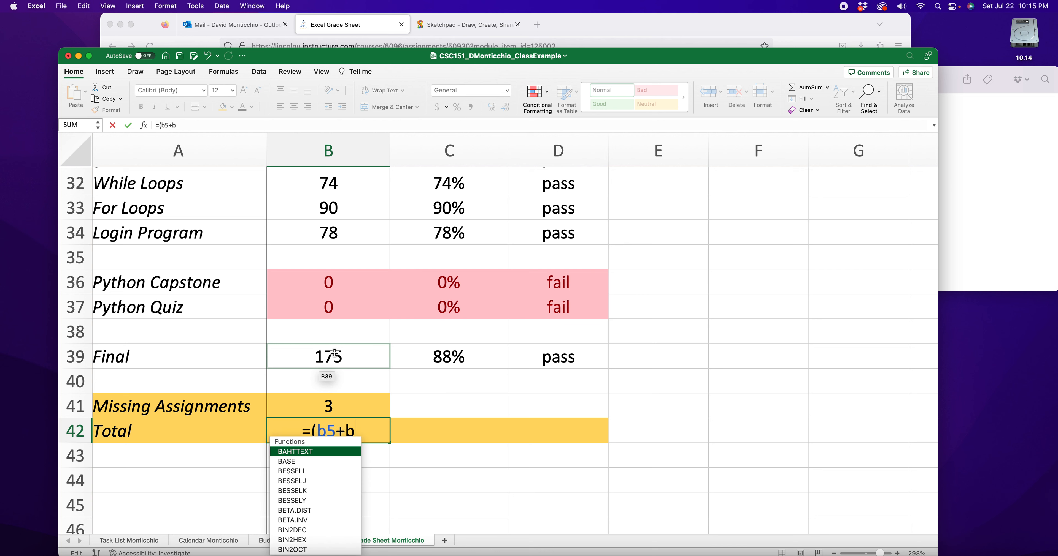
{"action": "type", "text": "6+b7+b8"}
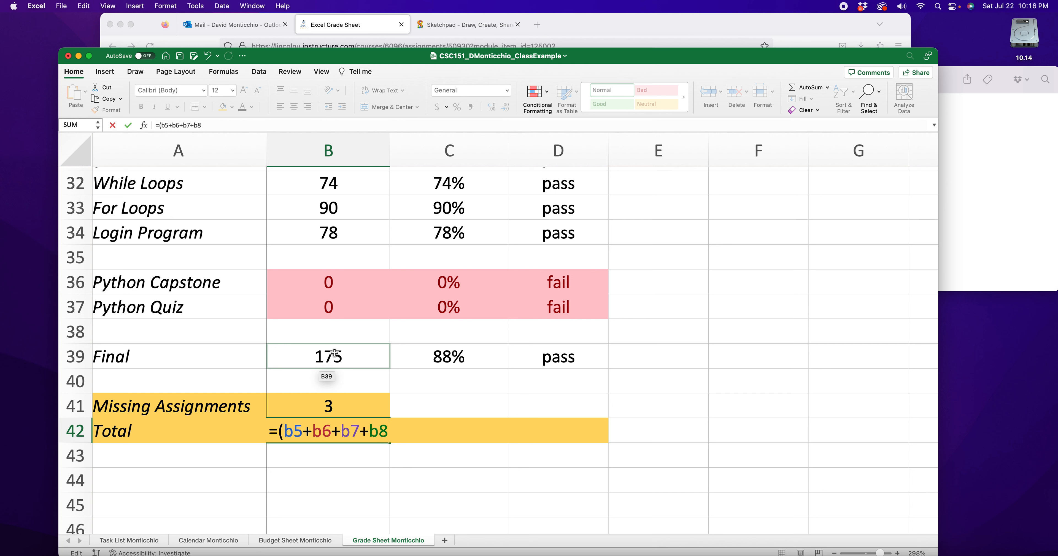
{"action": "type", "text": "...."}
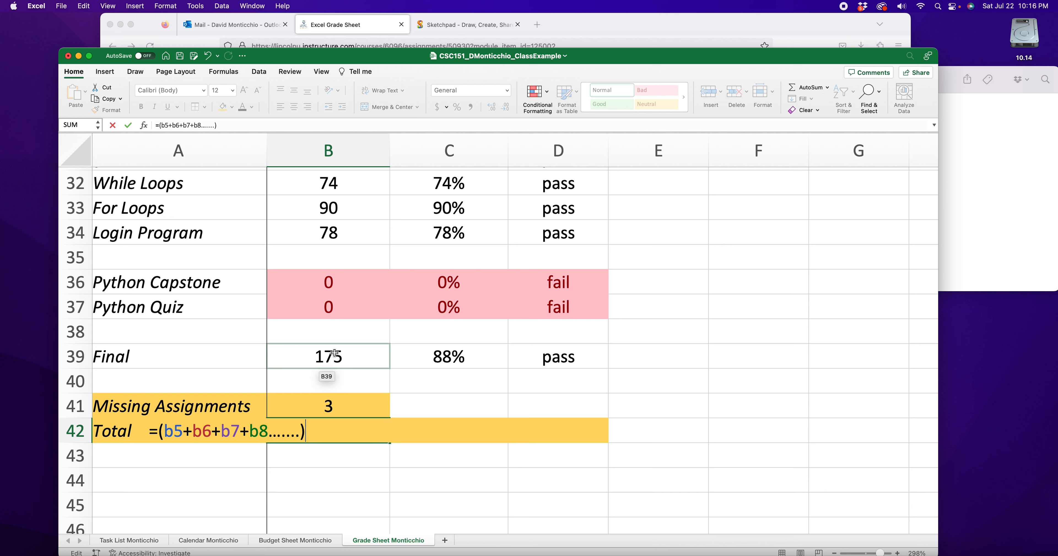
{"action": "type", "text": "...)/28"}
{"action": "key", "text": "BackSpace"}
{"action": "key", "text": "BackSpace"}
{"action": "key", "text": "BackSpace"}
{"action": "key", "text": "BackSpace"}
{"action": "key", "text": "BackSpace"}
{"action": "key", "text": "BackSpace"}
{"action": "key", "text": "BackSpace"}
{"action": "key", "text": "BackSpace"}
{"action": "key", "text": "BackSpace"}
{"action": "key", "text": "BackSpace"}
{"action": "key", "text": "BackSpace"}
{"action": "key", "text": "BackSpace"}
{"action": "key", "text": "BackSpace"}
{"action": "key", "text": "BackSpace"}
{"action": "key", "text": "BackSpace"}
{"action": "key", "text": "BackSpace"}
{"action": "key", "text": "BackSpace"}
{"action": "key", "text": "BackSpace"}
{"action": "key", "text": "BackSpace"}
{"action": "key", "text": "BackSpace"}
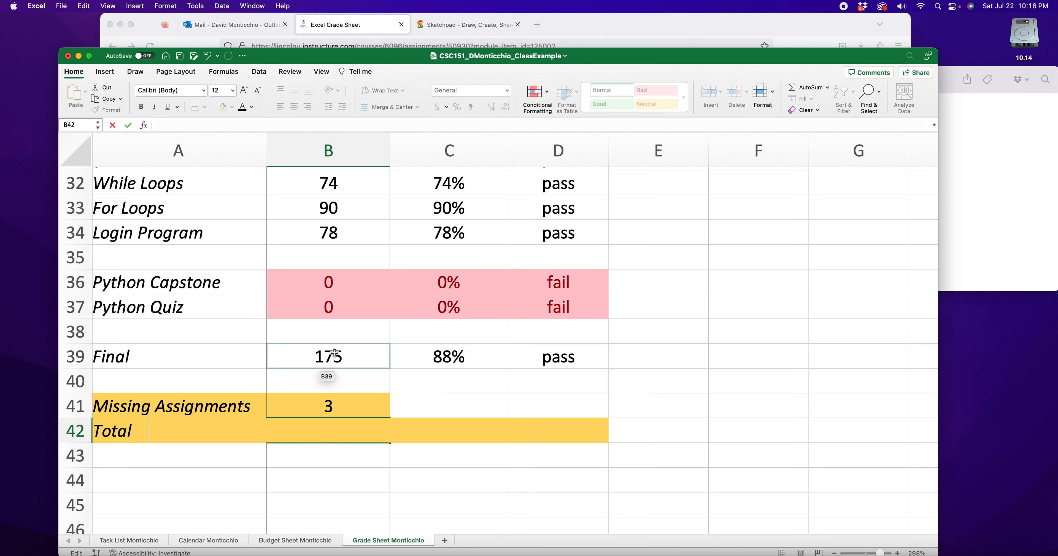
{"action": "key", "text": "Escape"}
- Set the Final exam score in B39 to 88
{"action": "left_click", "coordinate": [336, 355]}
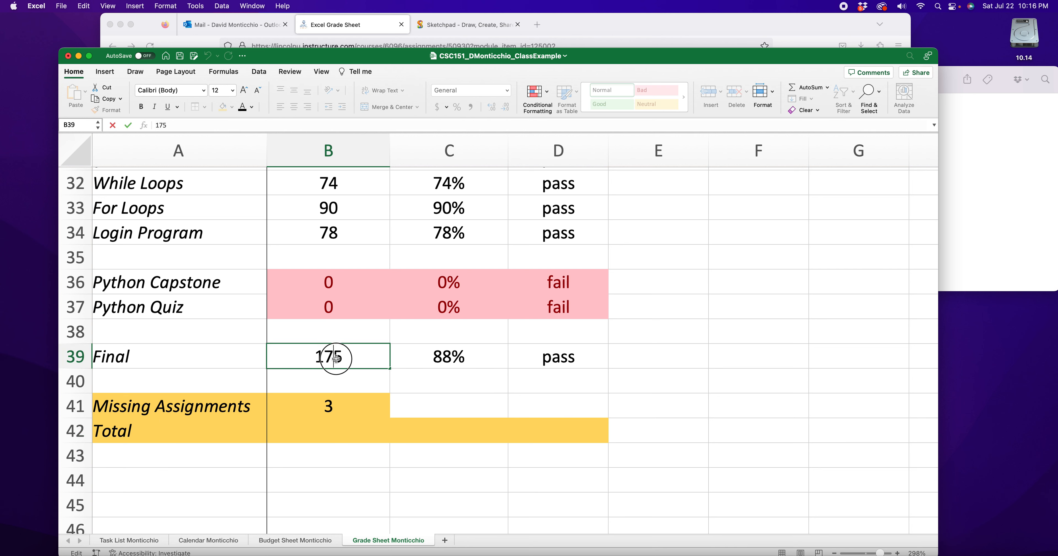
{"action": "double_click", "coordinate": [317, 357]}
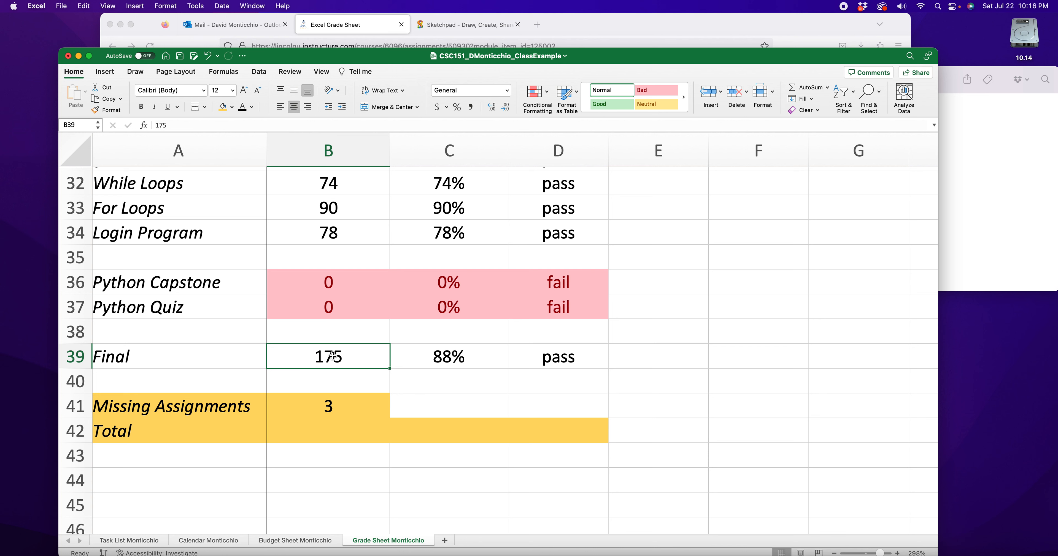
{"action": "left_click_drag", "start_coordinate": [308, 357], "coordinate": [266, 356]}
{"action": "type", "text": "8"}
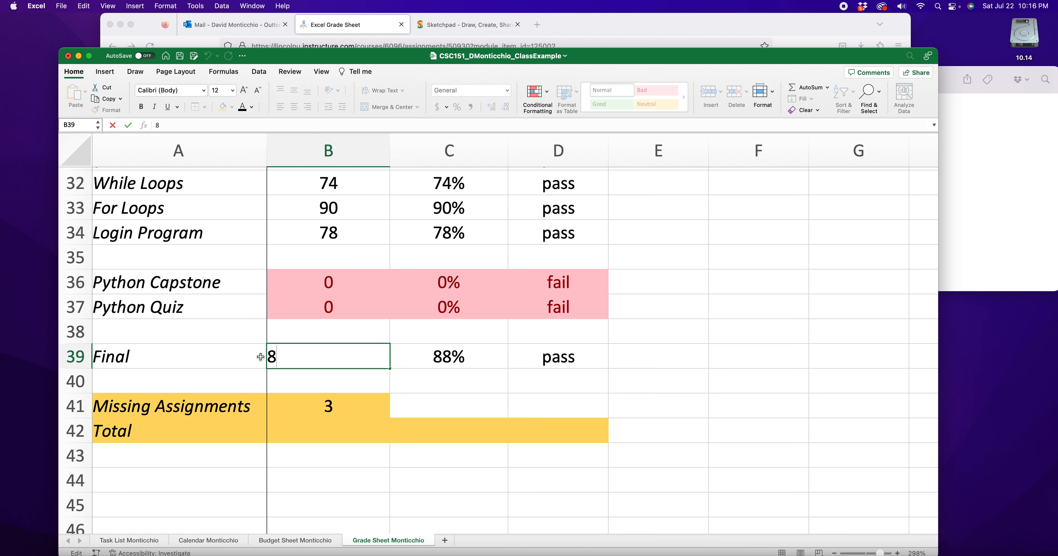
{"action": "key", "text": "Return"}
{"action": "double_click", "coordinate": [334, 357]}
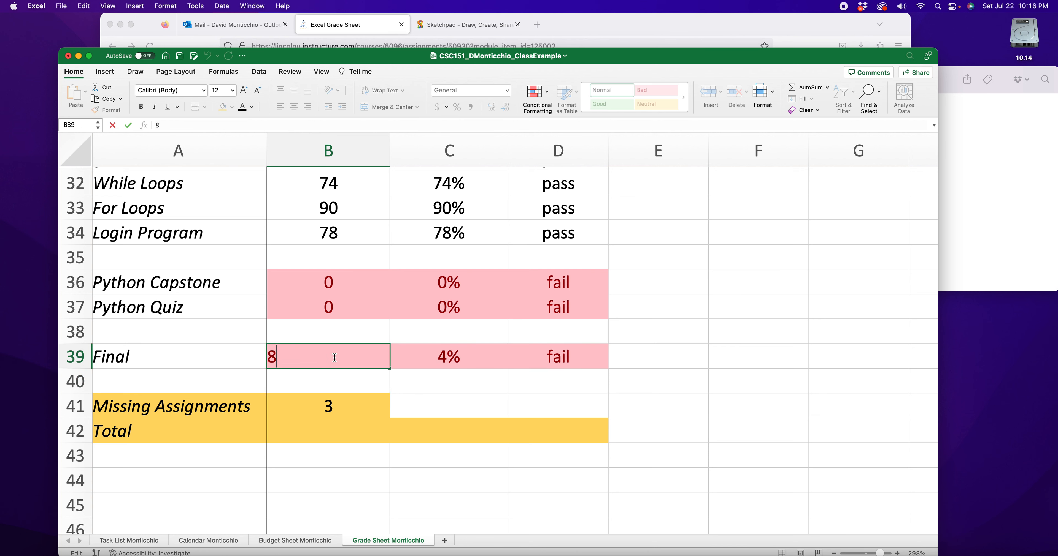
{"action": "type", "text": "8"}
{"action": "key", "text": "Return"}
- Change the Final exam's percent formula in C39 to =B39/100
{"action": "double_click", "coordinate": [433, 353]}
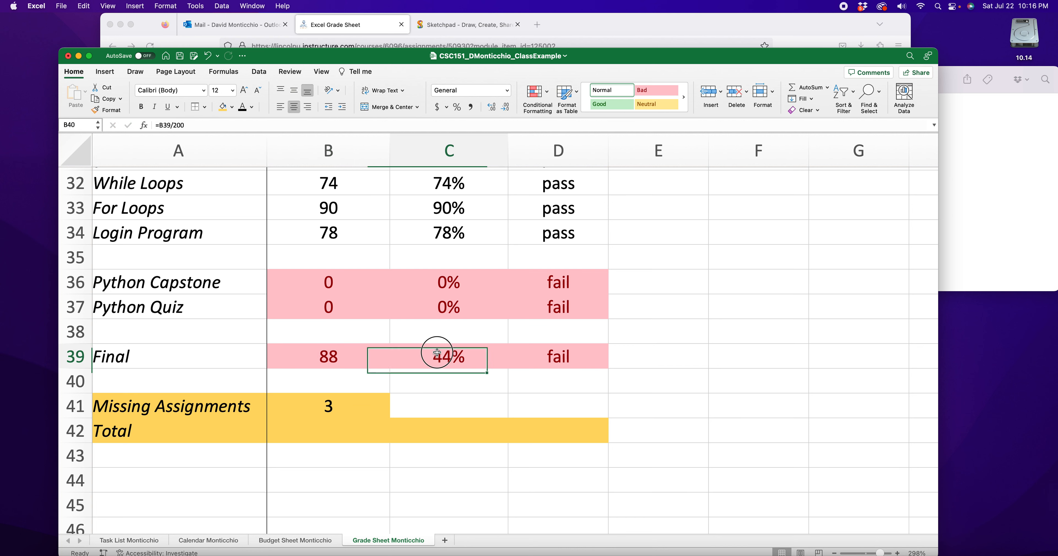
{"action": "left_click_drag", "start_coordinate": [438, 354], "coordinate": [444, 355]}
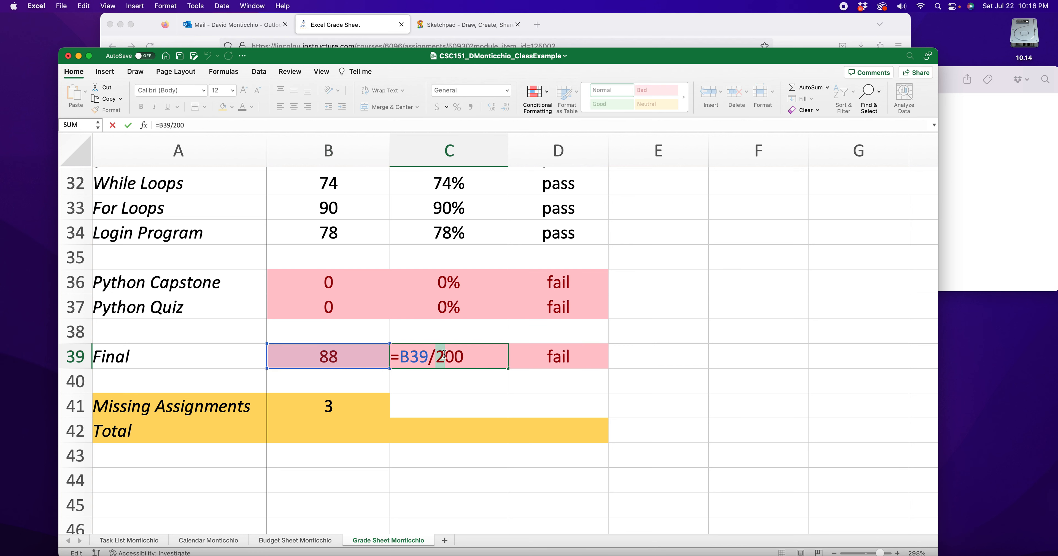
{"action": "type", "text": "1"}
{"action": "key", "text": "Return"}
{"action": "double_click", "coordinate": [350, 356]}
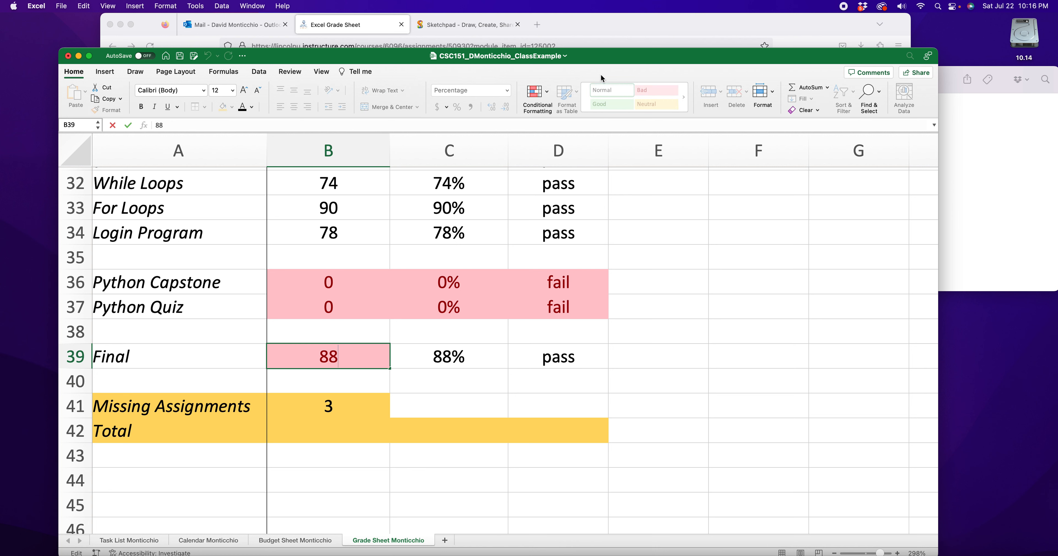
{"action": "left_click", "coordinate": [536, 93]}
{"action": "mouse_move", "coordinate": [571, 114]}
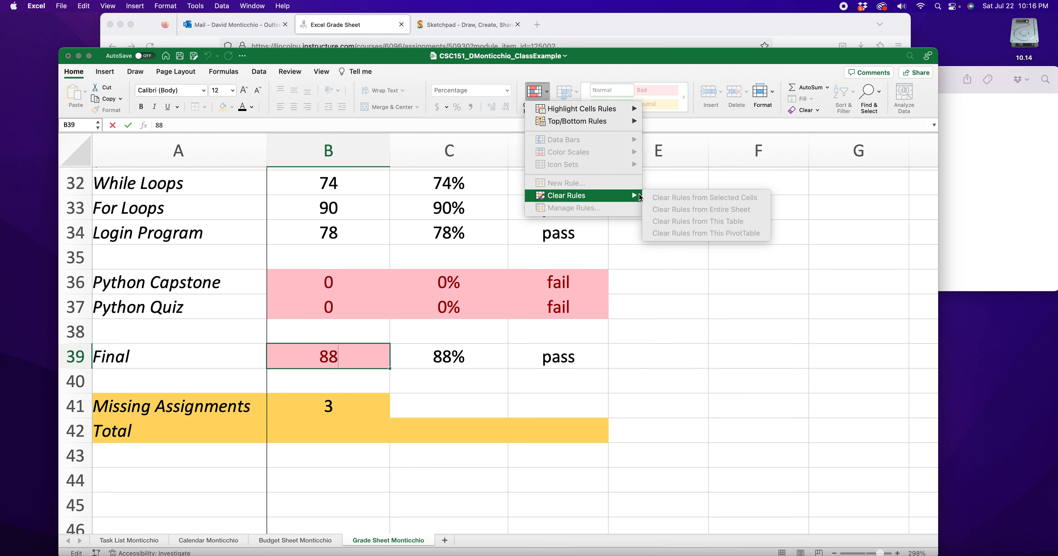
{"action": "left_click", "coordinate": [341, 372]}
{"action": "left_click", "coordinate": [343, 382]}
- Clear the conditional formatting rules from the Final score cell B39
{"action": "left_click", "coordinate": [348, 361]}
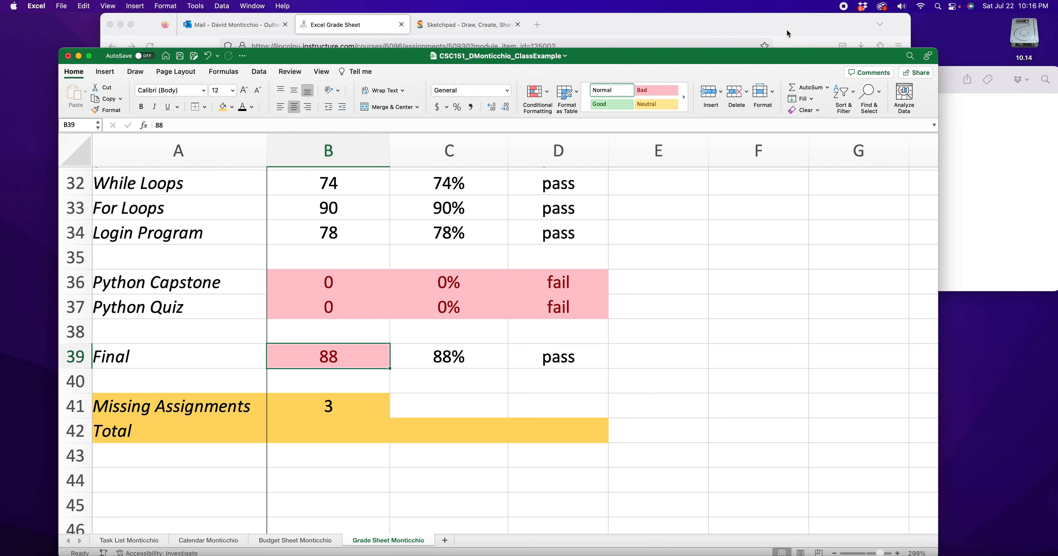
{"action": "left_click", "coordinate": [550, 91]}
{"action": "mouse_move", "coordinate": [628, 197]}
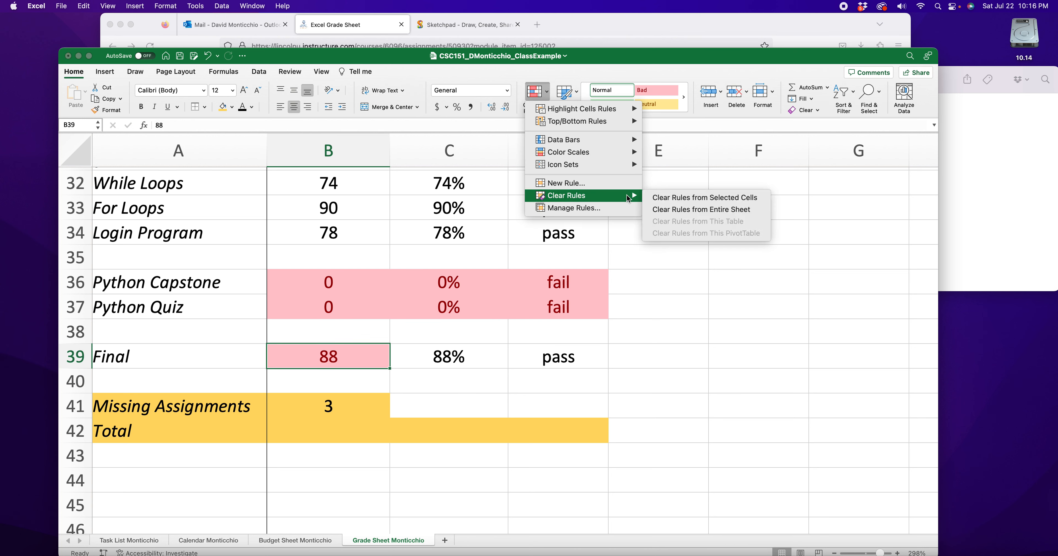
{"action": "left_click", "coordinate": [698, 197]}
{"action": "left_click", "coordinate": [349, 385]}
- Add a conditional formatting rule to B39 that gives values less than 70 Light Red Fill with Dark Red Text
{"action": "left_click", "coordinate": [354, 362]}
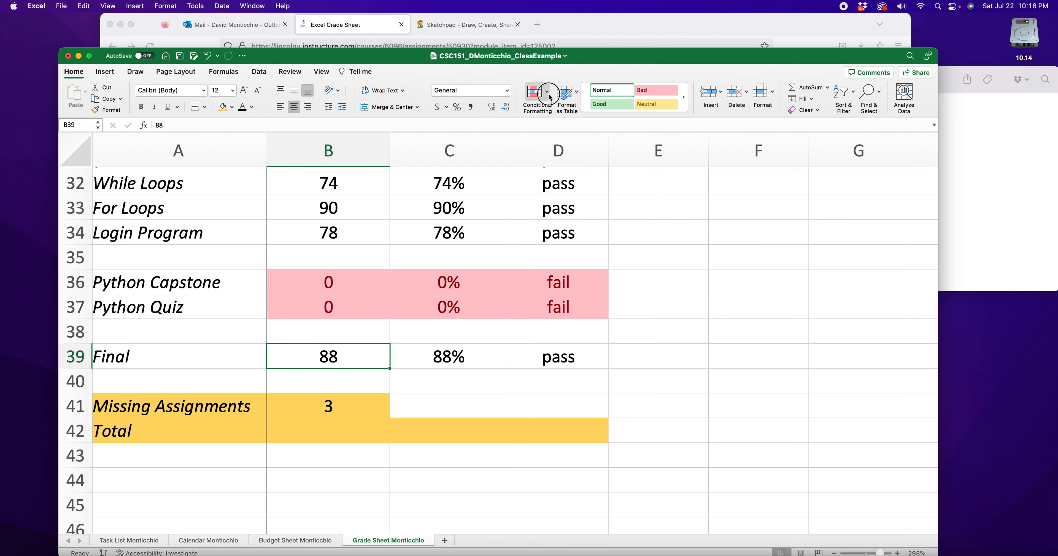
{"action": "left_click", "coordinate": [536, 92]}
{"action": "mouse_move", "coordinate": [583, 109]}
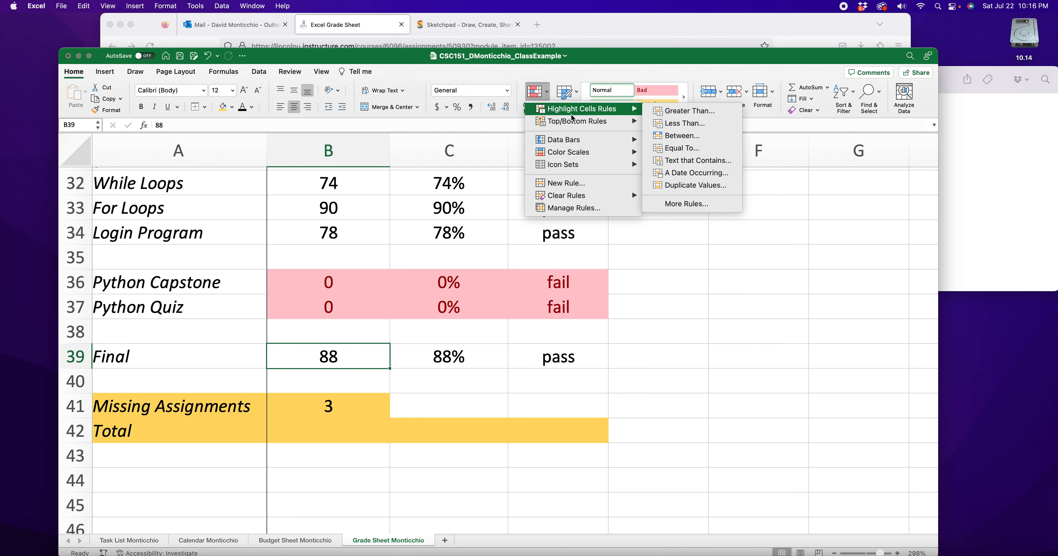
{"action": "left_click", "coordinate": [675, 124]}
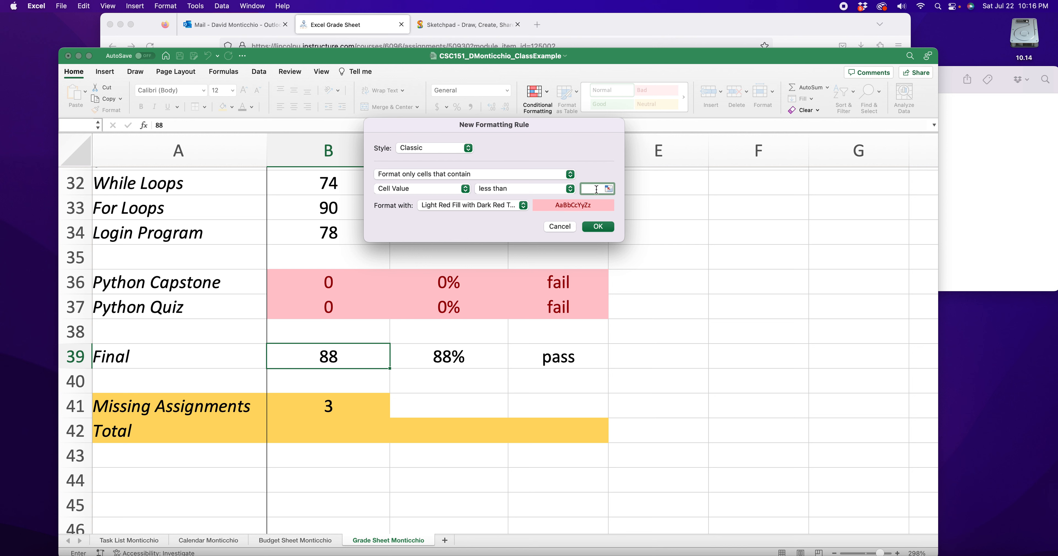
{"action": "left_click", "coordinate": [597, 227]}
- Enter =average(B5:B39) as the Total row's score in B42
{"action": "left_click", "coordinate": [332, 433]}
{"action": "type", "text": "=average("}
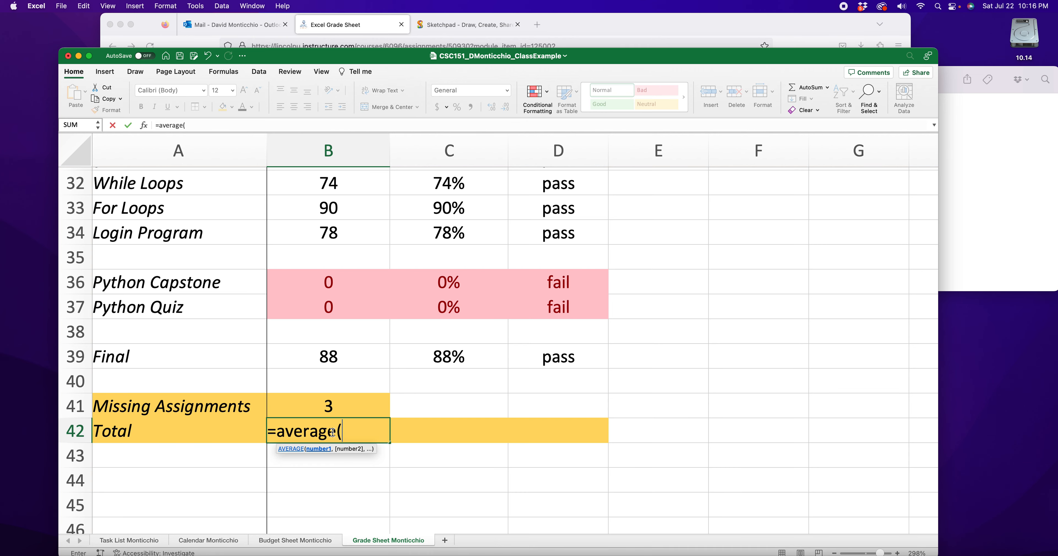
{"action": "scroll", "coordinate": [332, 433], "scroll_direction": "up", "scroll_amount": 10}
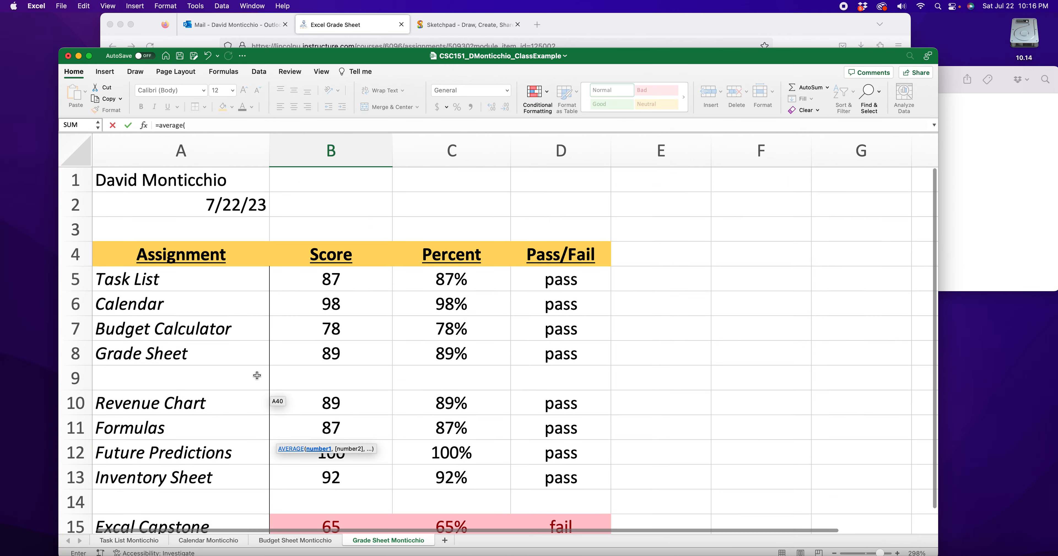
{"action": "scroll", "coordinate": [305, 299], "scroll_direction": "down", "scroll_amount": 1}
{"action": "left_click", "coordinate": [319, 276]}
{"action": "left_click", "coordinate": [323, 260]}
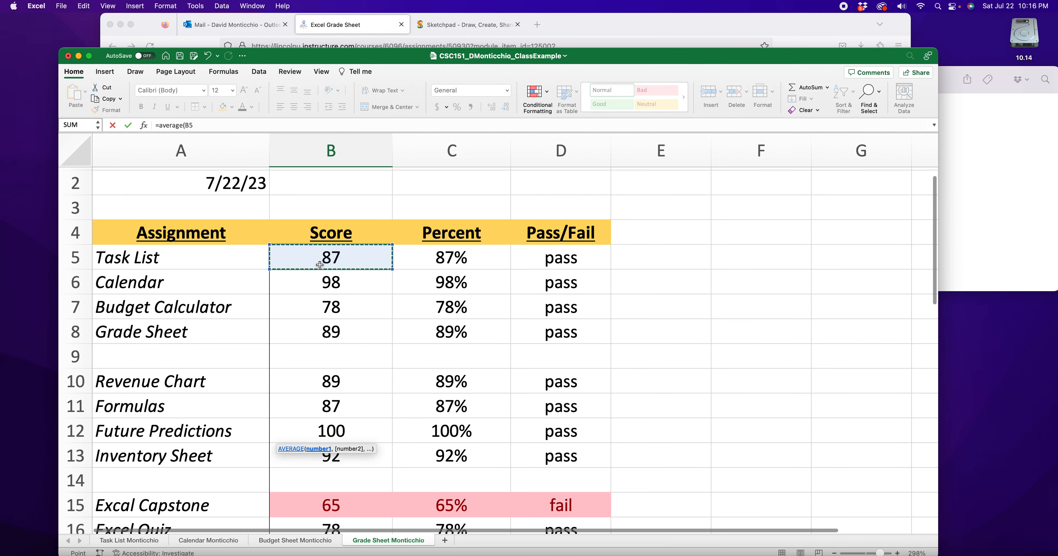
{"action": "scroll", "coordinate": [315, 294], "scroll_direction": "down", "scroll_amount": 3}
{"action": "scroll", "coordinate": [314, 295], "scroll_direction": "down", "scroll_amount": 9}
{"action": "scroll", "coordinate": [324, 295], "scroll_direction": "up", "scroll_amount": 1}
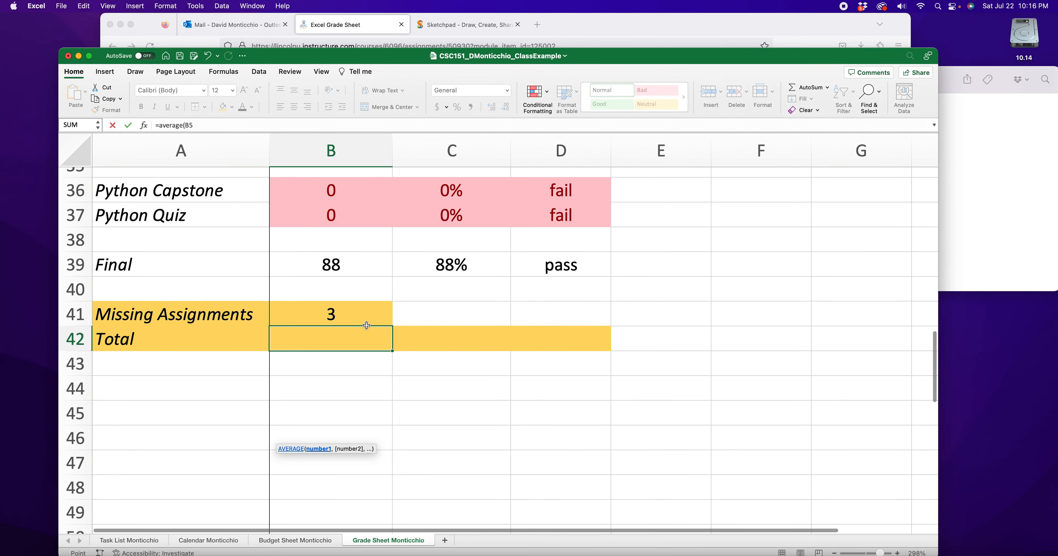
{"action": "type", "text": ":"}
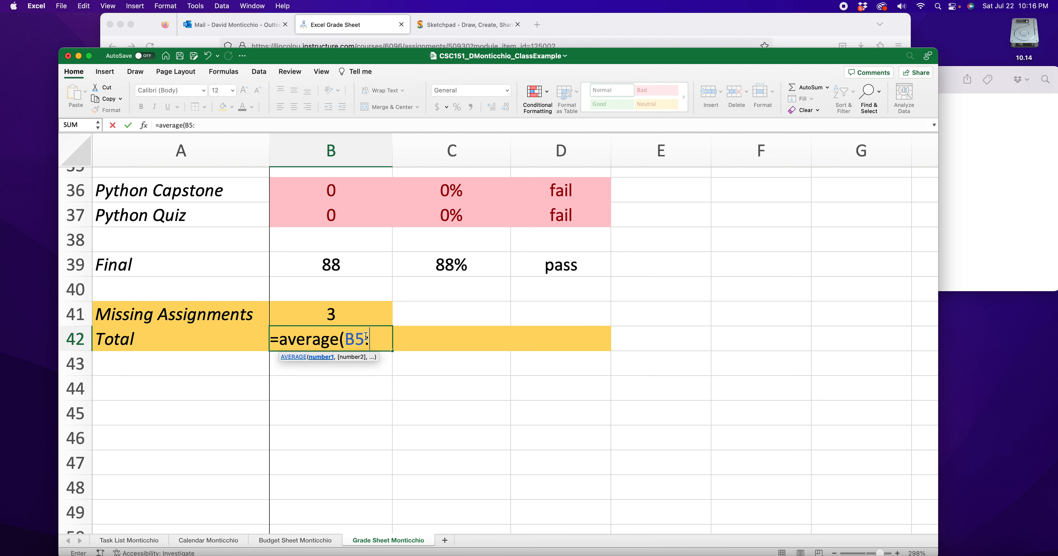
{"action": "left_click", "coordinate": [345, 267]}
{"action": "type", "text": ")"}
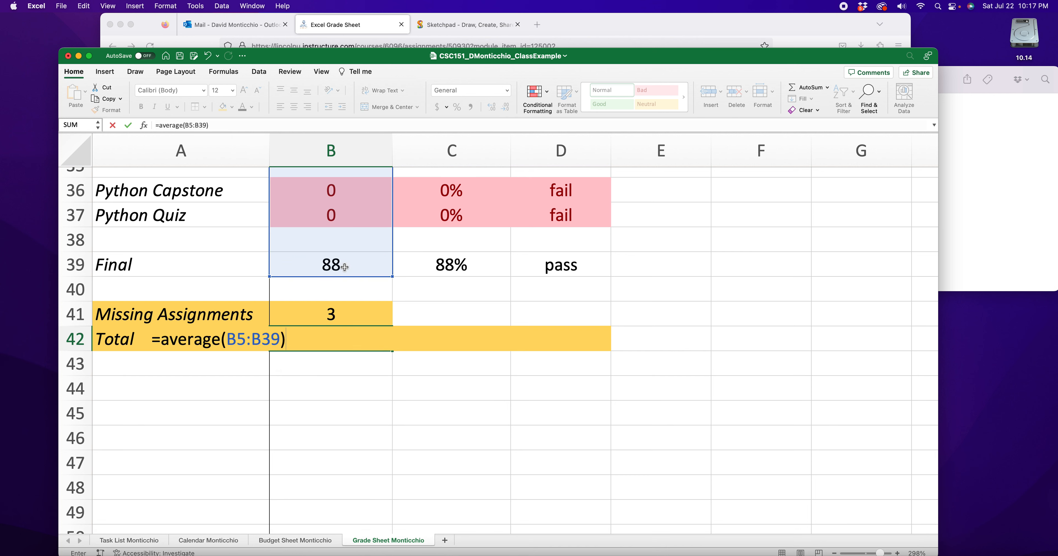
{"action": "key", "text": "Return"}
- Remove the decimal places from the Total score in B42 so it displays as a whole number
{"action": "left_click", "coordinate": [325, 342]}
{"action": "left_click", "coordinate": [504, 108]}
{"action": "left_click", "coordinate": [505, 108]}
{"action": "left_click", "coordinate": [504, 107]}
{"action": "left_click", "coordinate": [504, 107]}
{"action": "left_click", "coordinate": [505, 107]}
{"action": "left_click", "coordinate": [504, 107]}
{"action": "left_click", "coordinate": [504, 108]}
{"action": "left_click", "coordinate": [505, 108]}
{"action": "left_click", "coordinate": [356, 387]}
{"action": "left_click", "coordinate": [329, 338]}
- Calculate the Total row's percentage in C42 by entering a division formula based on the score in B42
{"action": "scroll", "coordinate": [398, 376], "scroll_direction": "up", "scroll_amount": 2}
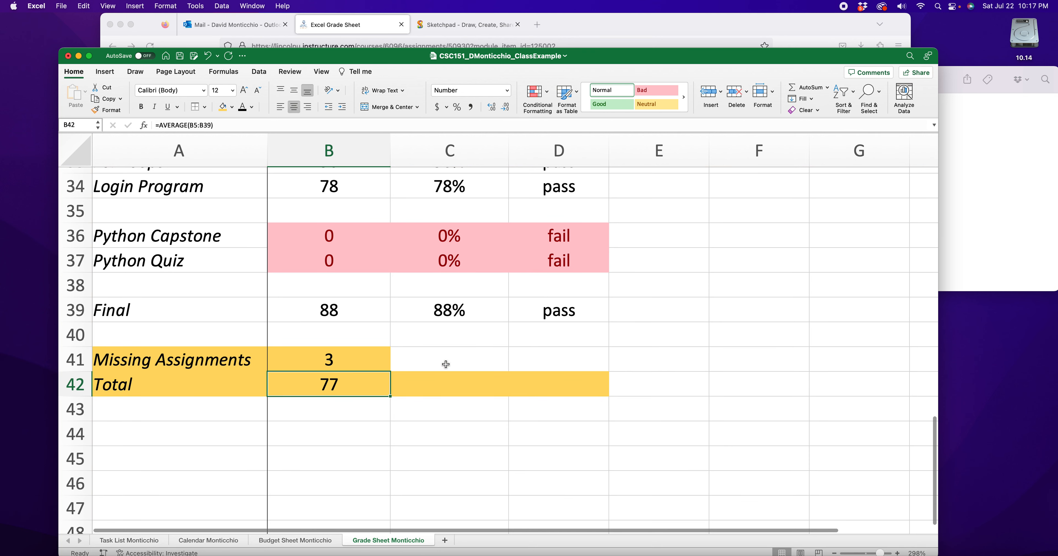
{"action": "left_click", "coordinate": [447, 388]}
{"action": "type", "text": "="}
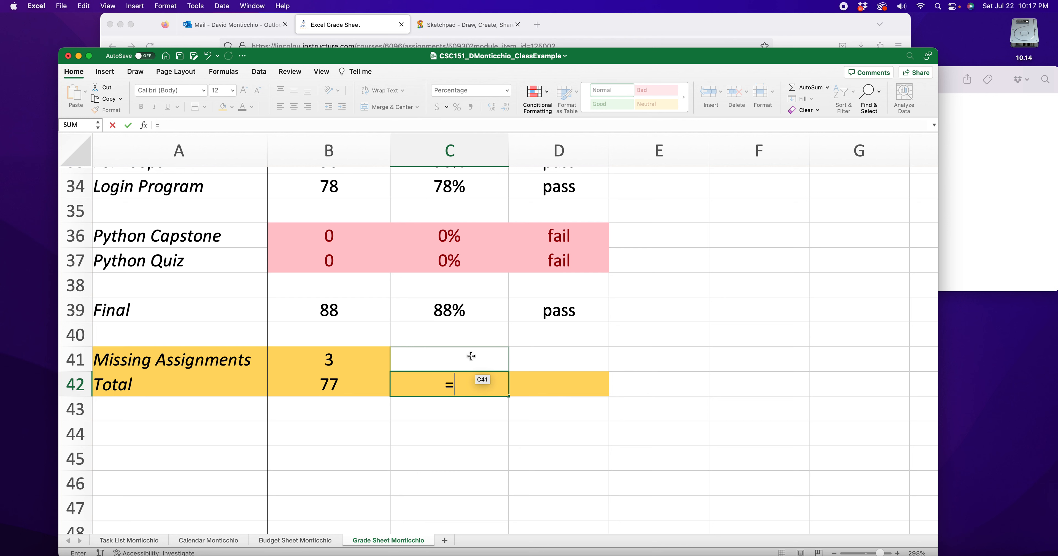
{"action": "left_click", "coordinate": [362, 386]}
{"action": "type", "text": "/100"}
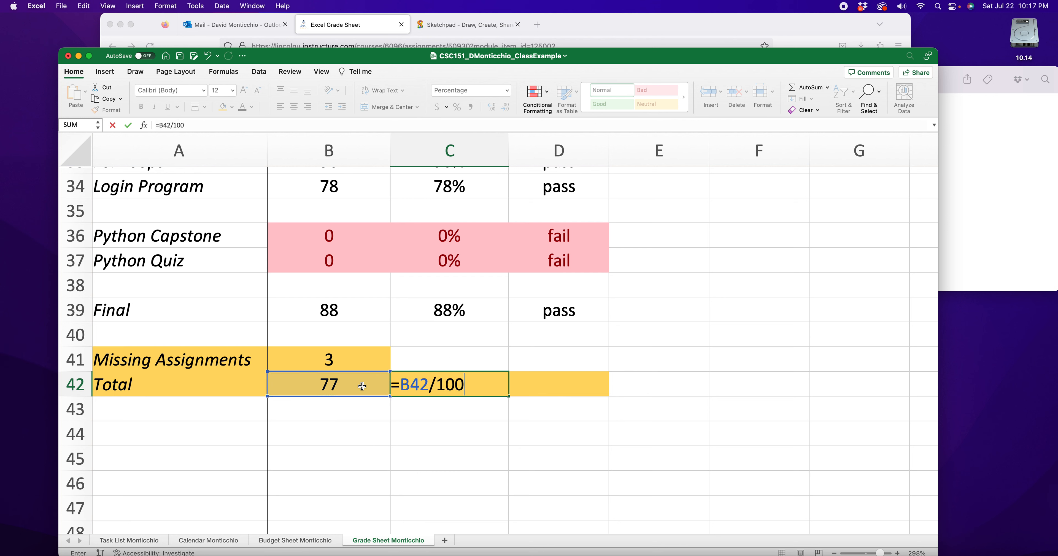
{"action": "key", "text": "Return"}
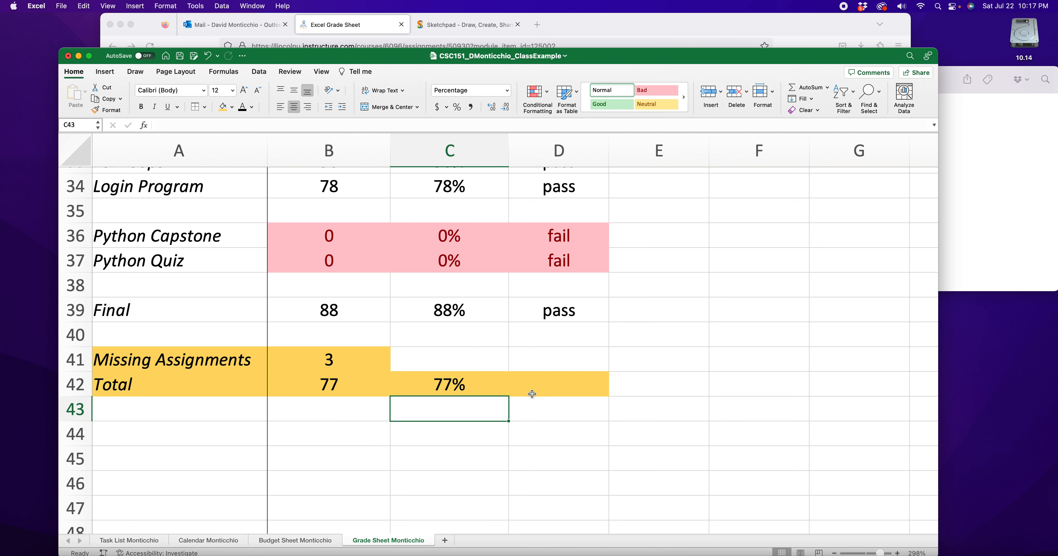
- Enter =if(C42<.7,"fail","pass") as the Total row's Pass/Fail result in D42
{"action": "left_click", "coordinate": [576, 384]}
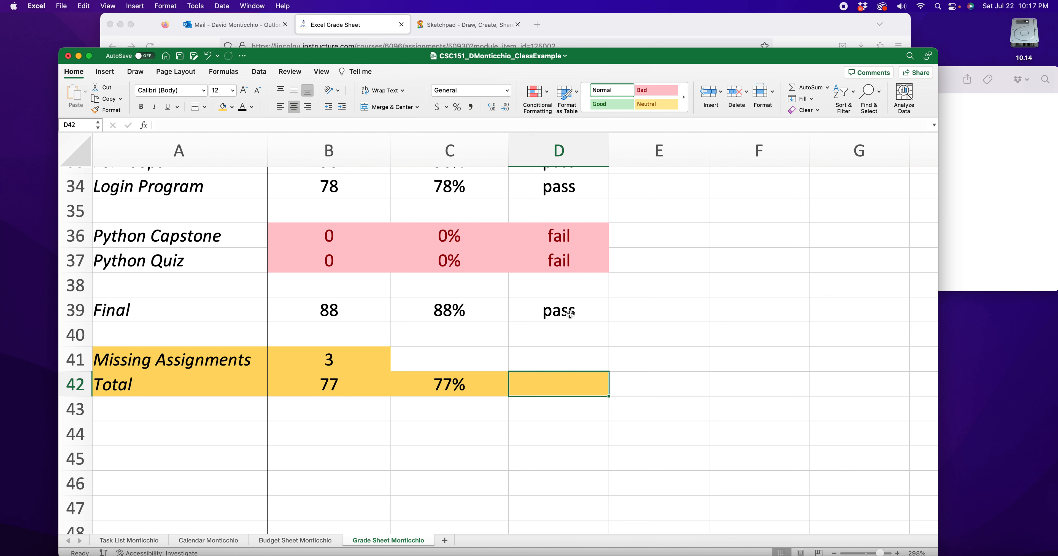
{"action": "type", "text": "="}
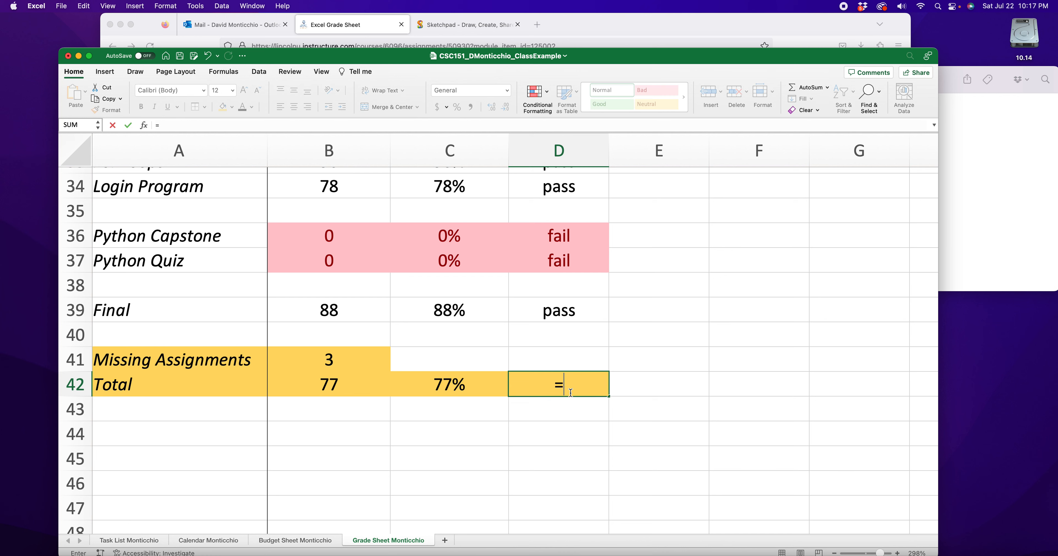
{"action": "type", "text": "if("}
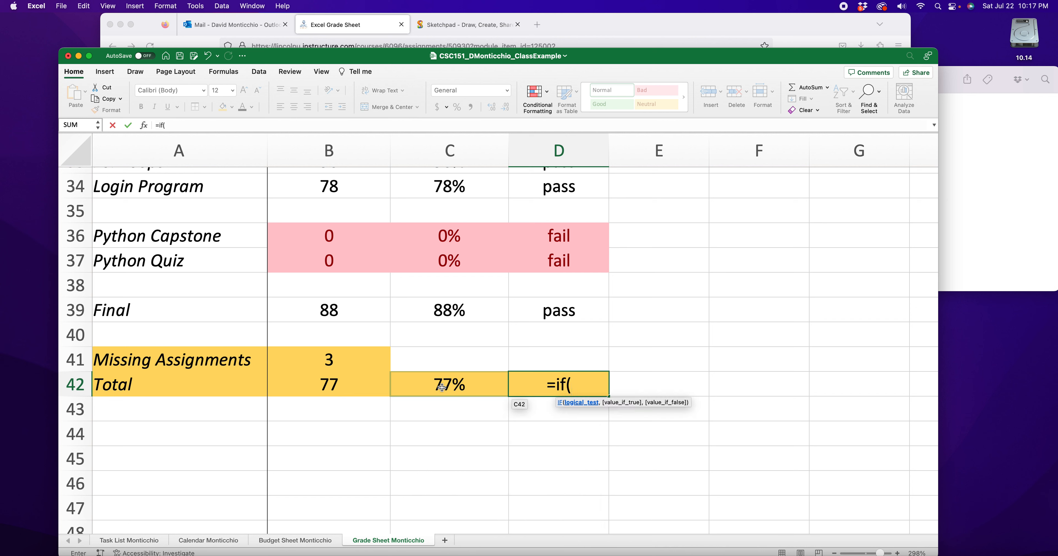
{"action": "left_click", "coordinate": [441, 387]}
{"action": "type", "text": "<"}
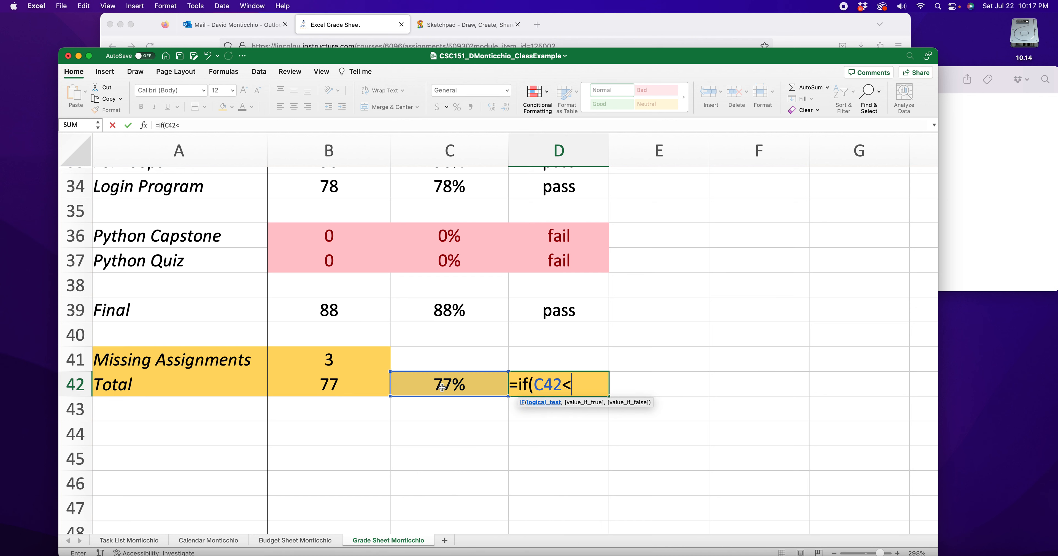
{"action": "type", "text": ".7,\"fai"}
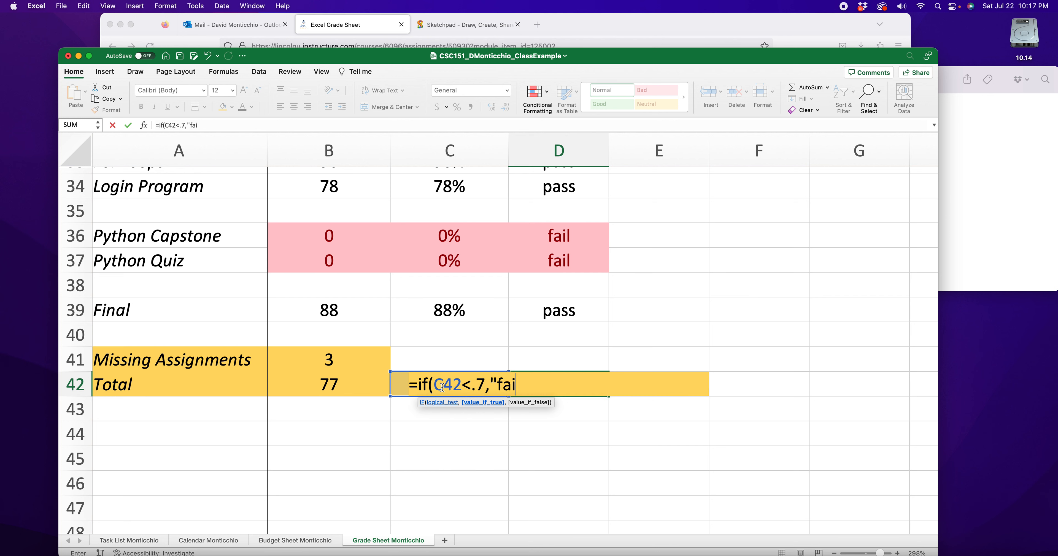
{"action": "type", "text": "l\",\"pass"}
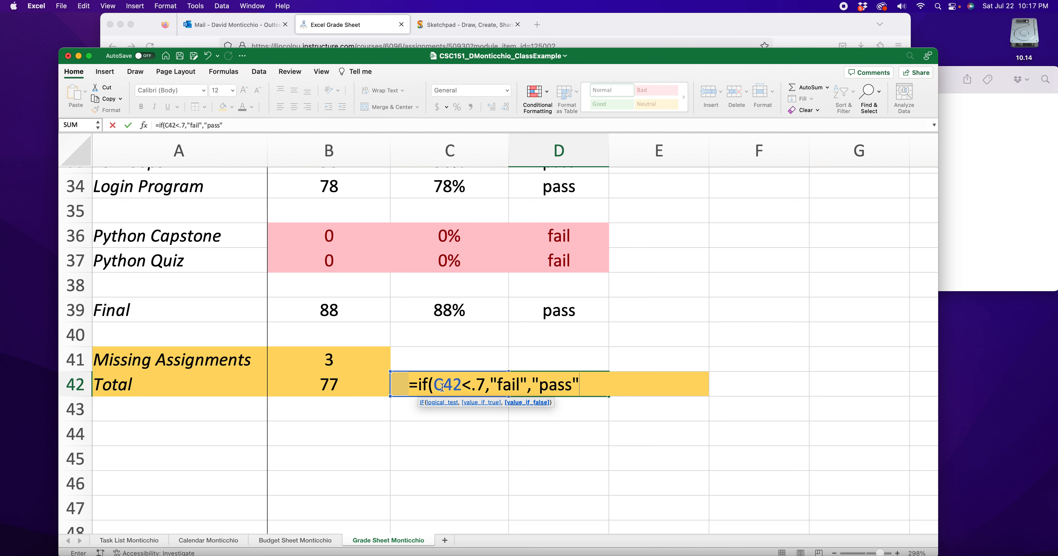
{"action": "type", "text": "\")"}
{"action": "key", "text": "Return"}
- Enter 86 as the Python Quiz score in B37 and check the Total row's score and result
{"action": "left_click", "coordinate": [337, 393]}
{"action": "left_click", "coordinate": [339, 256]}
{"action": "type", "text": "86"}
{"action": "key", "text": "Return"}
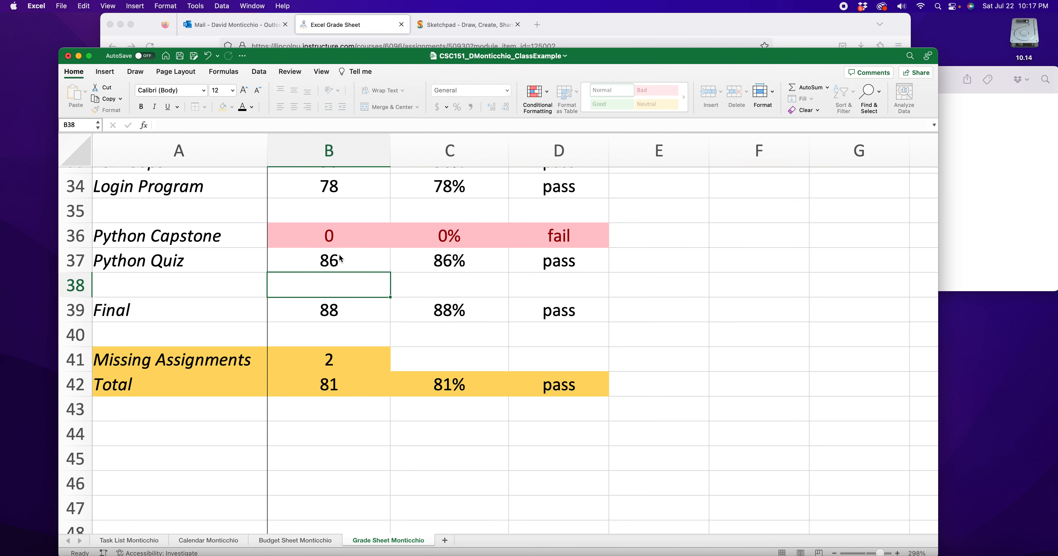
{"action": "left_click", "coordinate": [347, 389]}
{"action": "left_click", "coordinate": [533, 385]}
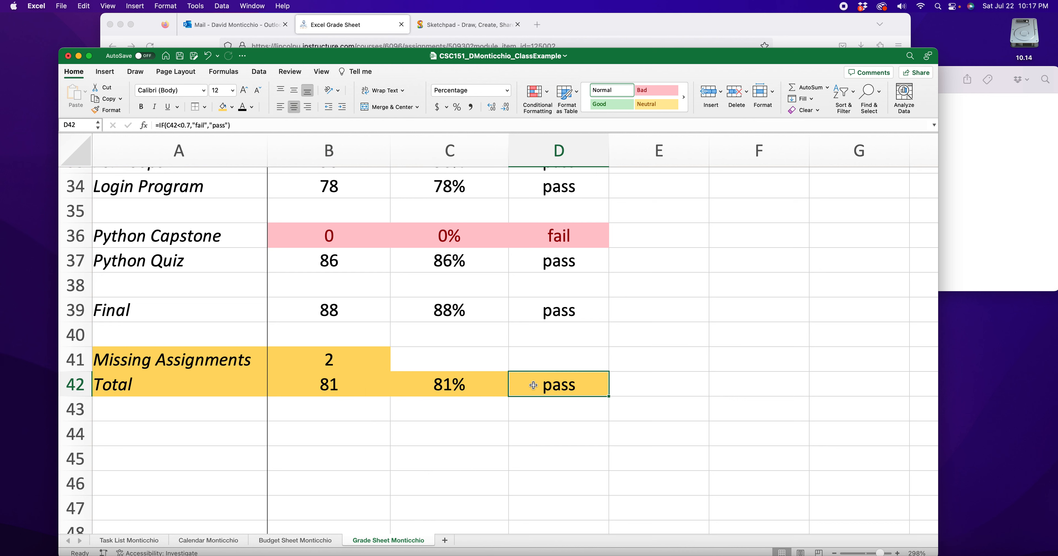
- Enter 81 as the Python Capstone score in B36 and check the Total row's score, percentage and result
{"action": "left_click", "coordinate": [339, 238]}
{"action": "type", "text": "81"}
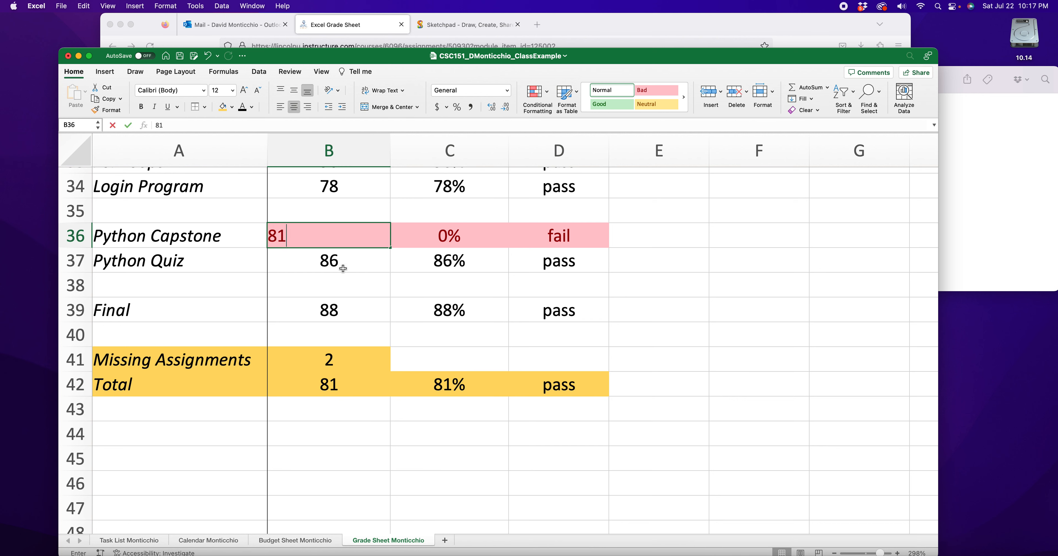
{"action": "key", "text": "Return"}
{"action": "left_click", "coordinate": [331, 387]}
{"action": "left_click", "coordinate": [441, 395]}
{"action": "left_click", "coordinate": [590, 385]}
{"action": "scroll", "coordinate": [347, 430], "scroll_direction": "up", "scroll_amount": 2}
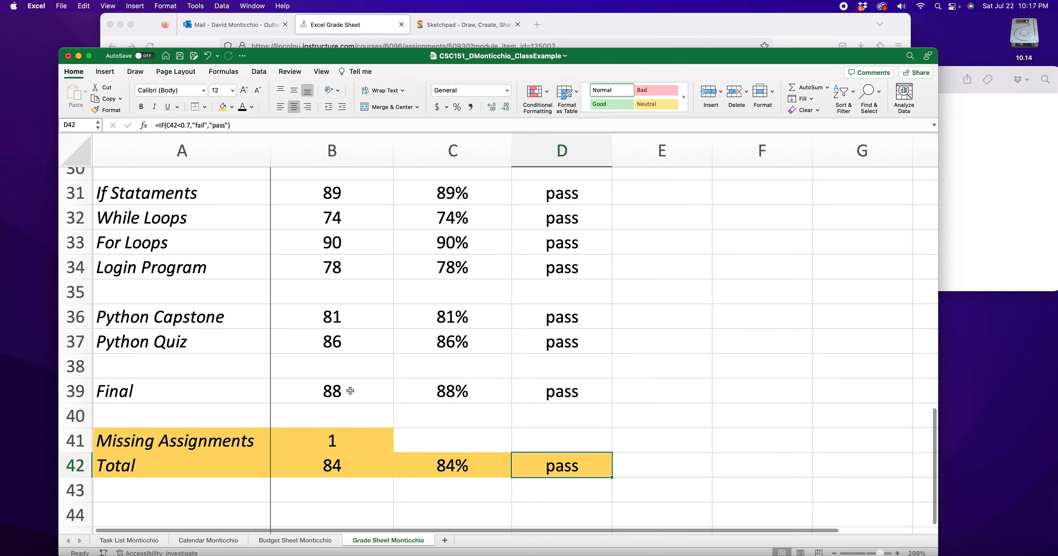
{"action": "scroll", "coordinate": [349, 392], "scroll_direction": "down", "scroll_amount": 3}
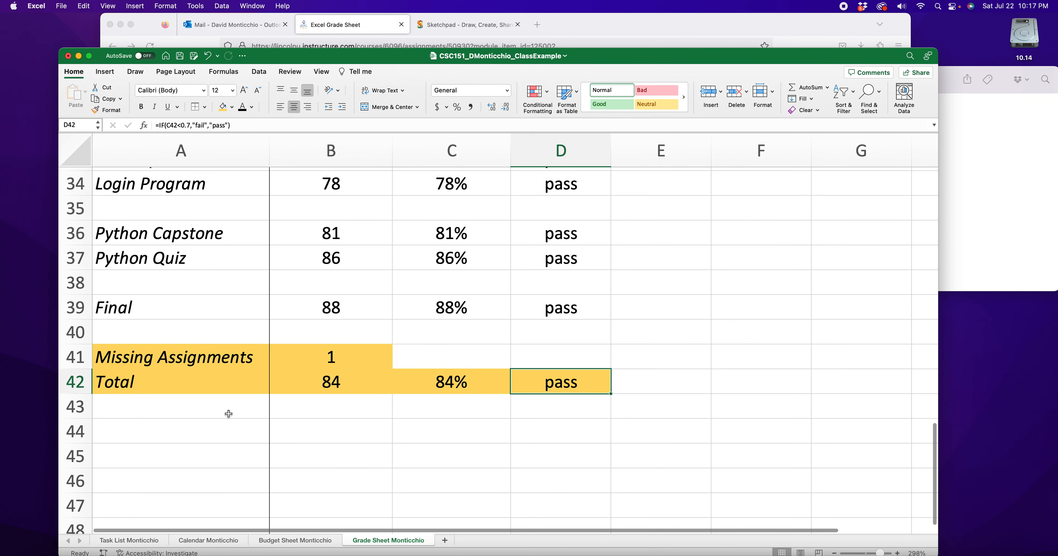
- Examine the Python Quiz, HTML Quiz and Excel Quiz rows across their score, percent and Pass/Fail columns
{"action": "left_click", "coordinate": [156, 414]}
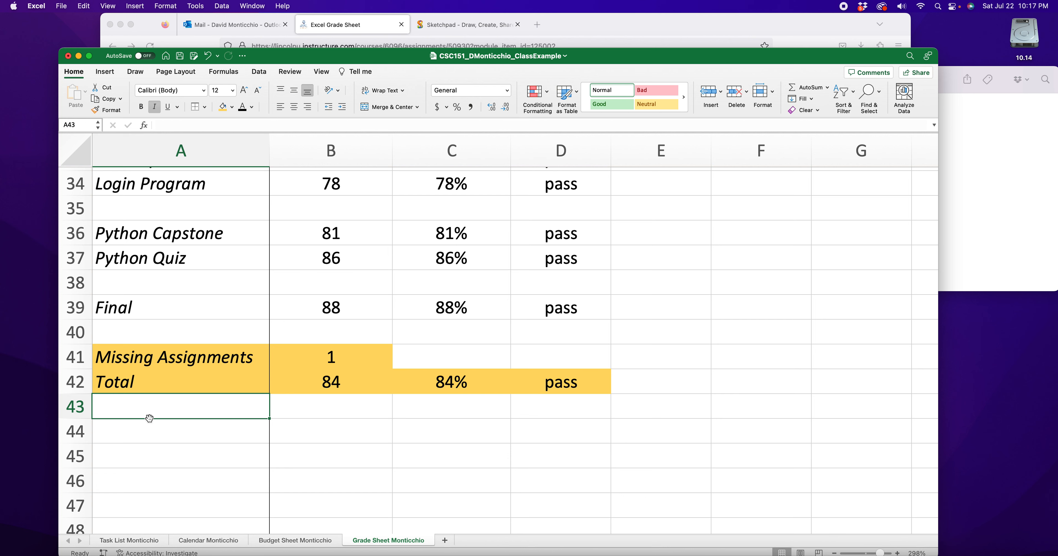
{"action": "left_click", "coordinate": [136, 432]}
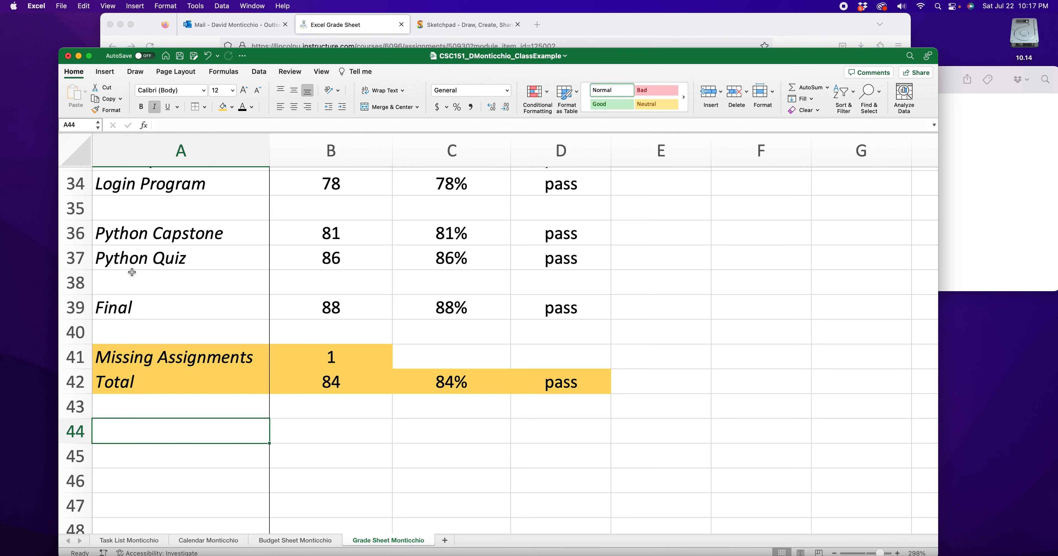
{"action": "scroll", "coordinate": [139, 311], "scroll_direction": "up", "scroll_amount": 3}
{"action": "left_click_drag", "start_coordinate": [136, 331], "coordinate": [567, 331]}
{"action": "scroll", "coordinate": [114, 311], "scroll_direction": "up", "scroll_amount": 8}
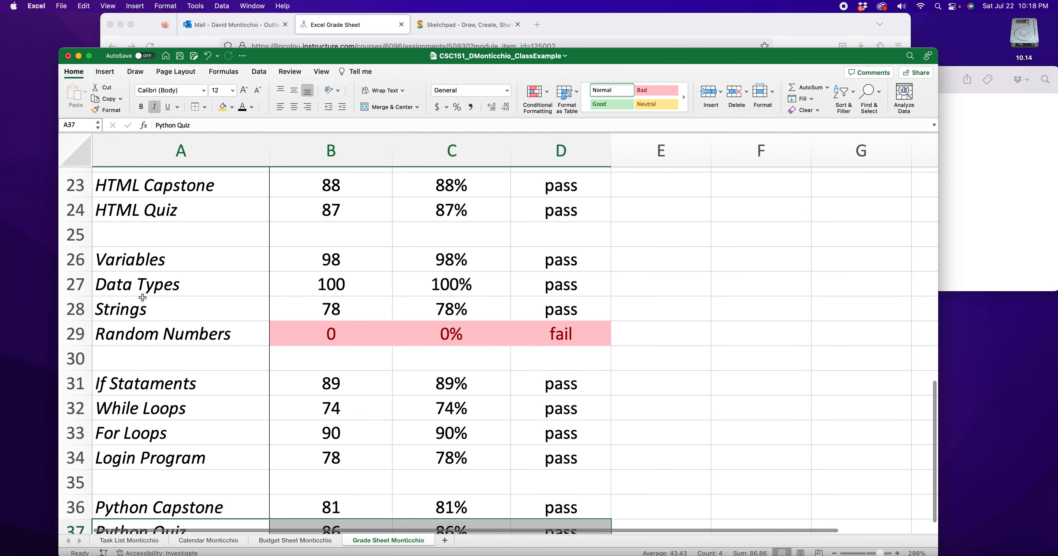
{"action": "left_click_drag", "start_coordinate": [126, 219], "coordinate": [547, 219]}
{"action": "scroll", "coordinate": [158, 345], "scroll_direction": "up", "scroll_amount": 20}
{"action": "scroll", "coordinate": [124, 343], "scroll_direction": "down", "scroll_amount": 6}
{"action": "left_click_drag", "start_coordinate": [124, 343], "coordinate": [545, 345]}
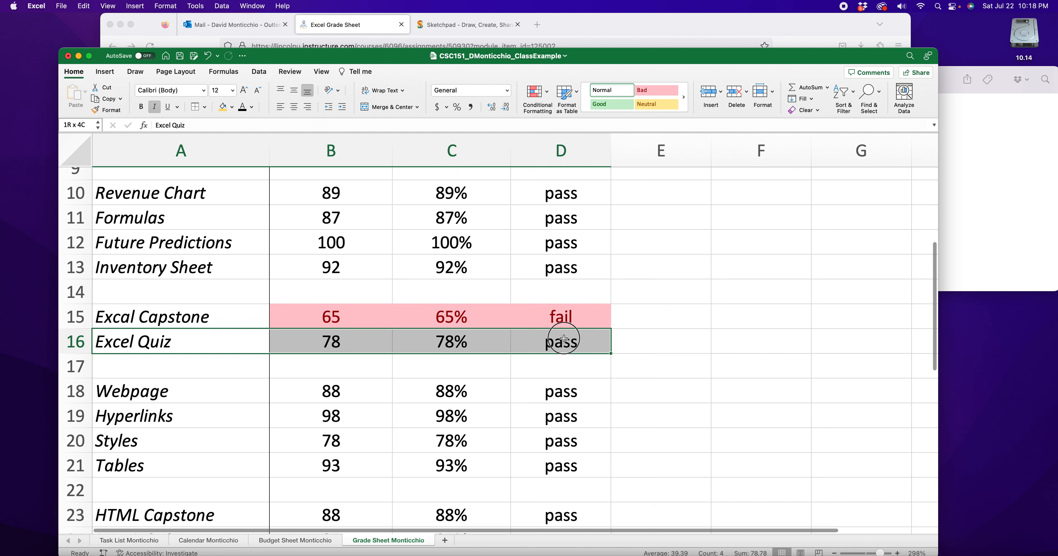
{"action": "scroll", "coordinate": [413, 365], "scroll_direction": "down", "scroll_amount": 20}
{"action": "scroll", "coordinate": [324, 361], "scroll_direction": "up", "scroll_amount": 1}
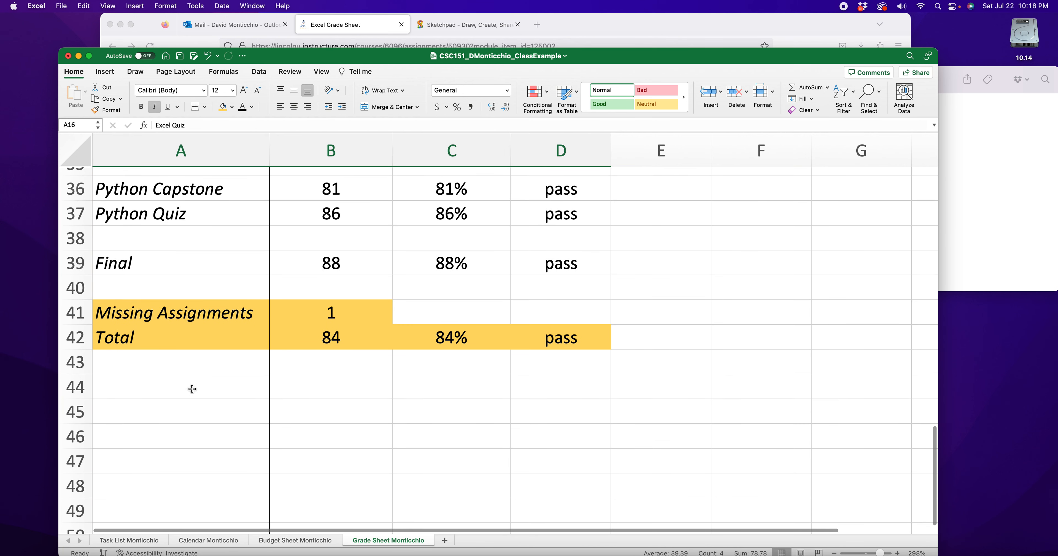
{"action": "left_click", "coordinate": [146, 391]}
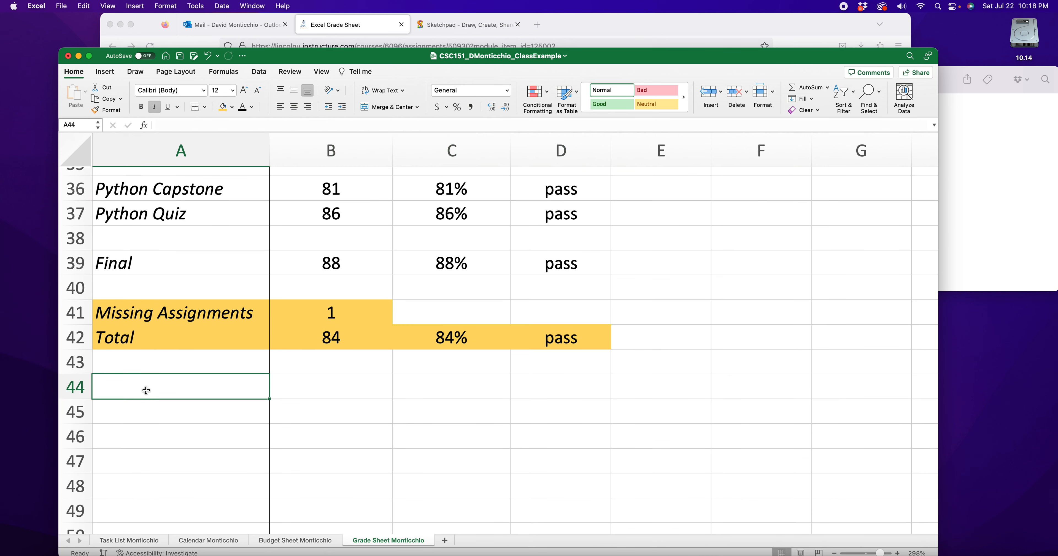
{"action": "left_click", "coordinate": [156, 414]}
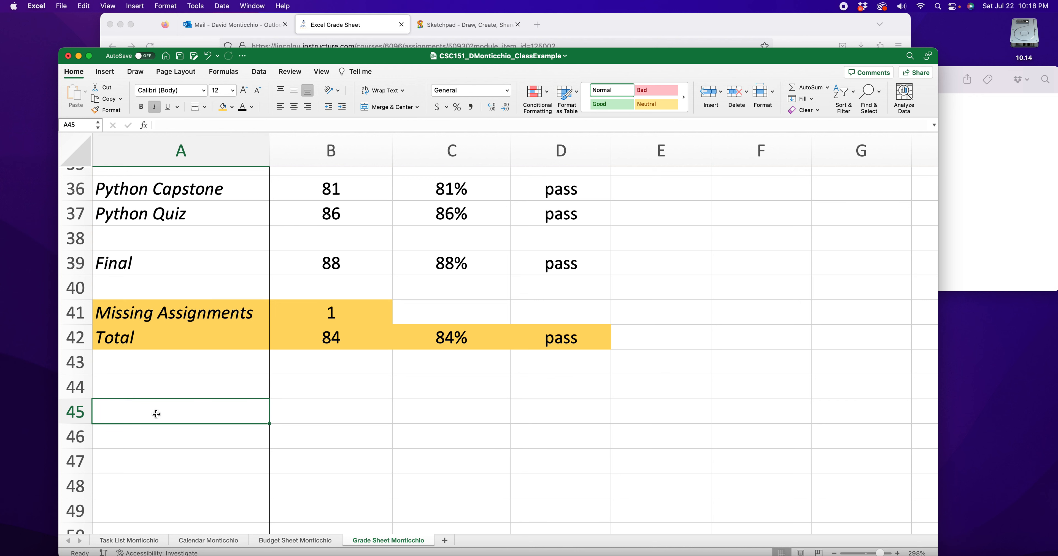
{"action": "left_click", "coordinate": [170, 440]}
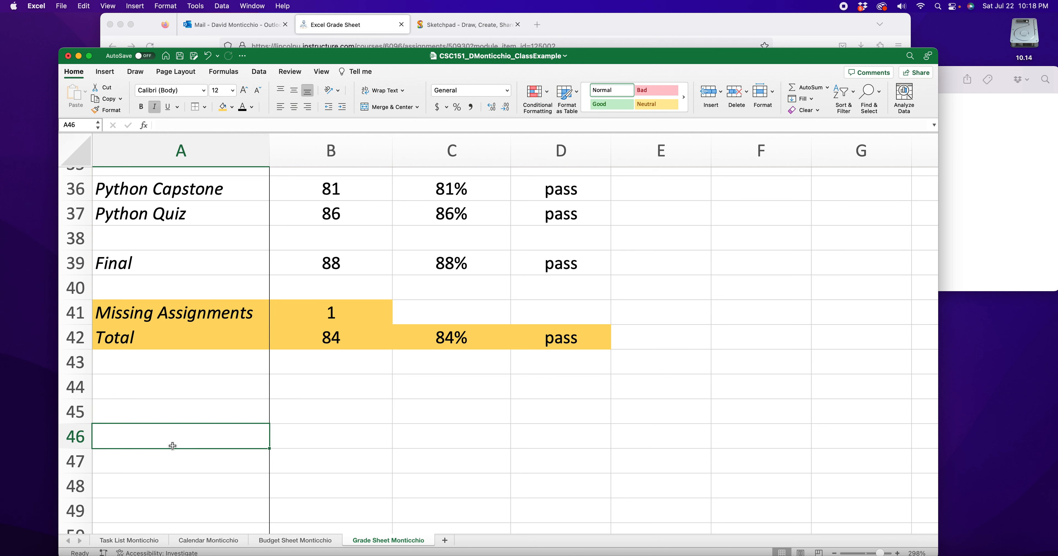
{"action": "left_click", "coordinate": [167, 459]}
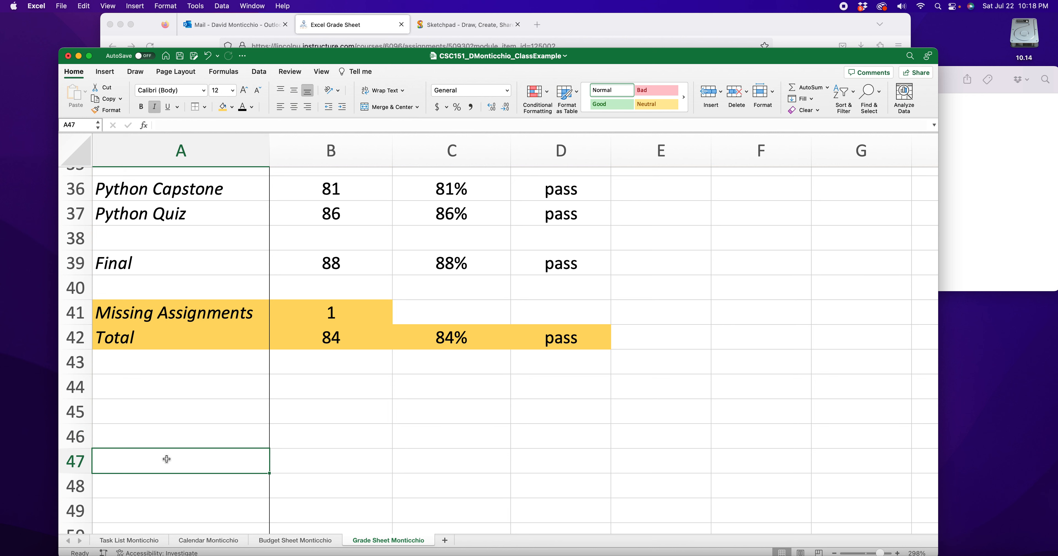
{"action": "left_click_drag", "start_coordinate": [183, 372], "coordinate": [588, 497]}
{"action": "left_click", "coordinate": [687, 418]}
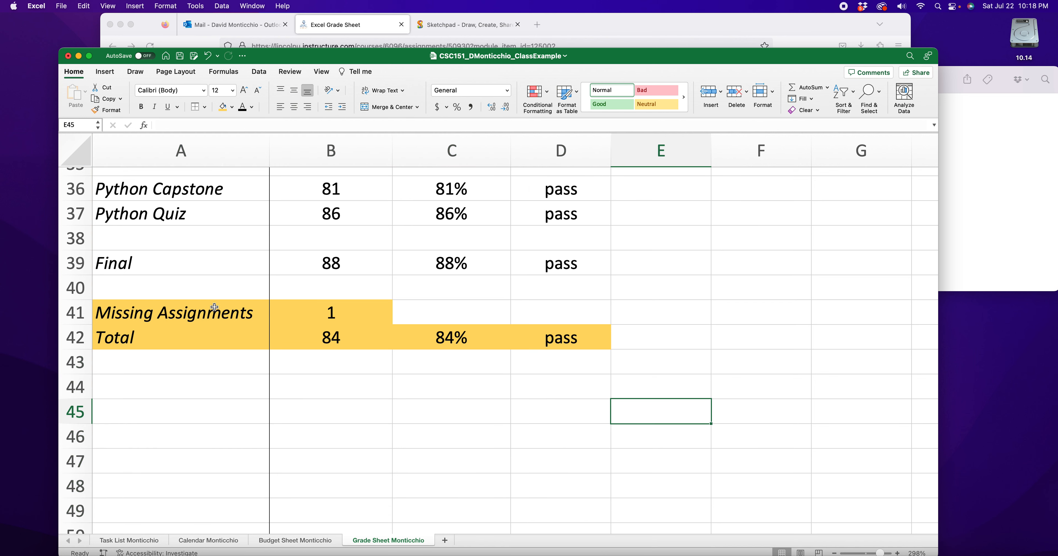
- Make the Missing Assignments and Total rows, A41:D42, bold
{"action": "left_click_drag", "start_coordinate": [305, 342], "coordinate": [577, 341]}
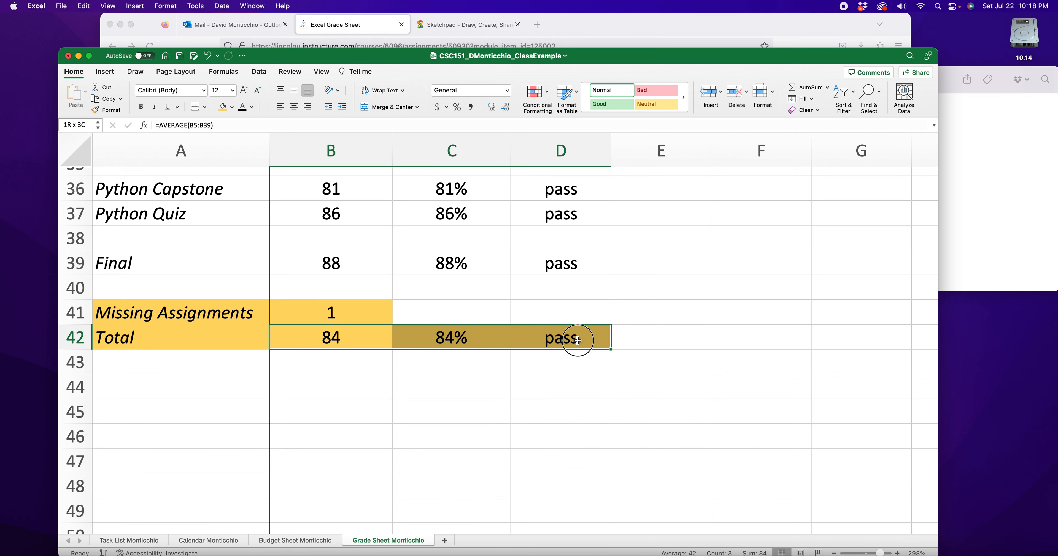
{"action": "left_click_drag", "start_coordinate": [207, 311], "coordinate": [358, 308]}
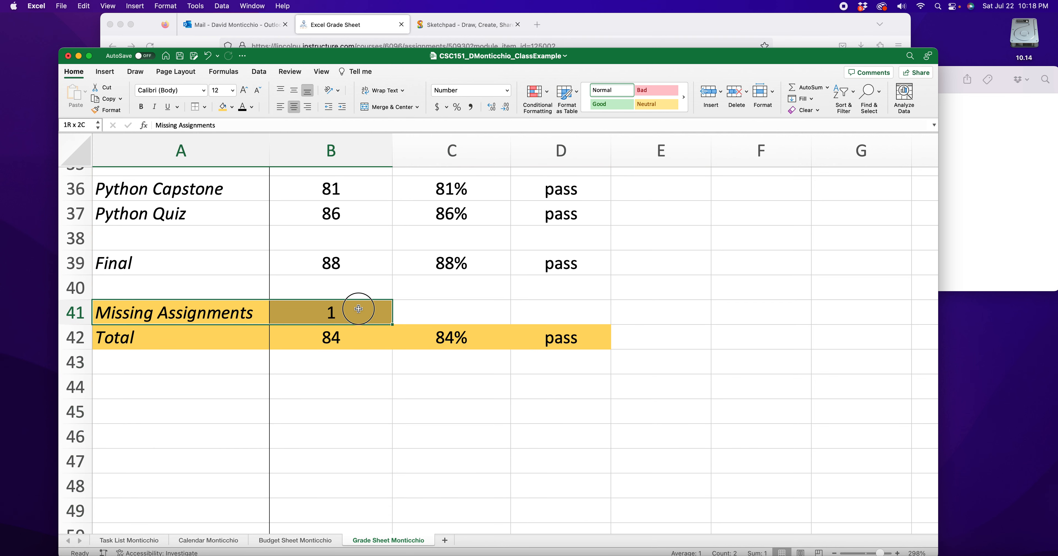
{"action": "left_click", "coordinate": [538, 421]}
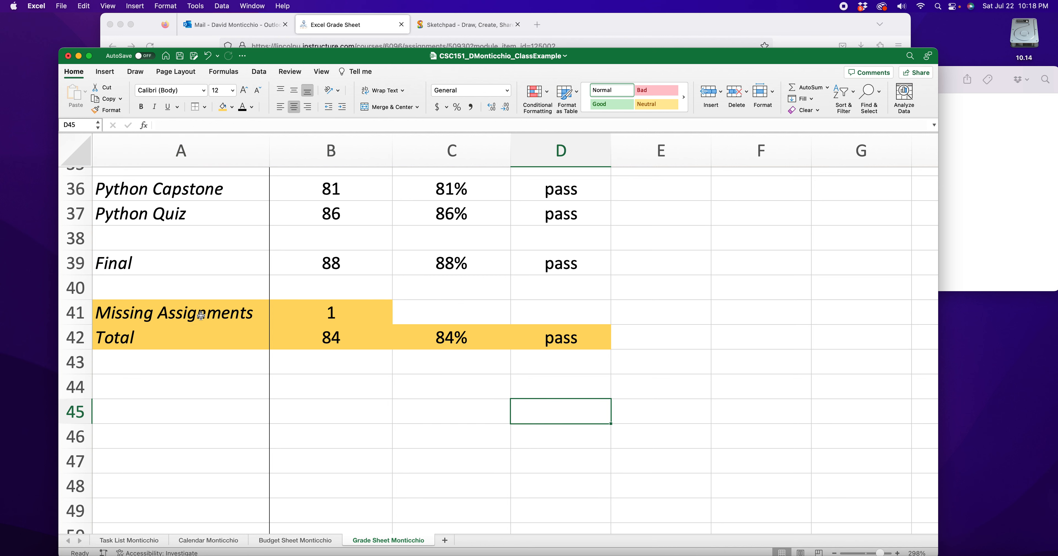
{"action": "left_click_drag", "start_coordinate": [201, 315], "coordinate": [595, 343]}
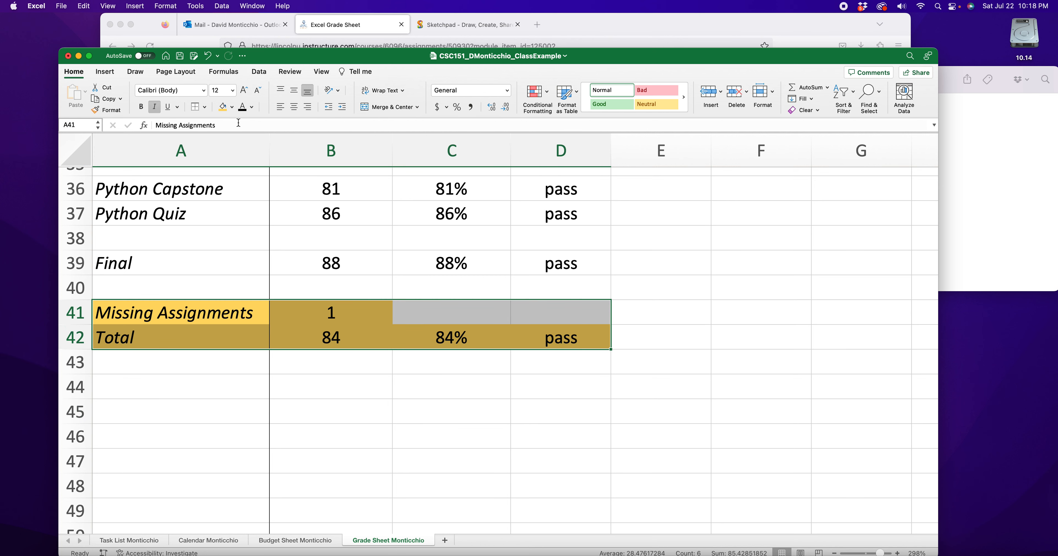
{"action": "left_click", "coordinate": [140, 107]}
{"action": "left_click", "coordinate": [479, 396]}
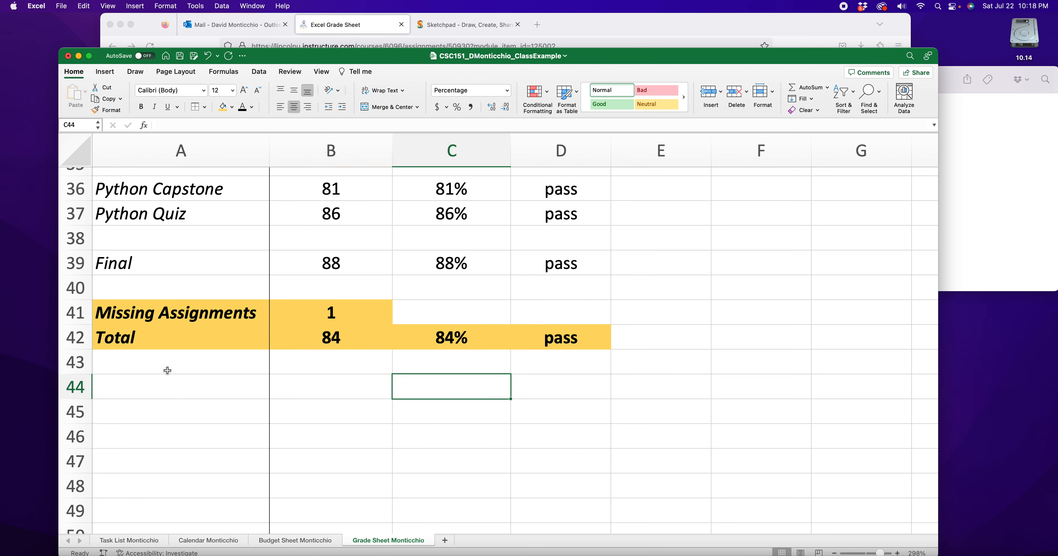
- Switch the grade sheet to Page Layout view and review the full page from header to footer
{"action": "scroll", "coordinate": [385, 404], "scroll_direction": "up", "scroll_amount": 10}
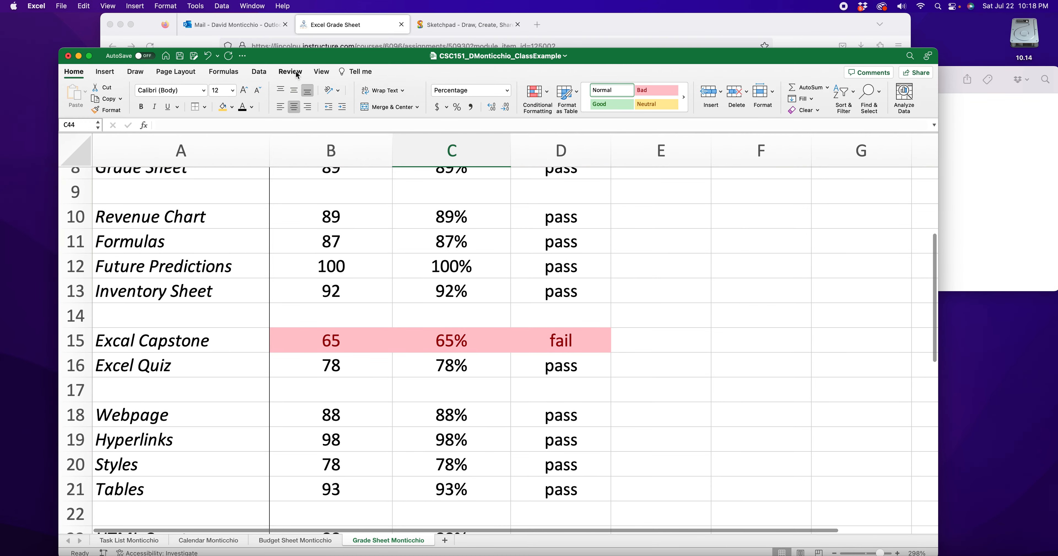
{"action": "left_click", "coordinate": [321, 72]}
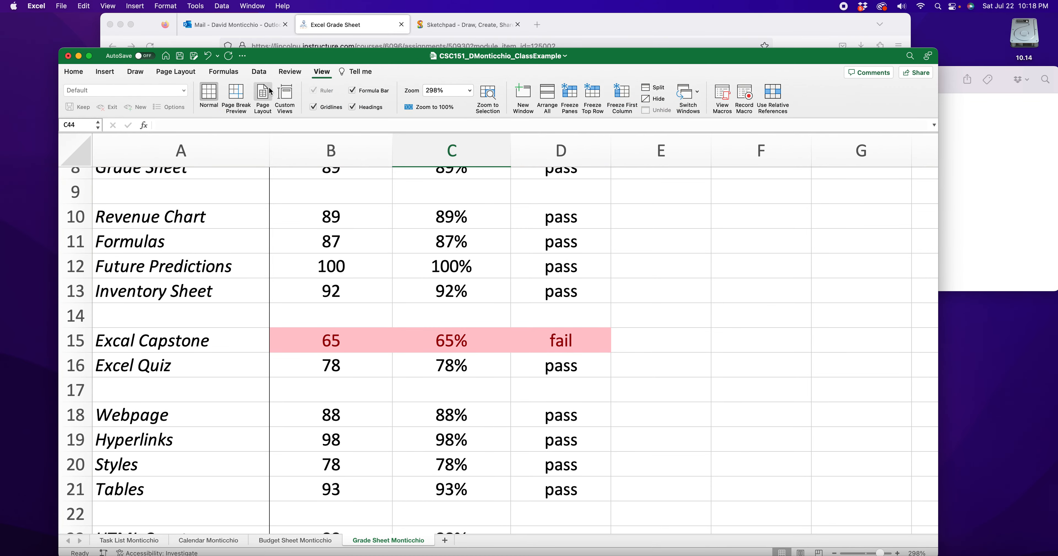
{"action": "left_click", "coordinate": [263, 95]}
{"action": "scroll", "coordinate": [244, 221], "scroll_direction": "up", "scroll_amount": 5}
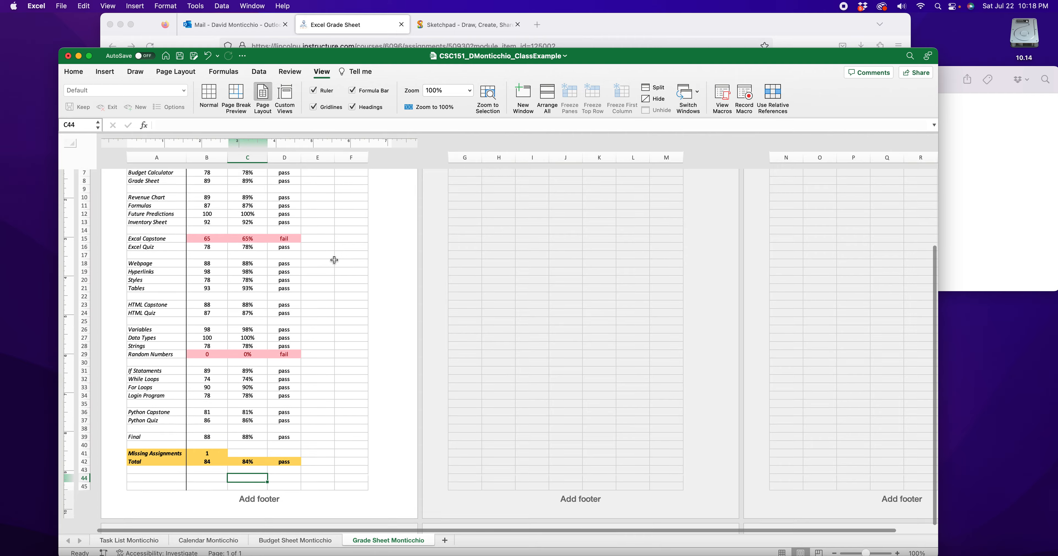
{"action": "scroll", "coordinate": [243, 221], "scroll_direction": "down", "scroll_amount": 5}
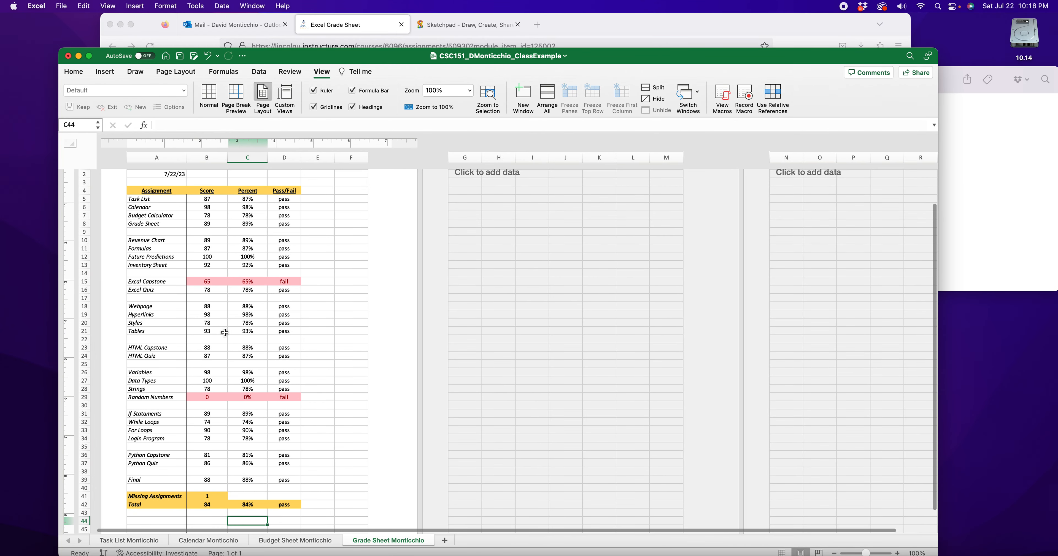
{"action": "scroll", "coordinate": [230, 333], "scroll_direction": "down", "scroll_amount": 5}
{"action": "scroll", "coordinate": [279, 361], "scroll_direction": "up", "scroll_amount": 10}
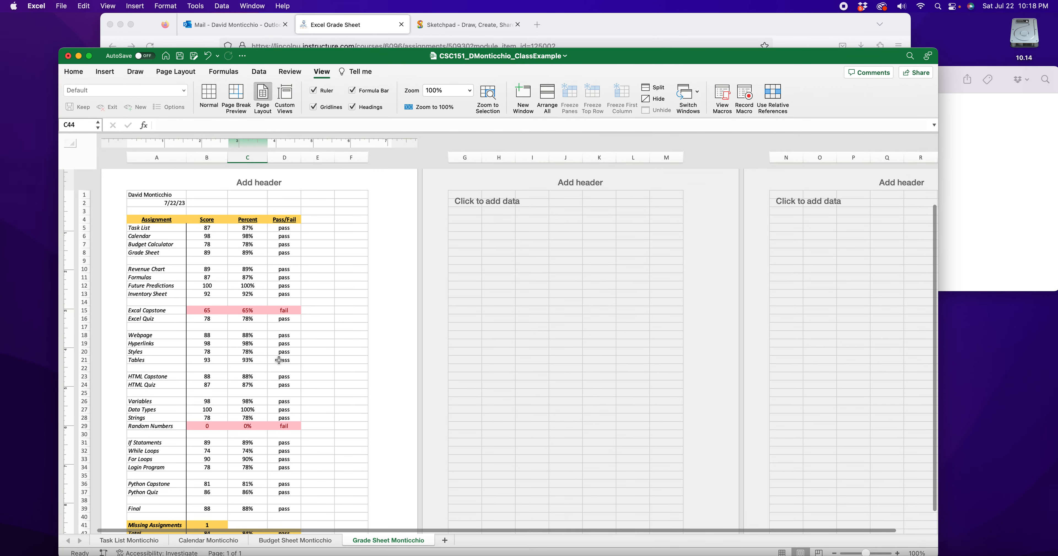
- Return the grade sheet to Normal view and inspect the condition, fail and pass arguments of the Pass/Fail formula in D33
{"action": "scroll", "coordinate": [279, 360], "scroll_direction": "up", "scroll_amount": 1}
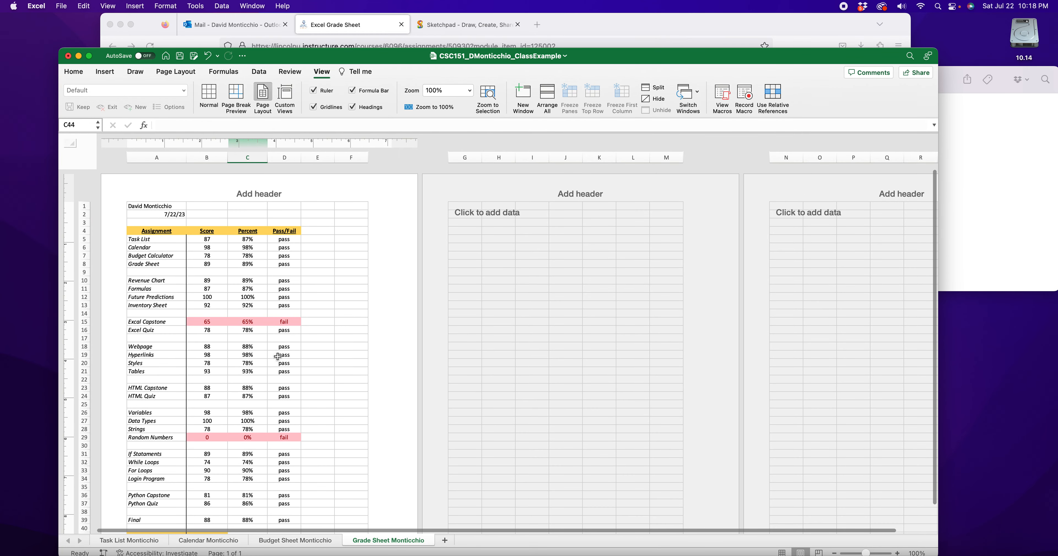
{"action": "left_click", "coordinate": [209, 97]}
{"action": "double_click", "coordinate": [579, 228]}
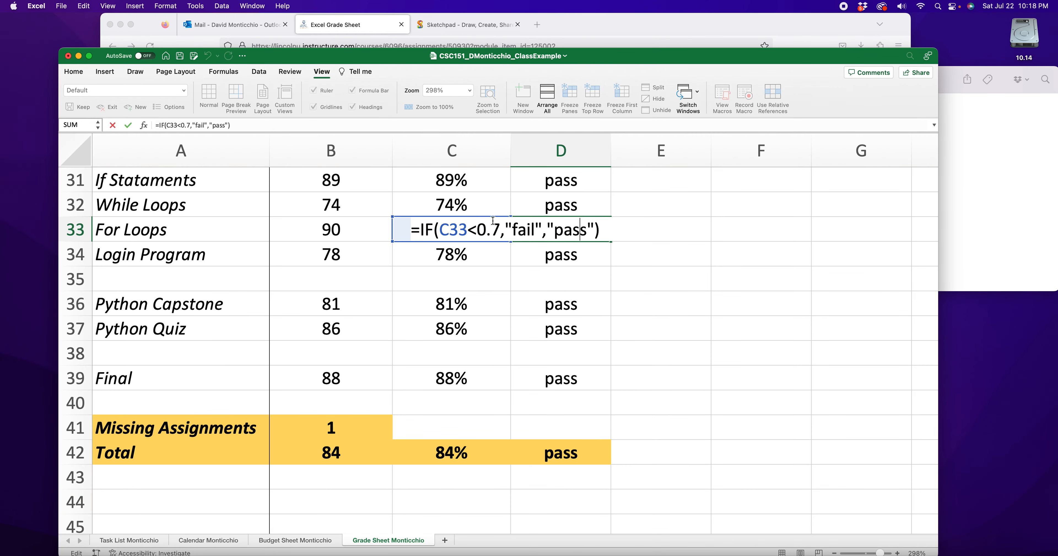
{"action": "left_click_drag", "start_coordinate": [422, 229], "coordinate": [463, 229]}
{"action": "left_click", "coordinate": [498, 230]}
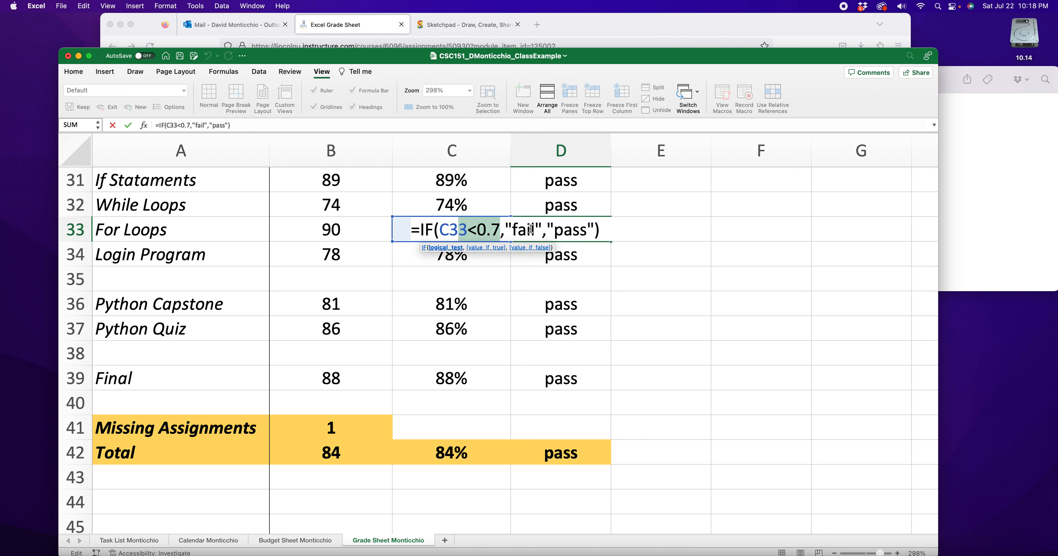
{"action": "left_click_drag", "start_coordinate": [542, 229], "coordinate": [517, 229]}
{"action": "left_click_drag", "start_coordinate": [588, 230], "coordinate": [555, 231]}
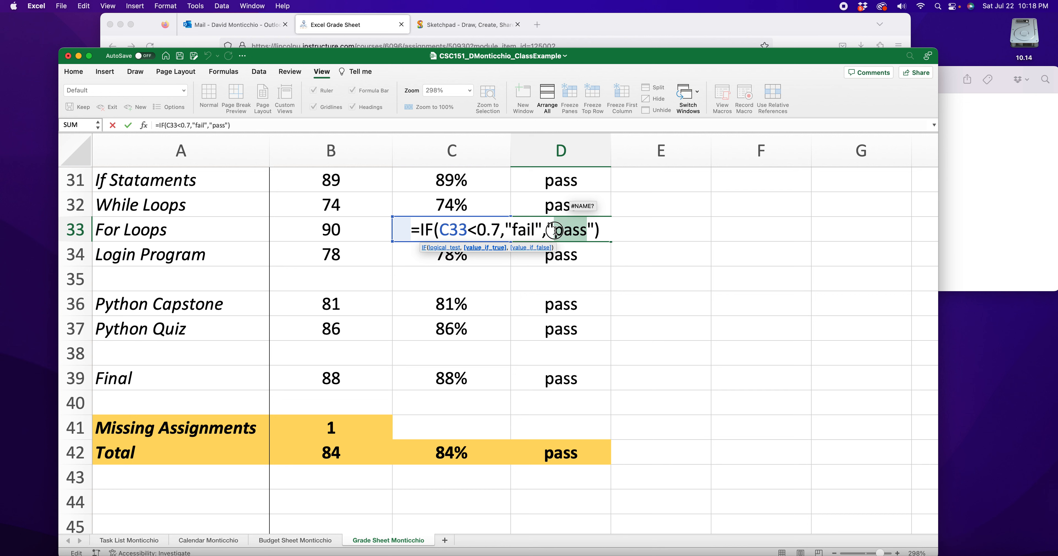
{"action": "key", "text": "Return"}
- Inspect the percentage formula for the For Loops assignment in C33 and leave the cell as it is
{"action": "left_click", "coordinate": [430, 224]}
{"action": "double_click", "coordinate": [431, 229]}
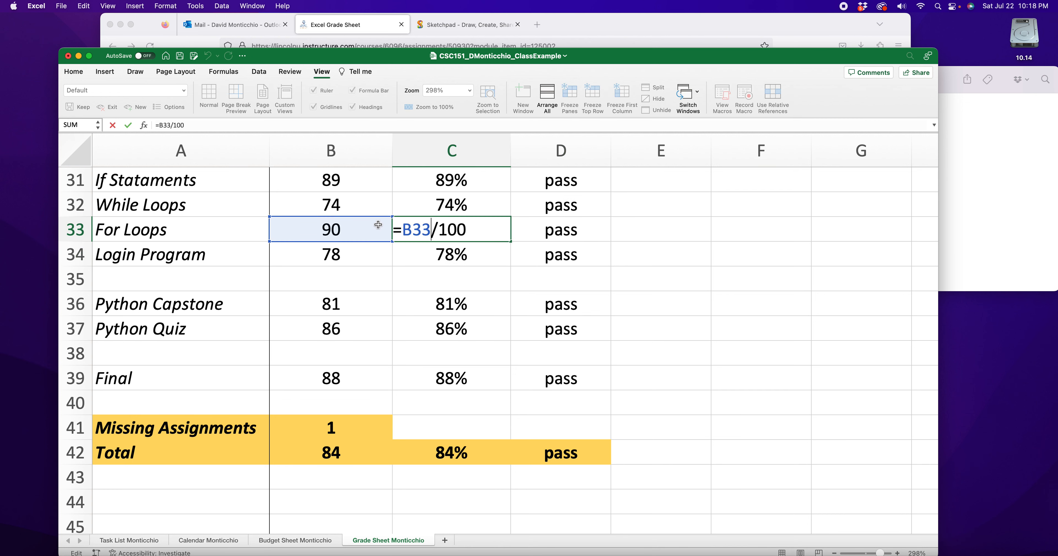
{"action": "left_click_drag", "start_coordinate": [471, 229], "coordinate": [407, 230]}
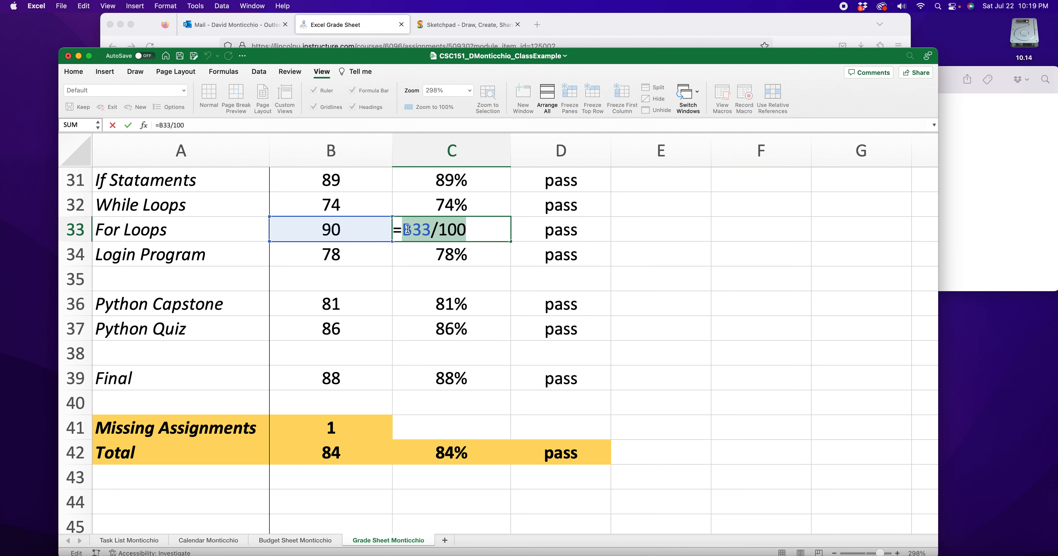
{"action": "key", "text": "Return"}
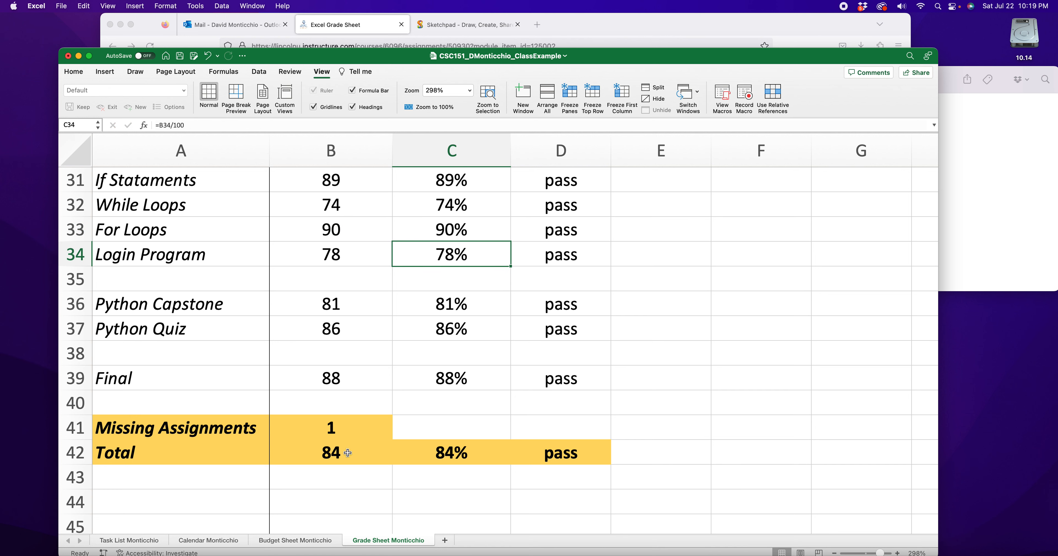
- Inspect the Total score formula in B42 and the range and criteria of the Missing Assignments formula in B41
{"action": "double_click", "coordinate": [347, 454]}
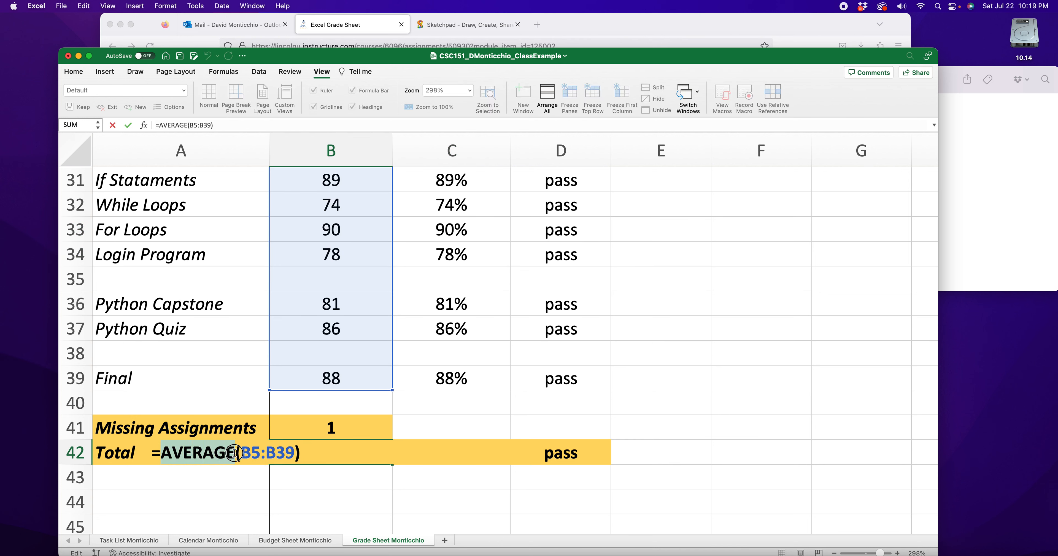
{"action": "key", "text": "Return"}
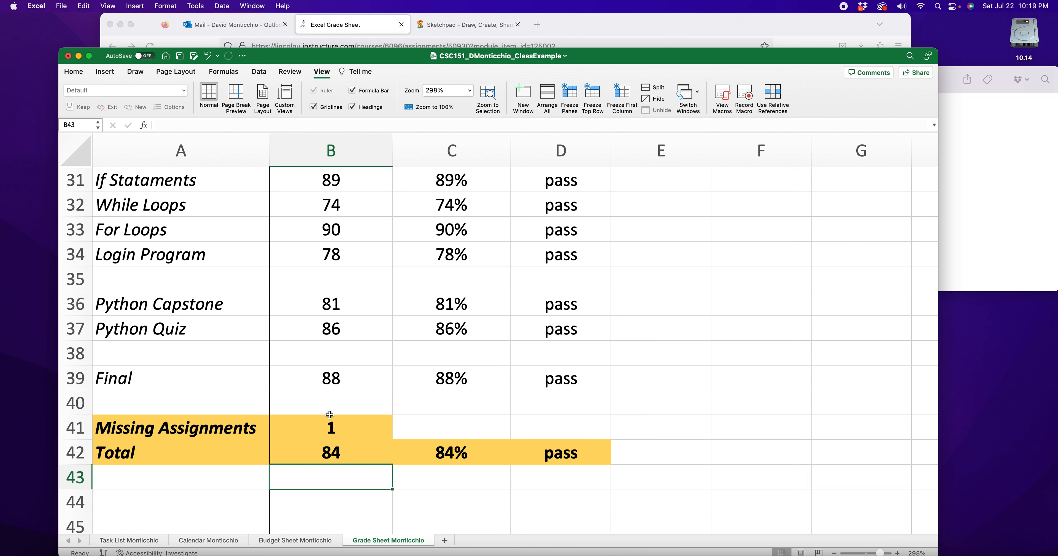
{"action": "double_click", "coordinate": [331, 426]}
{"action": "left_click_drag", "start_coordinate": [195, 427], "coordinate": [256, 425]}
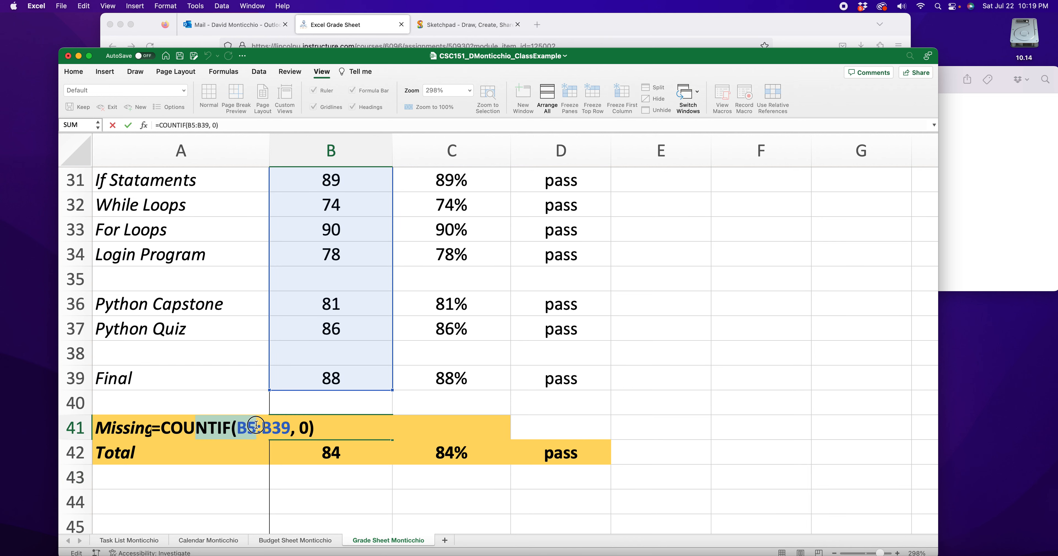
{"action": "left_click", "coordinate": [304, 429]}
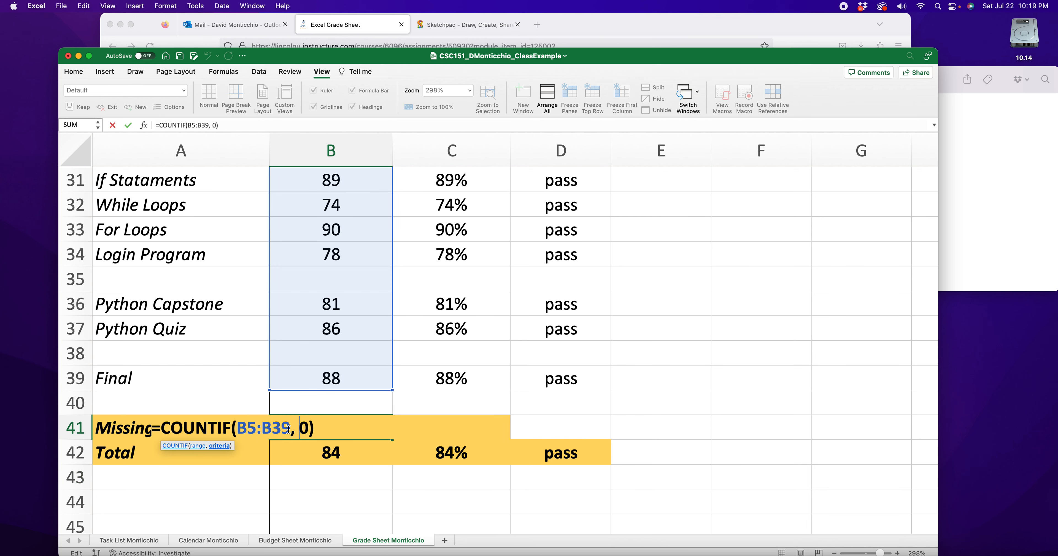
{"action": "key", "text": "Return"}
- Examine the fail highlighting across the score, percent and Pass/Fail cells of the Random Numbers row, B29:D29
{"action": "scroll", "coordinate": [314, 432], "scroll_direction": "up", "scroll_amount": 10}
{"action": "scroll", "coordinate": [316, 411], "scroll_direction": "down", "scroll_amount": 3}
{"action": "left_click_drag", "start_coordinate": [317, 382], "coordinate": [575, 377]}
{"action": "left_click", "coordinate": [638, 402]}
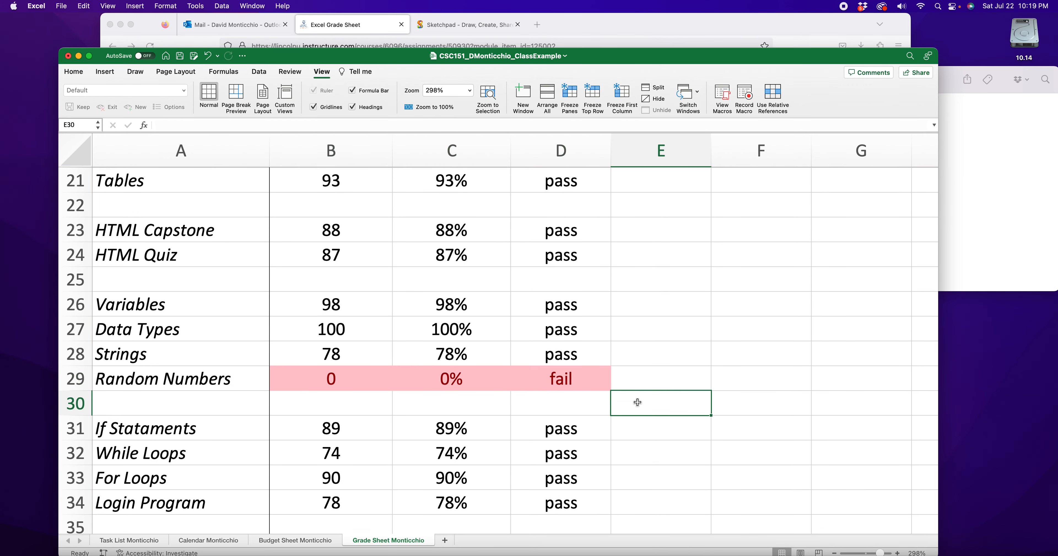